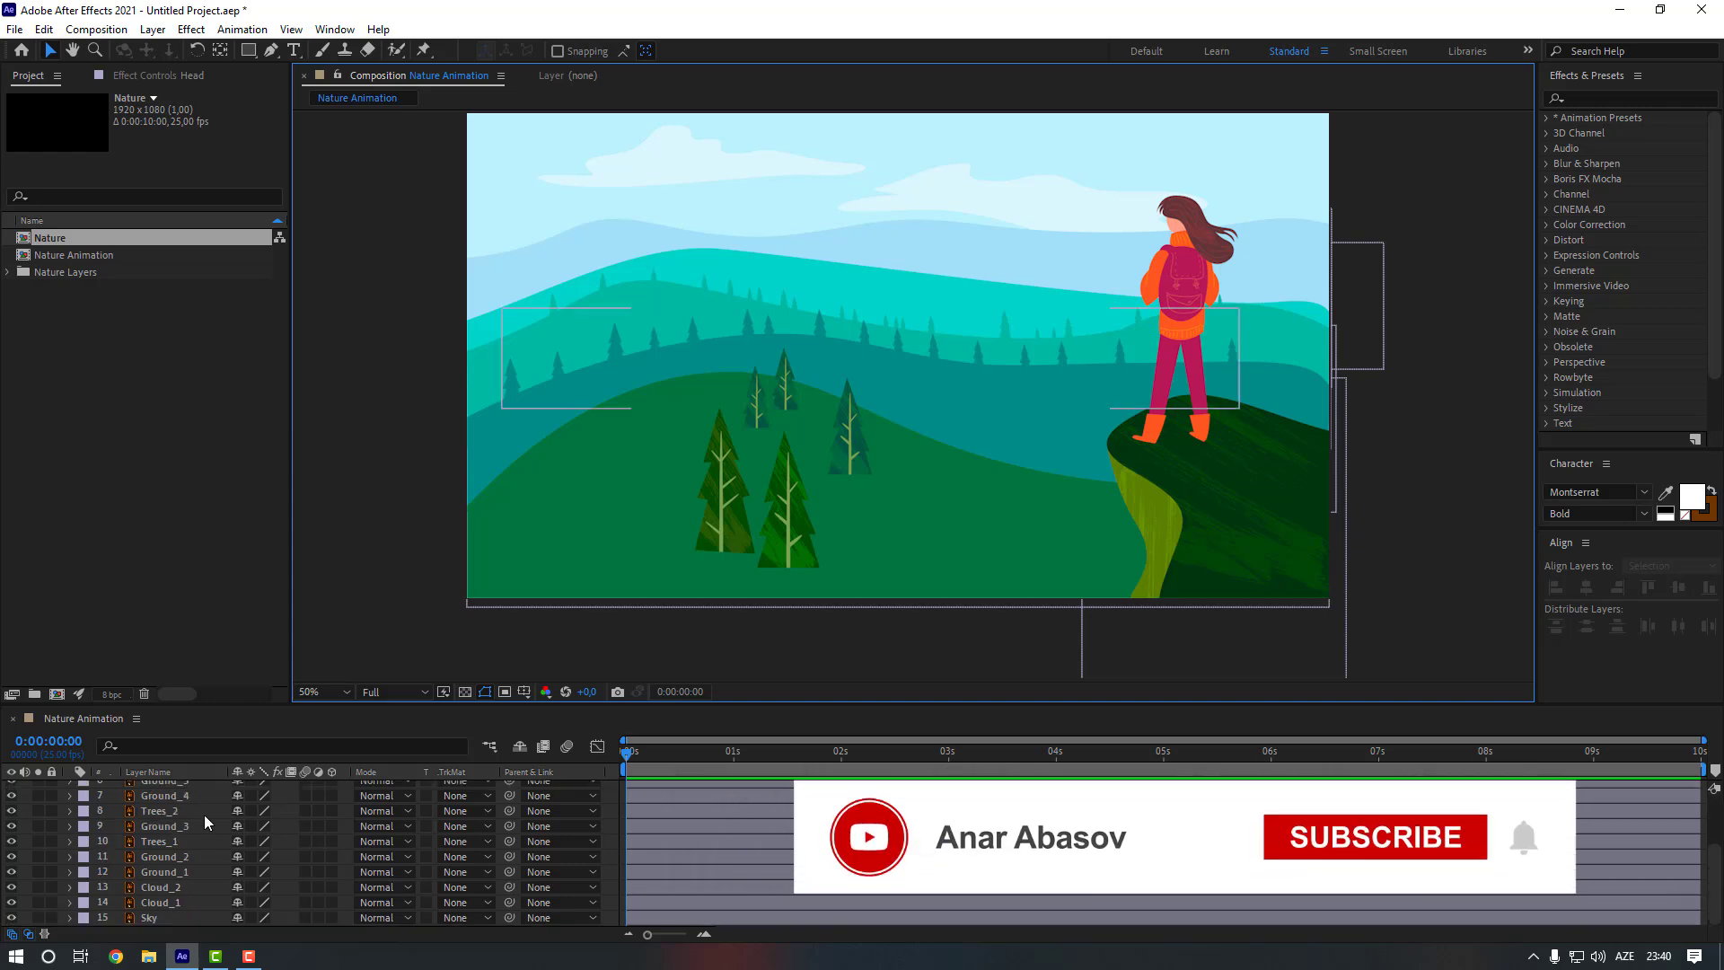
Lock the Sky layer
{"action": "scroll", "coordinate": [170, 864], "scroll_direction": "down", "scroll_amount": 3}
{"action": "left_click", "coordinate": [164, 914]}
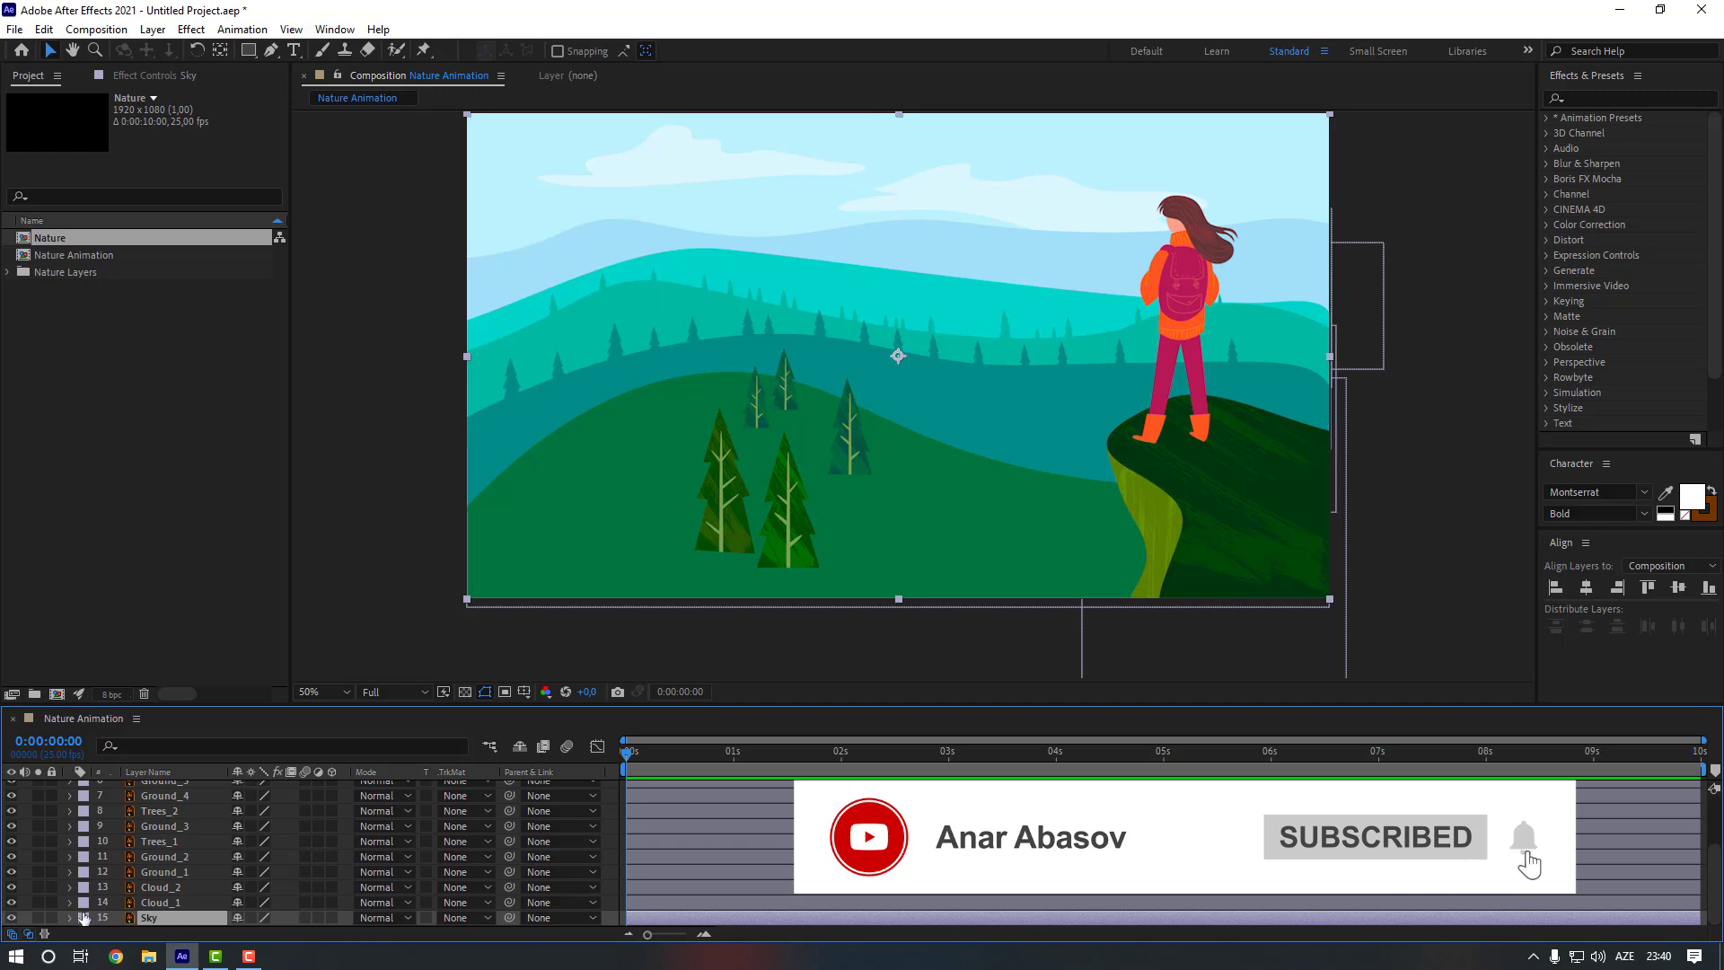
{"action": "left_click", "coordinate": [51, 917]}
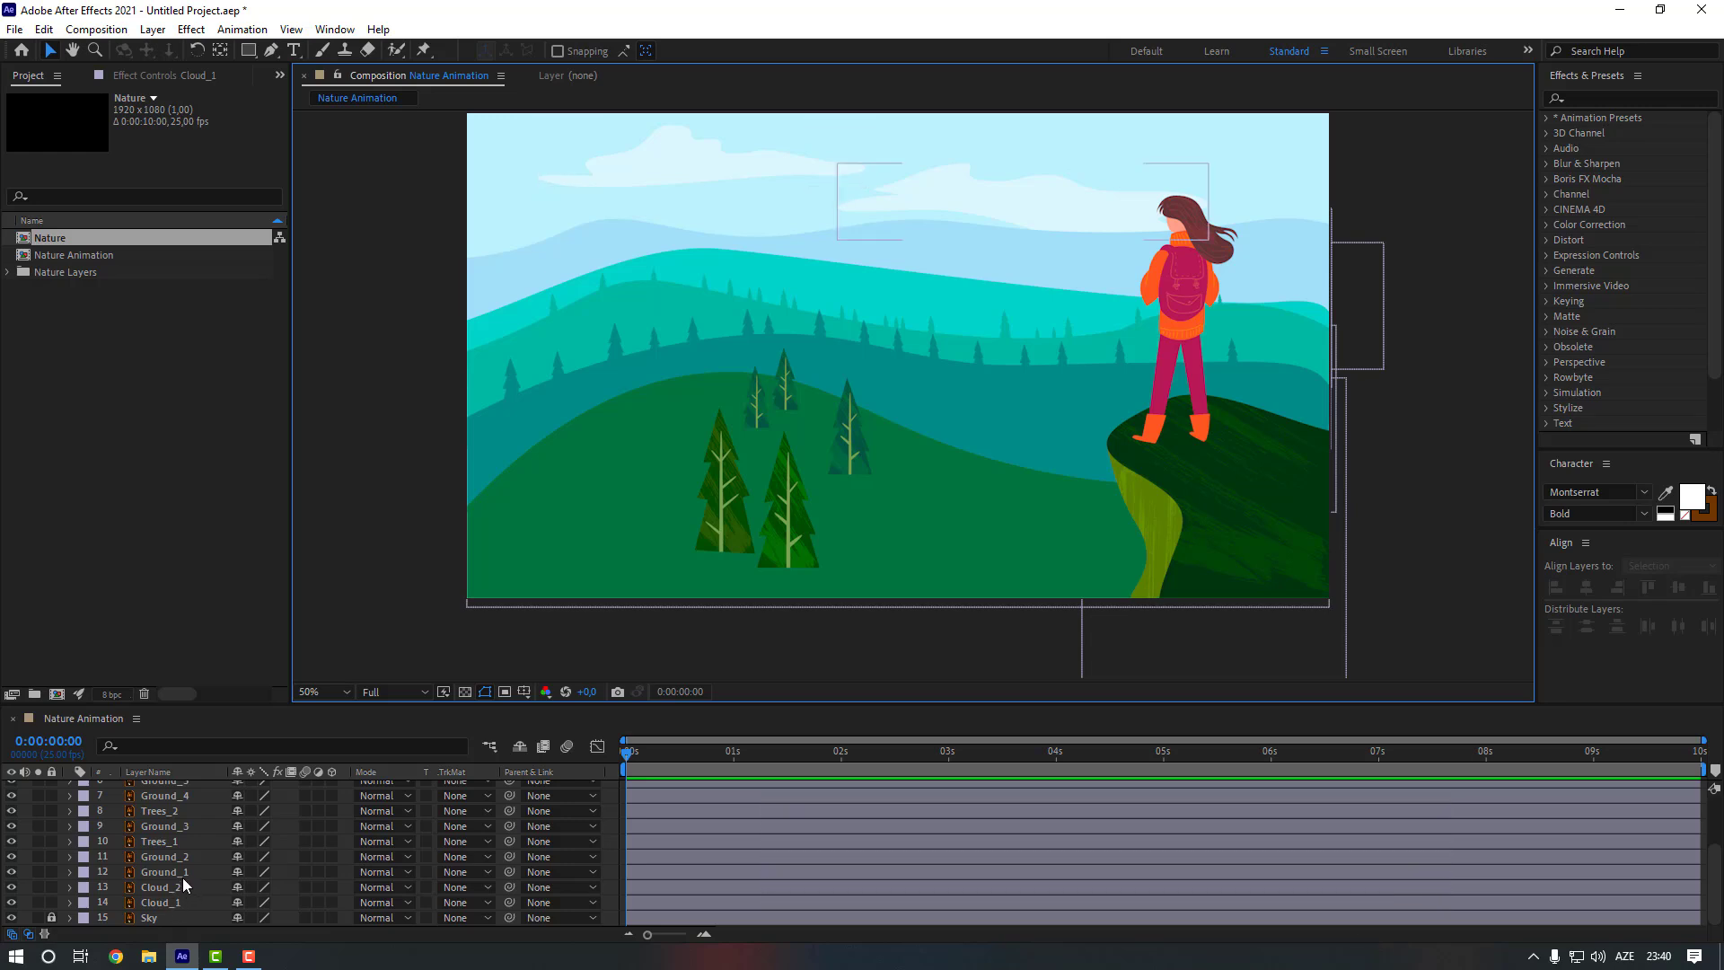
Parent Trees_1 to Ground_3 and Trees_2 to Ground_4
{"action": "left_click", "coordinate": [181, 844]}
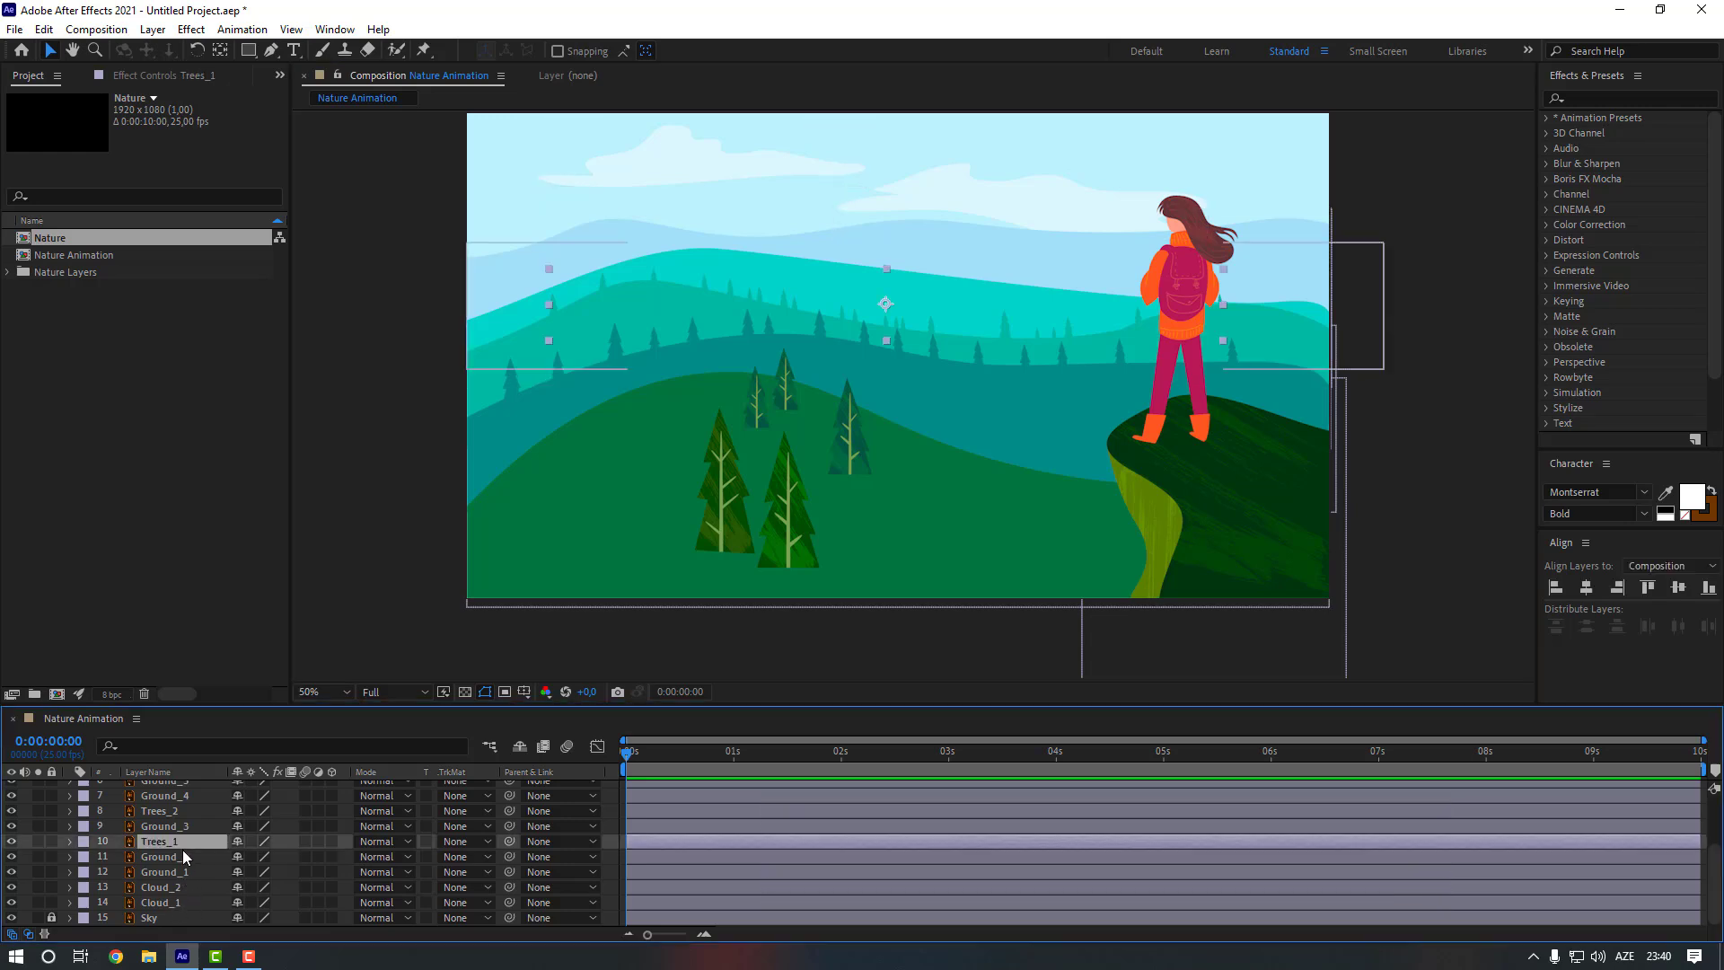
{"action": "left_click_drag", "start_coordinate": [509, 845], "coordinate": [190, 827]}
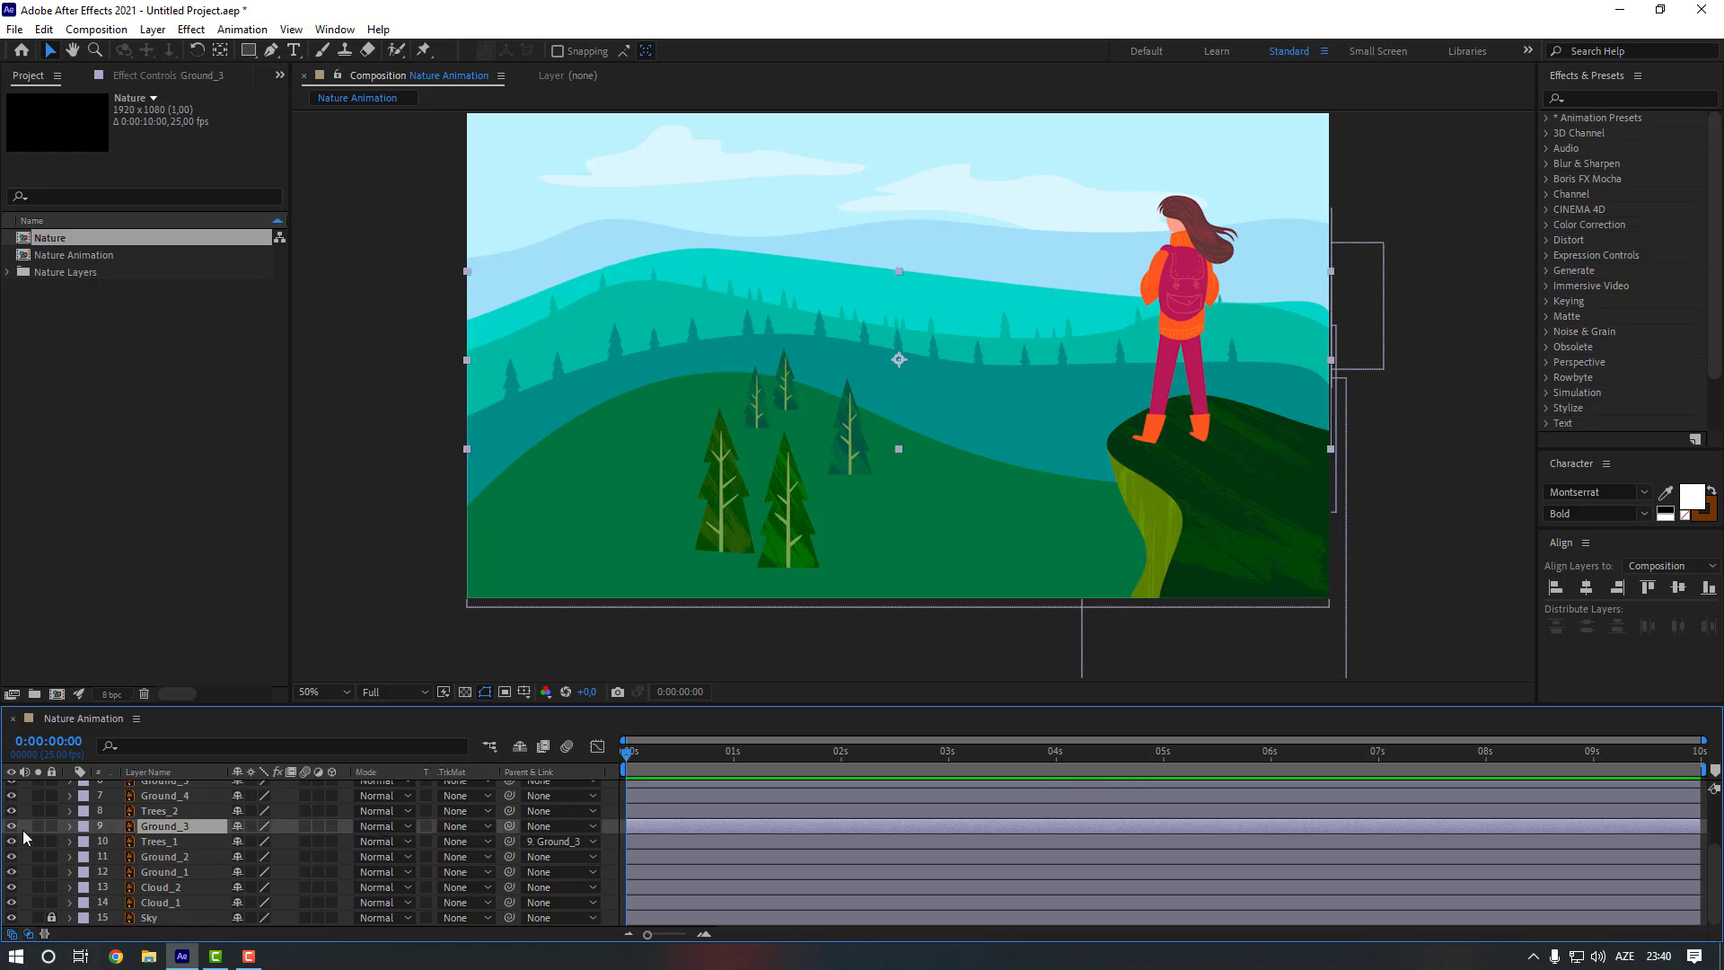
{"action": "left_click", "coordinate": [121, 827]}
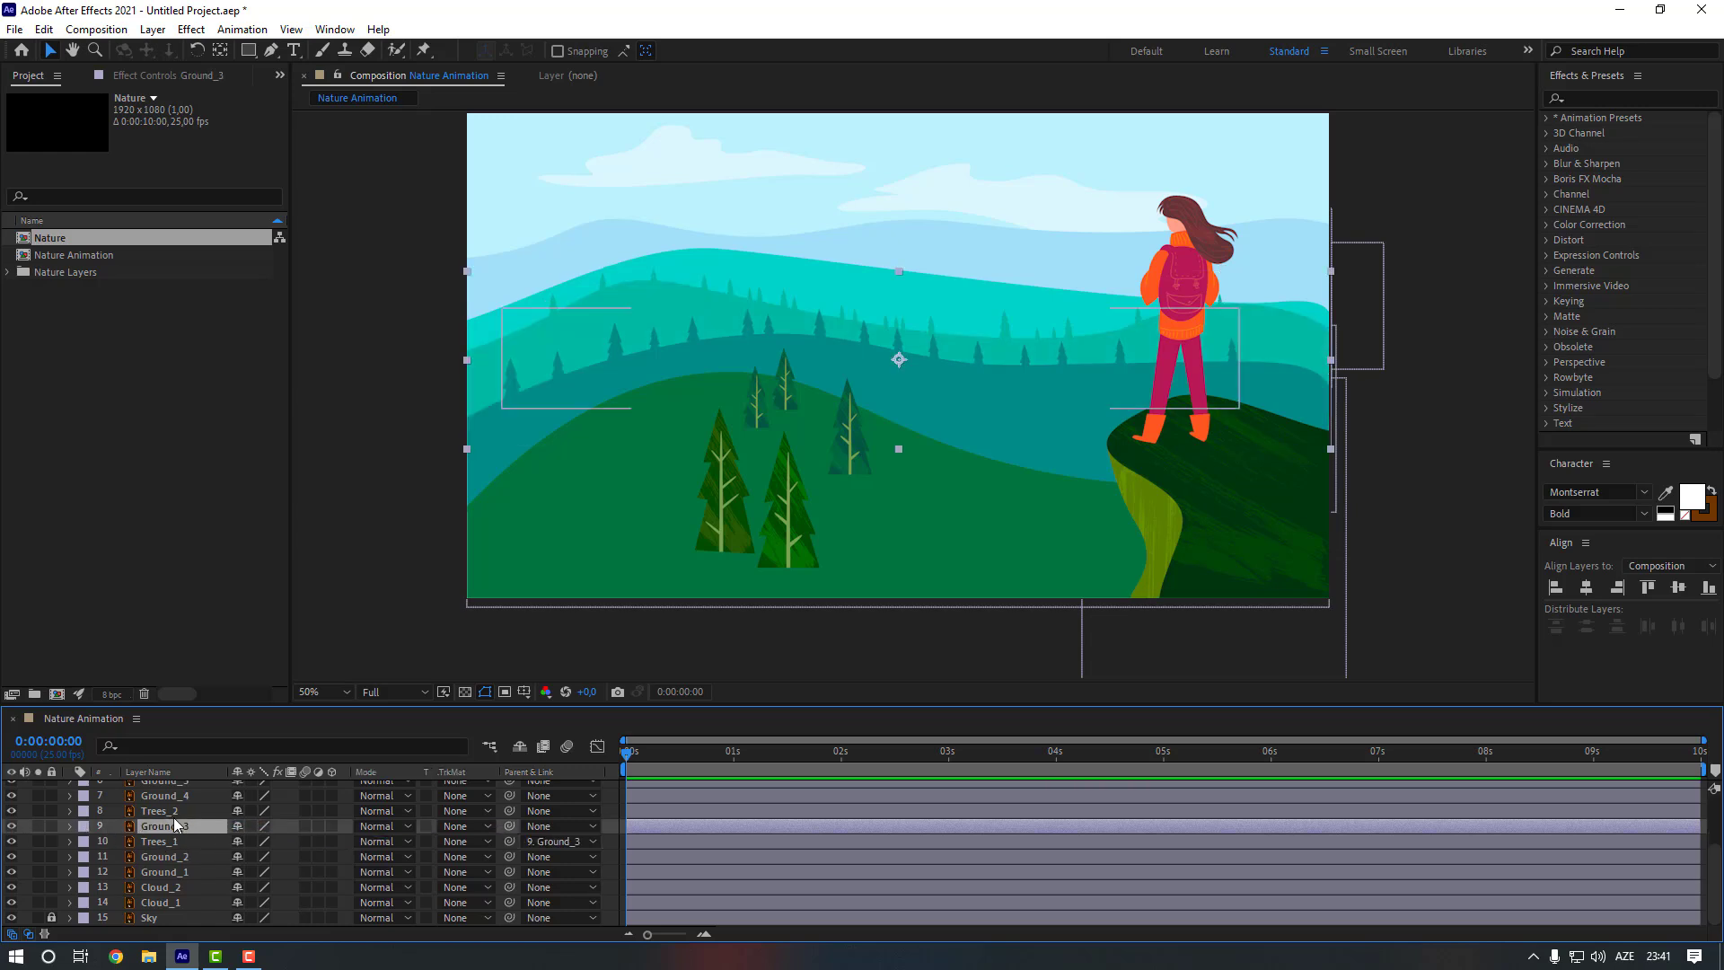
{"action": "scroll", "coordinate": [184, 844], "scroll_direction": "up", "scroll_amount": 1}
{"action": "left_click", "coordinate": [181, 855]}
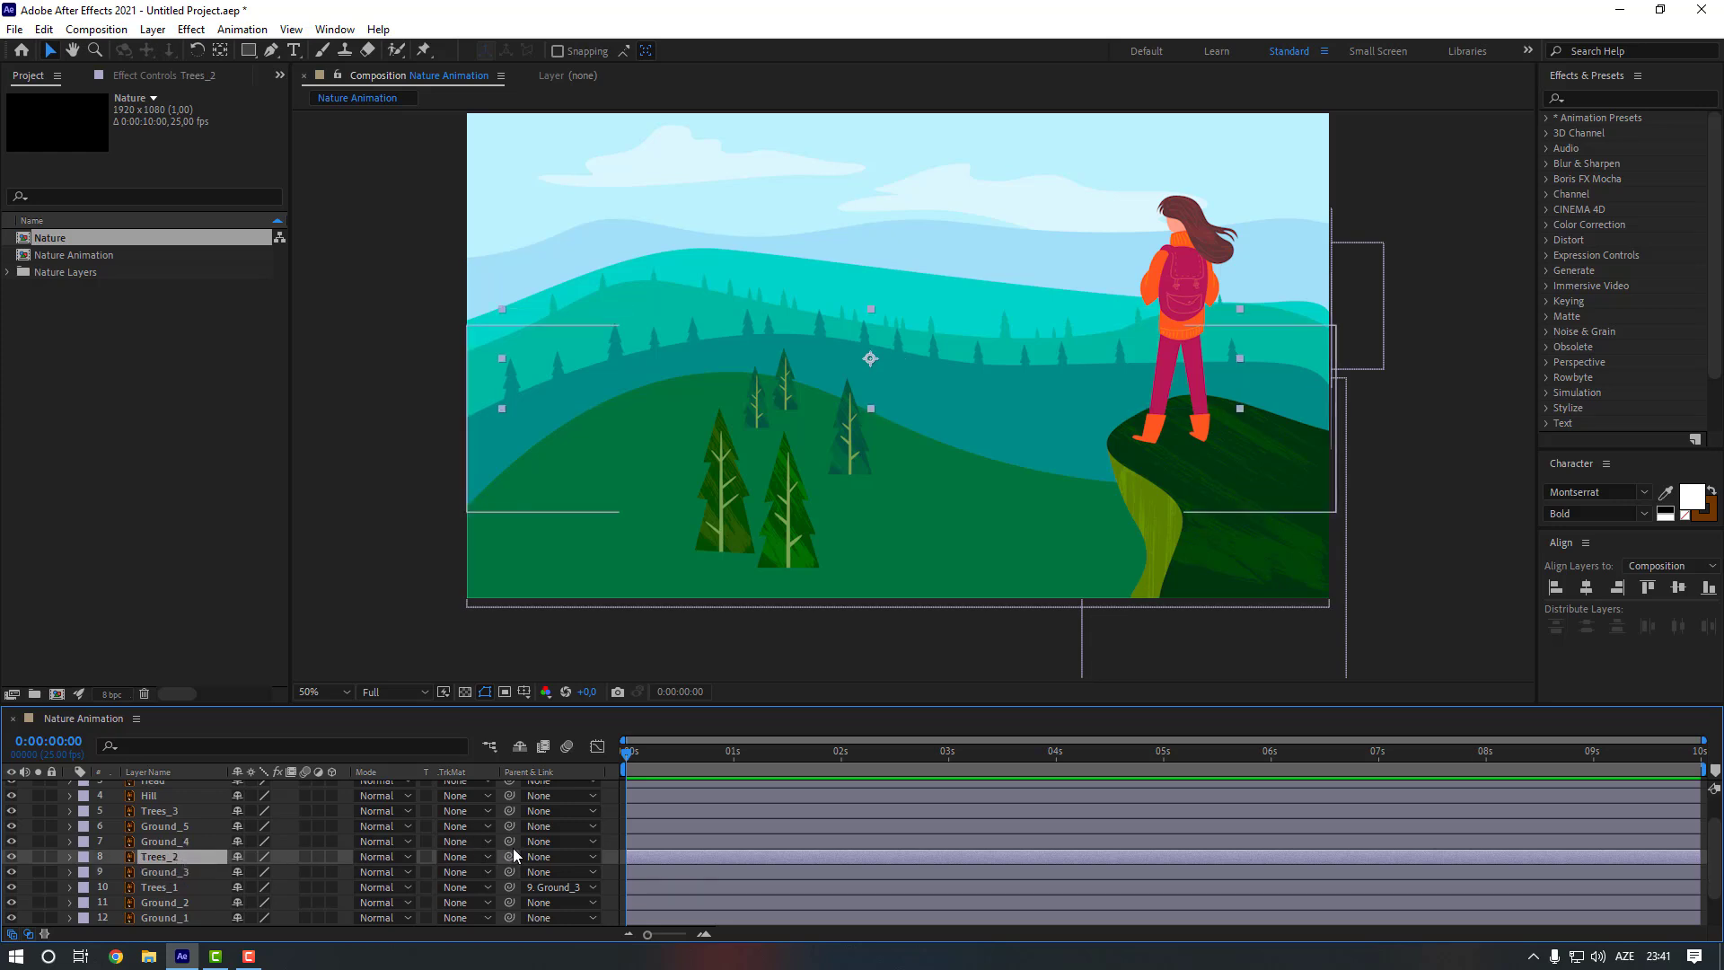
{"action": "left_click_drag", "start_coordinate": [509, 856], "coordinate": [192, 843]}
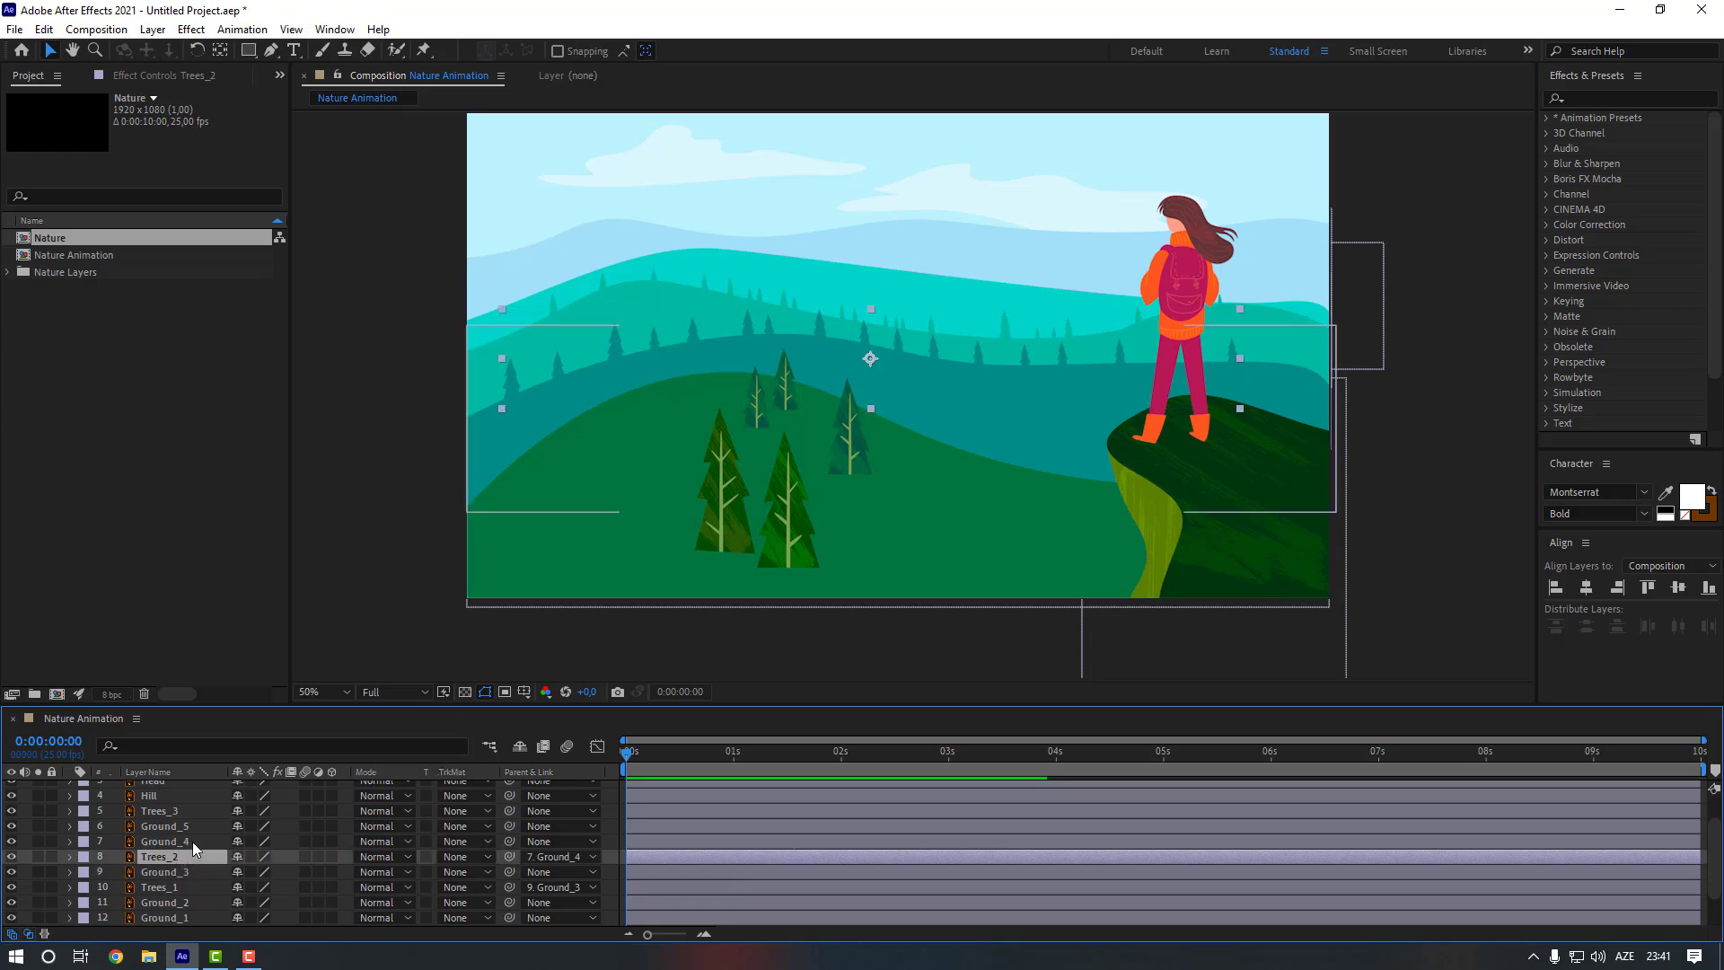
Parent Trees_3 to Ground_5, then test-move Ground_5 and undo the move
{"action": "left_click", "coordinate": [188, 812]}
{"action": "left_click_drag", "start_coordinate": [509, 811], "coordinate": [203, 827]}
{"action": "left_click", "coordinate": [192, 827]}
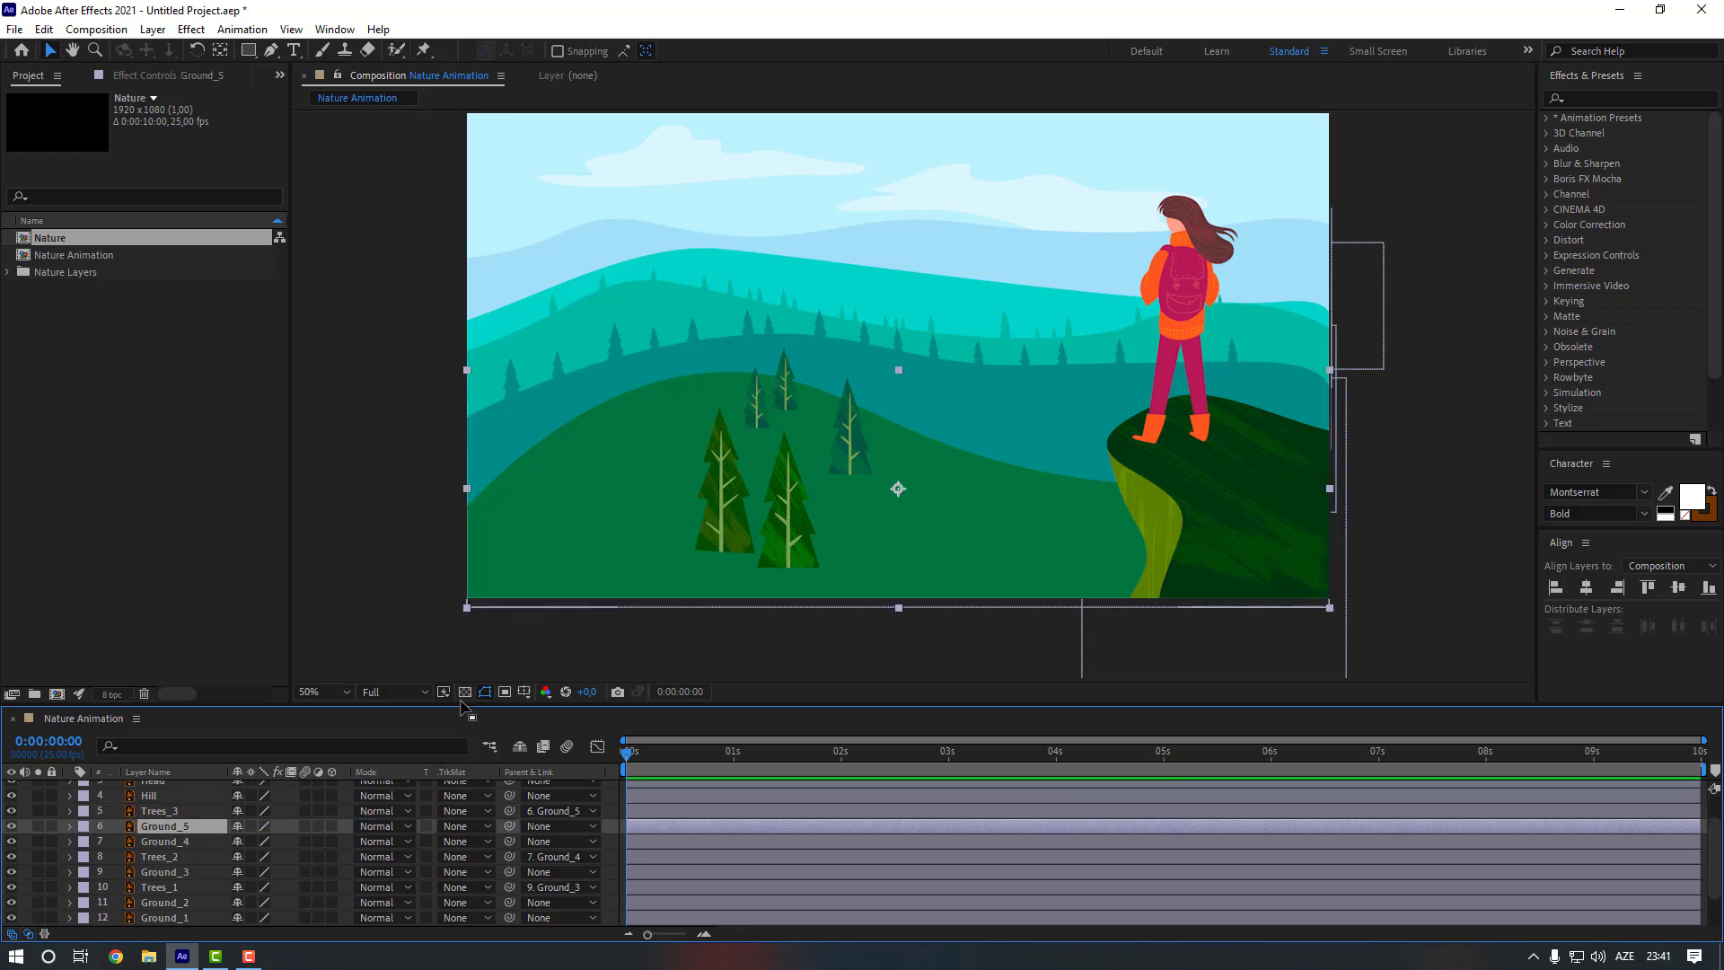
{"action": "left_click_drag", "start_coordinate": [535, 573], "coordinate": [525, 558]}
{"action": "key", "text": "ctrl+z"}
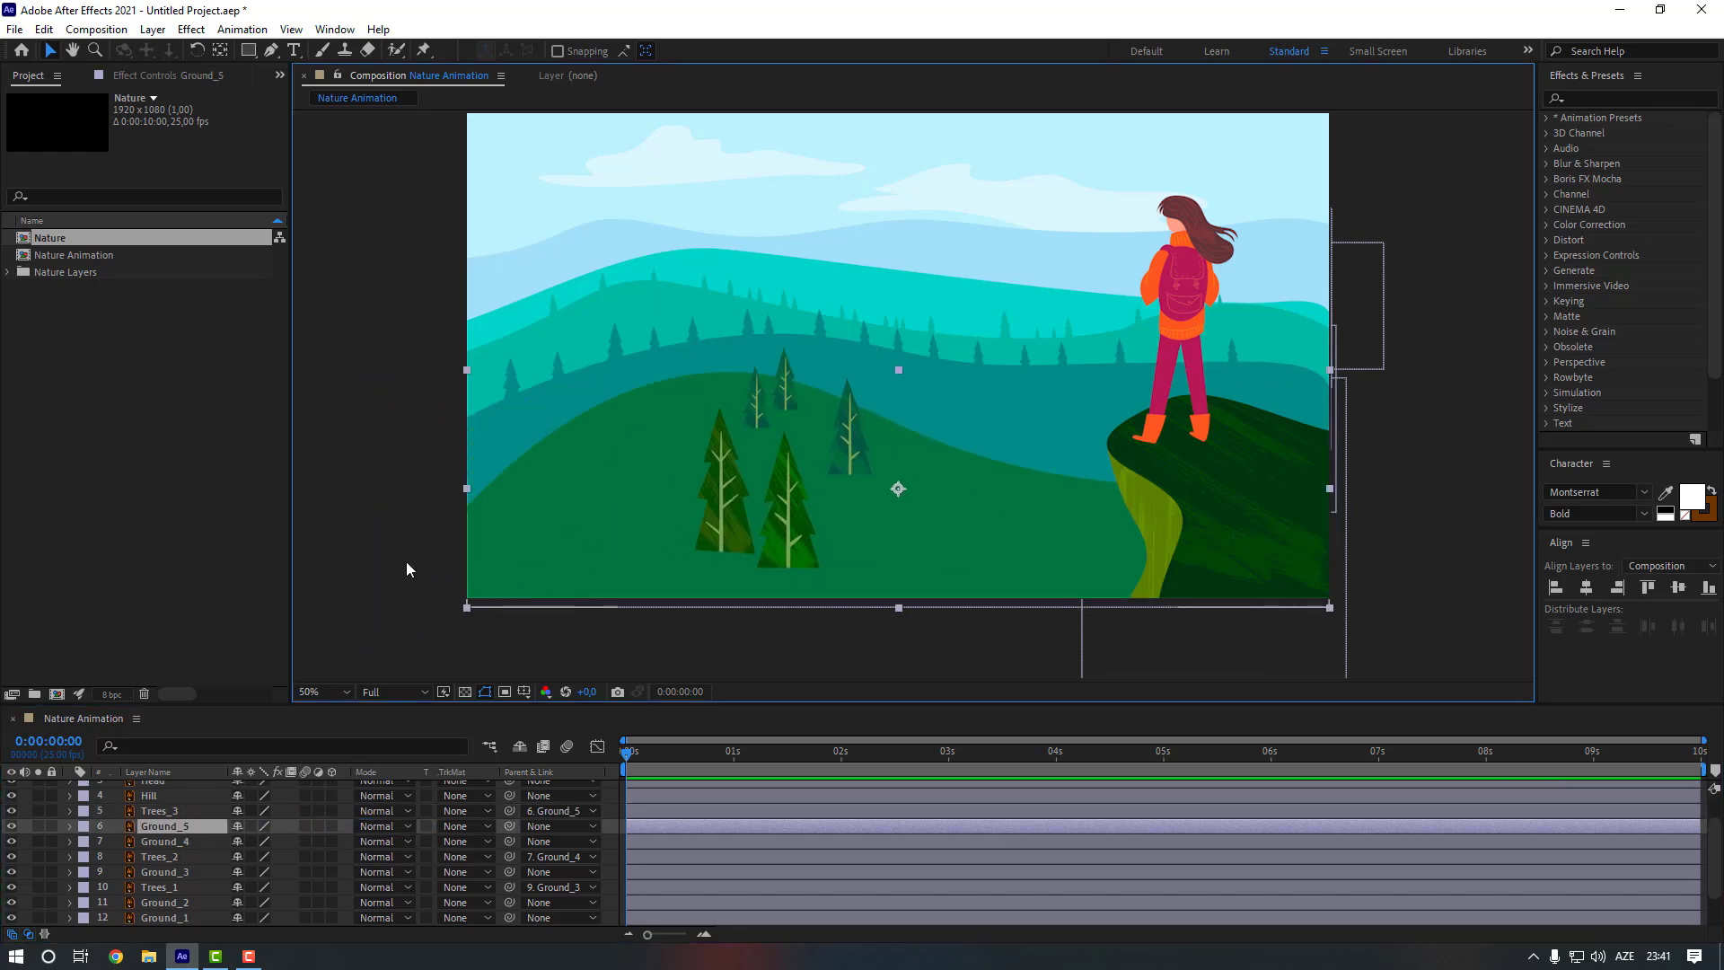
{"action": "left_click", "coordinate": [377, 548]}
Keyframe Ground_1's Position at about 6 s, starting lower at 0 s
{"action": "left_click", "coordinate": [192, 917]}
{"action": "scroll", "coordinate": [192, 884], "scroll_direction": "down", "scroll_amount": 3}
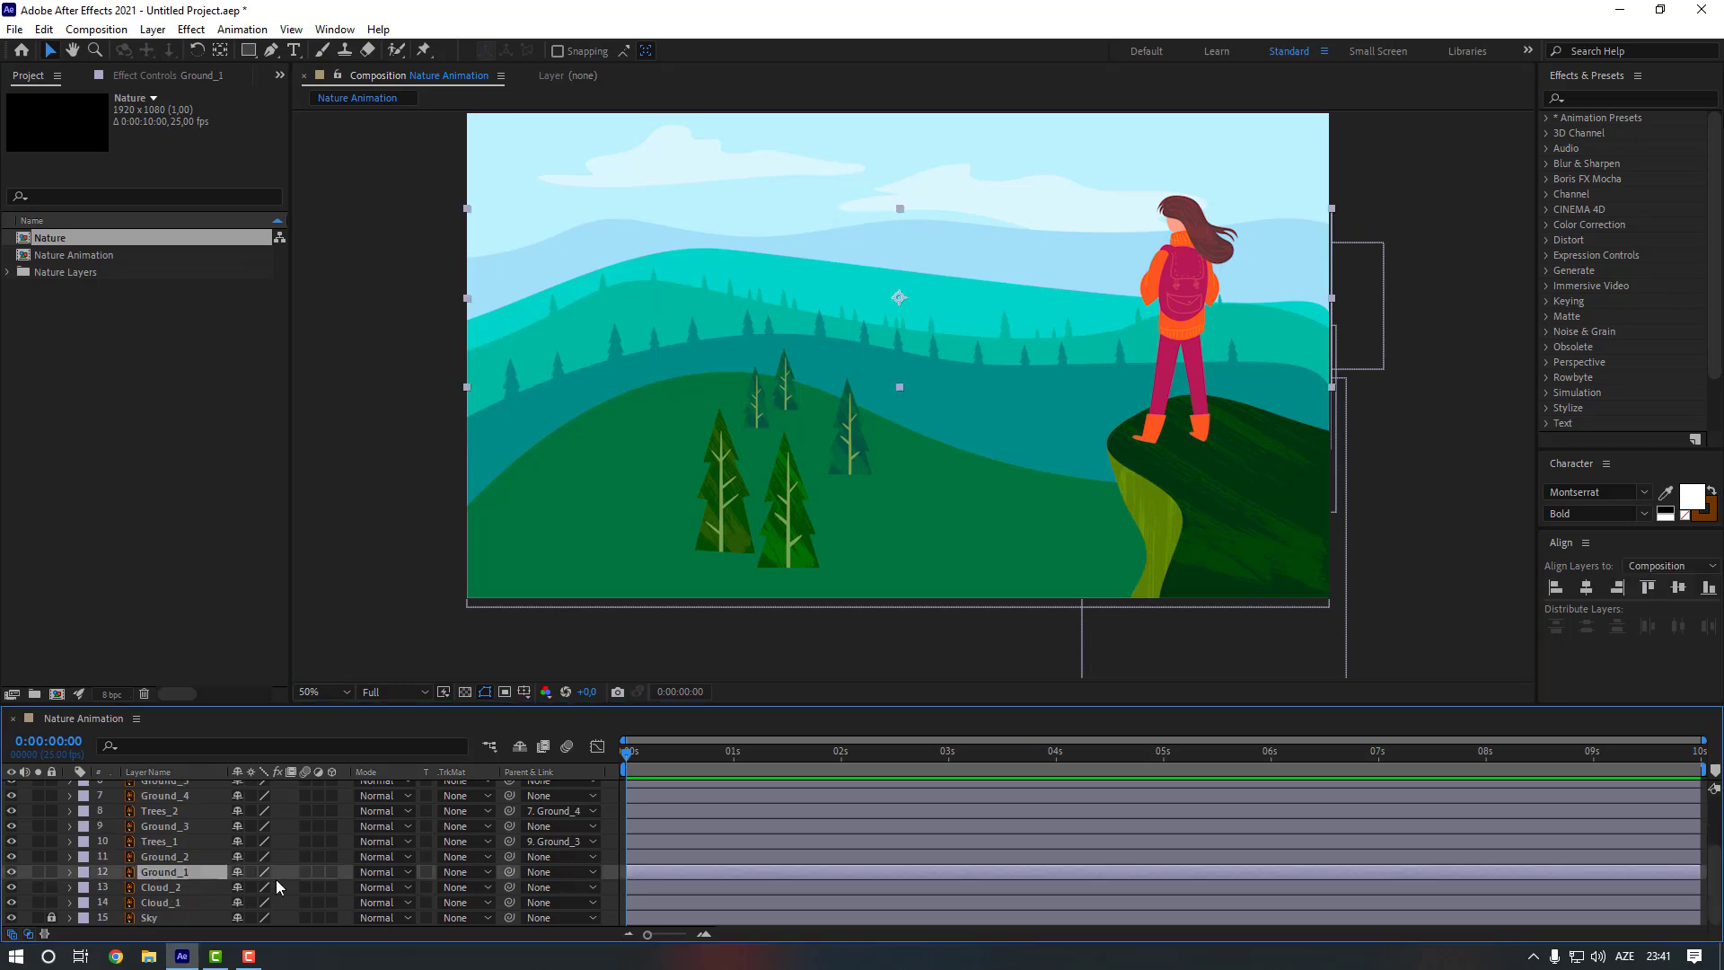
{"action": "key", "text": "p"}
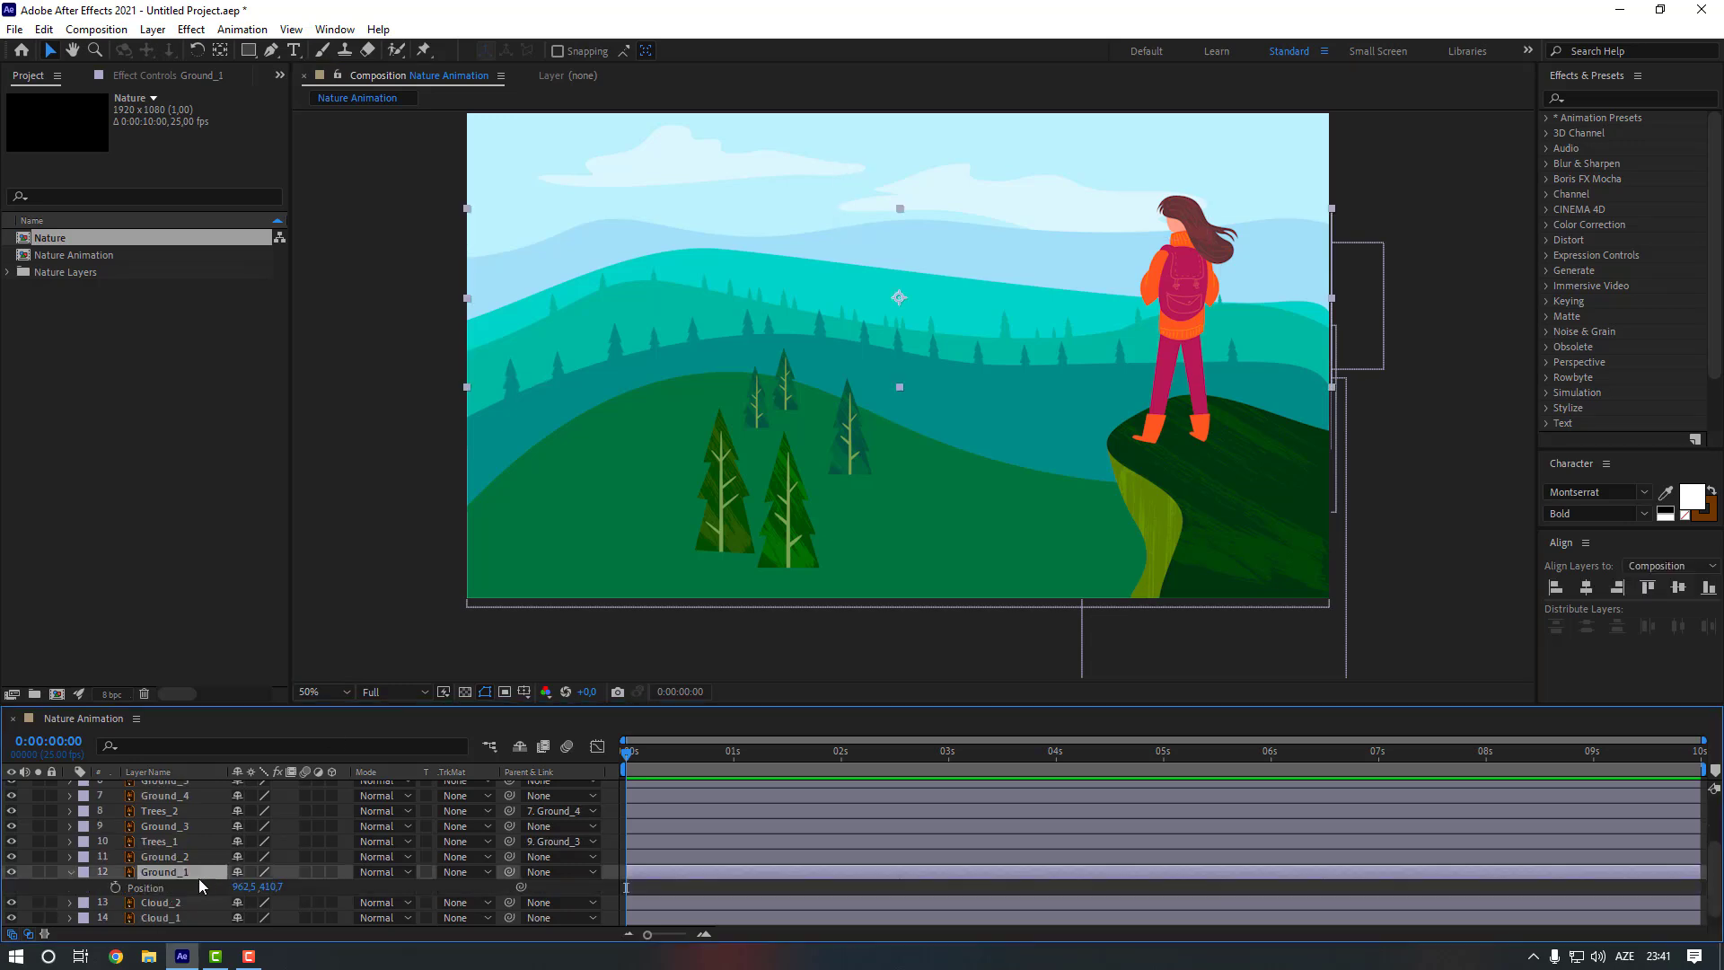
{"action": "left_click", "coordinate": [116, 888]}
{"action": "left_click_drag", "start_coordinate": [627, 887], "coordinate": [1076, 855]}
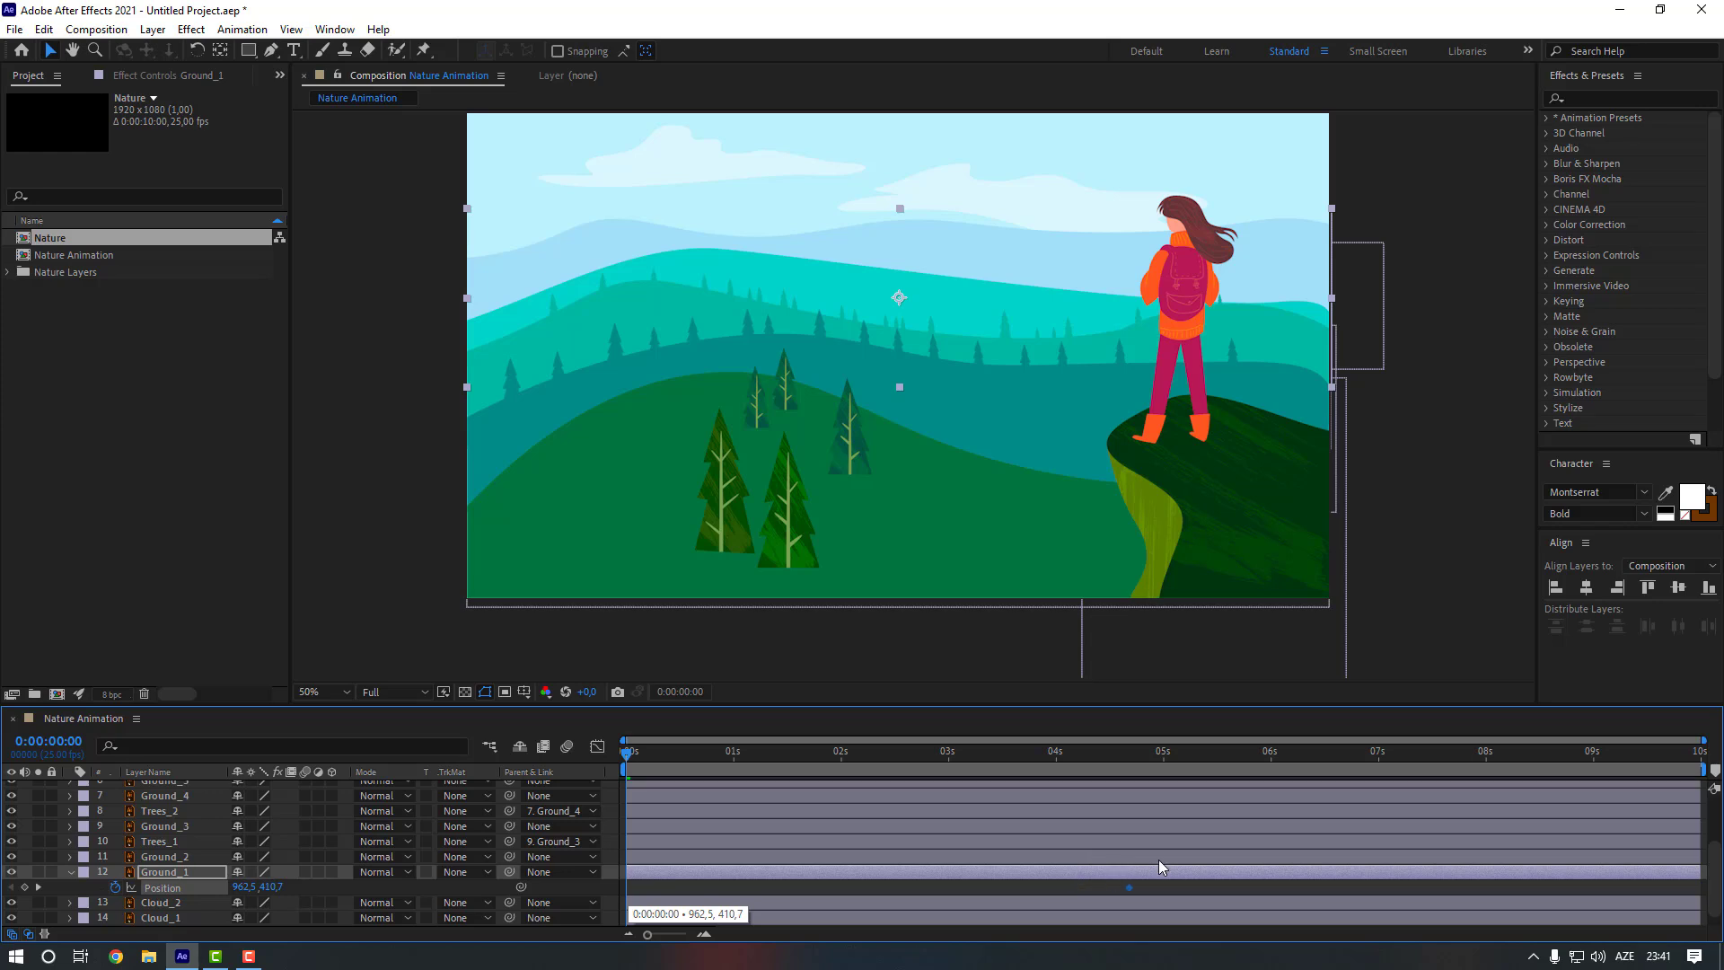
{"action": "left_click_drag", "start_coordinate": [1258, 873], "coordinate": [1289, 875]}
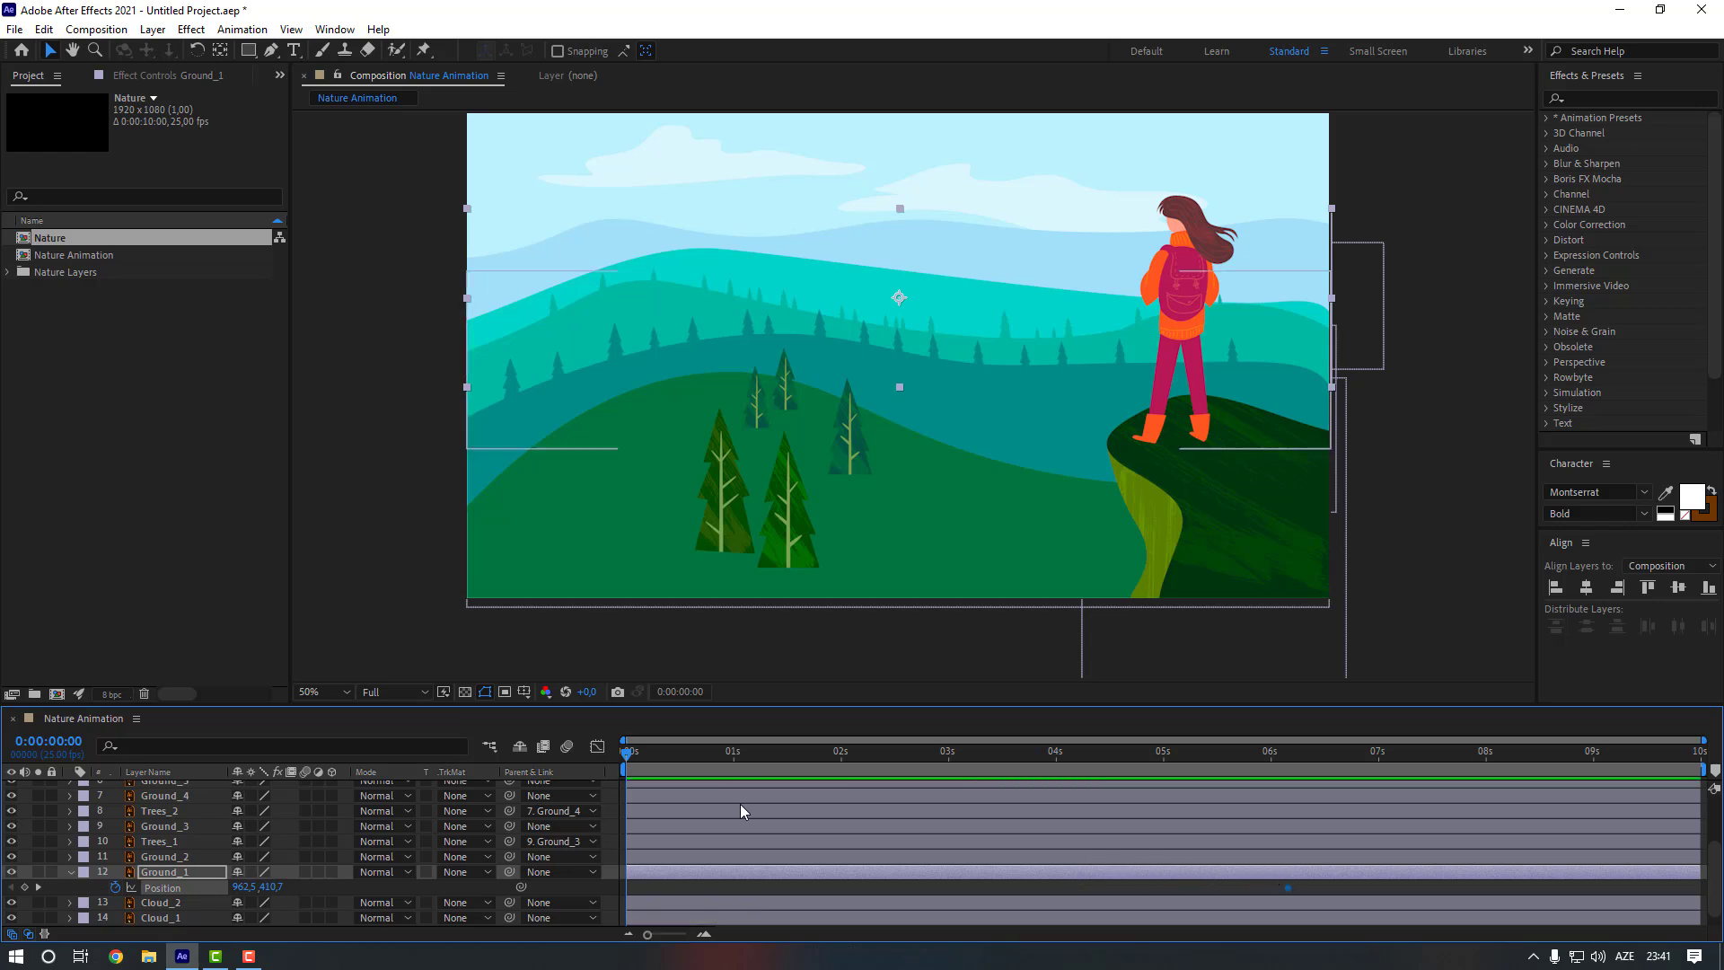
{"action": "left_click", "coordinate": [159, 876]}
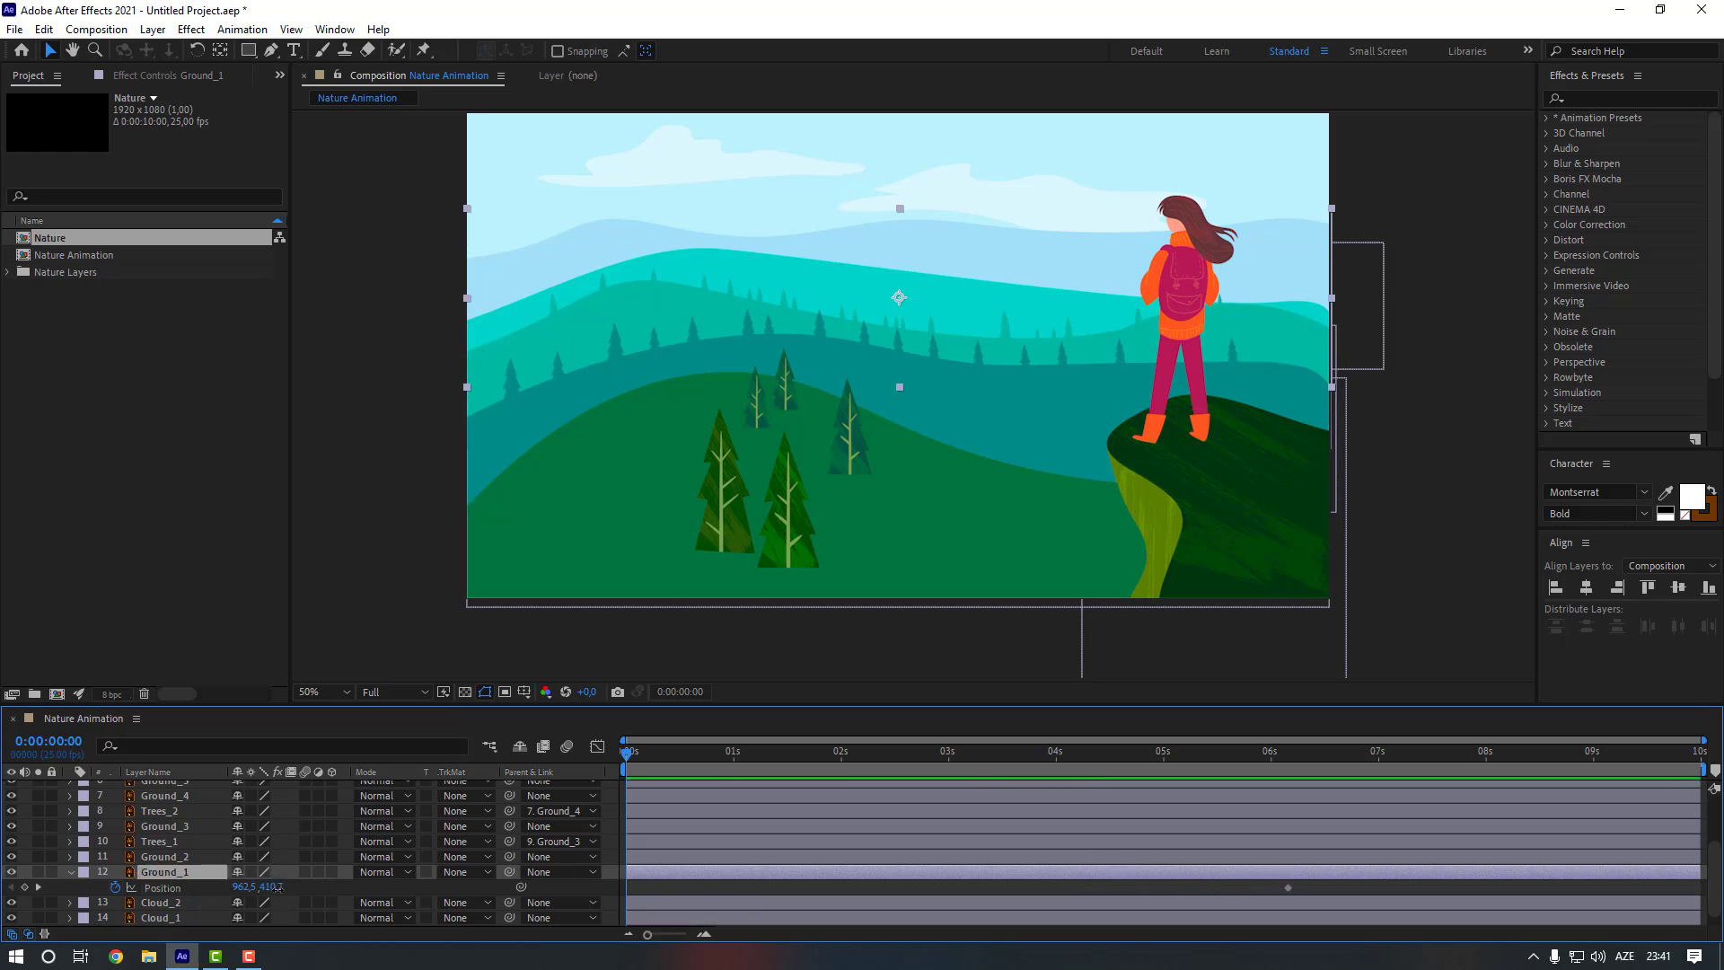
{"action": "left_click_drag", "start_coordinate": [275, 888], "coordinate": [342, 886]}
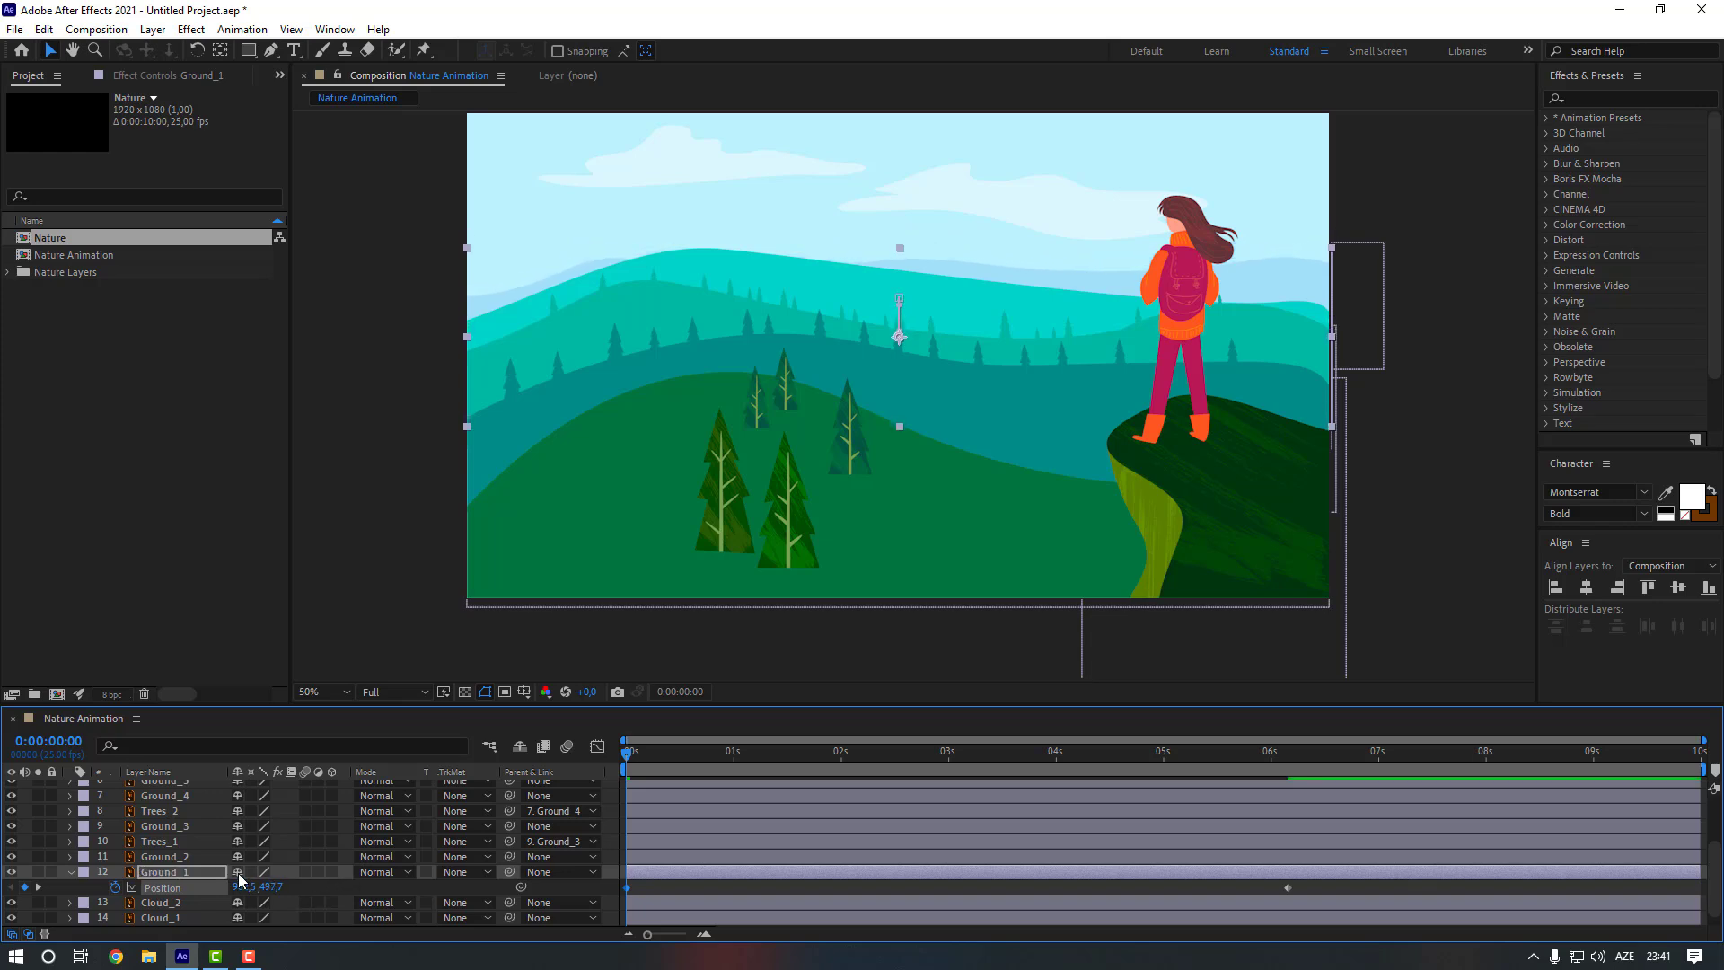
Keyframe Ground_2's Position at 0:00:06:04, starting lower at 0 s
{"action": "left_click", "coordinate": [192, 856]}
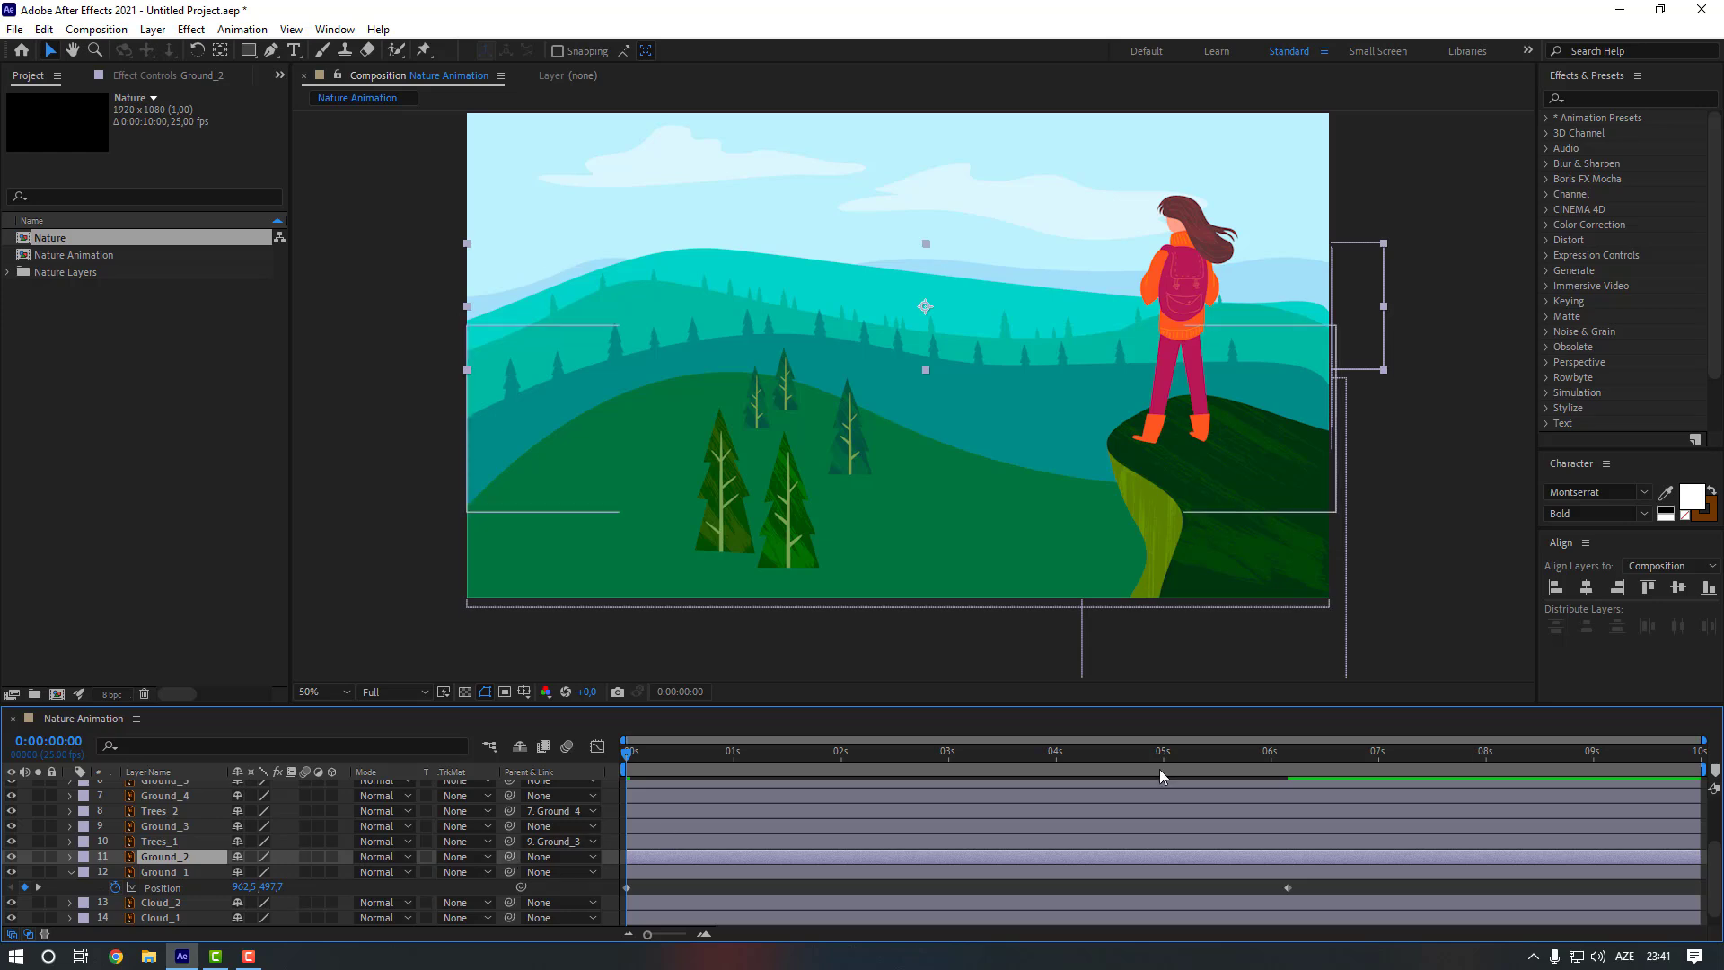
{"action": "left_click", "coordinate": [1290, 752]}
{"action": "key", "text": "p"}
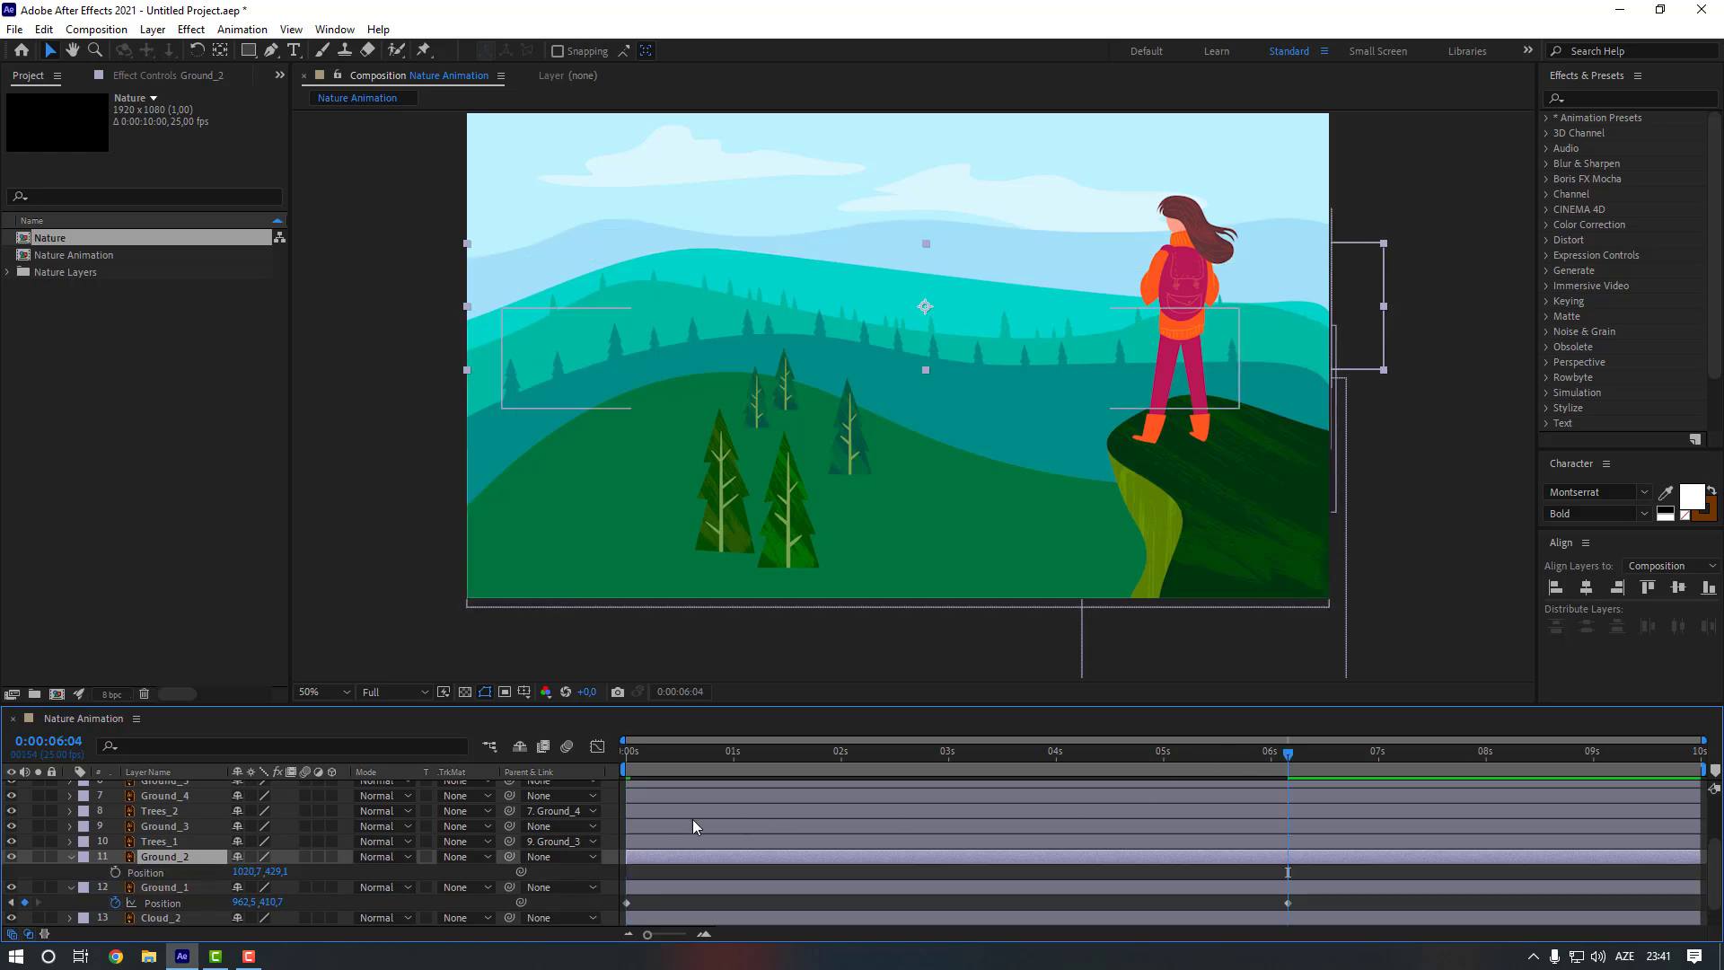
{"action": "left_click", "coordinate": [116, 873]}
{"action": "left_click", "coordinate": [628, 753]}
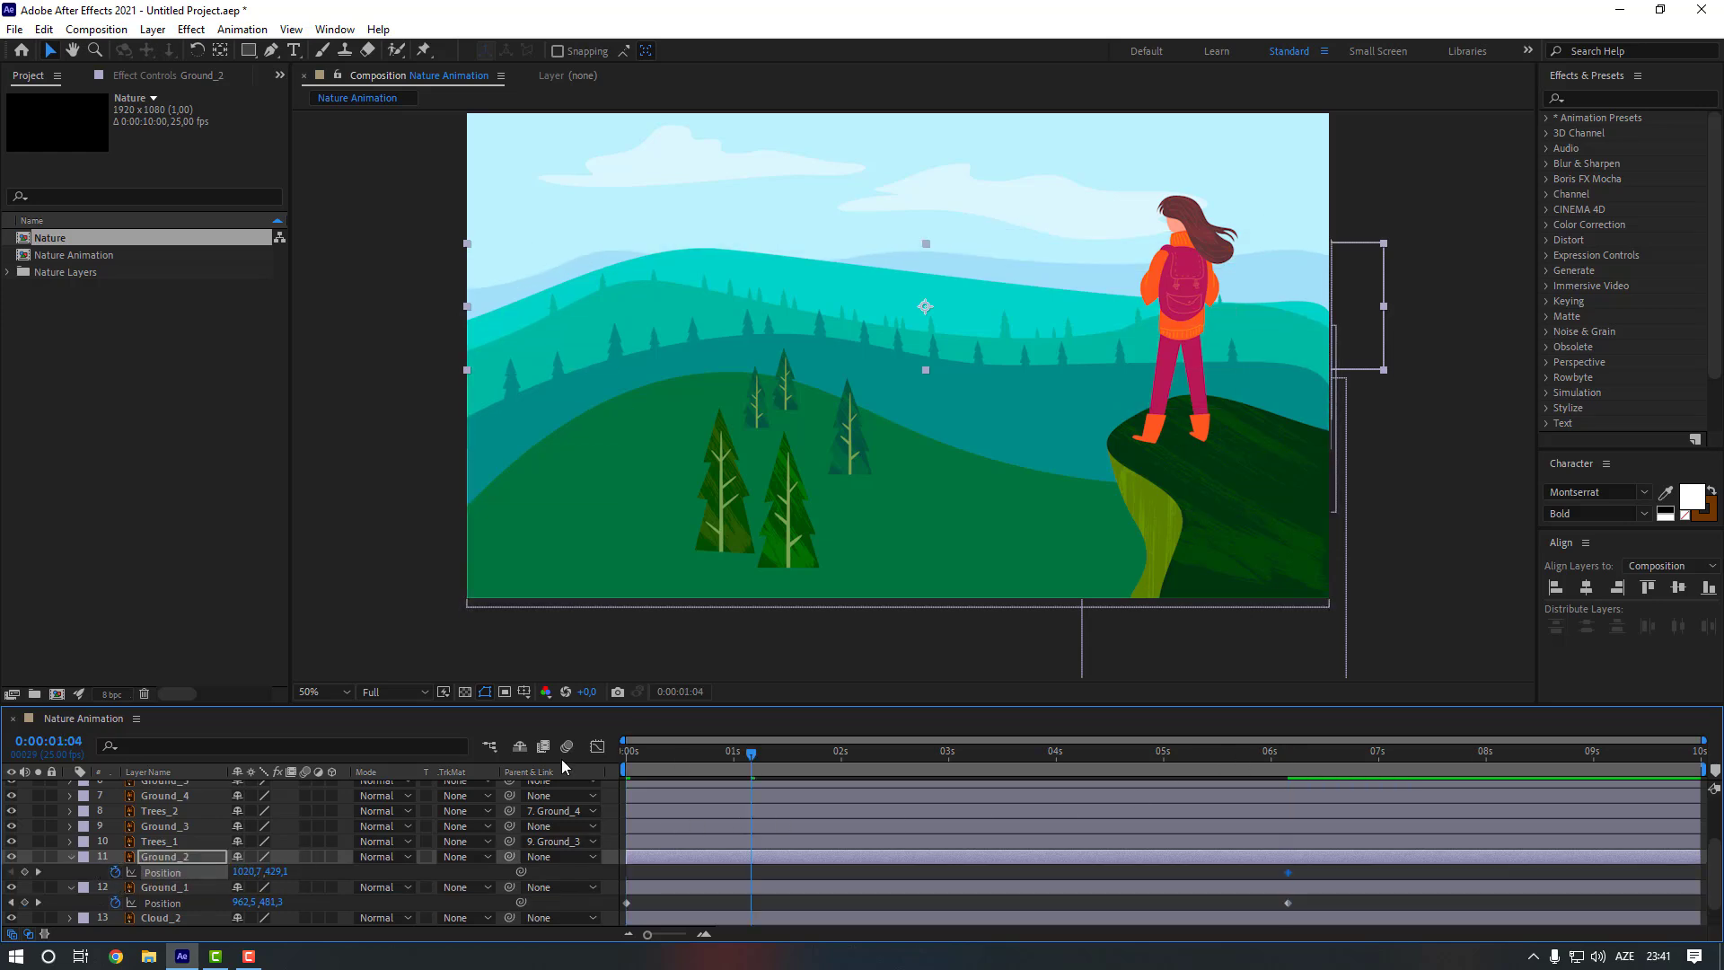
{"action": "left_click_drag", "start_coordinate": [272, 871], "coordinate": [347, 871]}
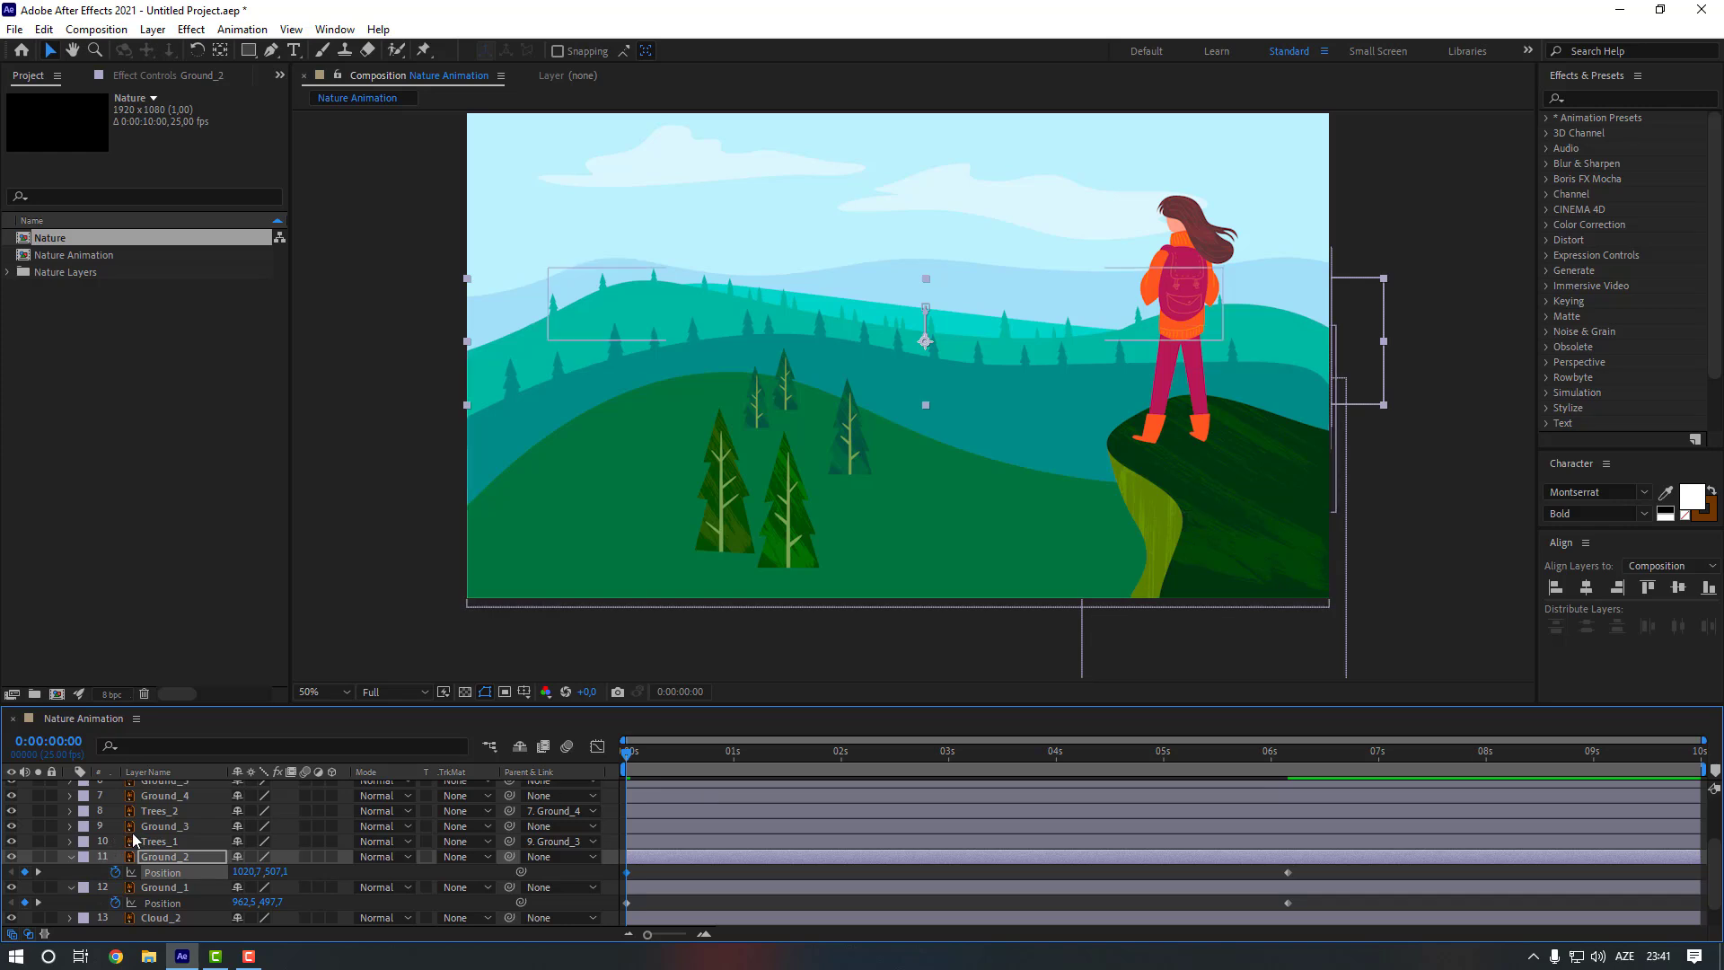
Keyframe Ground_3's Position at 0:00:06:04, starting lower at 0 s
{"action": "left_click", "coordinate": [172, 826]}
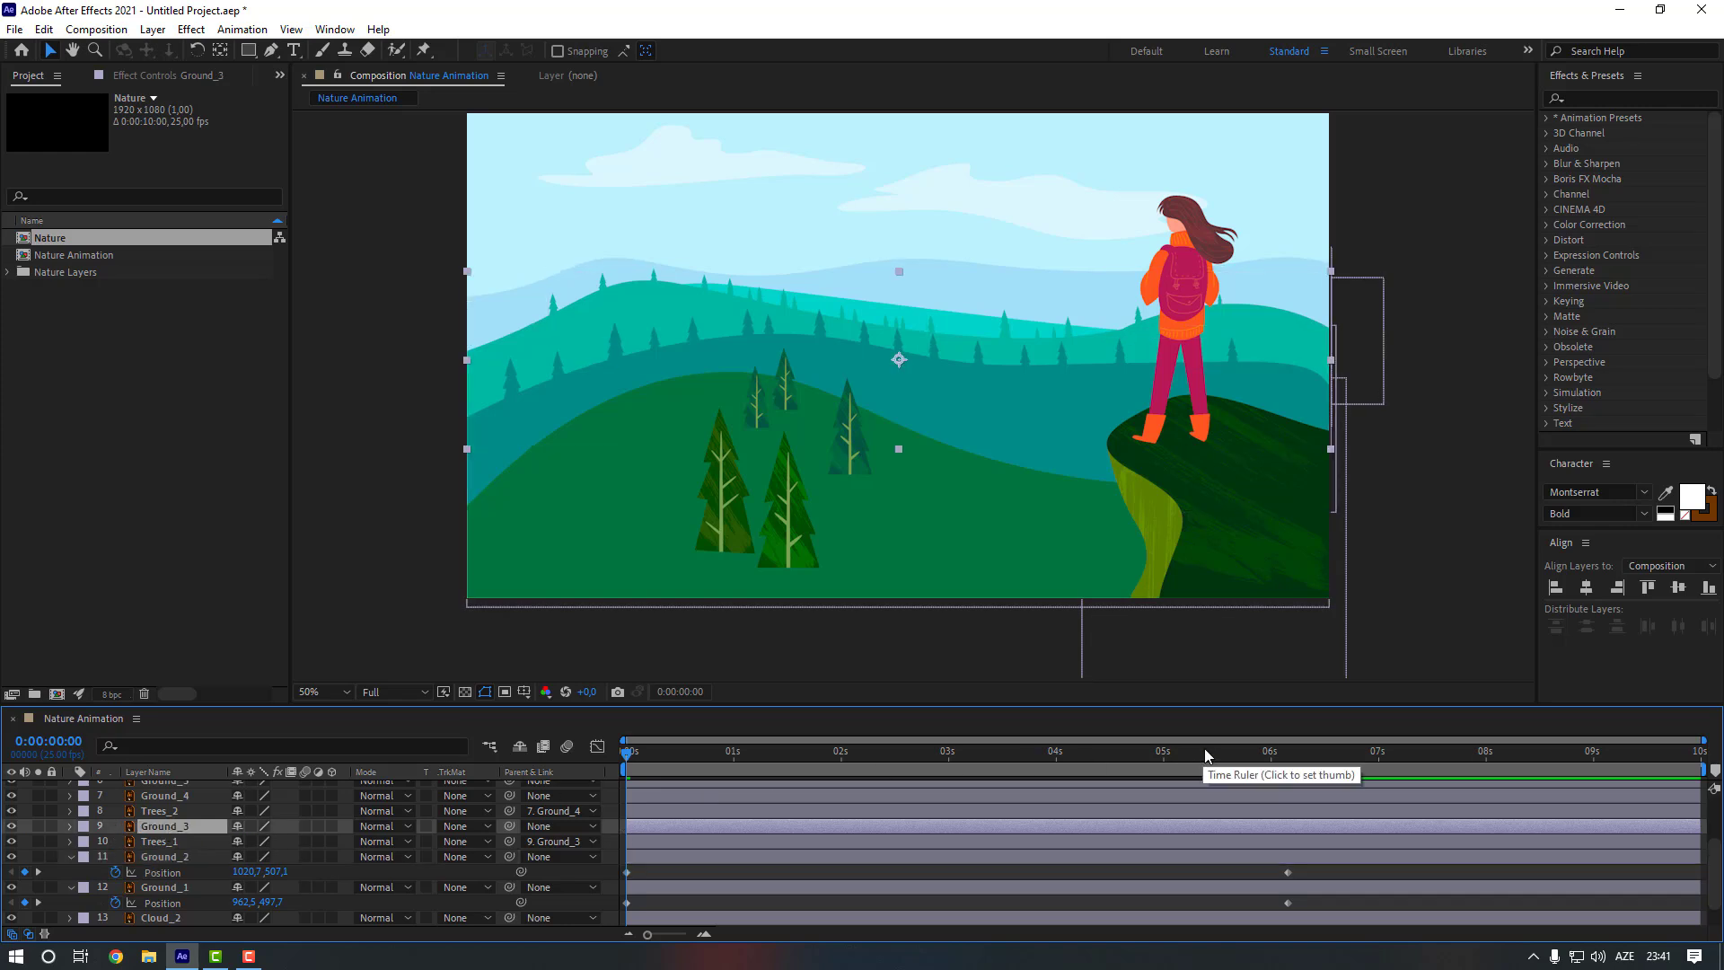
{"action": "key", "text": "p"}
{"action": "left_click", "coordinate": [1288, 754]}
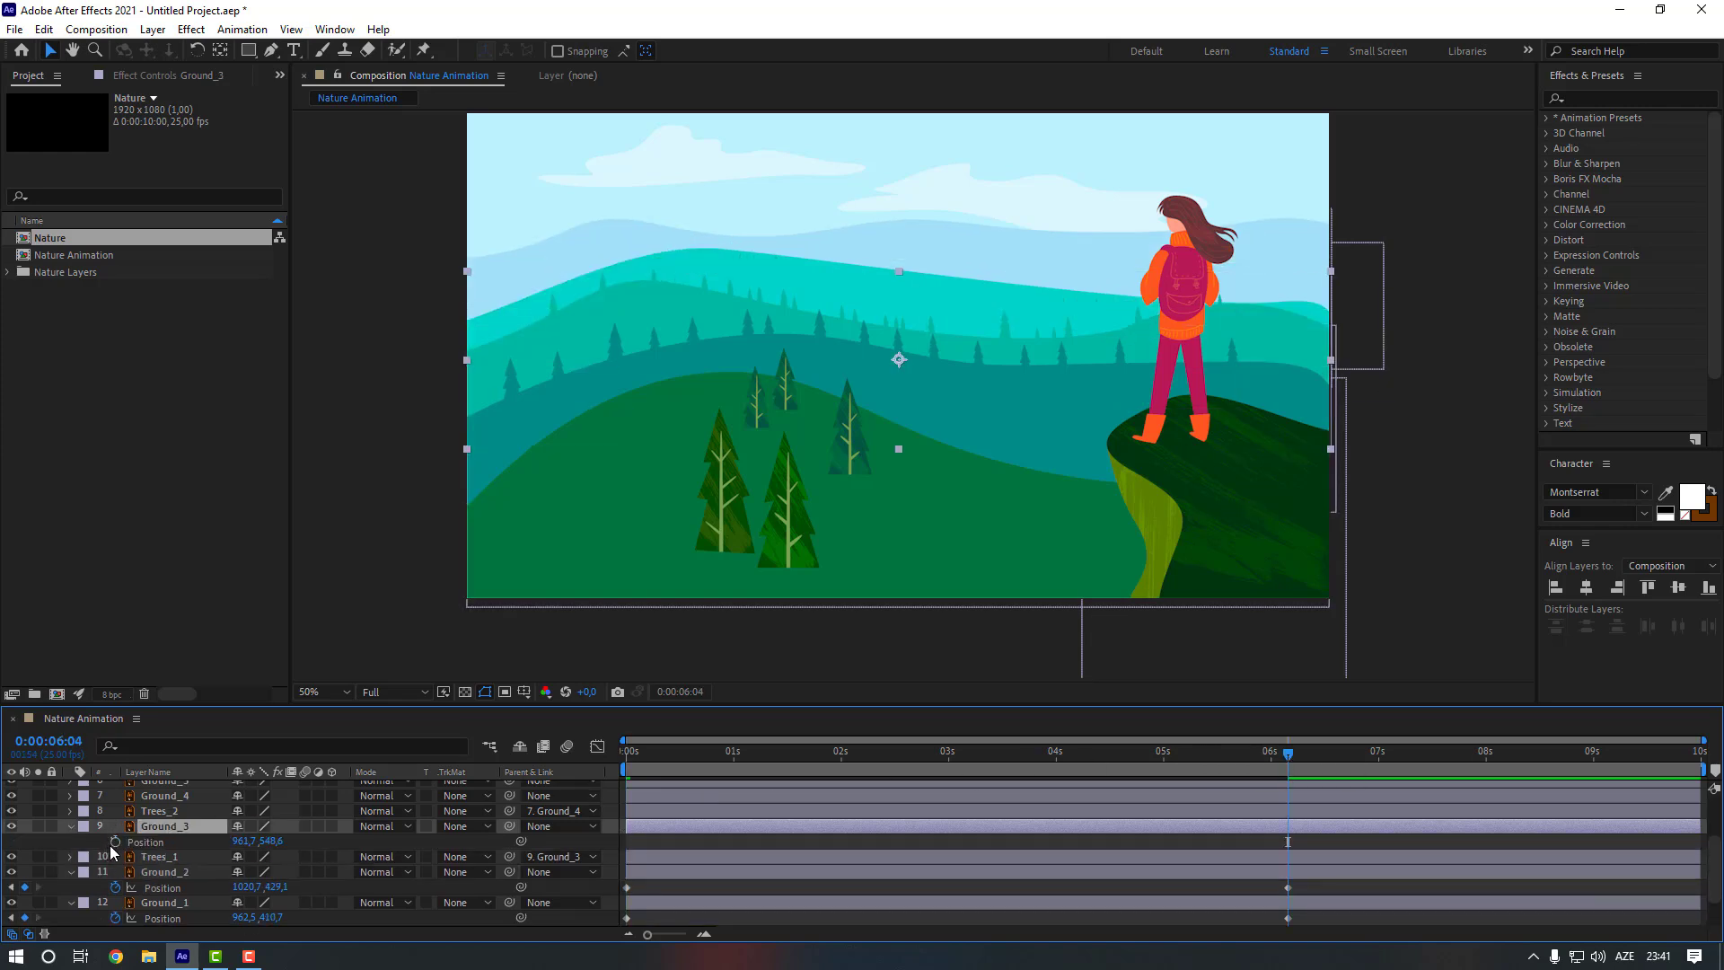
{"action": "left_click_drag", "start_coordinate": [680, 771], "coordinate": [460, 779]}
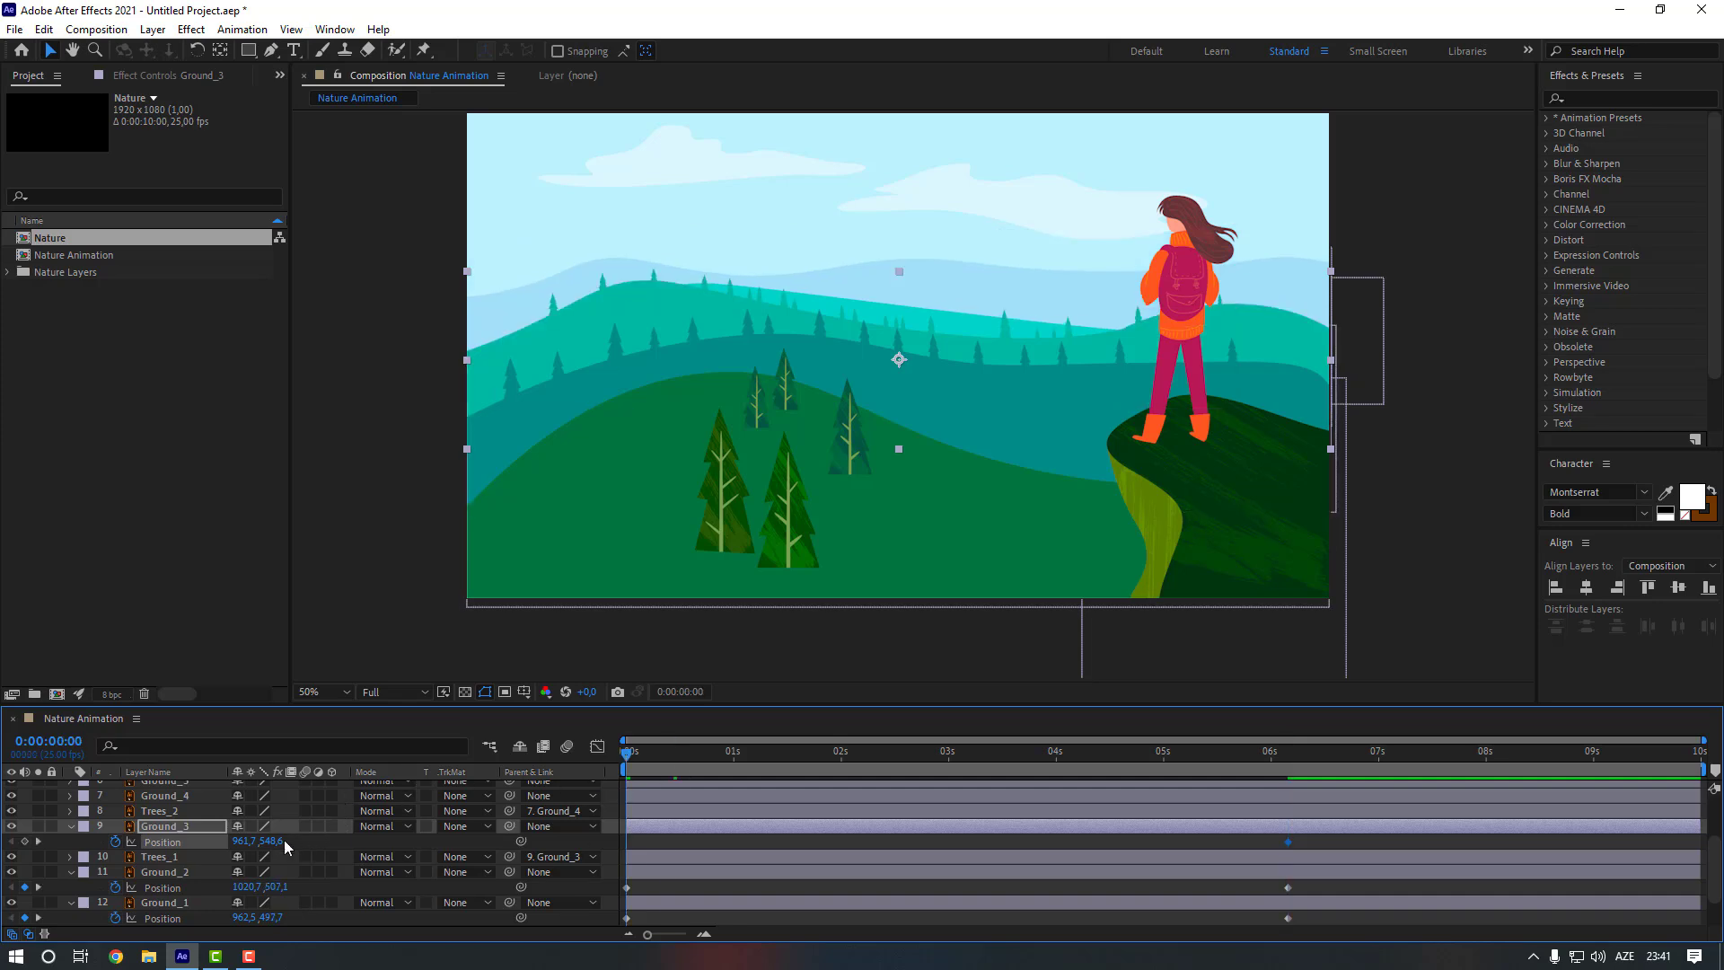
{"action": "left_click_drag", "start_coordinate": [274, 844], "coordinate": [371, 833]}
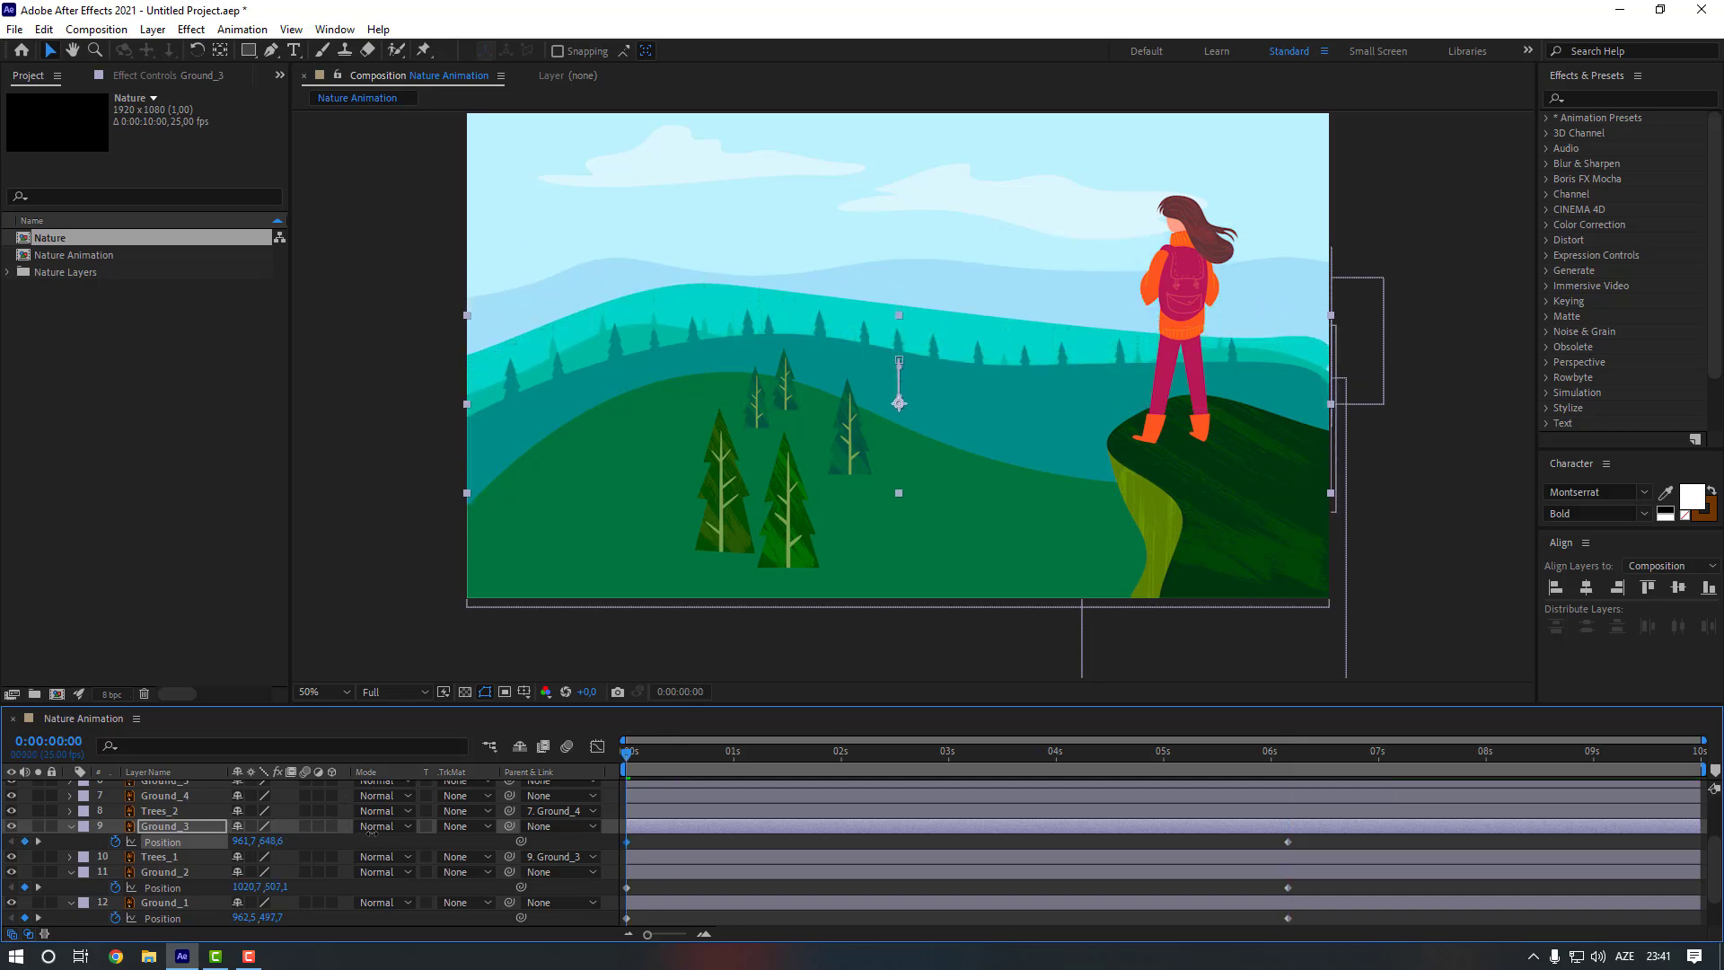
Keyframe Ground_4's Position at 0:00:06:04, starting lower at 0 s
{"action": "scroll", "coordinate": [198, 825], "scroll_direction": "up", "scroll_amount": 1}
{"action": "left_click", "coordinate": [194, 844]}
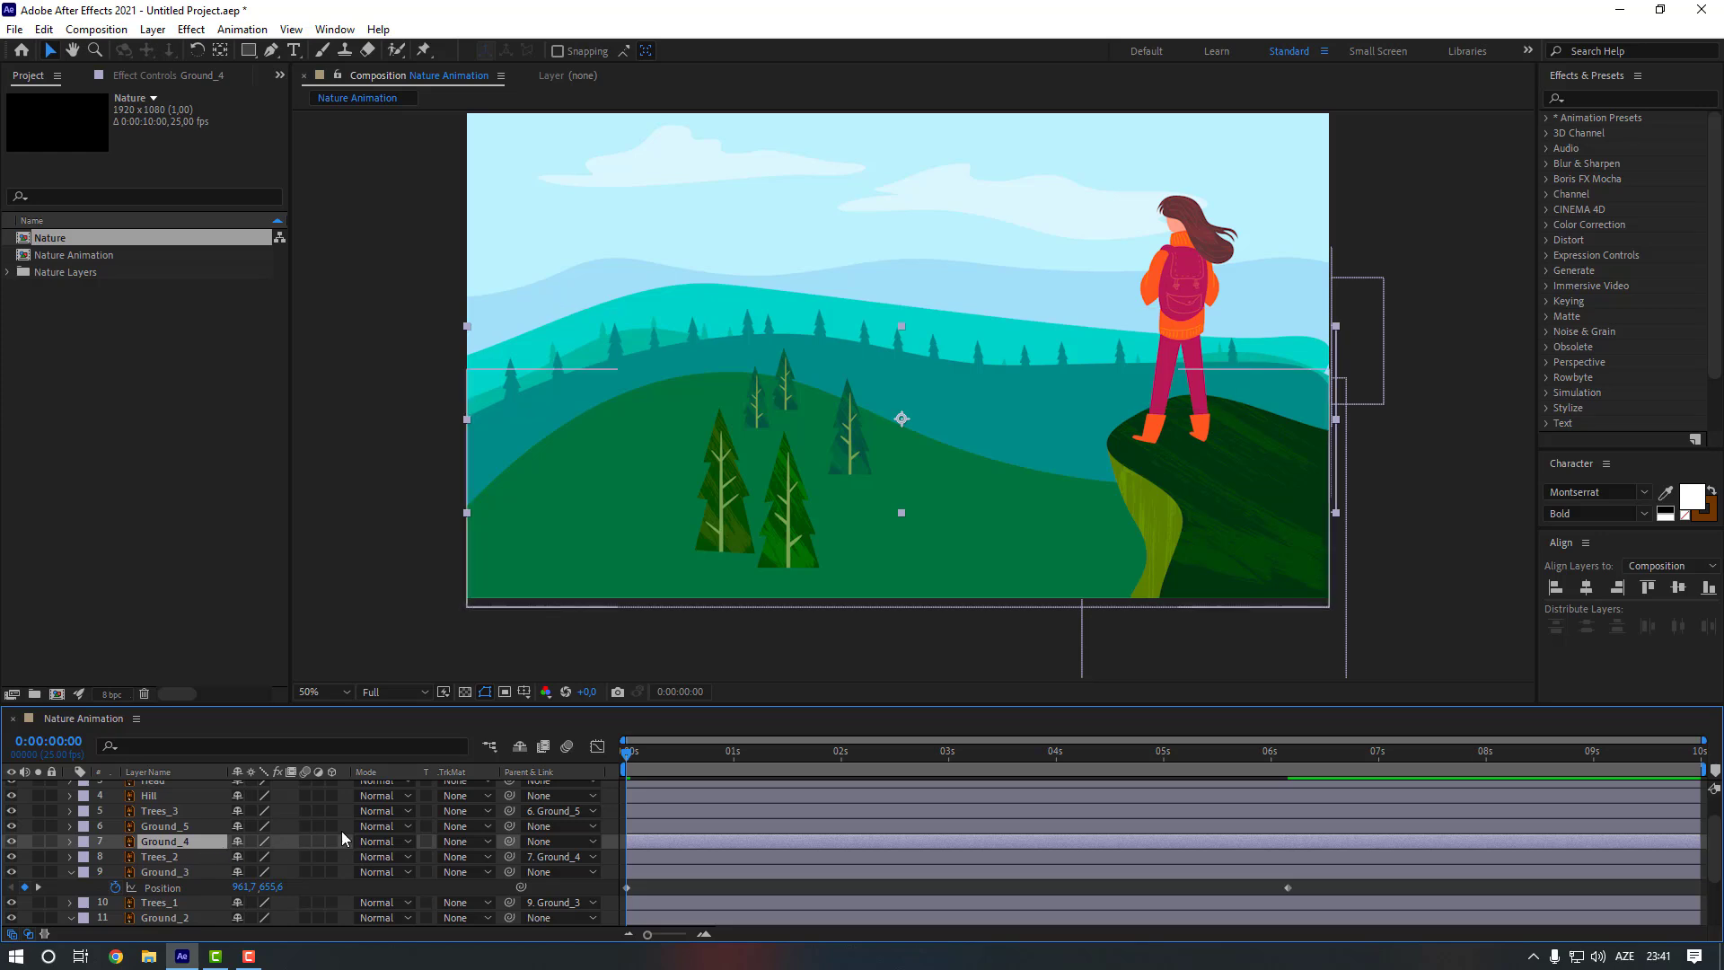
{"action": "key", "text": "p"}
{"action": "left_click", "coordinate": [1289, 761]}
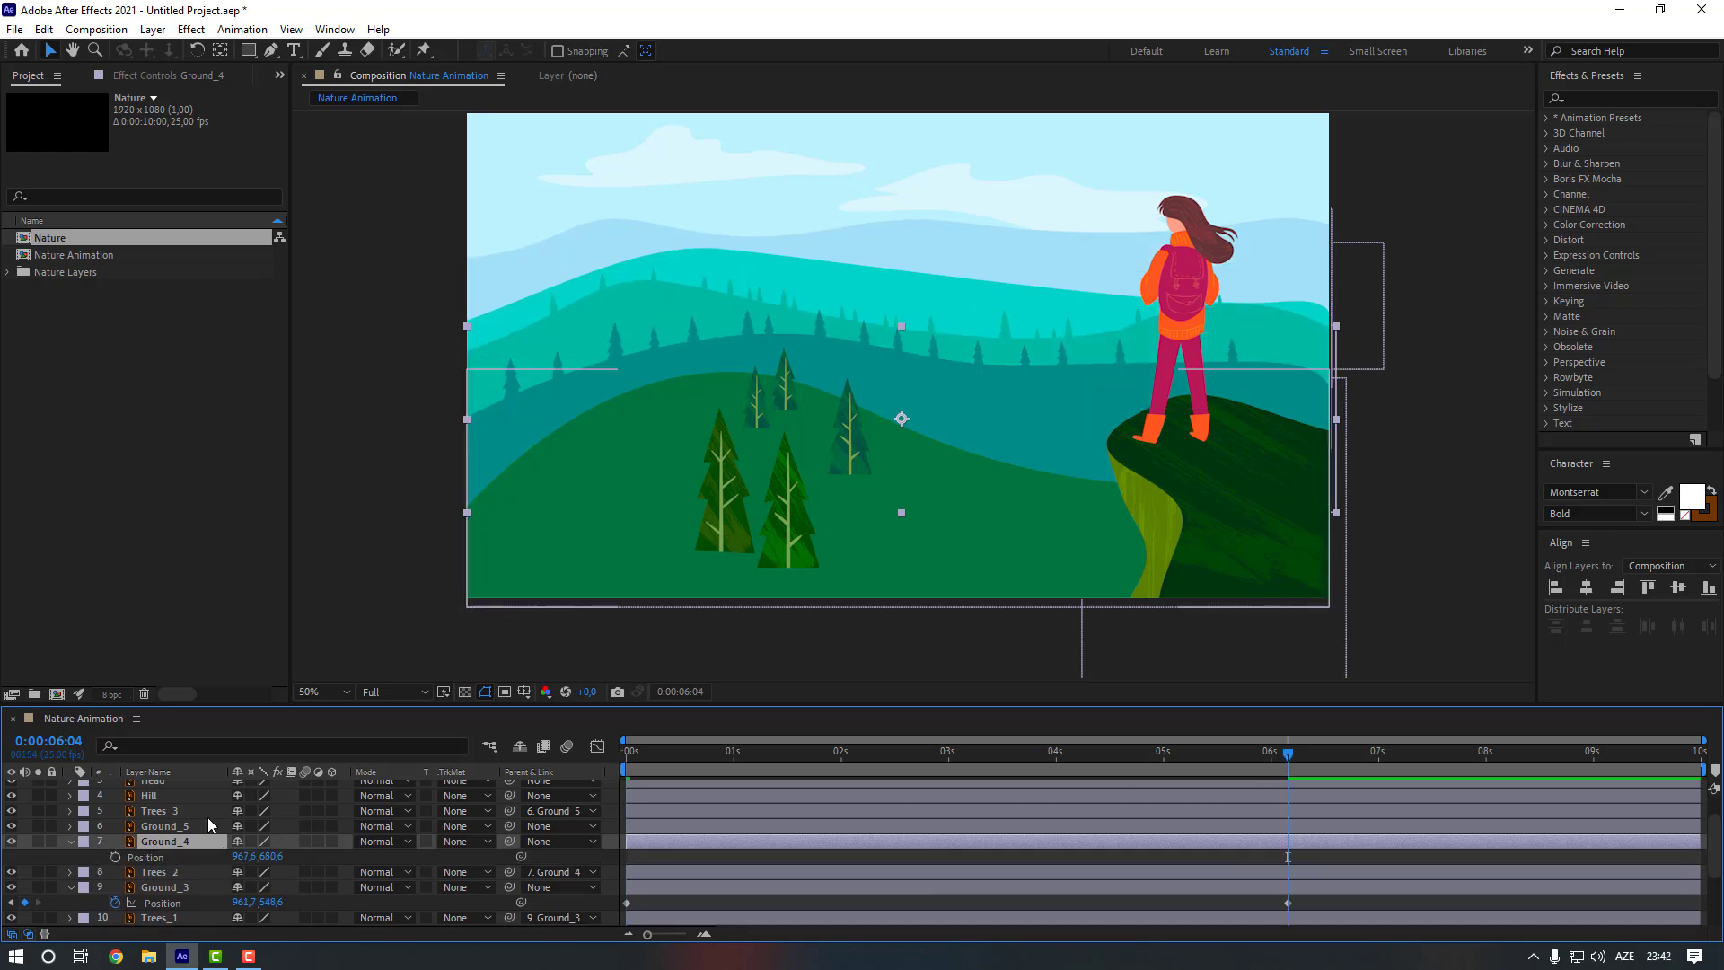
{"action": "left_click_drag", "start_coordinate": [667, 762], "coordinate": [626, 765]}
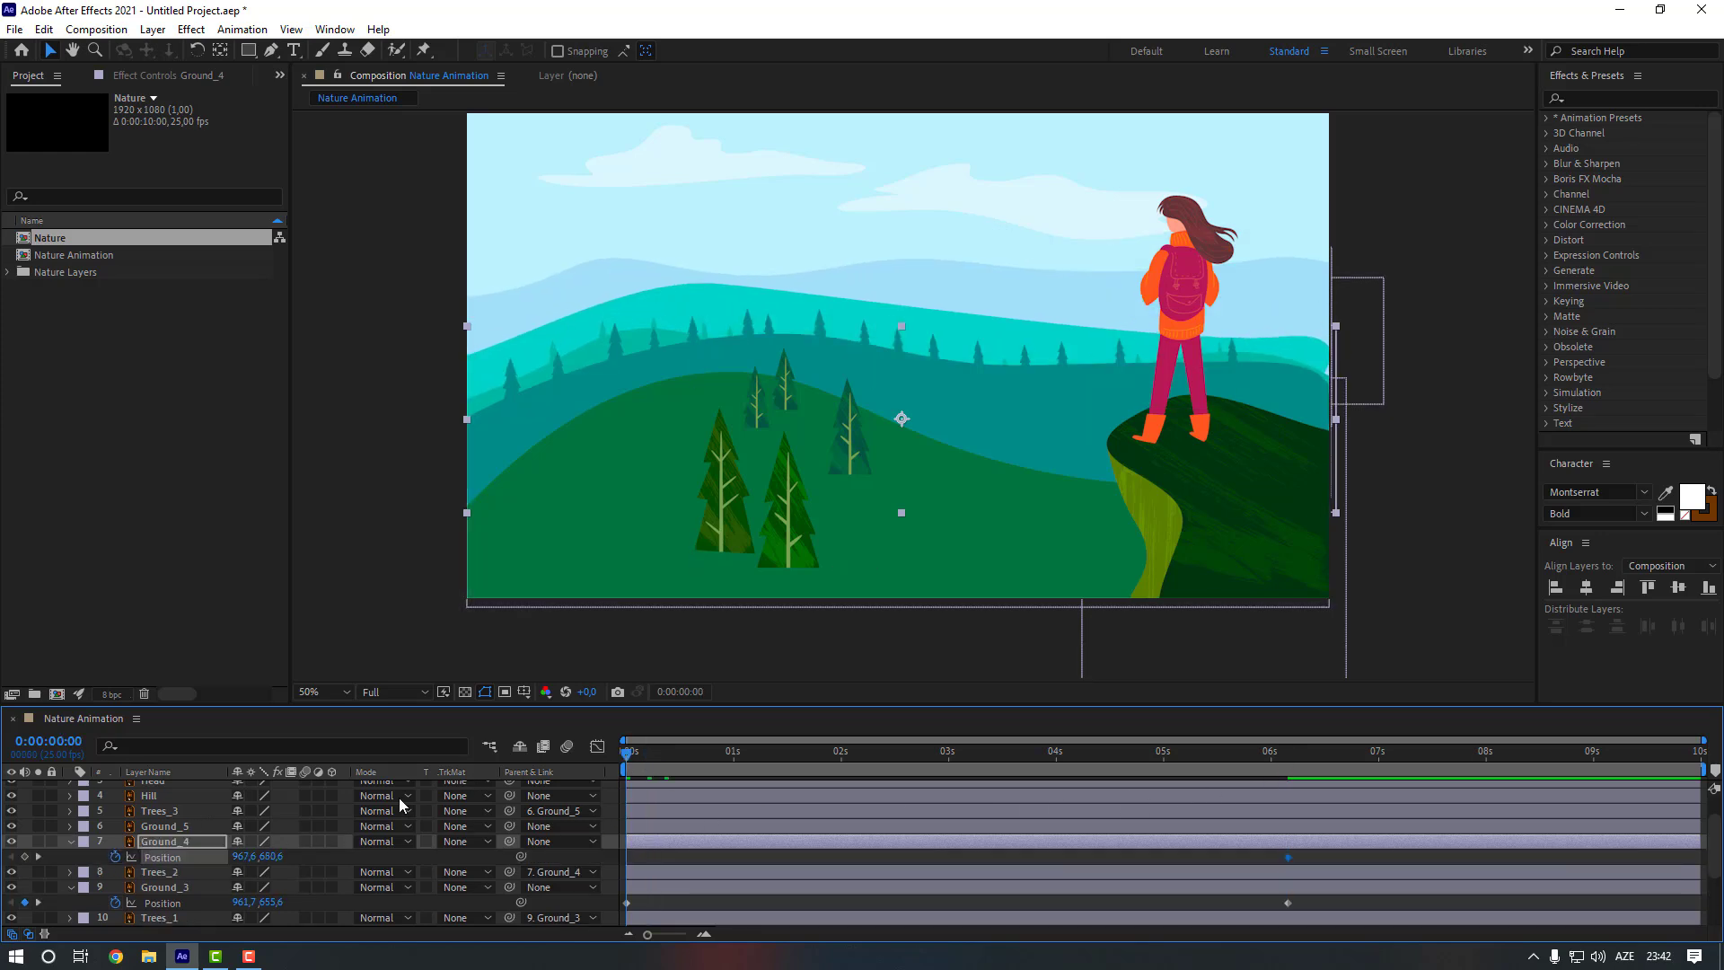
{"action": "left_click_drag", "start_coordinate": [269, 856], "coordinate": [384, 846]}
Keyframe Ground_5's Position at 0:00:06:04, starting lower at 0 s, and select all Position keyframes
{"action": "left_click", "coordinate": [1168, 826]}
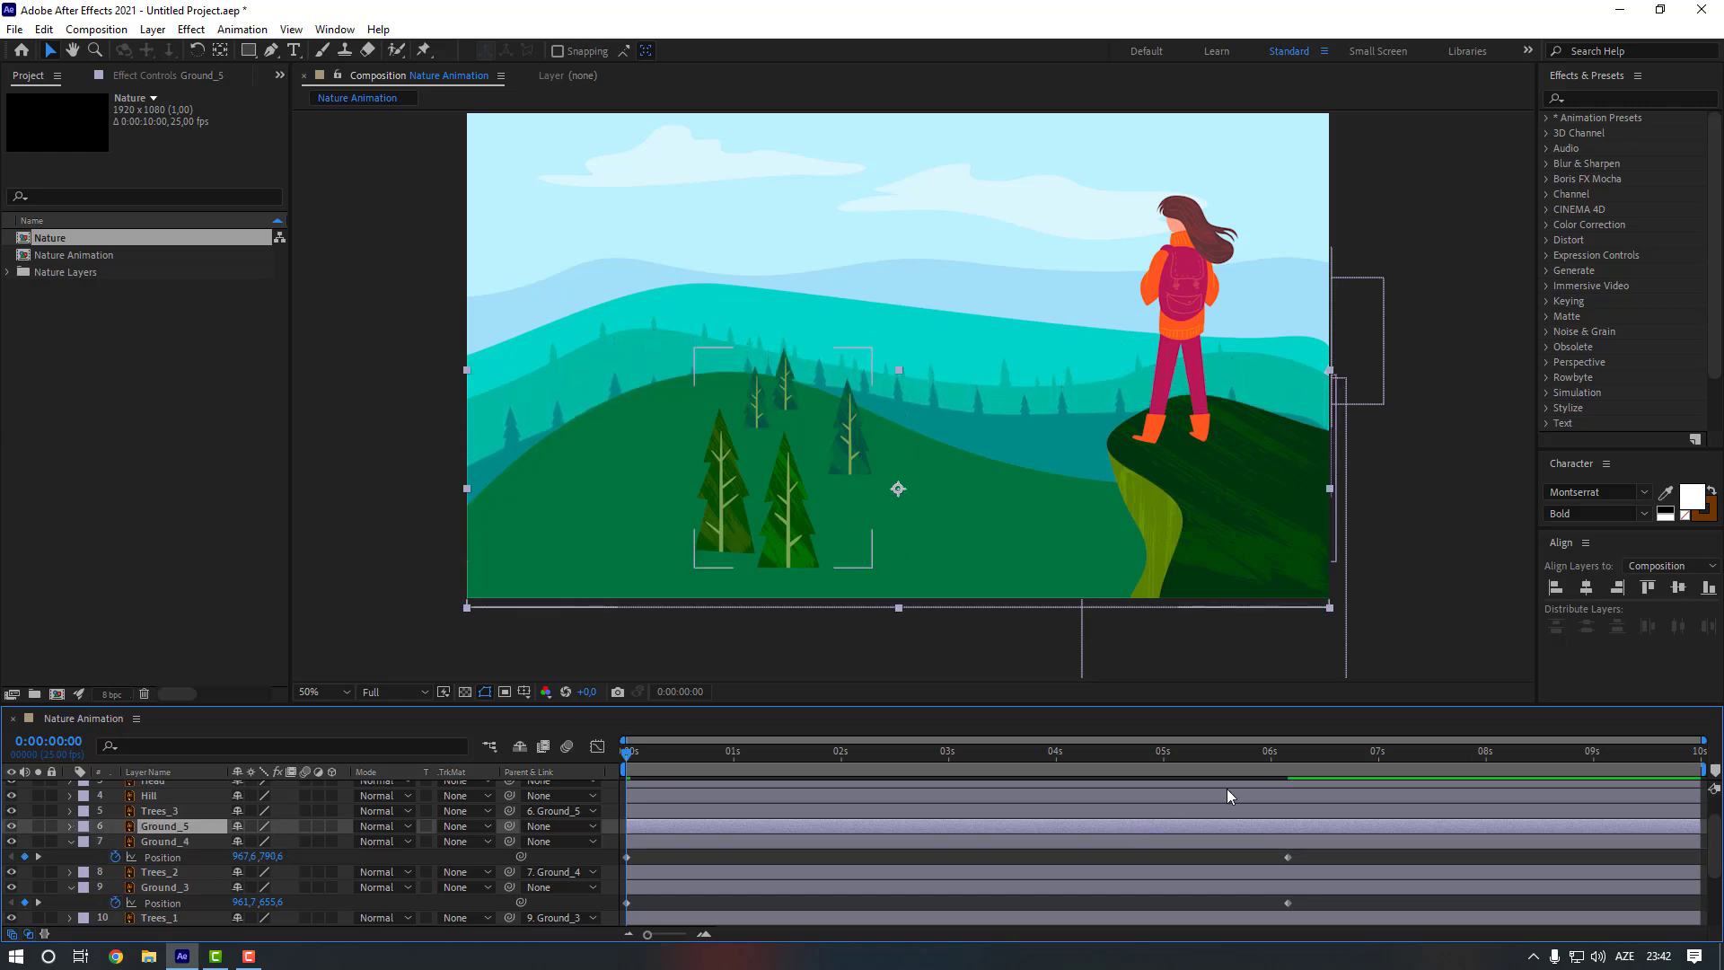
{"action": "left_click", "coordinate": [1286, 753]}
{"action": "key", "text": "shift+p"}
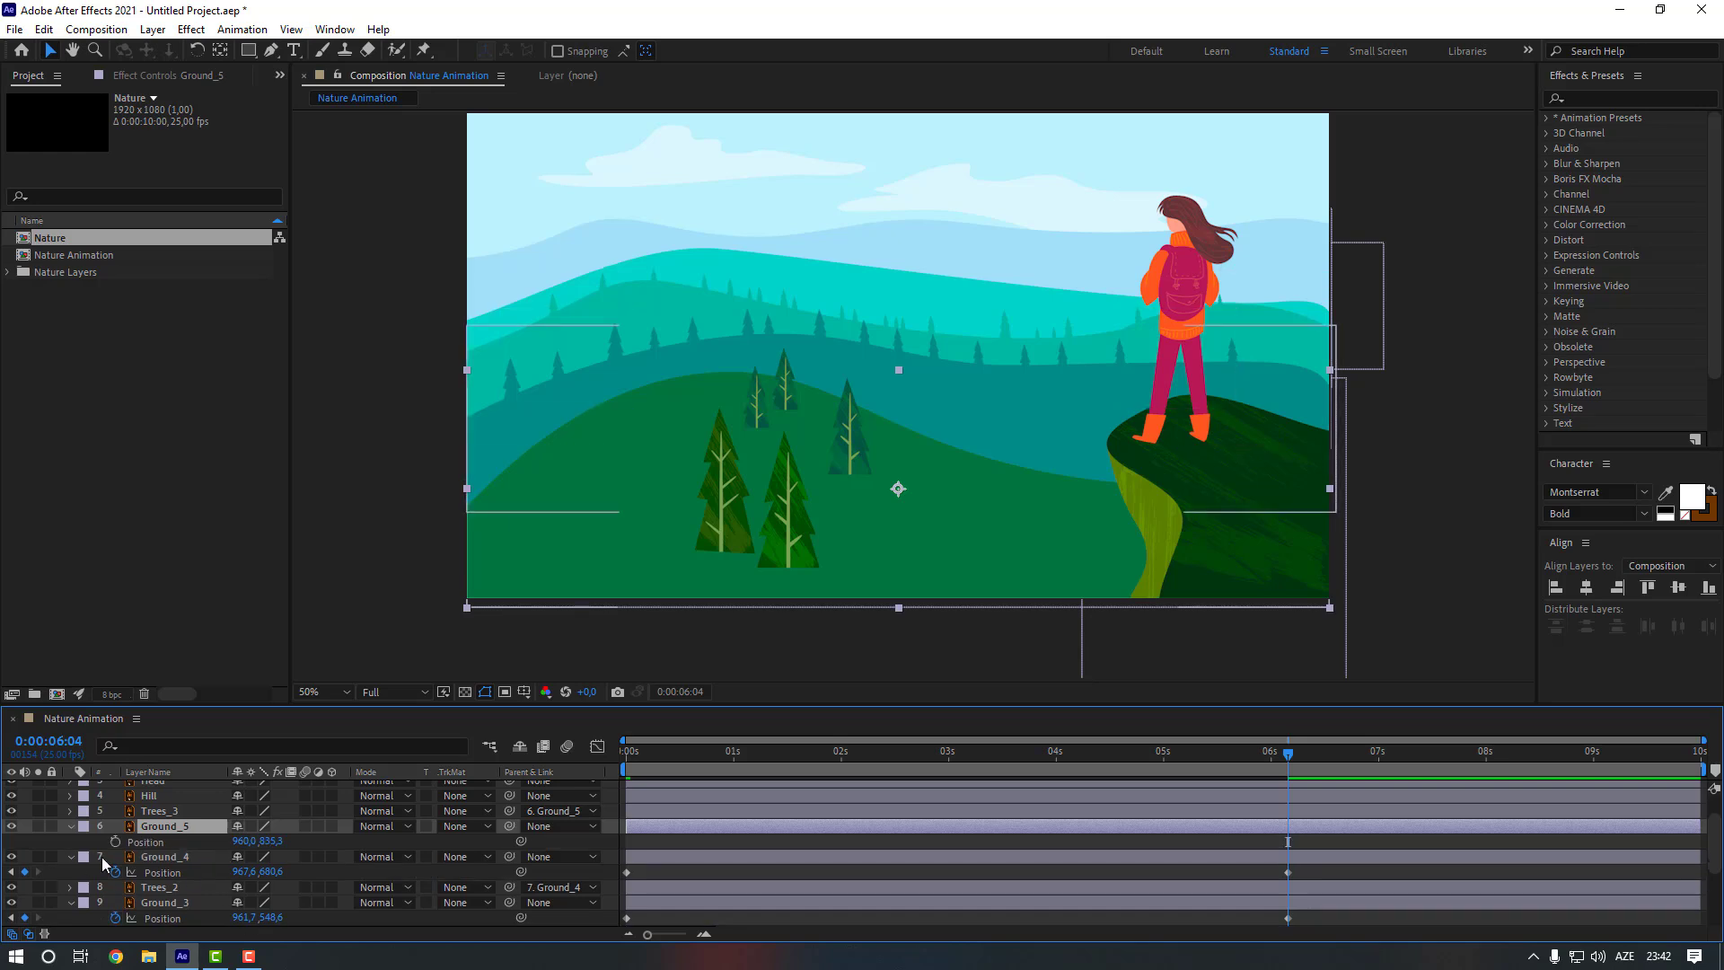
{"action": "left_click", "coordinate": [115, 842]}
{"action": "left_click", "coordinate": [691, 752]}
{"action": "key", "text": "Home"}
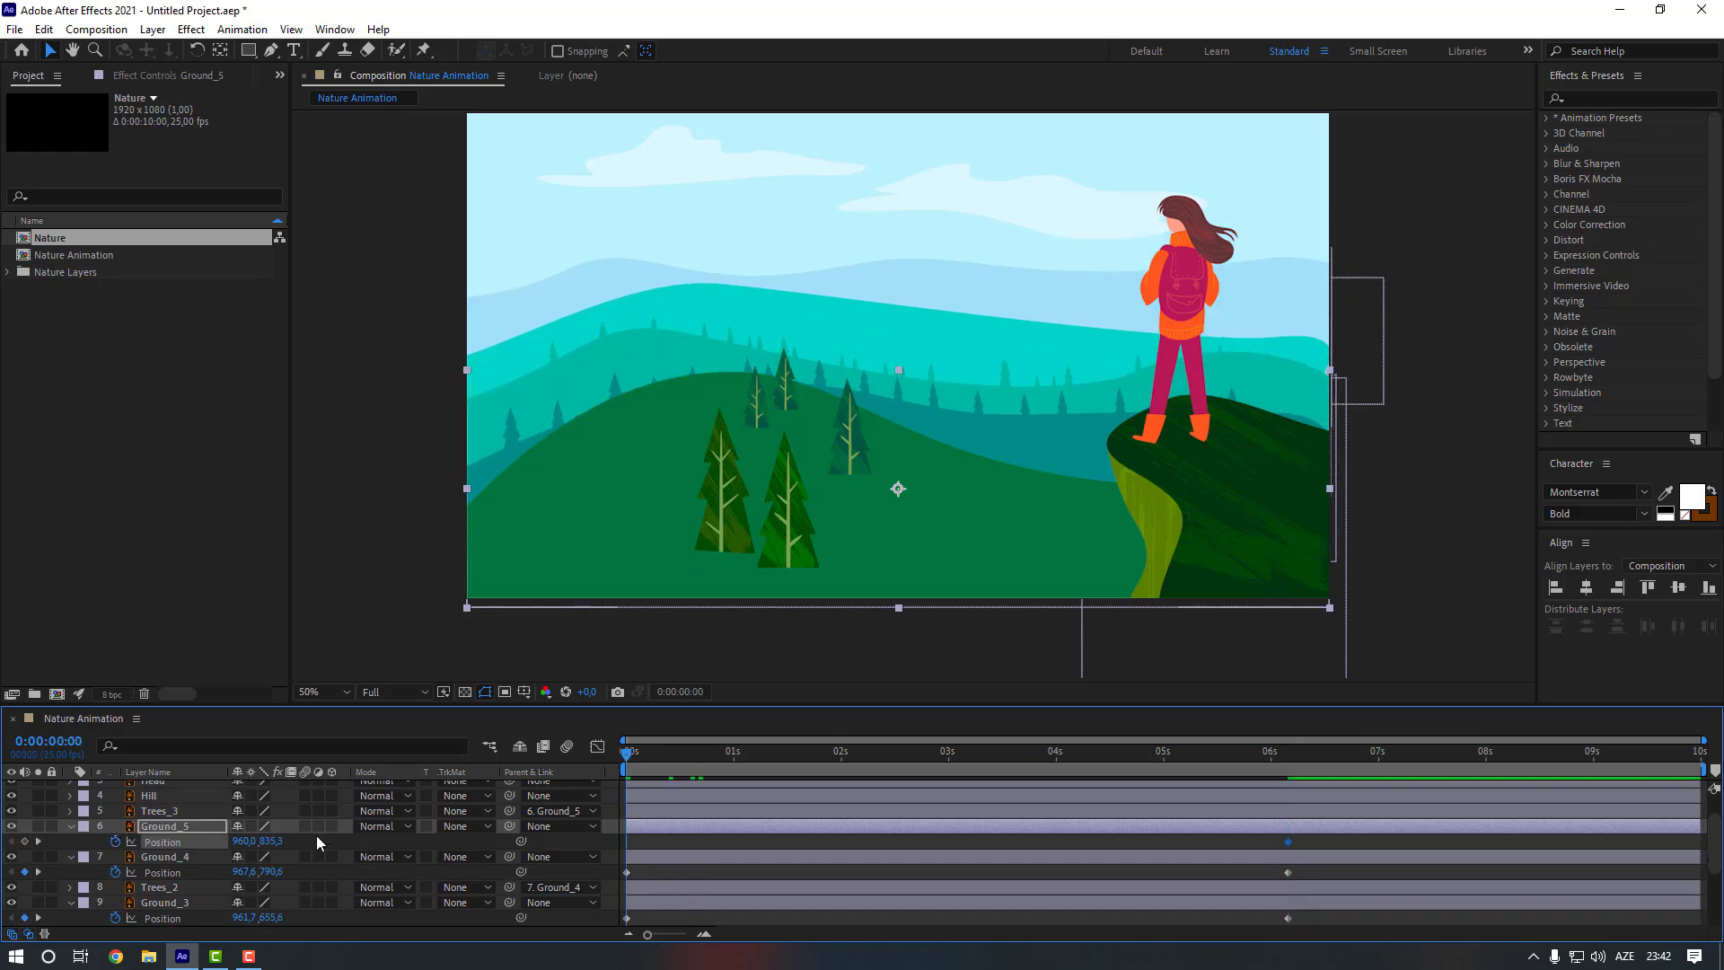
{"action": "left_click_drag", "start_coordinate": [299, 842], "coordinate": [371, 835]}
{"action": "left_click_drag", "start_coordinate": [1329, 831], "coordinate": [617, 896]}
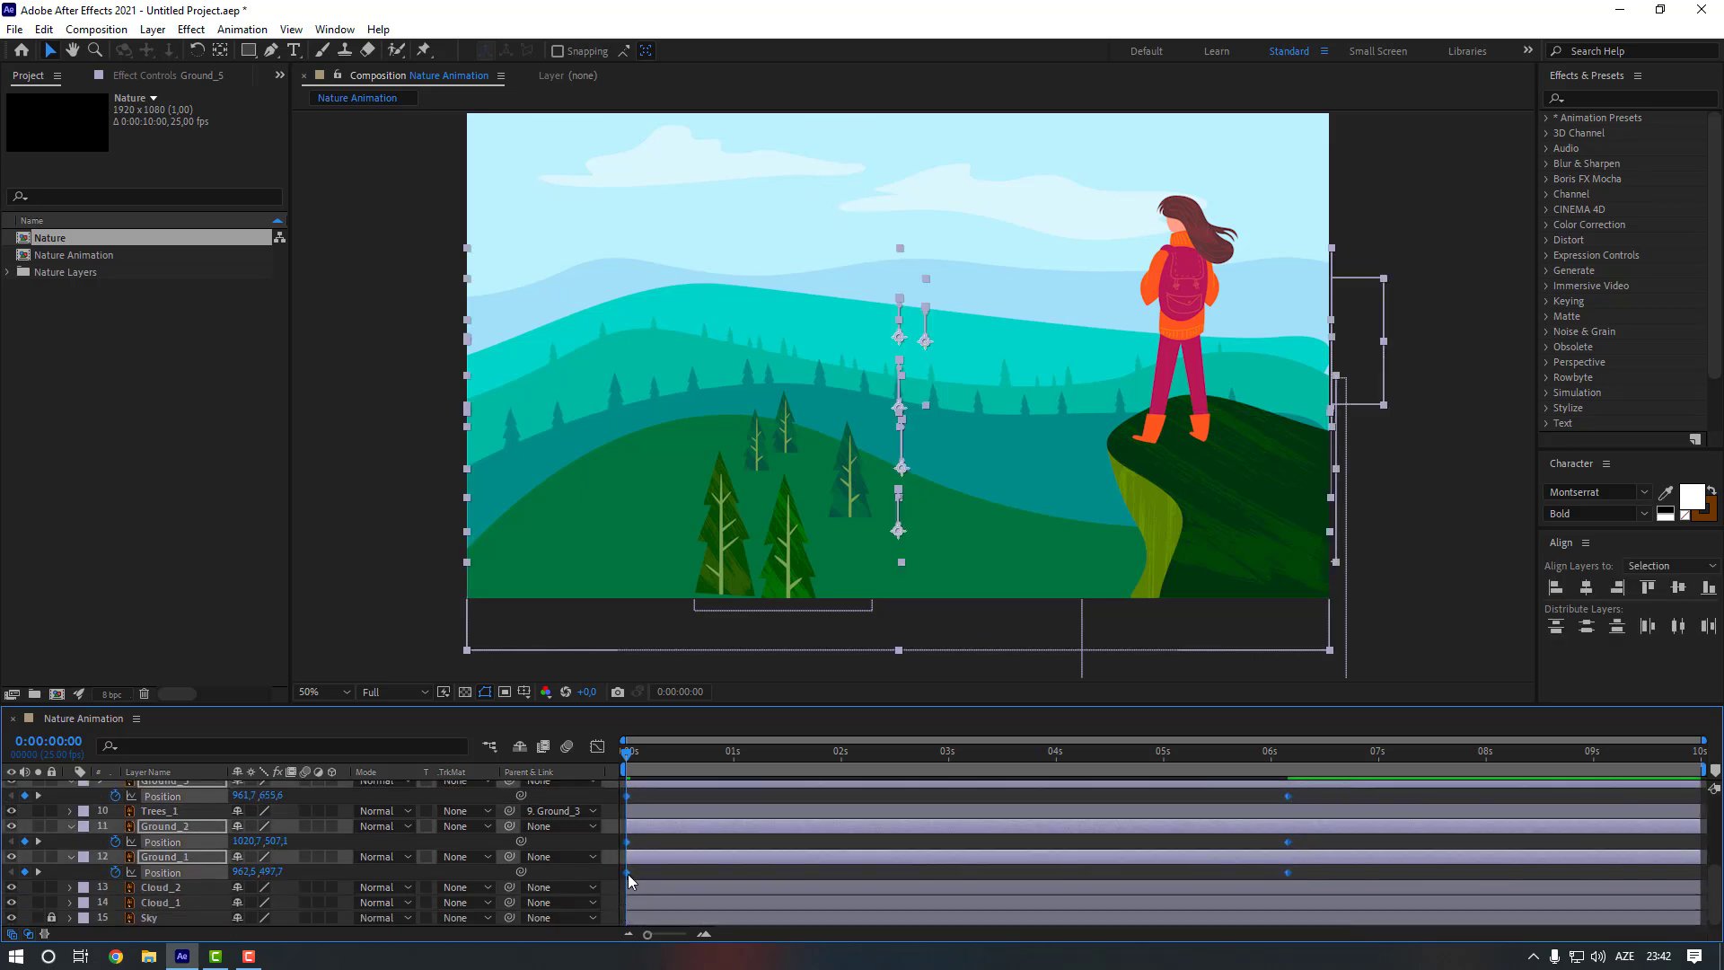
Apply Easy Ease to the selected ground Position keyframes
{"action": "right_click", "coordinate": [627, 875]}
{"action": "mouse_move", "coordinate": [681, 862]}
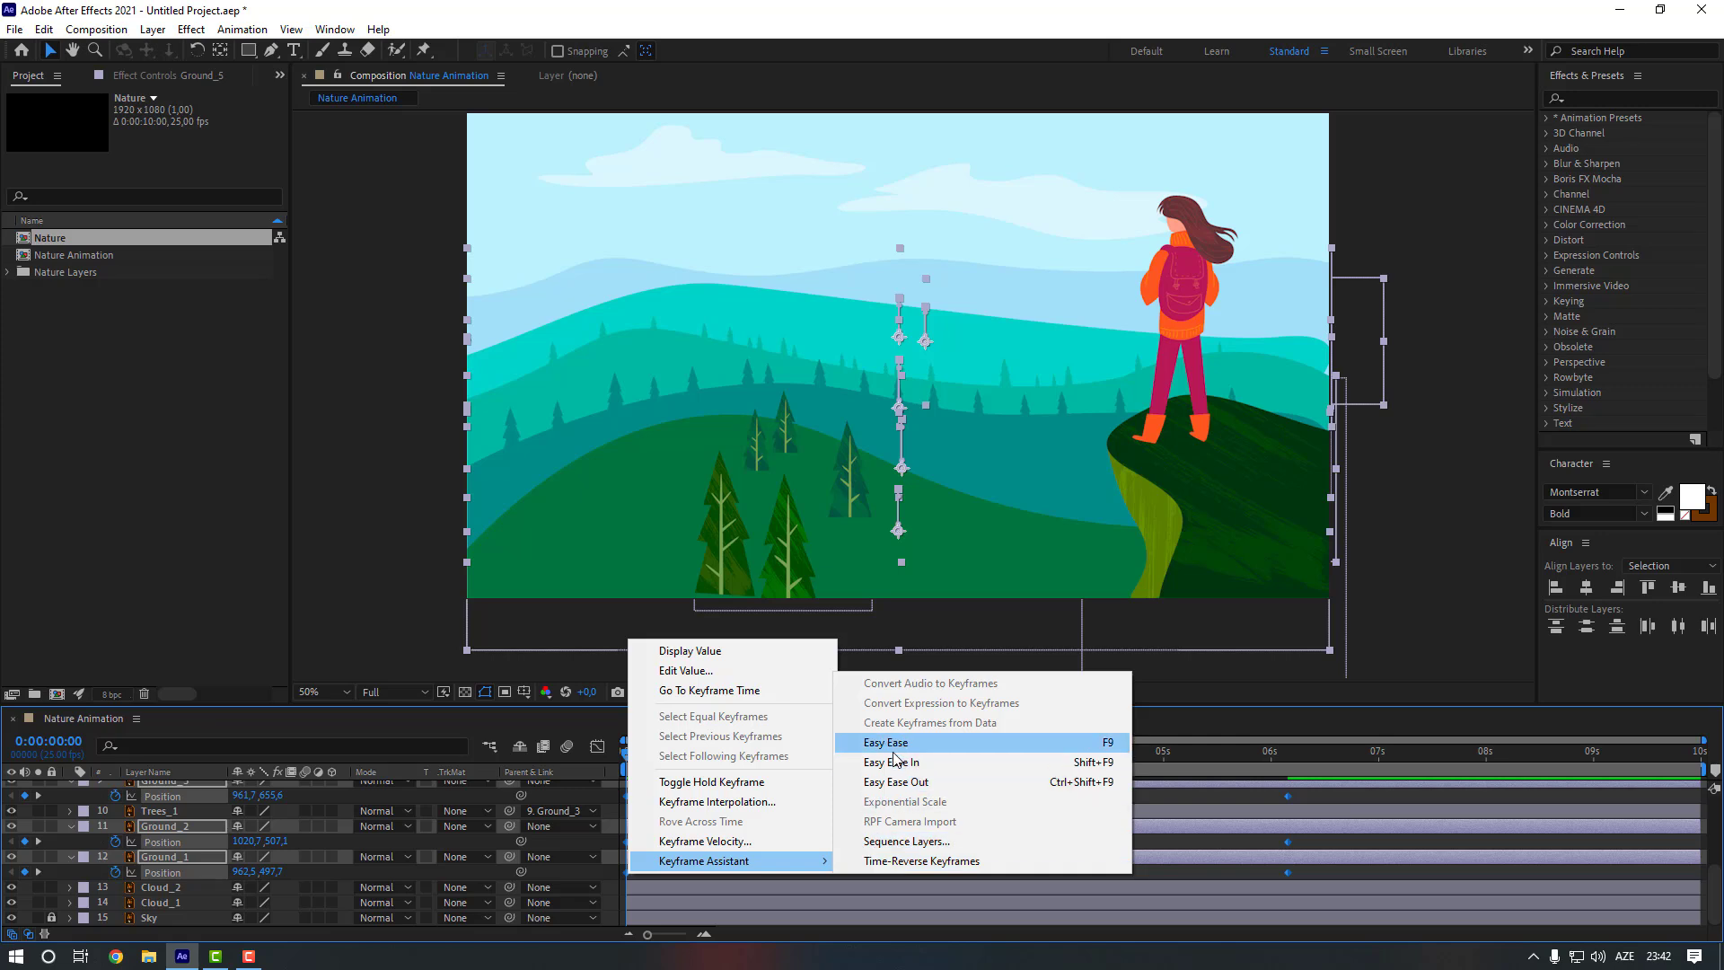
{"action": "left_click", "coordinate": [952, 743]}
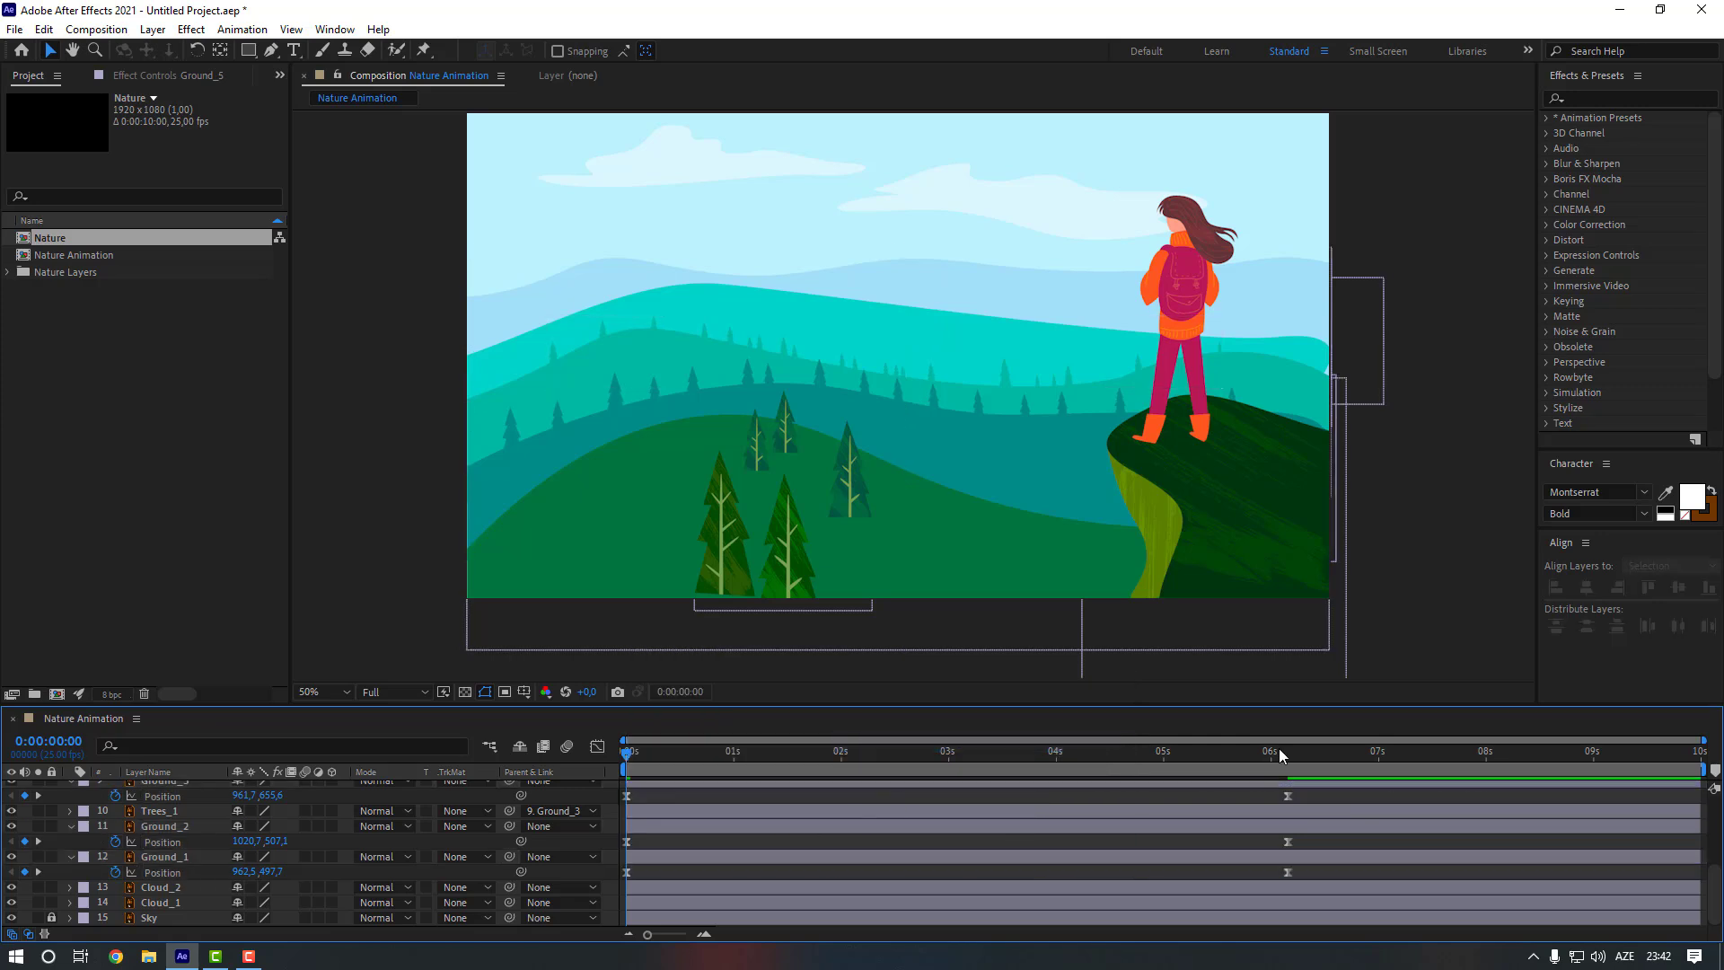
{"action": "left_click", "coordinate": [1287, 752]}
End the work area at about 6 s, preview the rise, and return to frame 0
{"action": "key", "text": "n"}
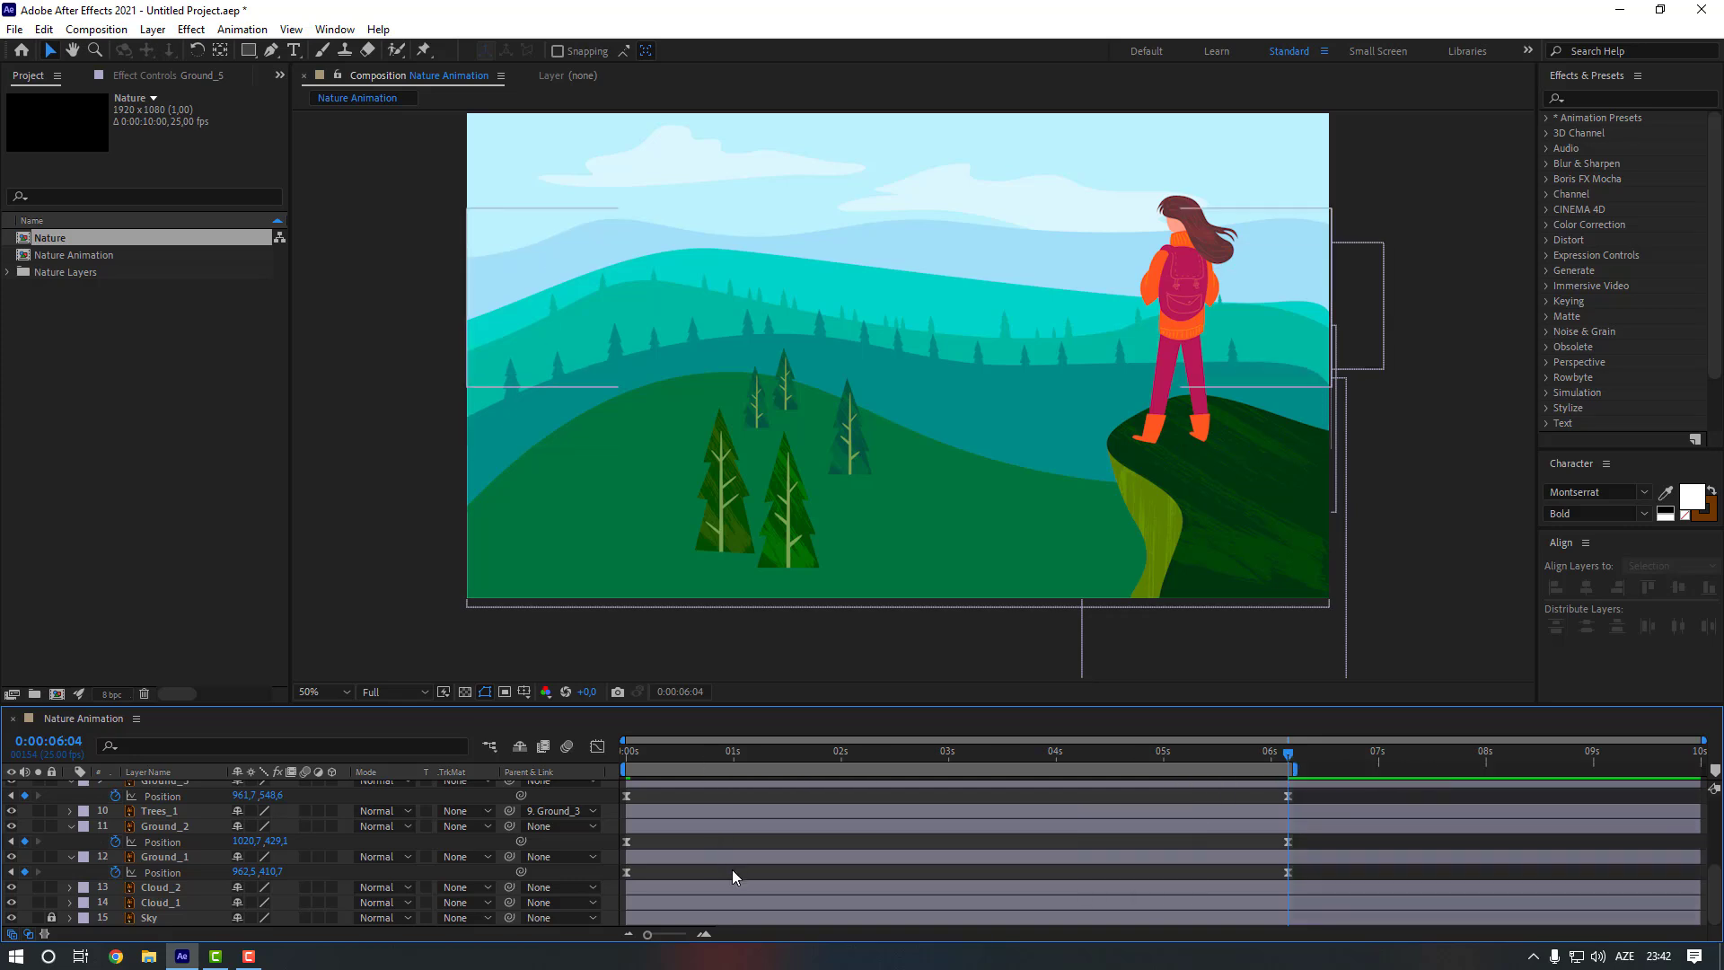
{"action": "key", "text": "space"}
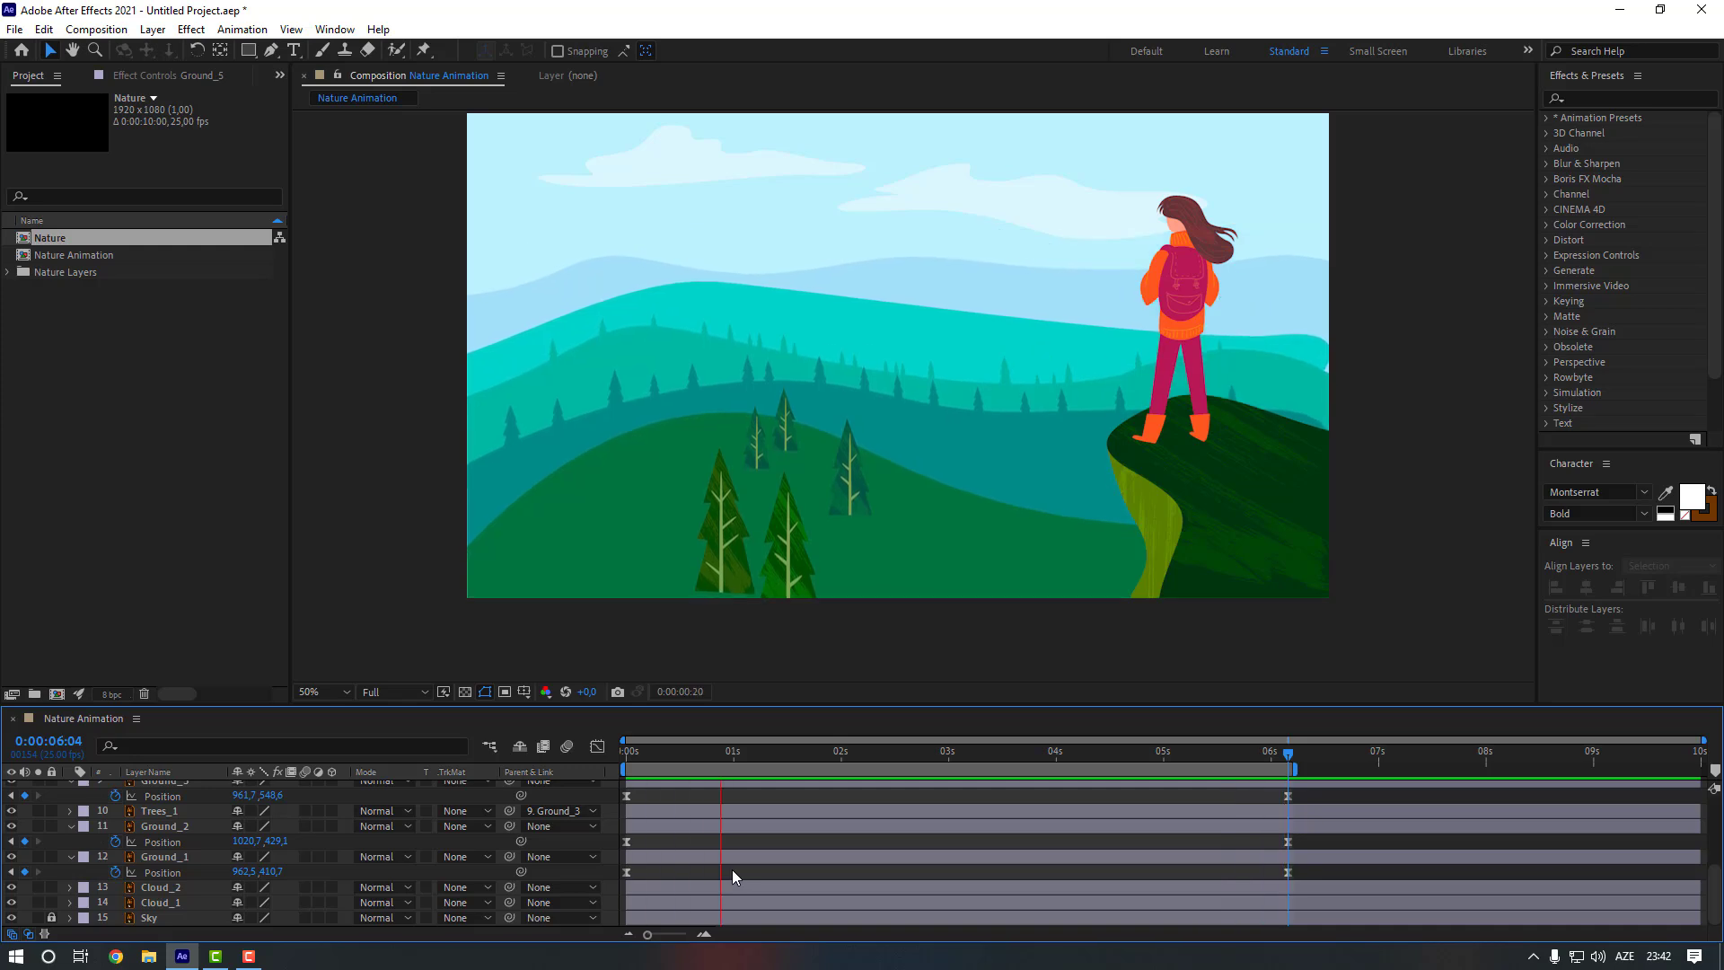
{"action": "key", "text": "space"}
{"action": "left_click_drag", "start_coordinate": [686, 757], "coordinate": [626, 757]}
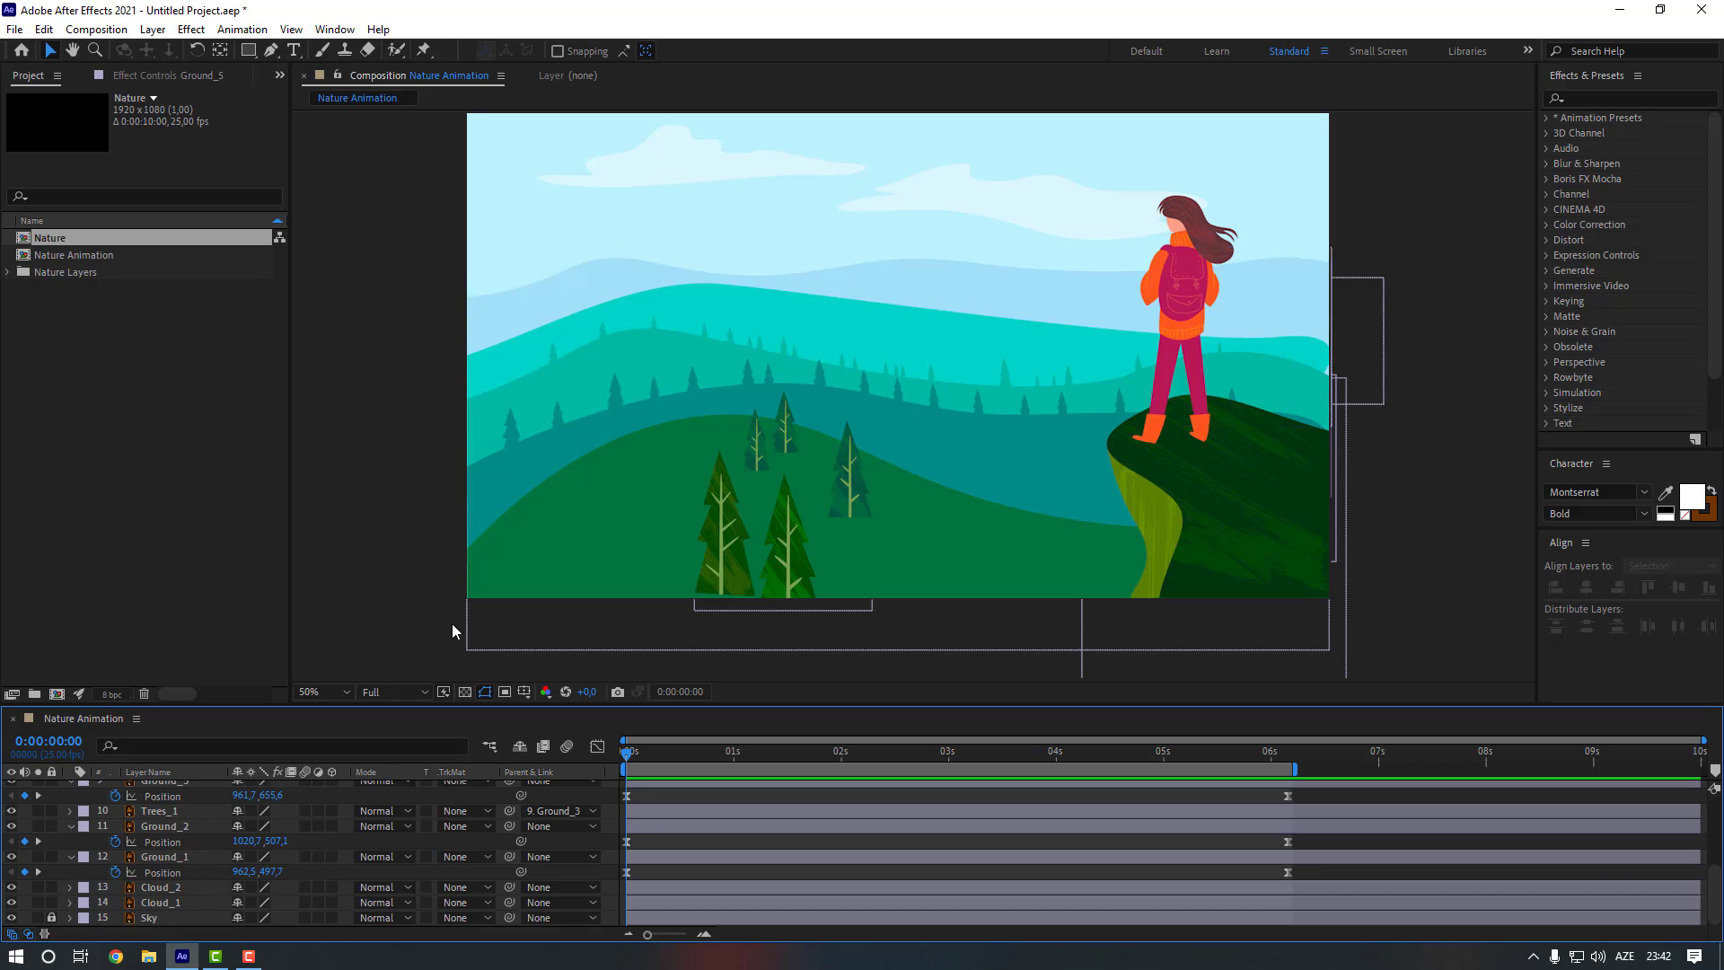
Stagger the 0 s Position Y values of Ground_1, Ground_2, Ground_3 and Ground_4
{"action": "left_click", "coordinate": [180, 857]}
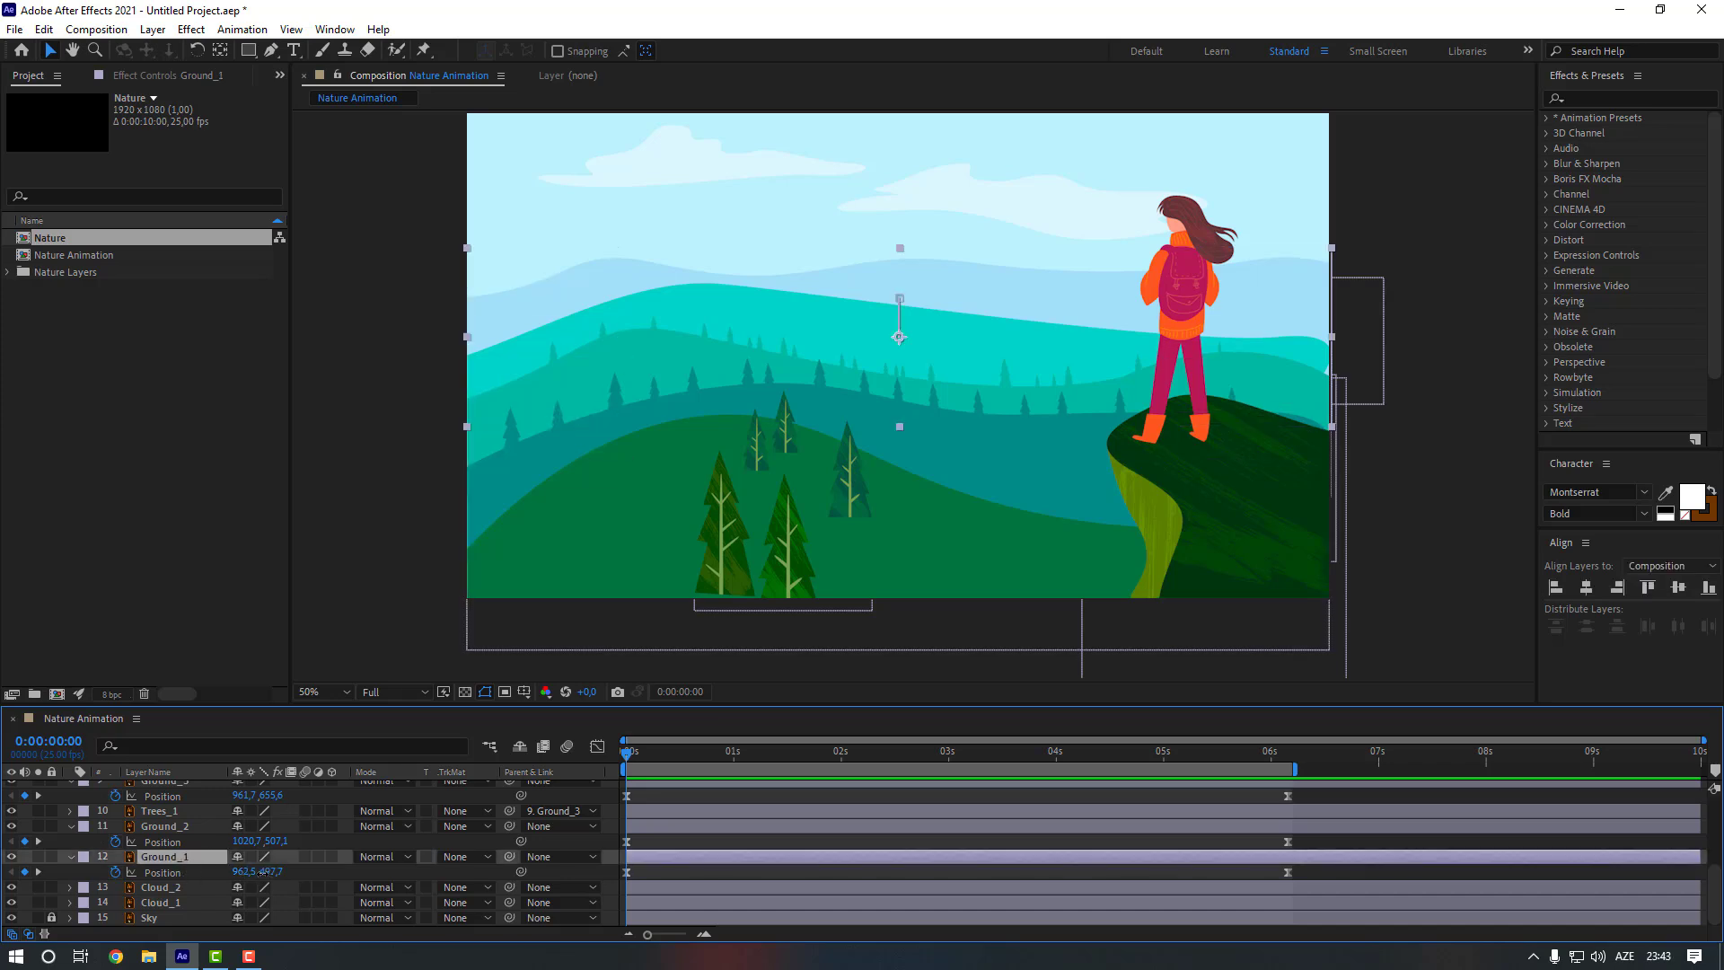
{"action": "left_click_drag", "start_coordinate": [261, 873], "coordinate": [223, 877]}
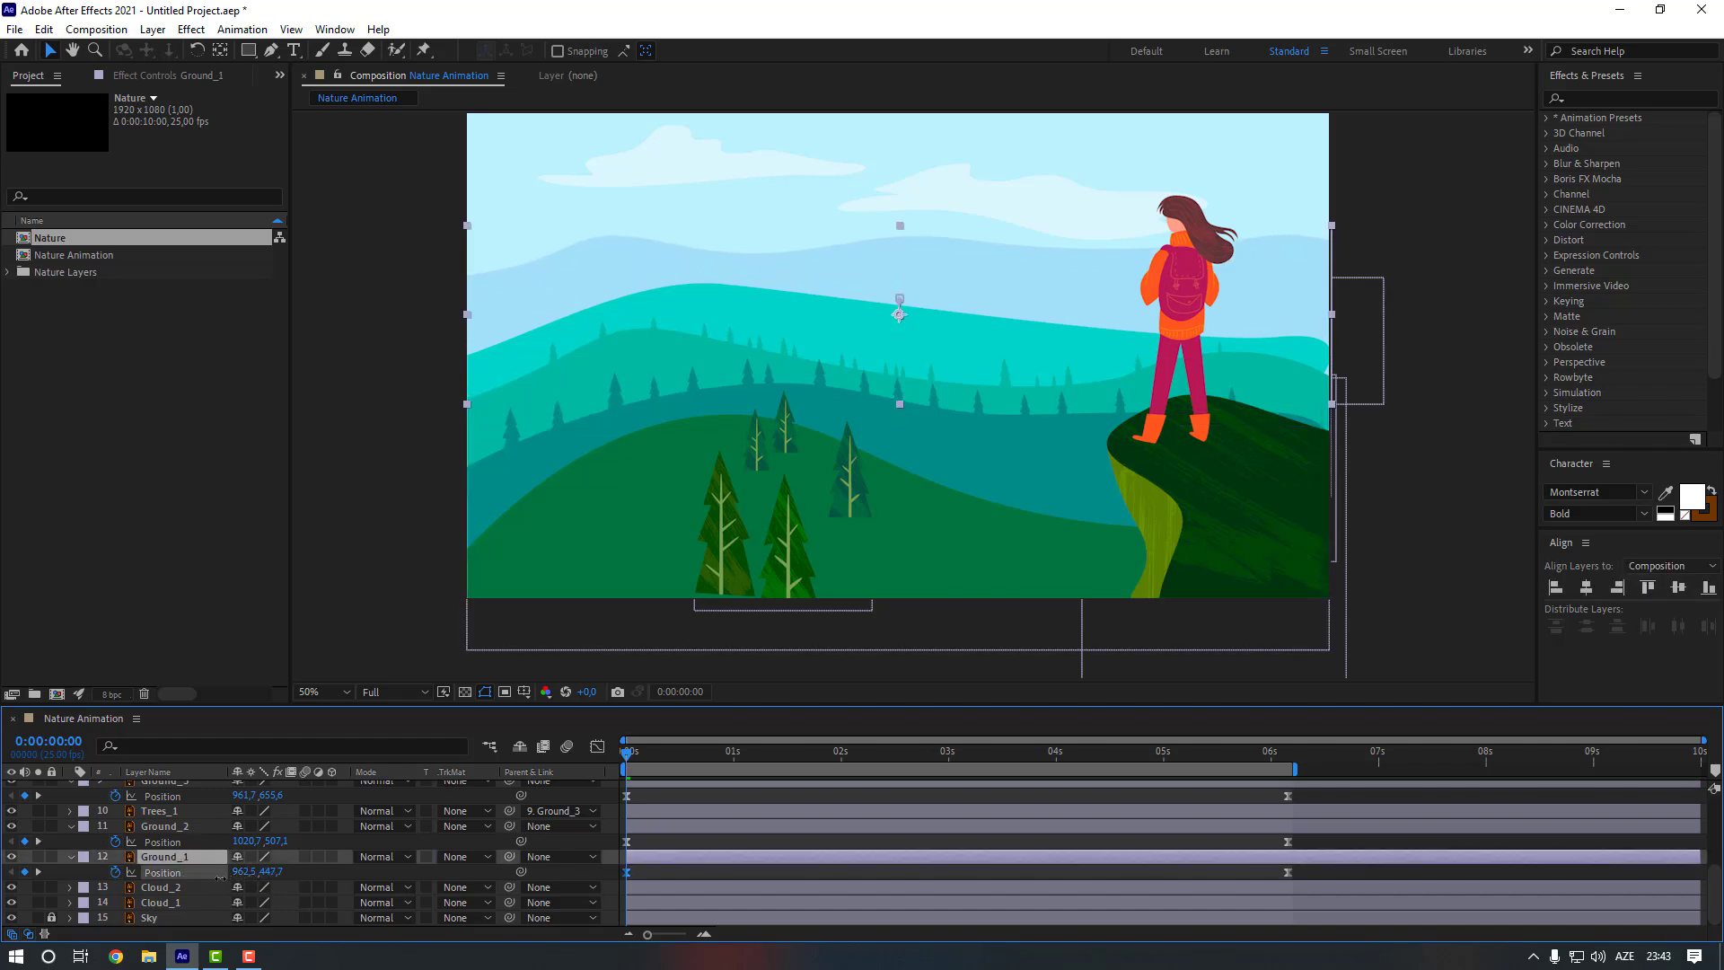
{"action": "left_click", "coordinate": [185, 827]}
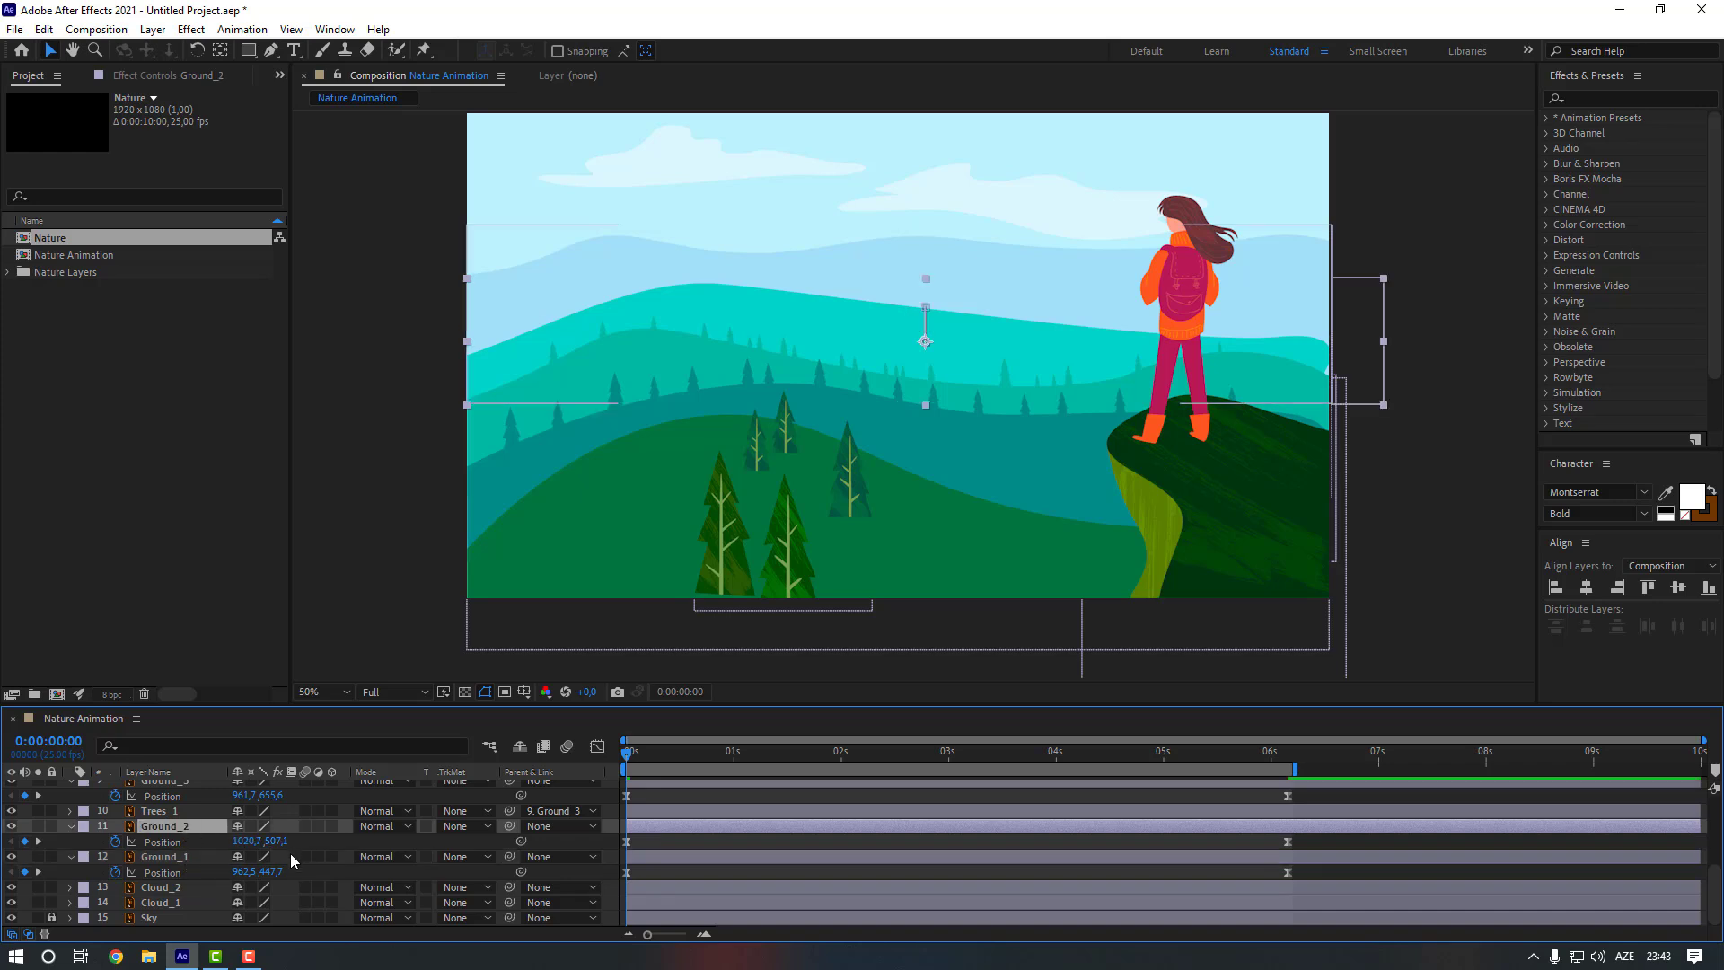
{"action": "left_click_drag", "start_coordinate": [269, 841], "coordinate": [278, 842]}
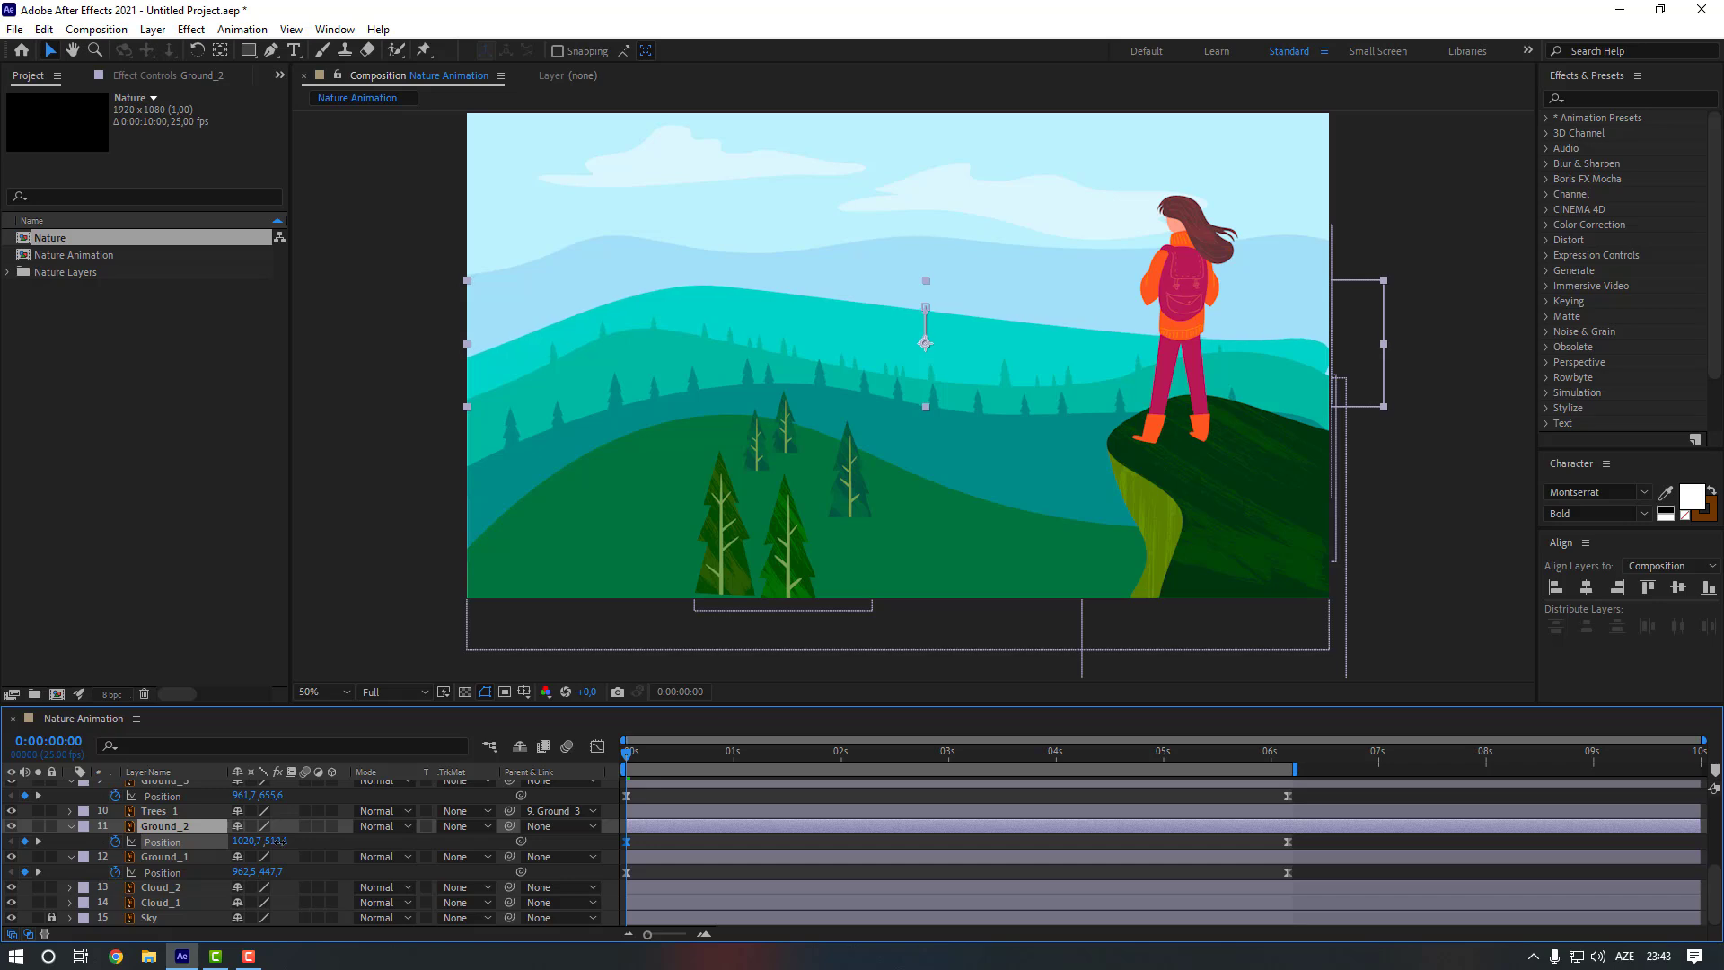
{"action": "scroll", "coordinate": [216, 826], "scroll_direction": "up", "scroll_amount": 2}
{"action": "left_click", "coordinate": [202, 826]}
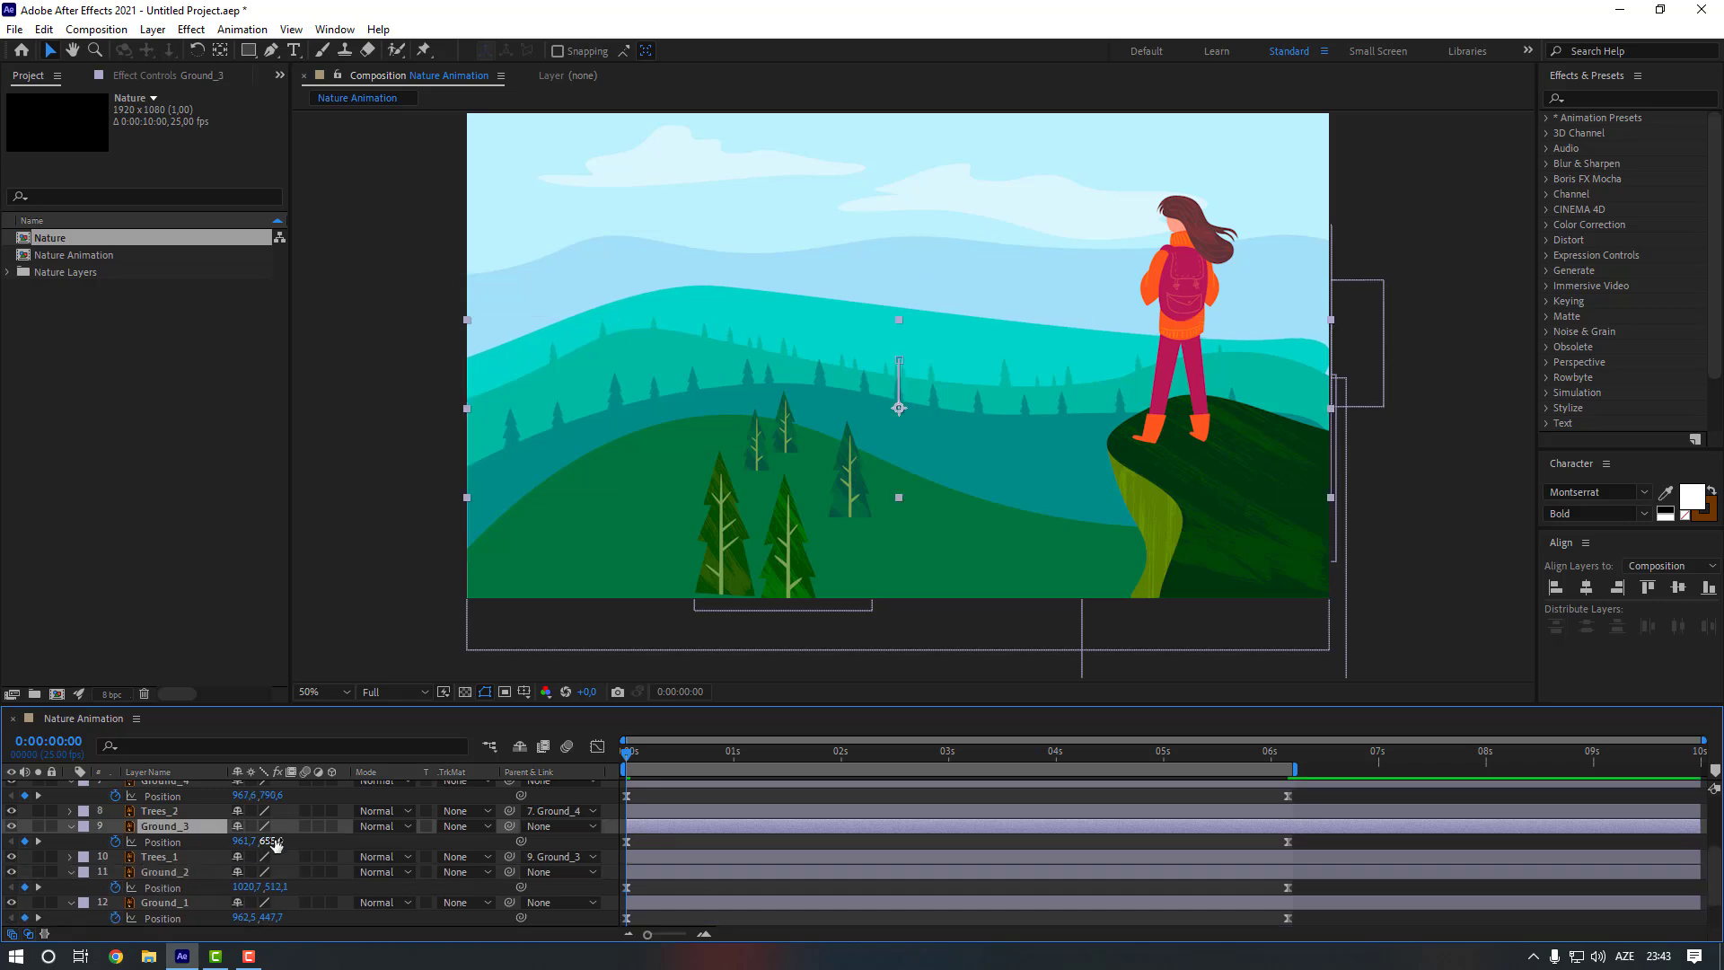
{"action": "mouse_move", "coordinate": [278, 844]}
{"action": "left_mouse_down"}
{"action": "mouse_move", "coordinate": [258, 843]}
{"action": "mouse_move", "coordinate": [292, 843]}
{"action": "left_mouse_up"}
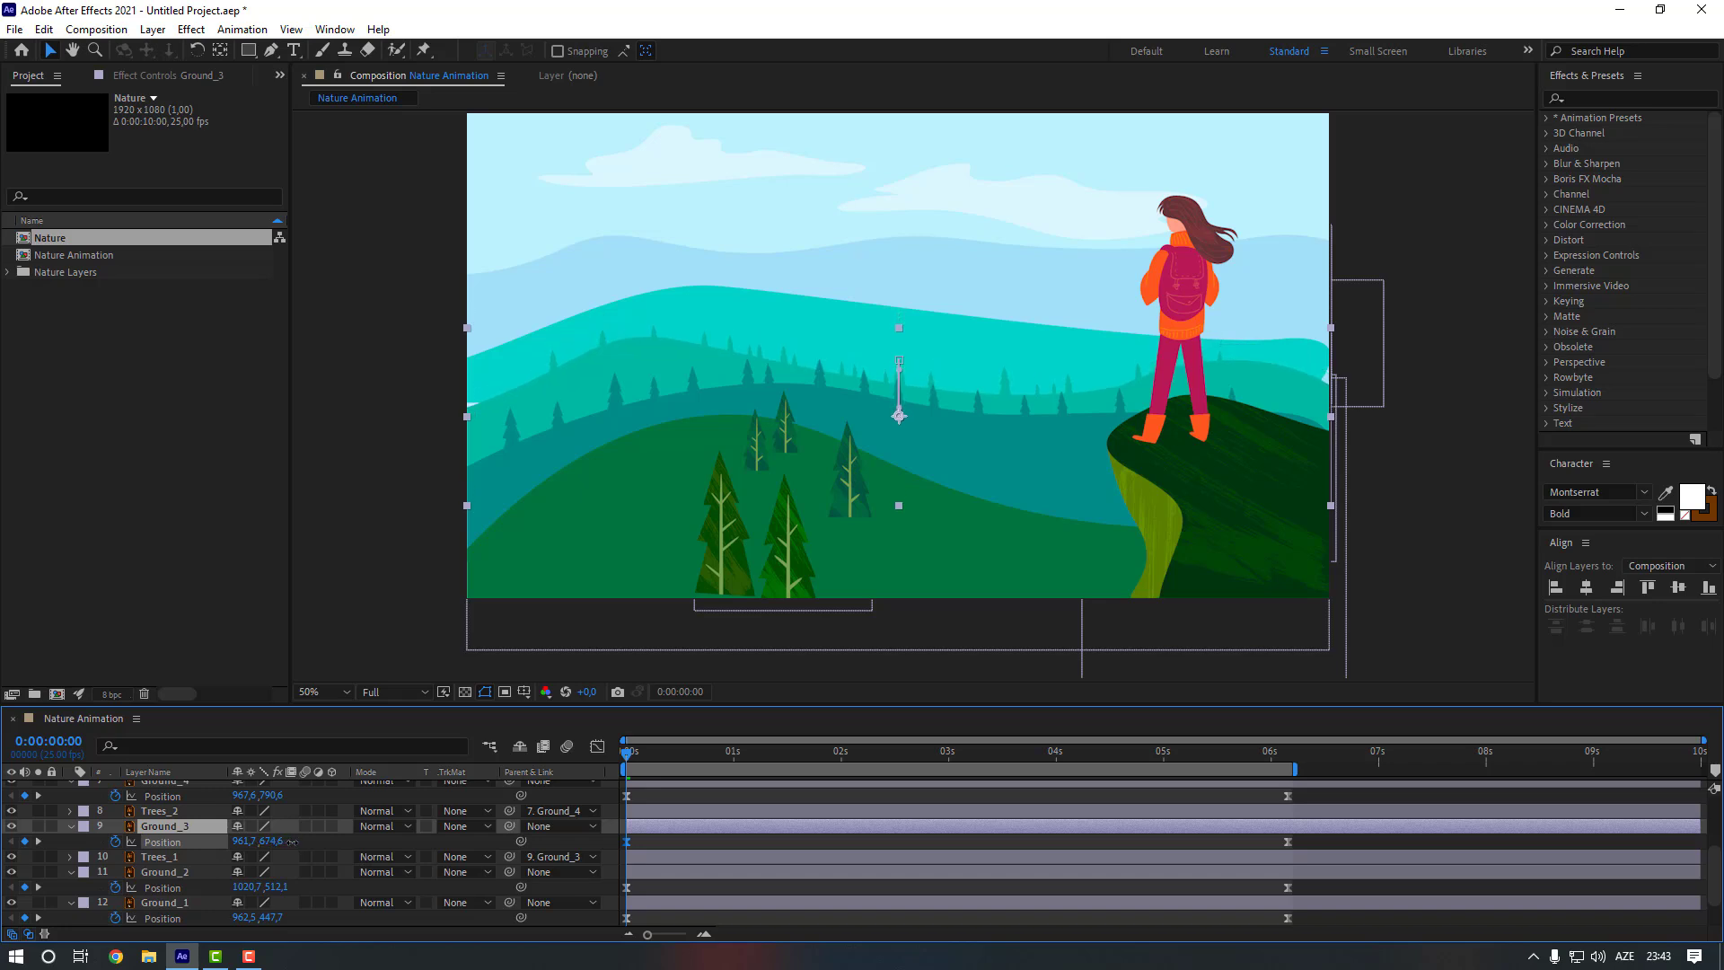
{"action": "scroll", "coordinate": [209, 821], "scroll_direction": "up", "scroll_amount": 3}
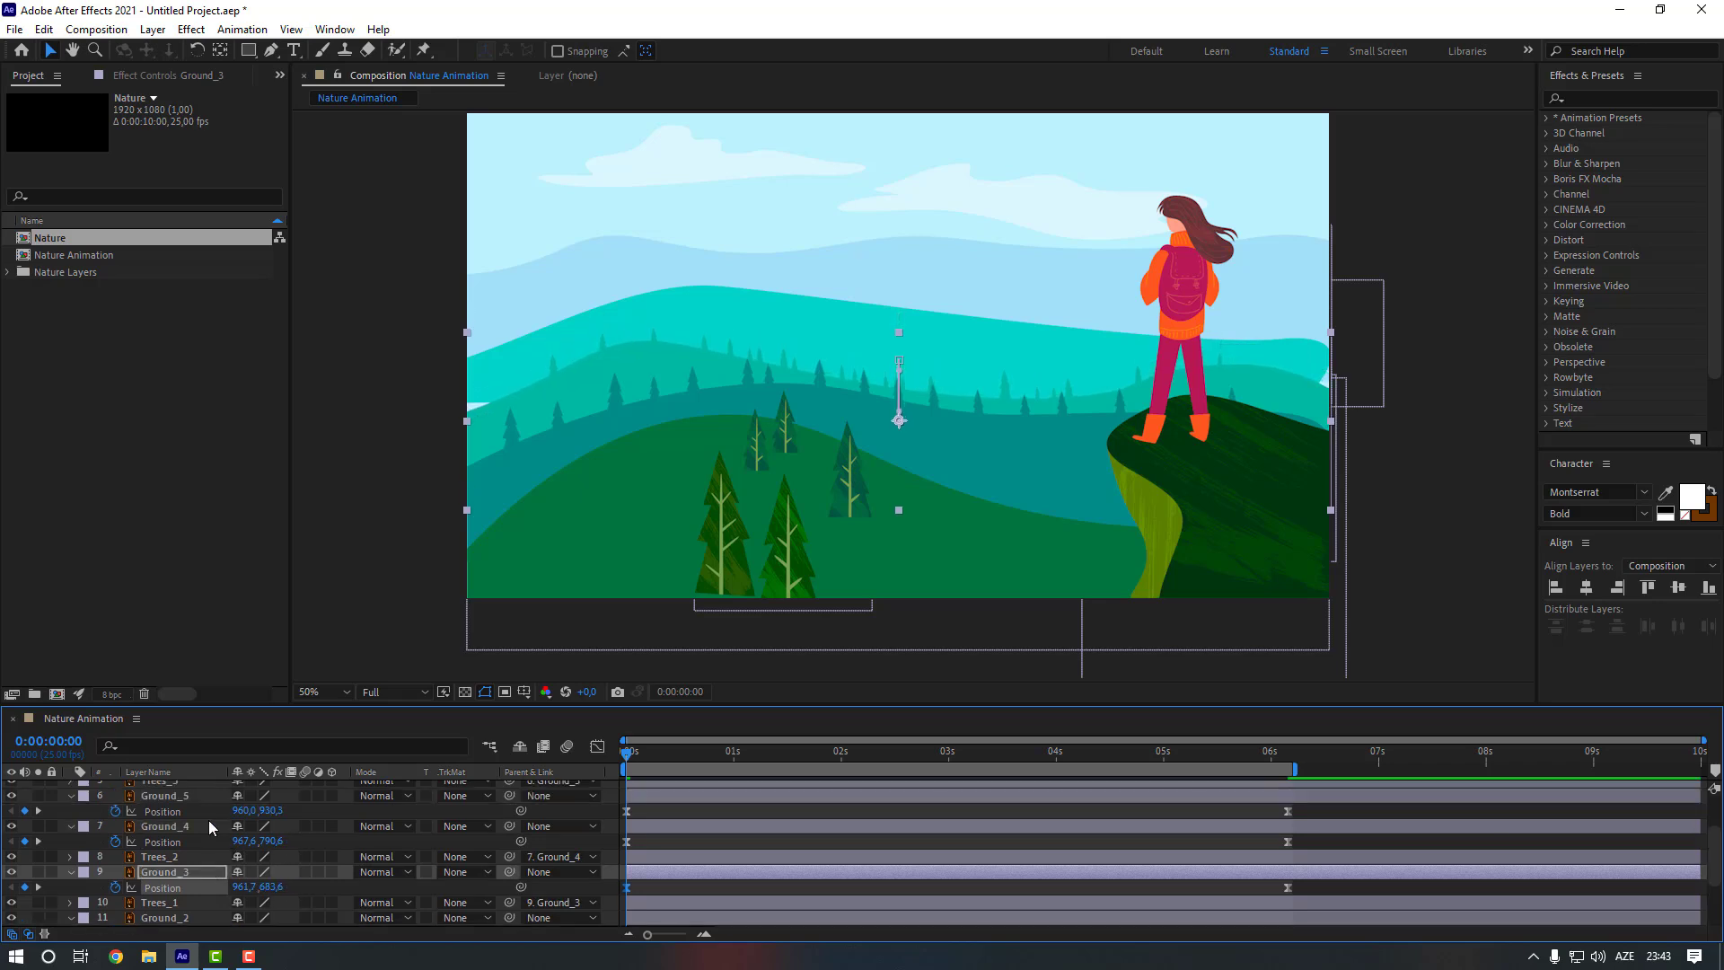
{"action": "left_click", "coordinate": [193, 825]}
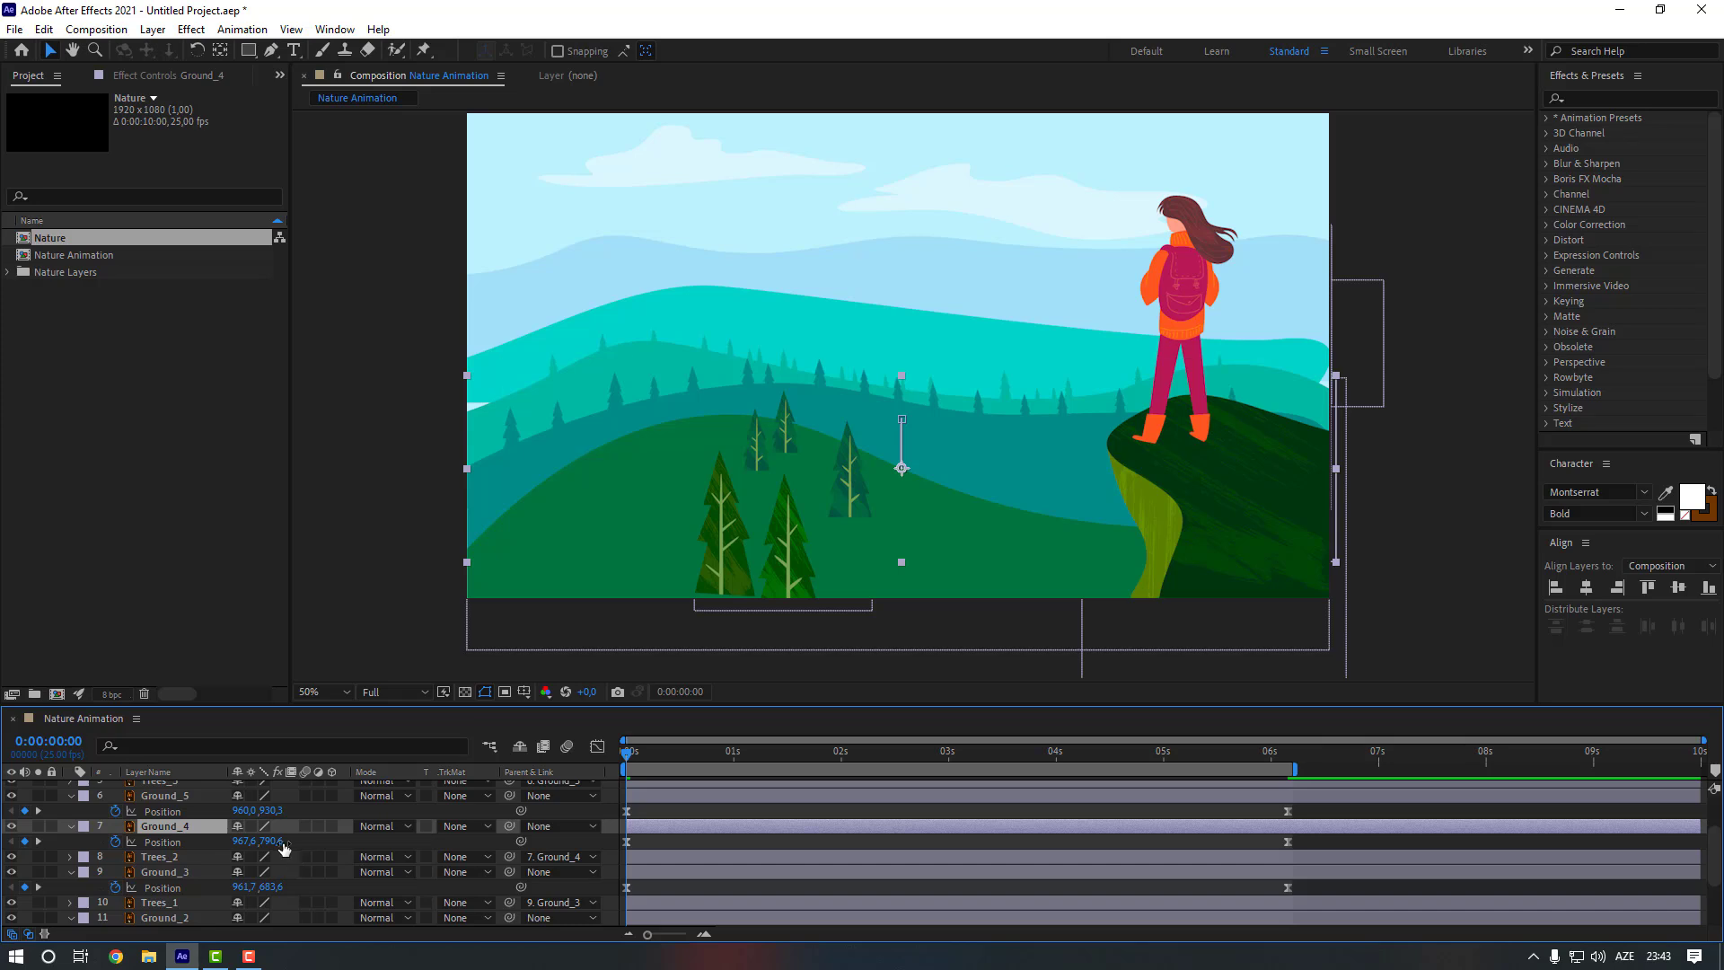
{"action": "left_click_drag", "start_coordinate": [271, 842], "coordinate": [315, 841]}
{"action": "left_click", "coordinate": [474, 753]}
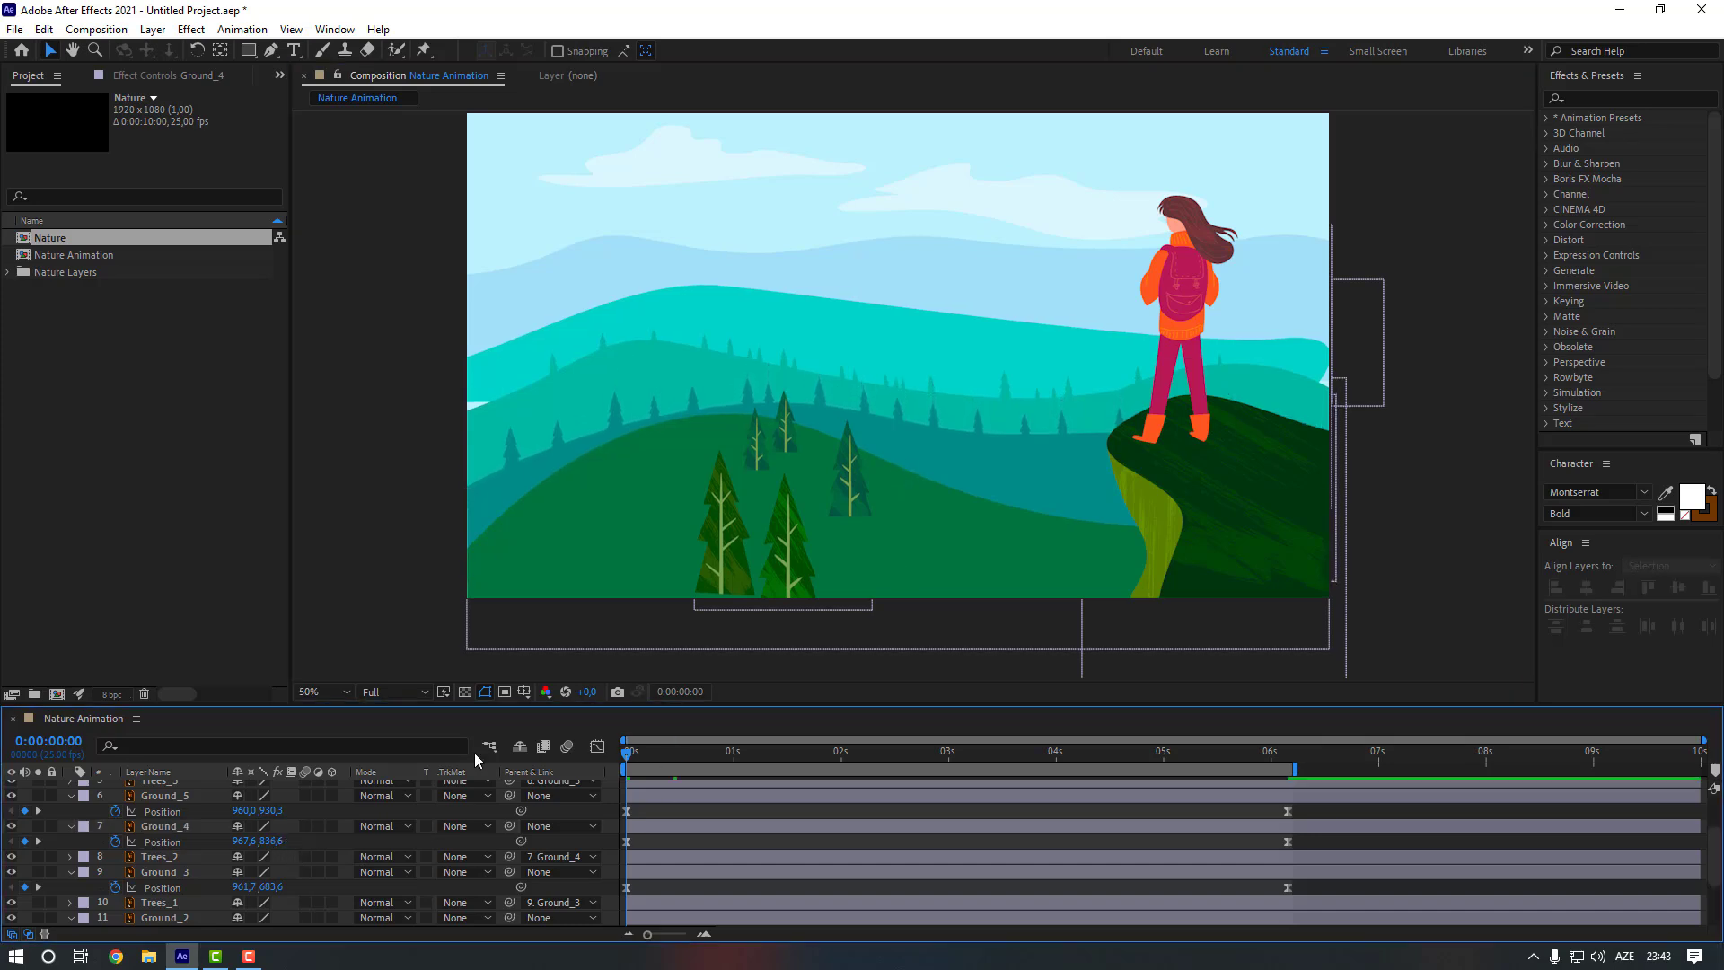
Preview the animation, then zoom in on the scene's left edge
{"action": "key", "text": "space"}
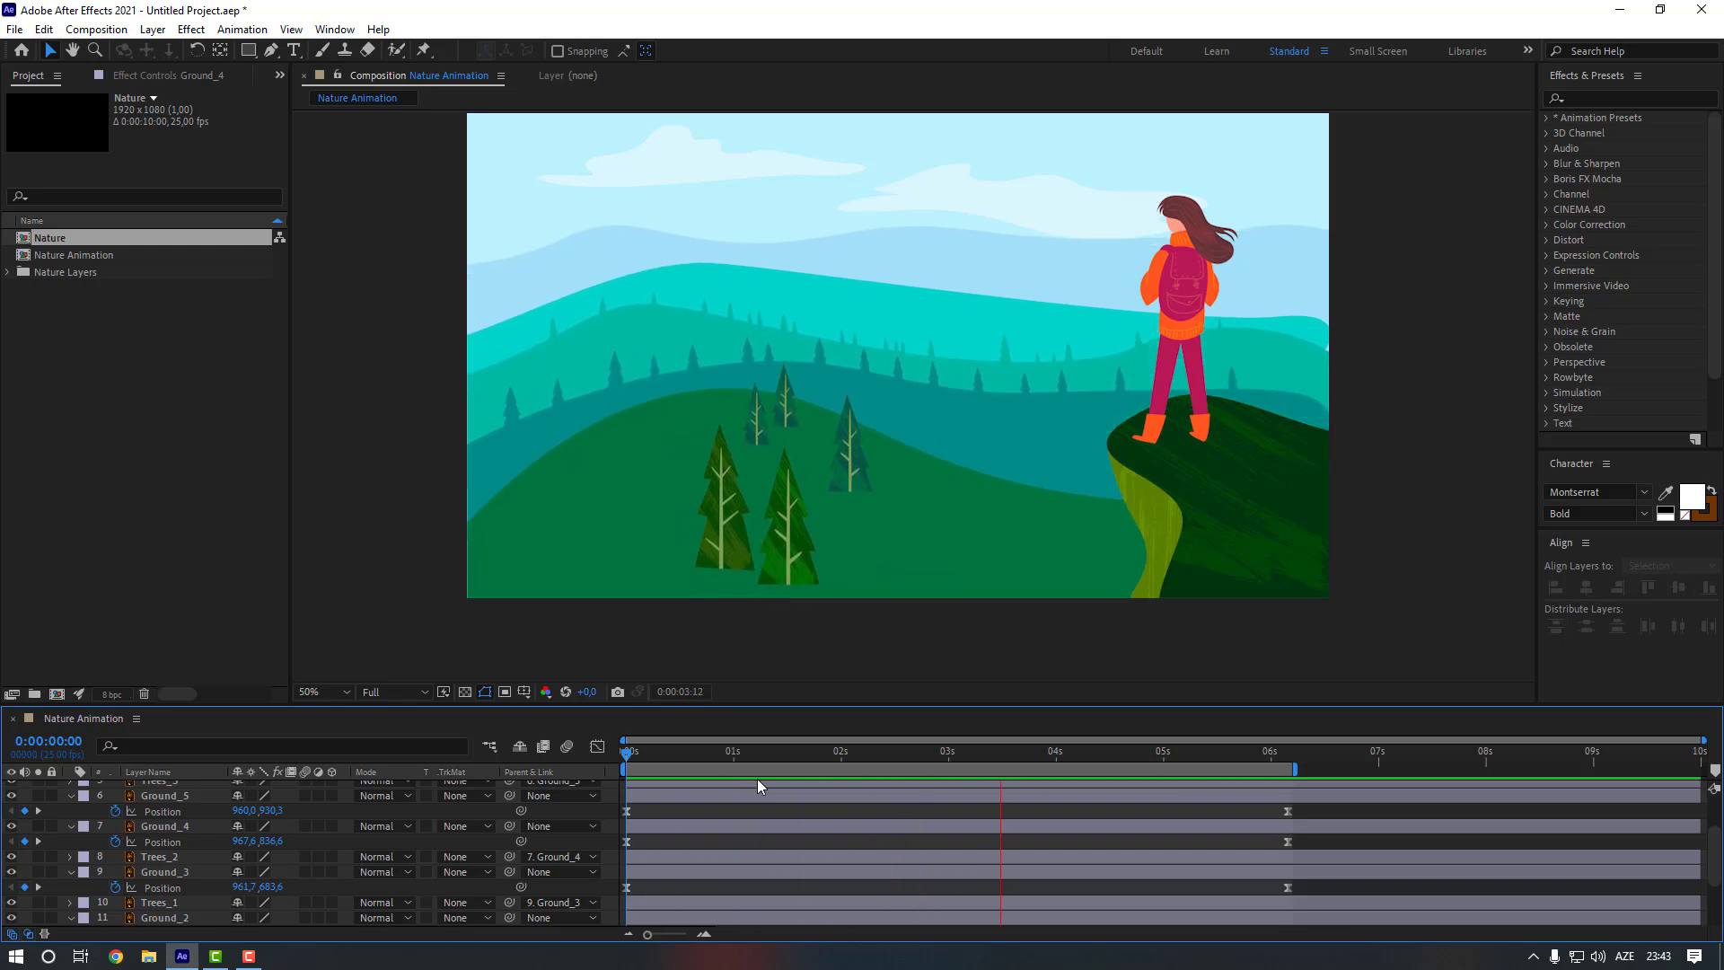
{"action": "key", "text": "space"}
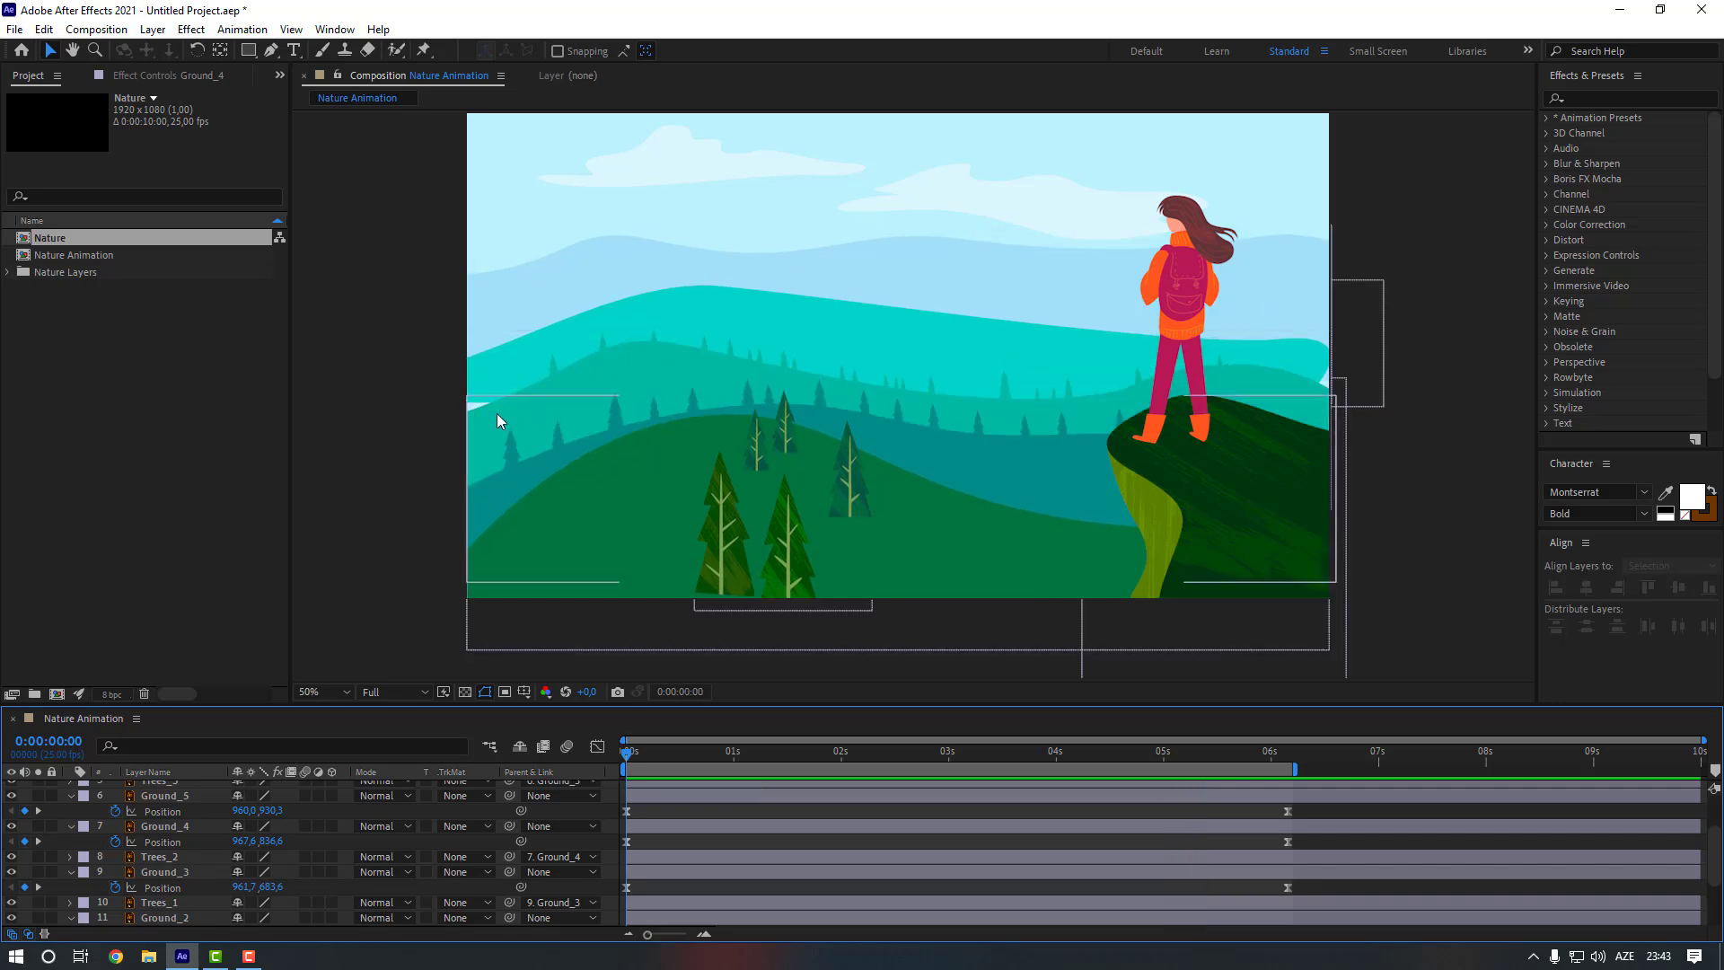
{"action": "key", "text": "slash"}
{"action": "key", "text": "h"}
{"action": "left_click_drag", "start_coordinate": [352, 507], "coordinate": [997, 498]}
Draw a rectangle over the left-edge gap and fill it with teal 00D4C9
{"action": "key", "text": "v"}
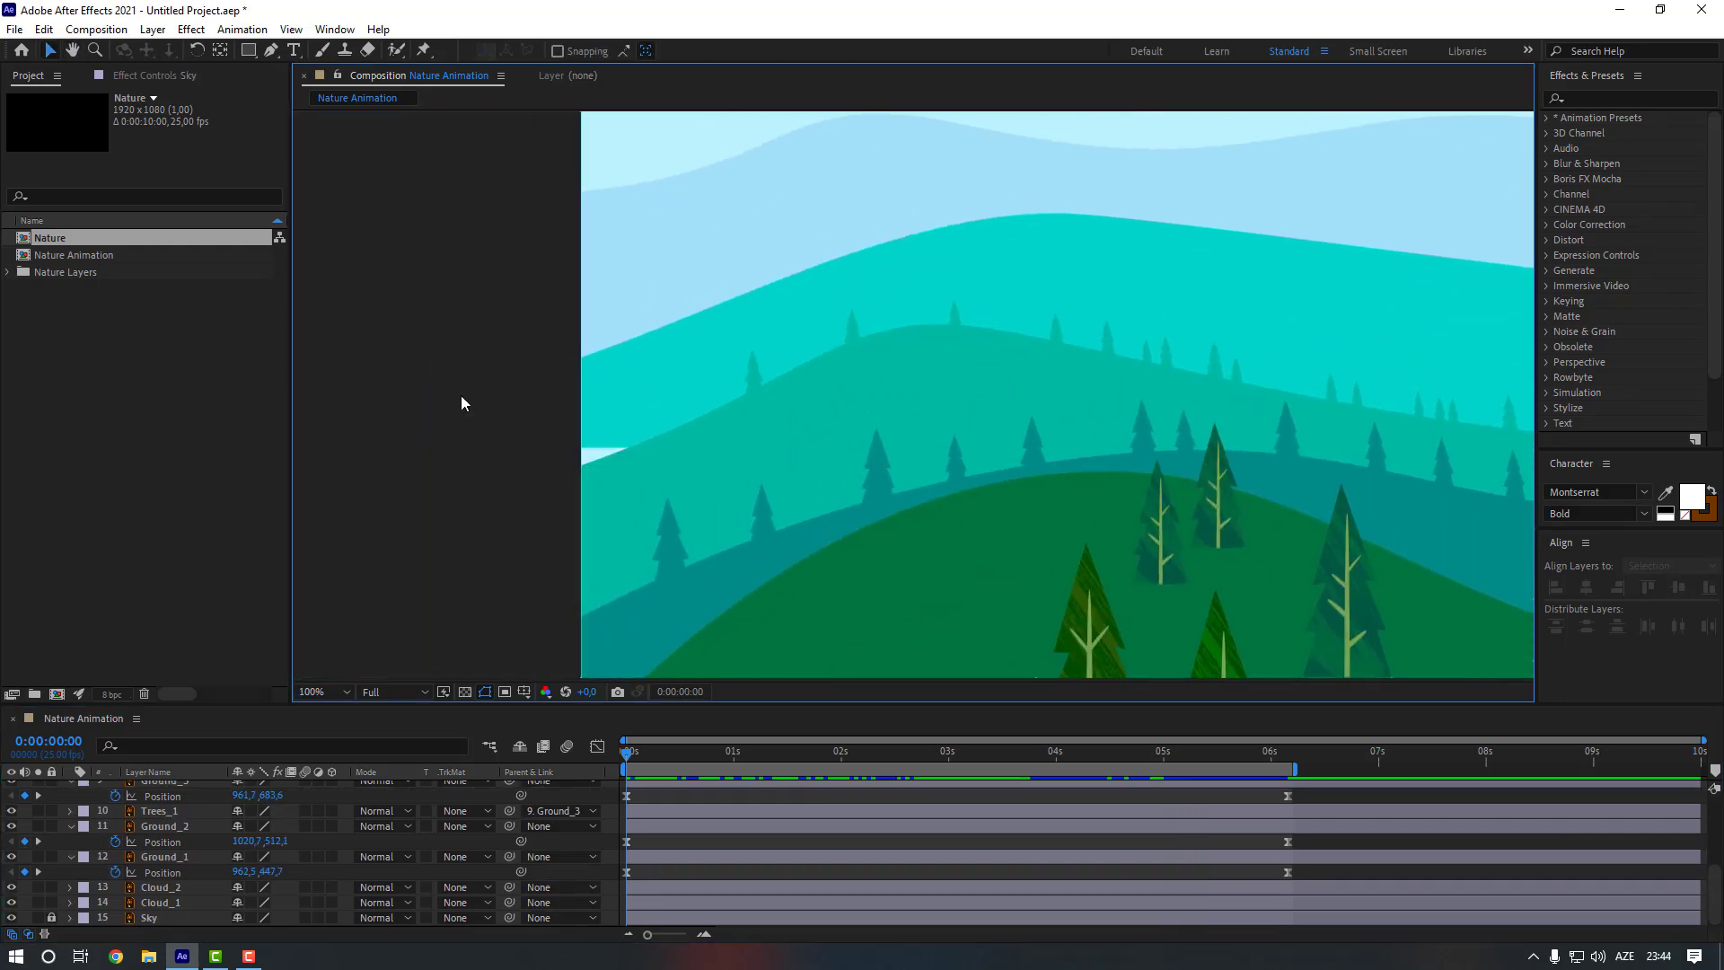
{"action": "left_click", "coordinate": [248, 51]}
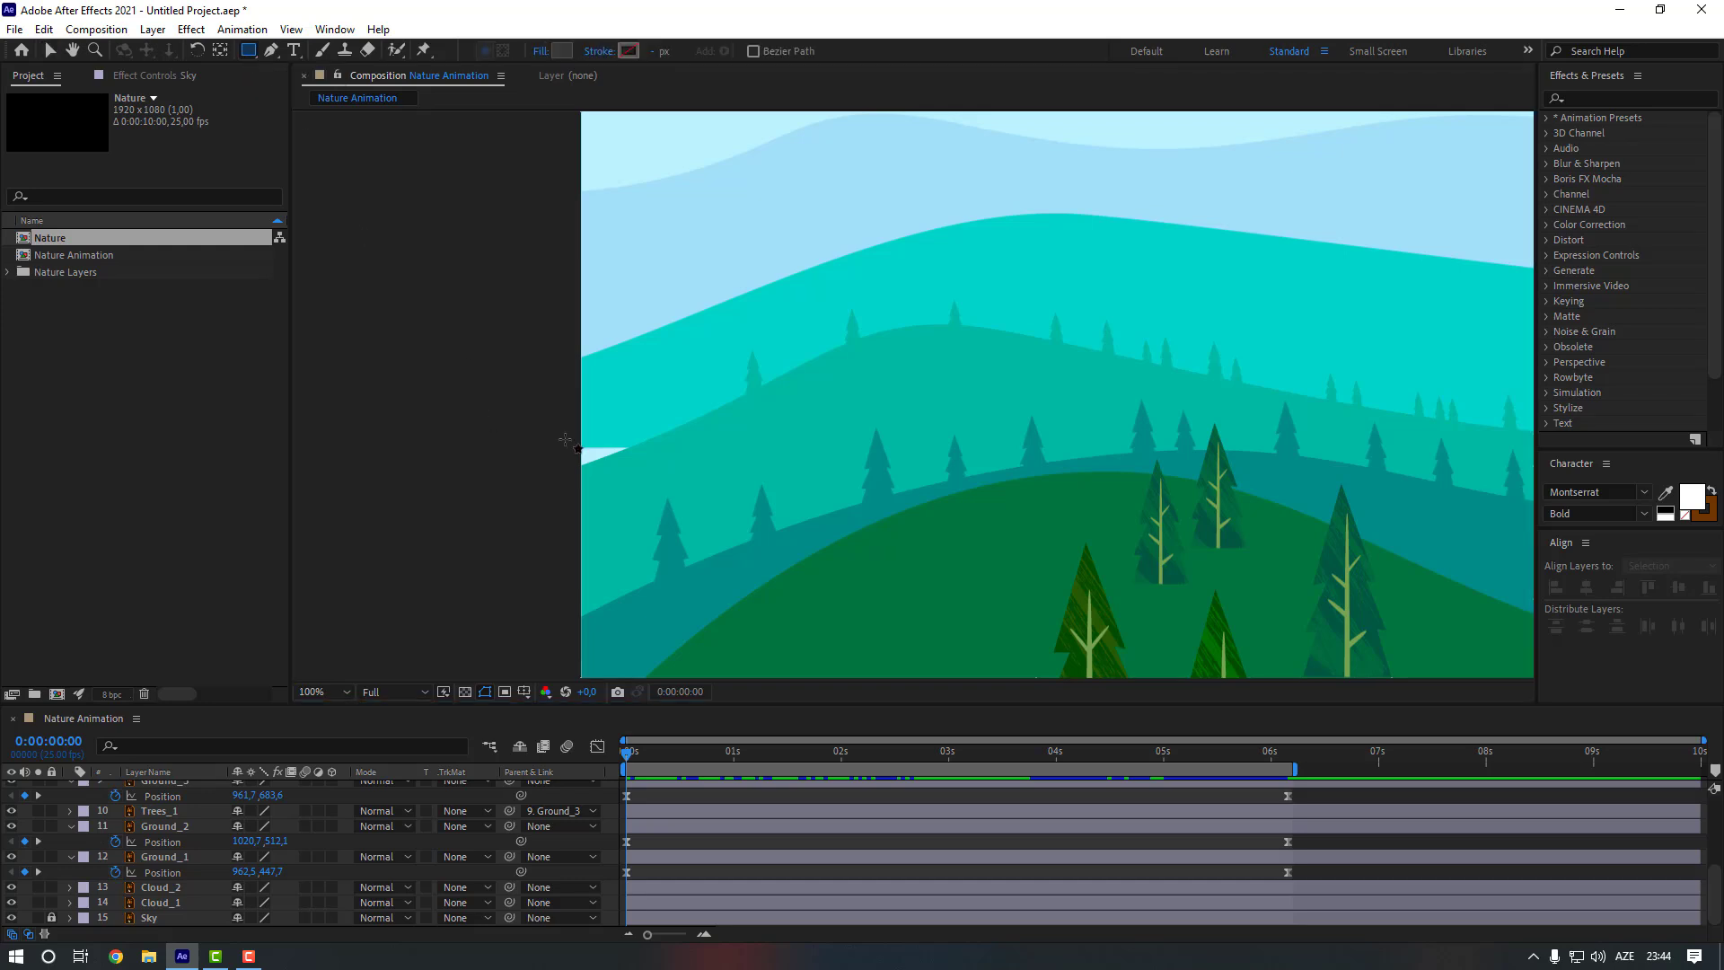
{"action": "left_click", "coordinate": [594, 454]}
{"action": "left_click_drag", "start_coordinate": [613, 466], "coordinate": [627, 474]}
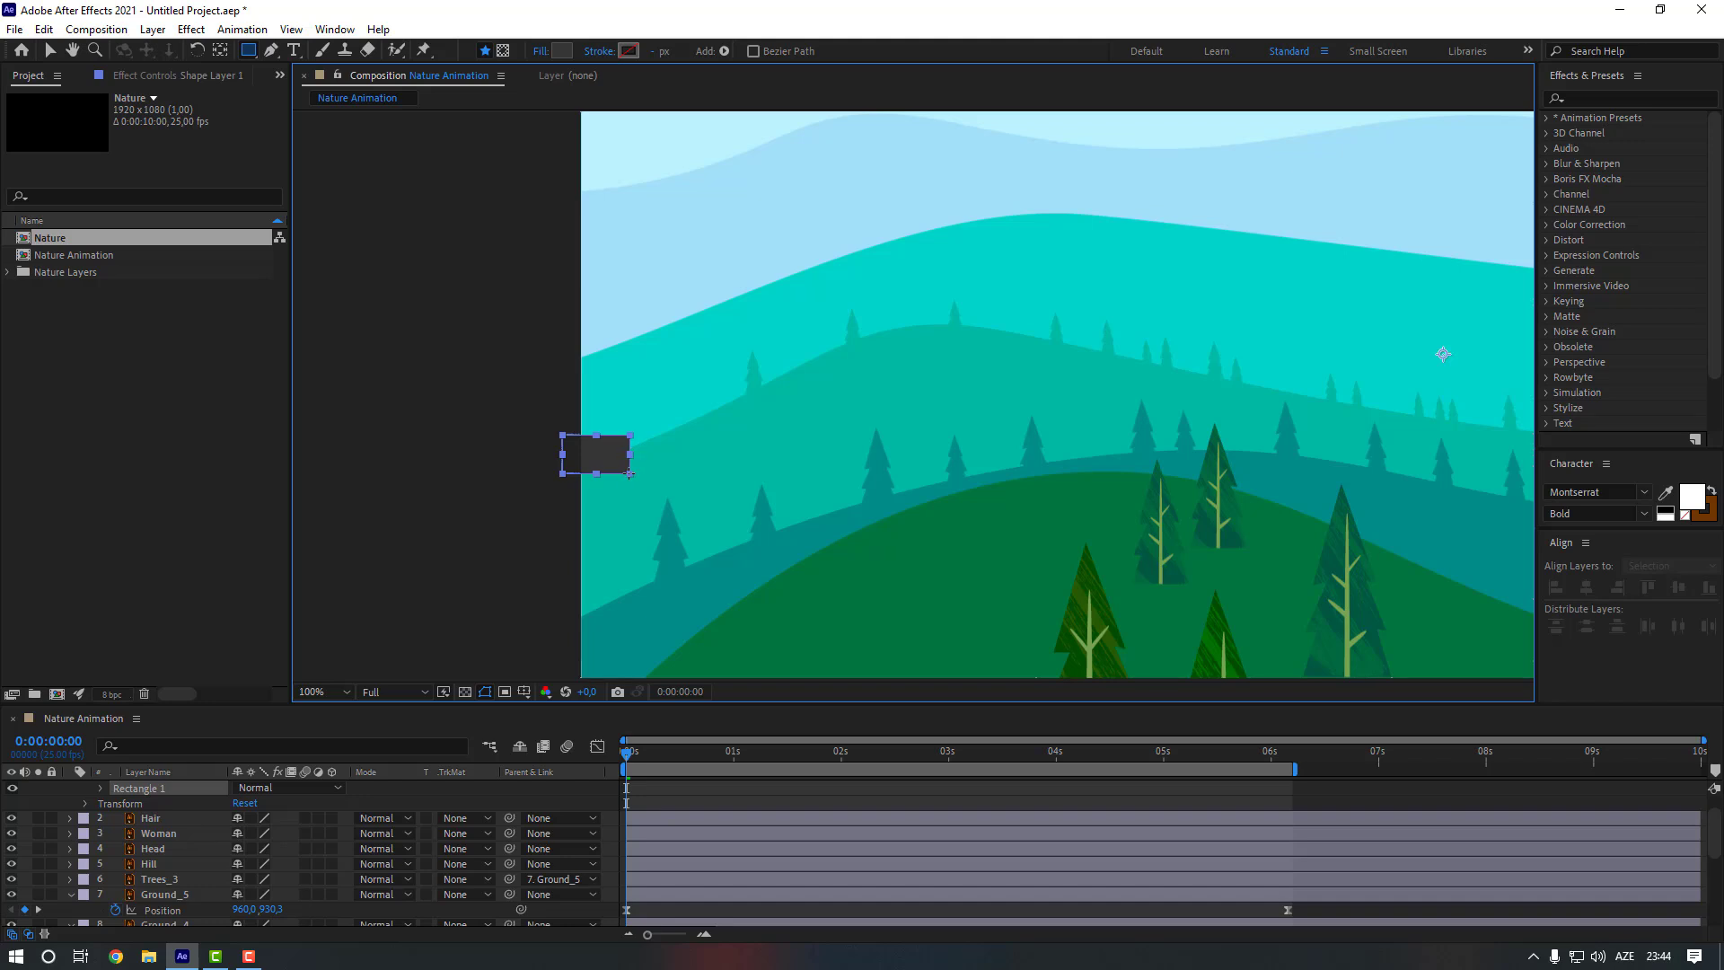
{"action": "left_click", "coordinate": [557, 52]}
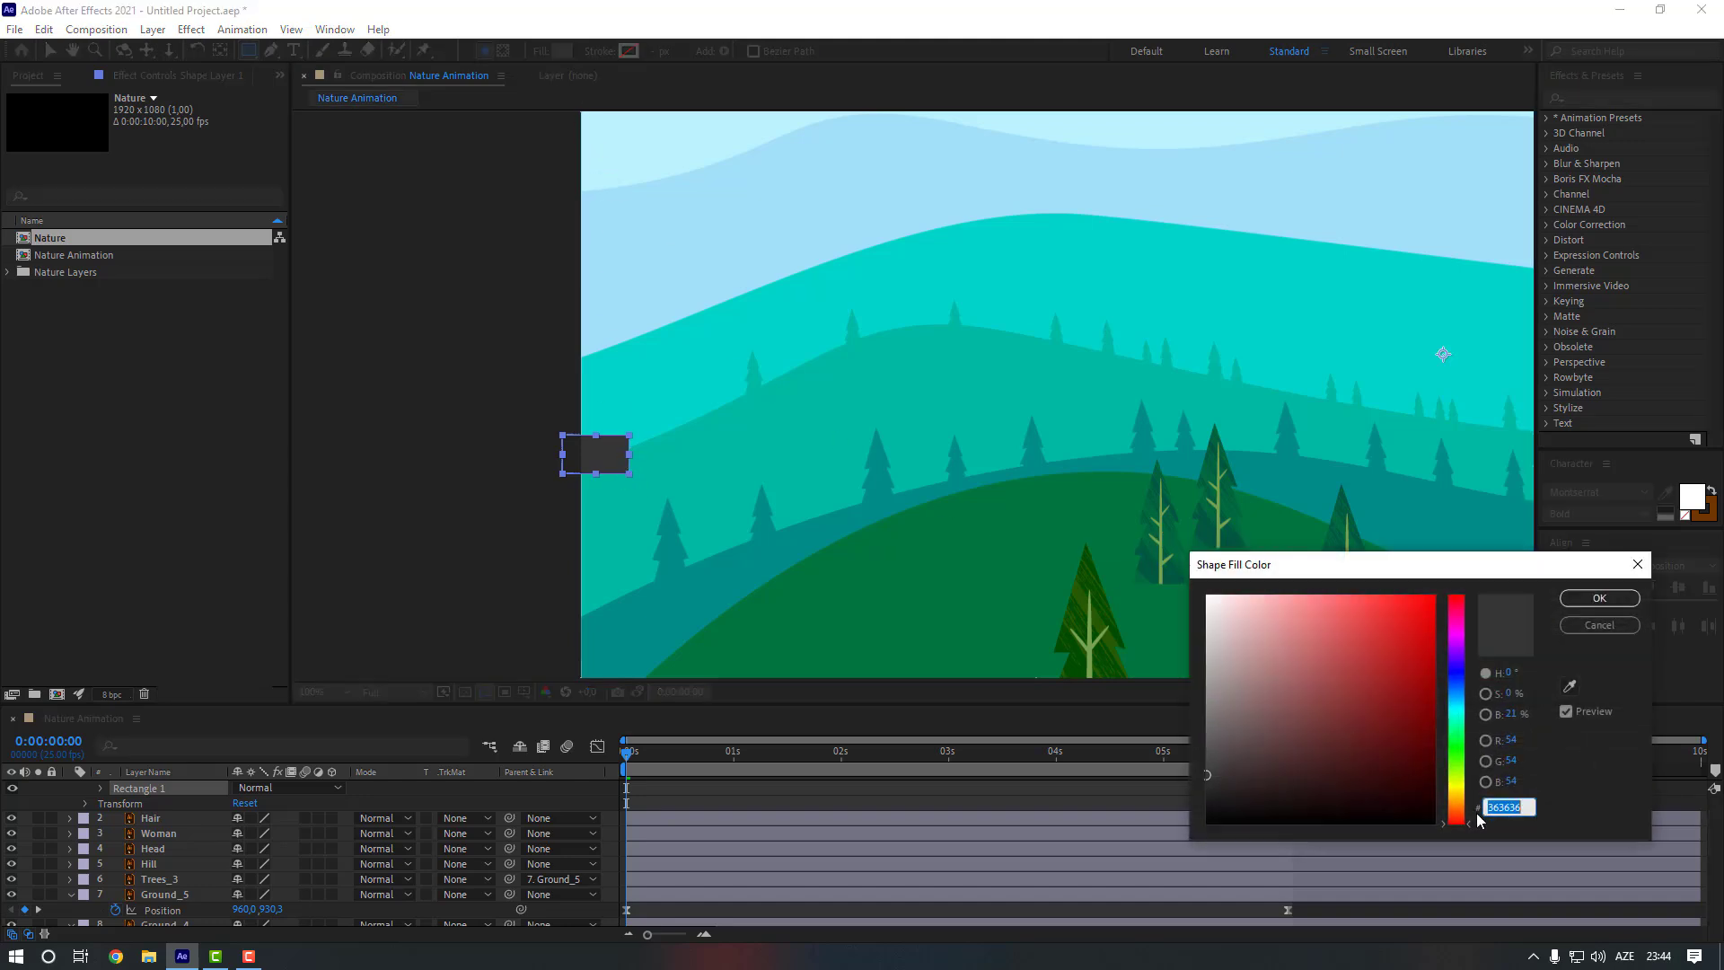
{"action": "left_click", "coordinate": [1570, 686]}
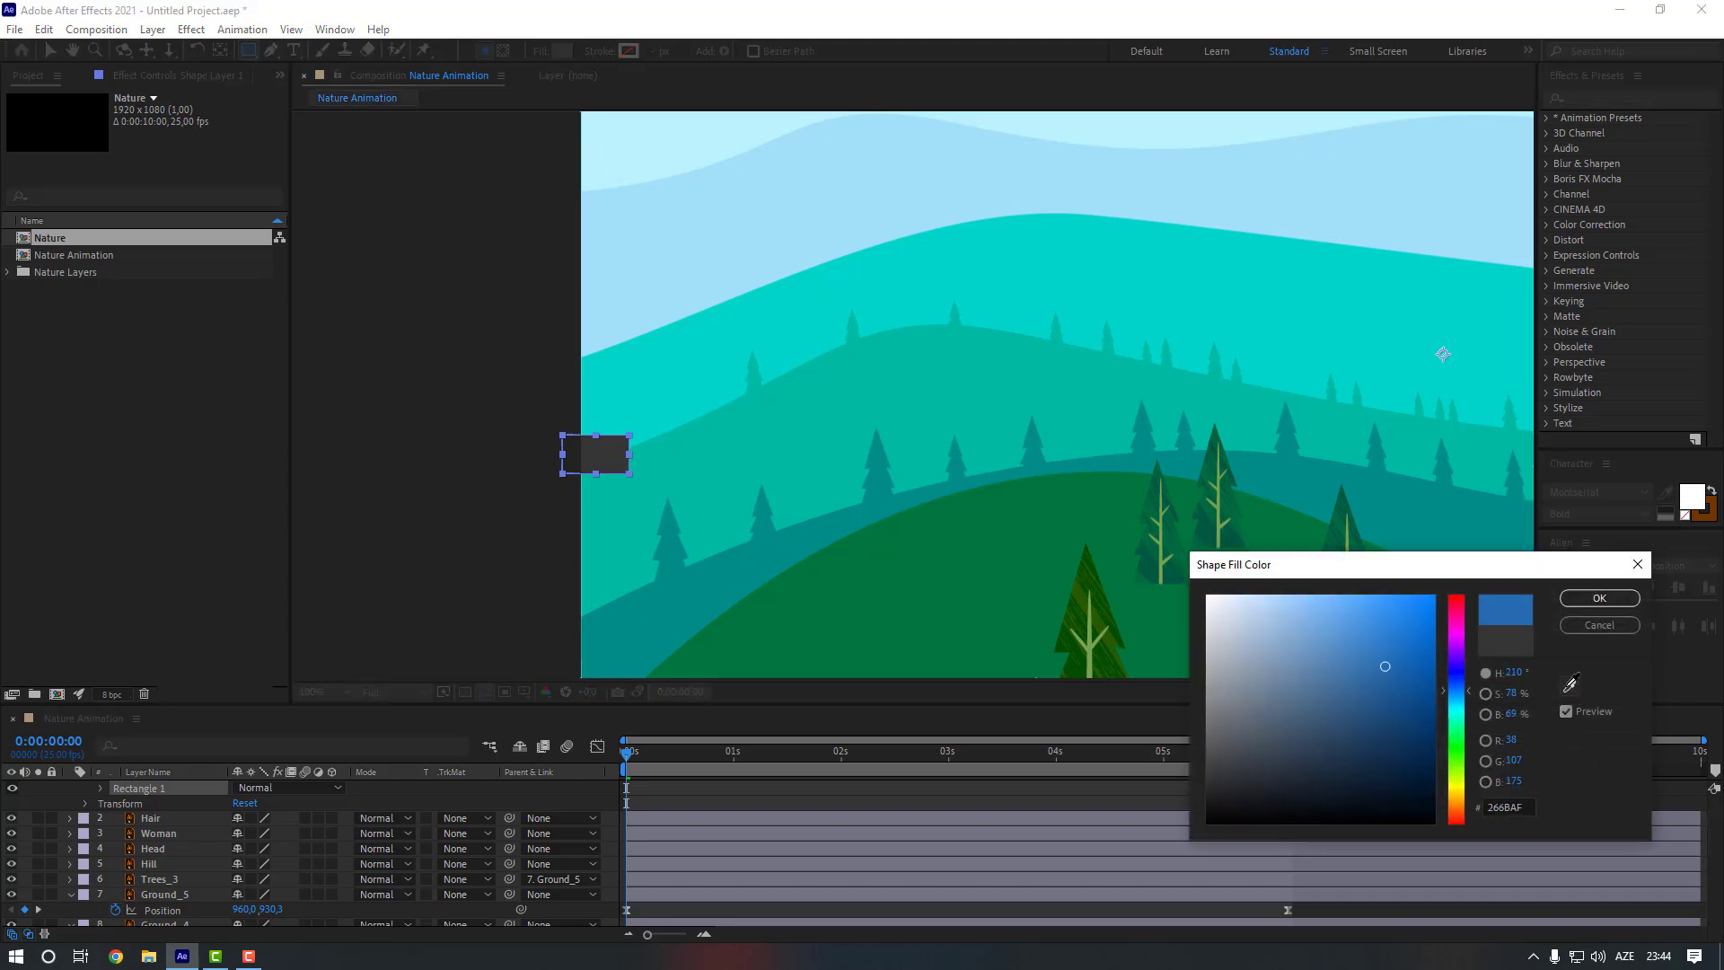
{"action": "left_click", "coordinate": [646, 382]}
{"action": "left_click", "coordinate": [1600, 598]}
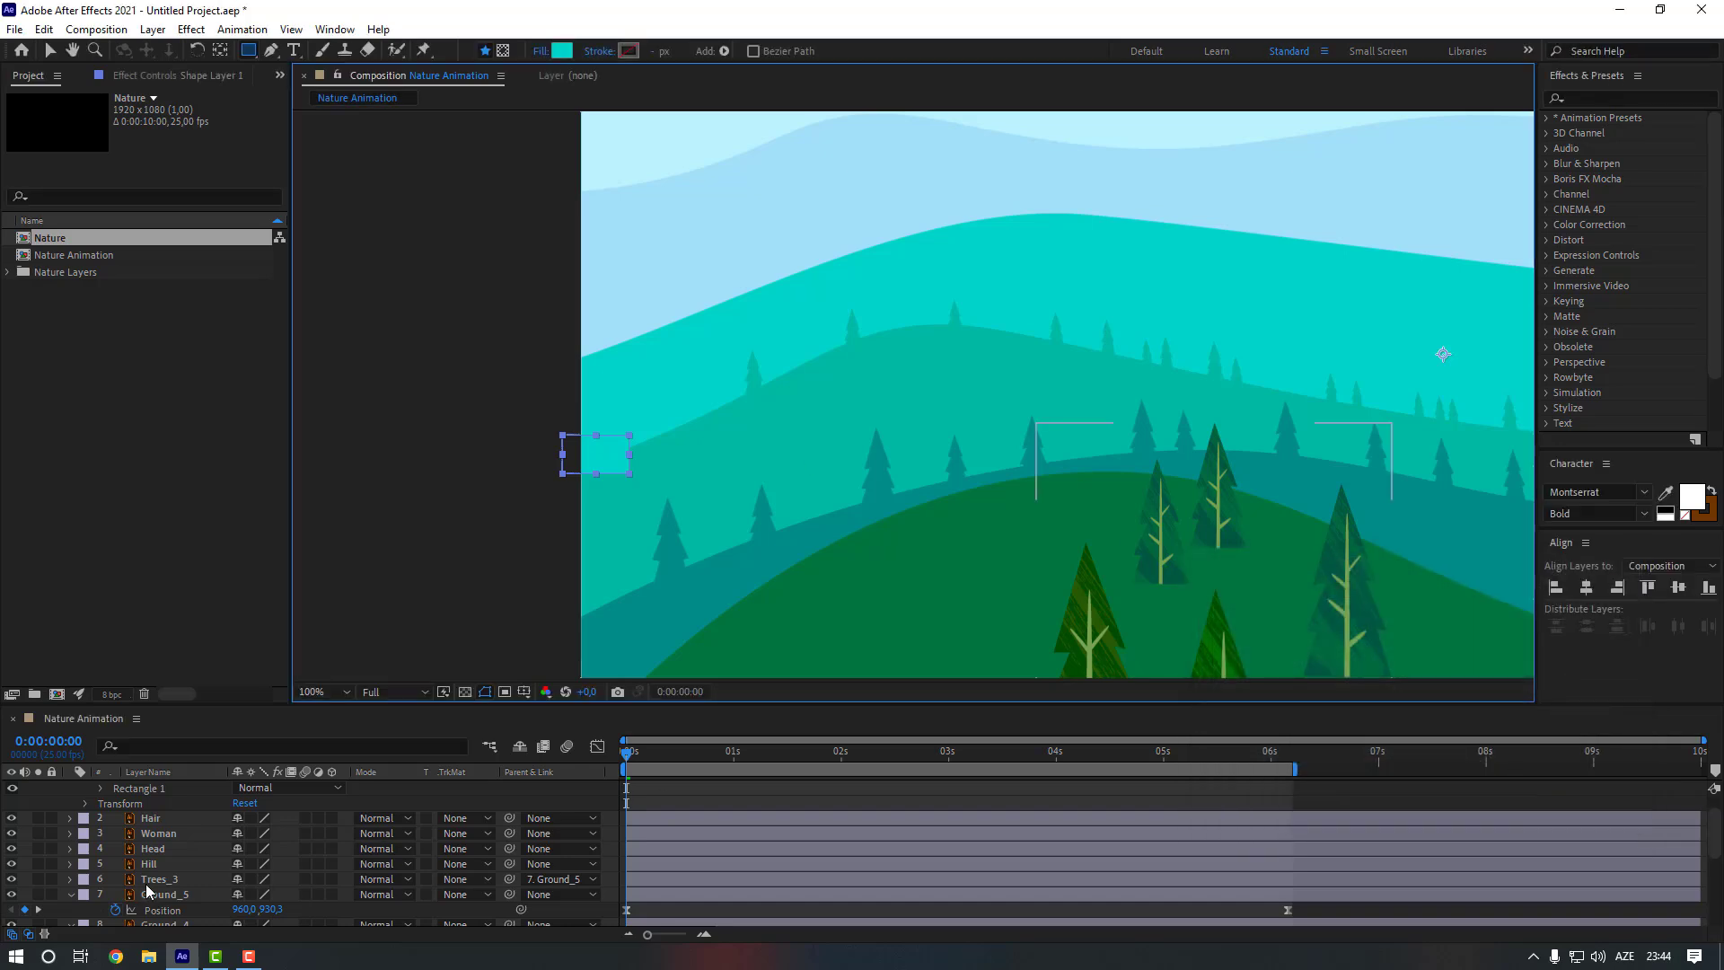
{"action": "left_click", "coordinate": [70, 786]}
Move Shape Layer 1 down the stack, between Ground_2 and Ground_1
{"action": "left_click_drag", "start_coordinate": [183, 858], "coordinate": [181, 913]}
{"action": "left_click", "coordinate": [340, 580]}
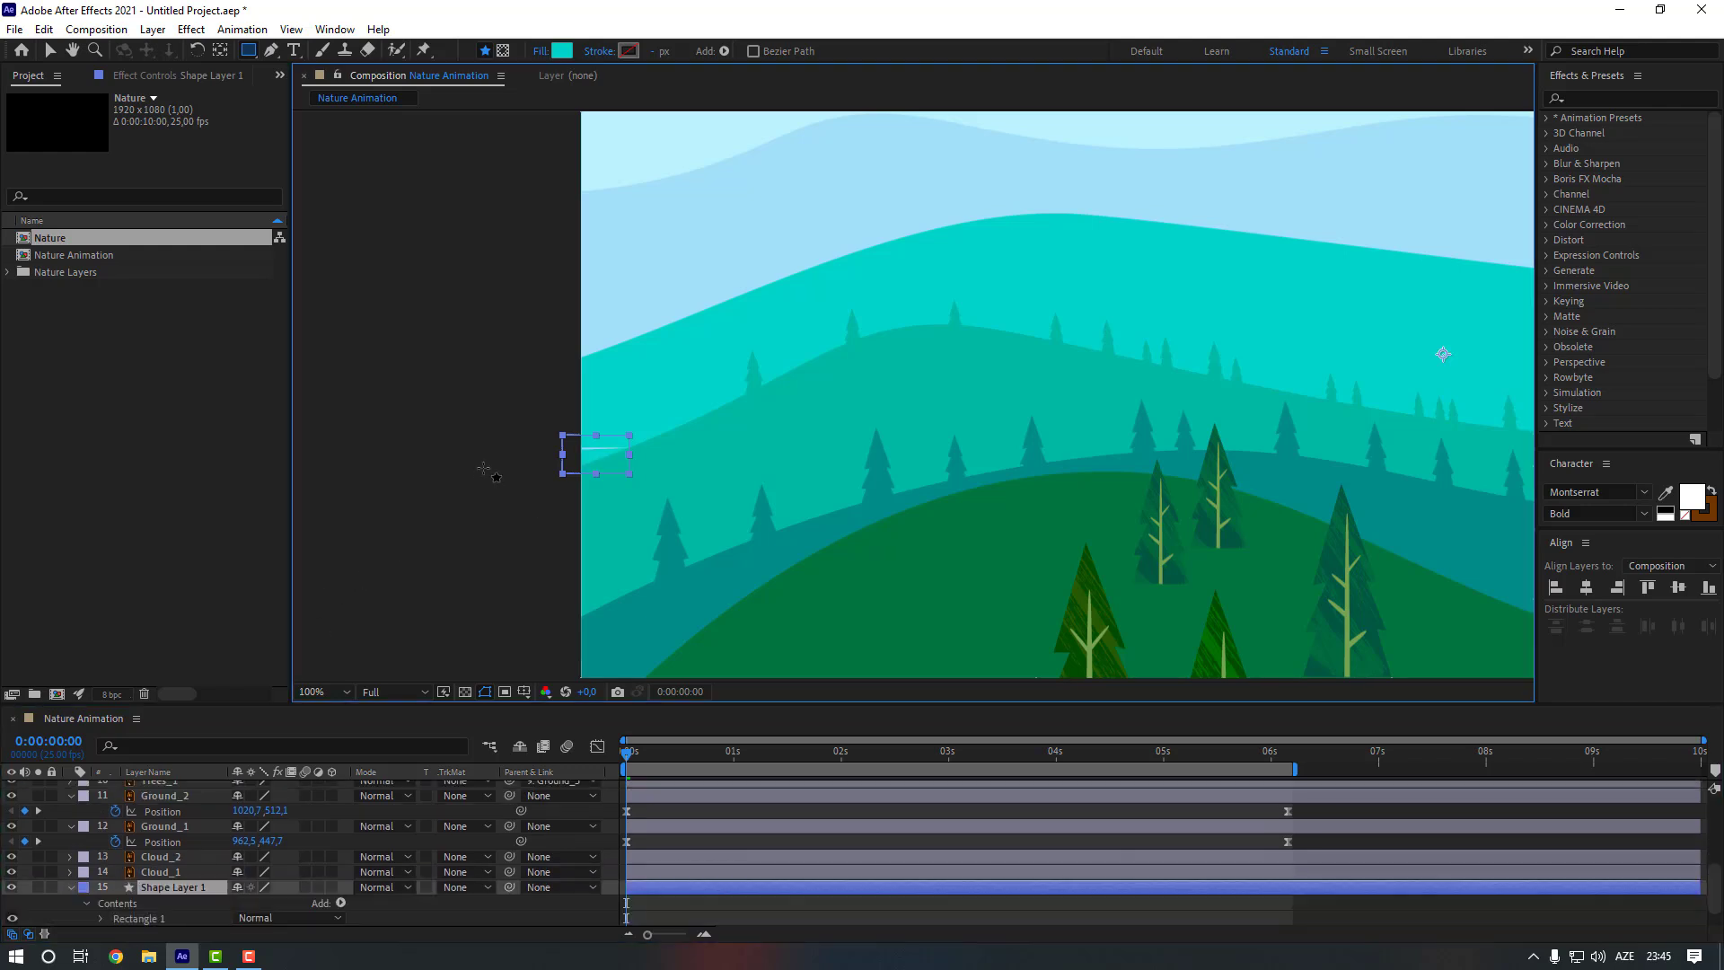
{"action": "scroll", "coordinate": [472, 461], "scroll_direction": "up", "scroll_amount": 1}
{"action": "key", "text": "v"}
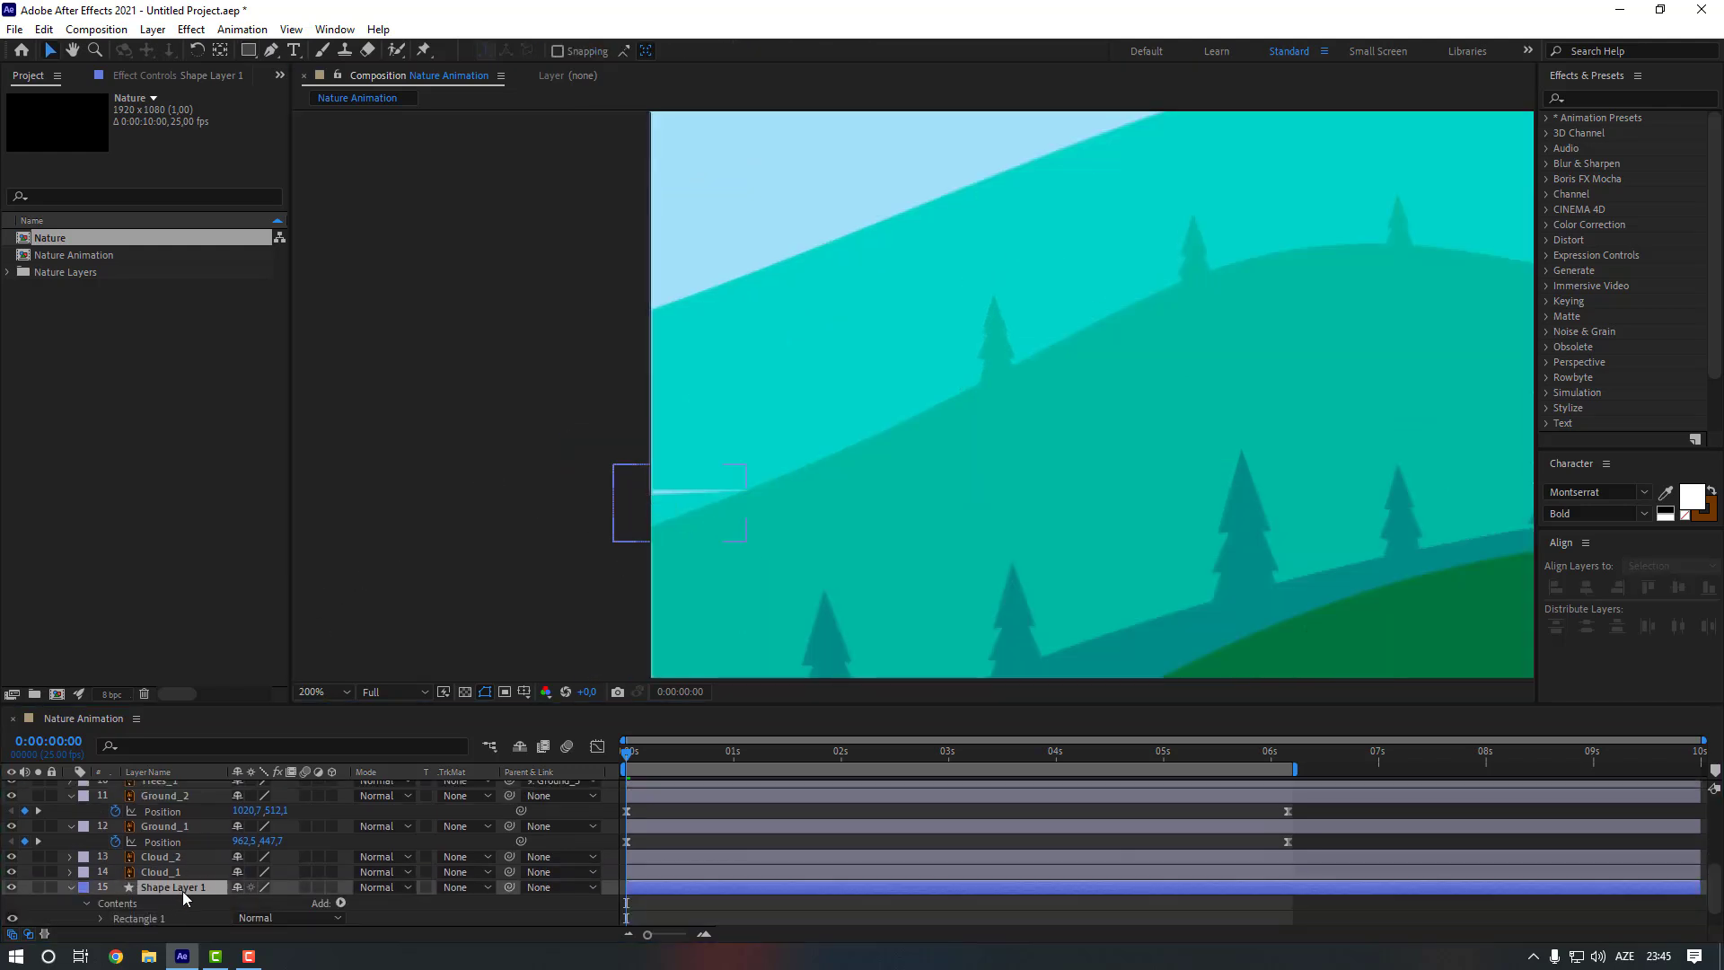
{"action": "left_click_drag", "start_coordinate": [181, 891], "coordinate": [191, 819]}
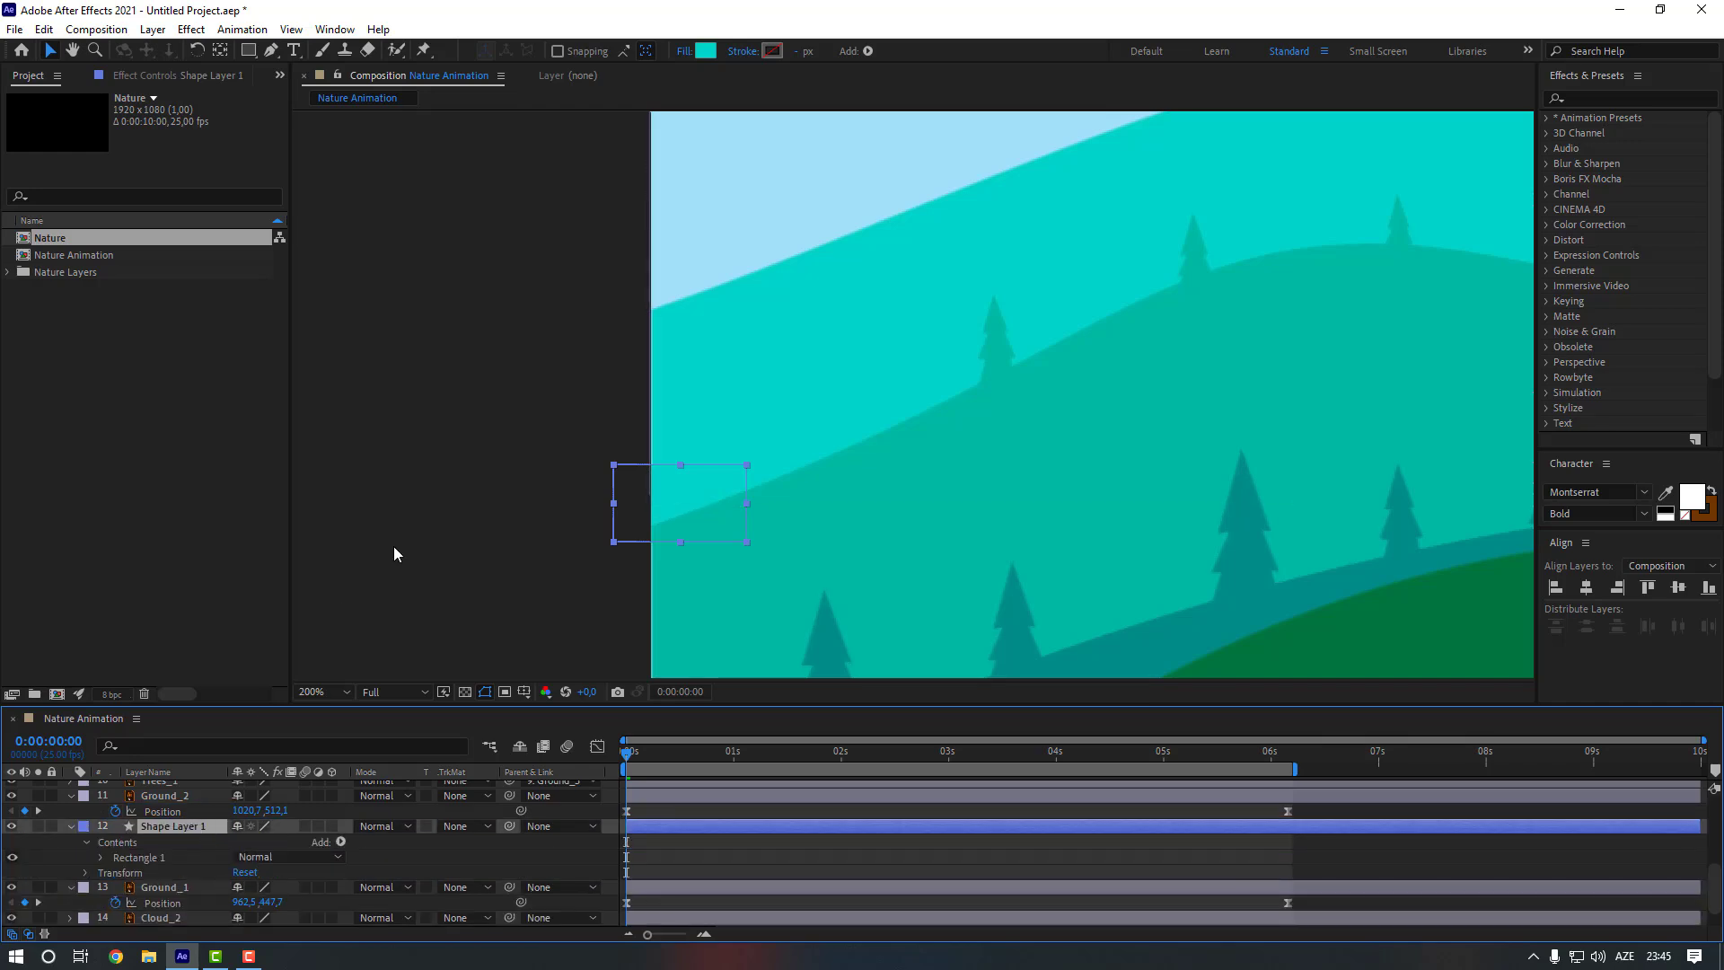
Draw a second rectangle over the right-edge gap and move it down the layer stack
{"action": "scroll", "coordinate": [480, 508], "scroll_direction": "down", "scroll_amount": 3}
{"action": "scroll", "coordinate": [1075, 427], "scroll_direction": "up", "scroll_amount": 2}
{"action": "key", "text": "h"}
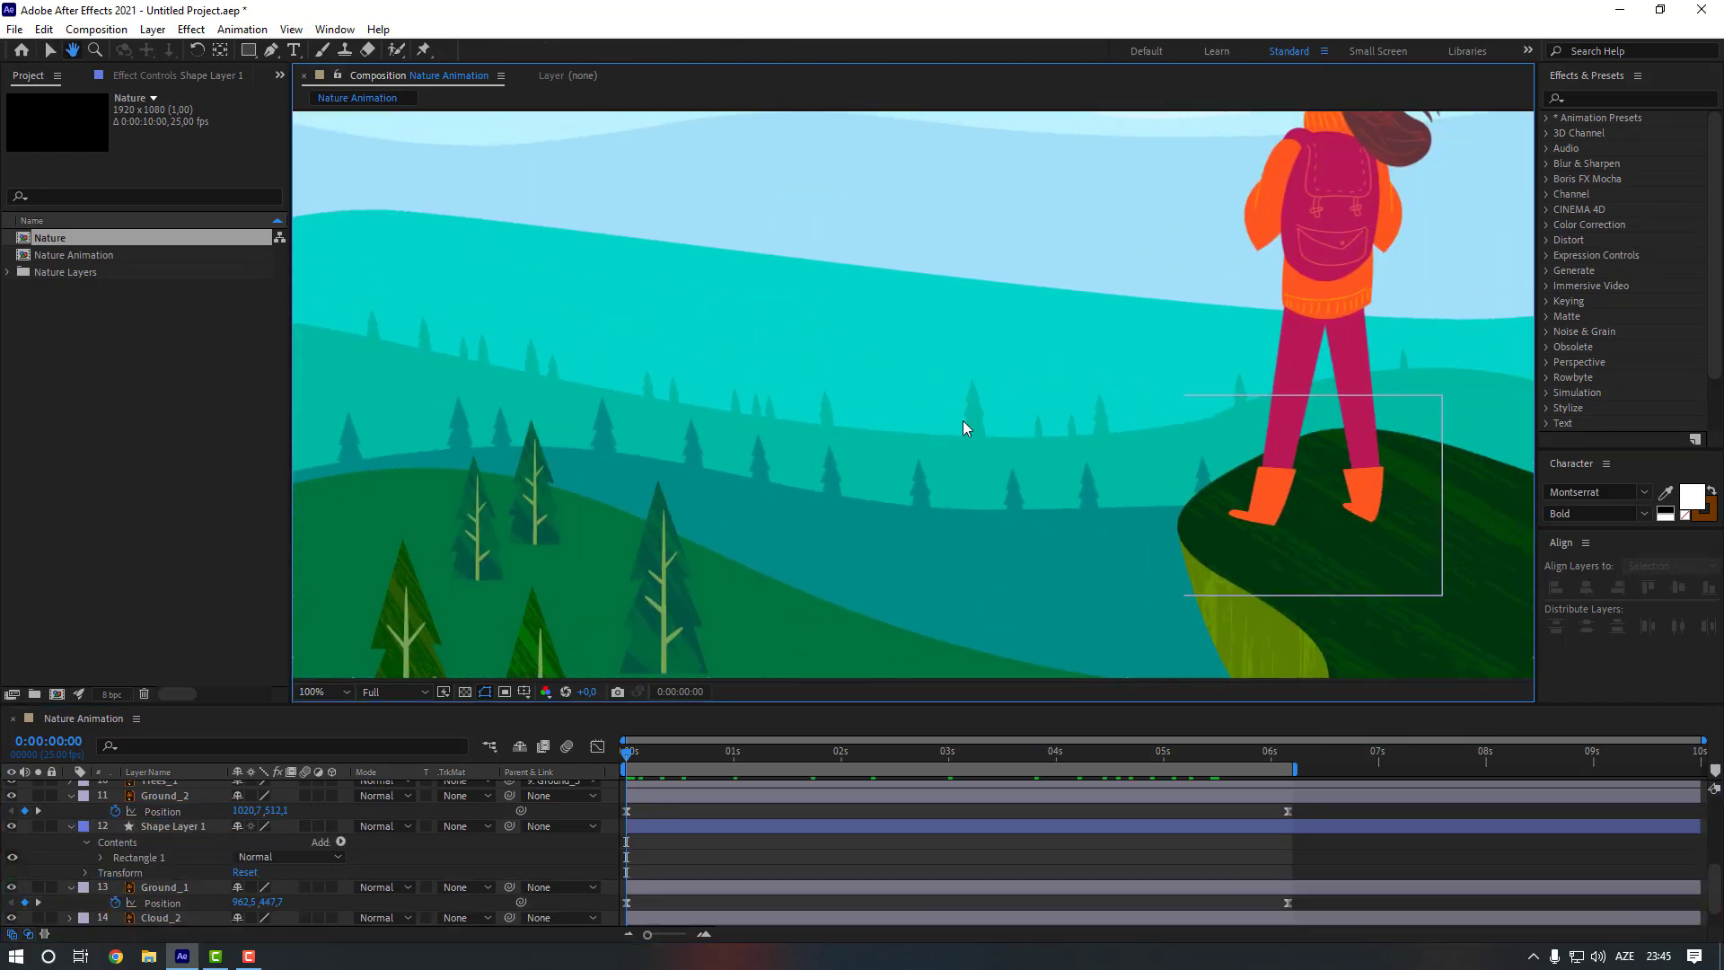
{"action": "left_click_drag", "start_coordinate": [963, 421], "coordinate": [624, 376]}
{"action": "scroll", "coordinate": [785, 427], "scroll_direction": "up", "scroll_amount": 3}
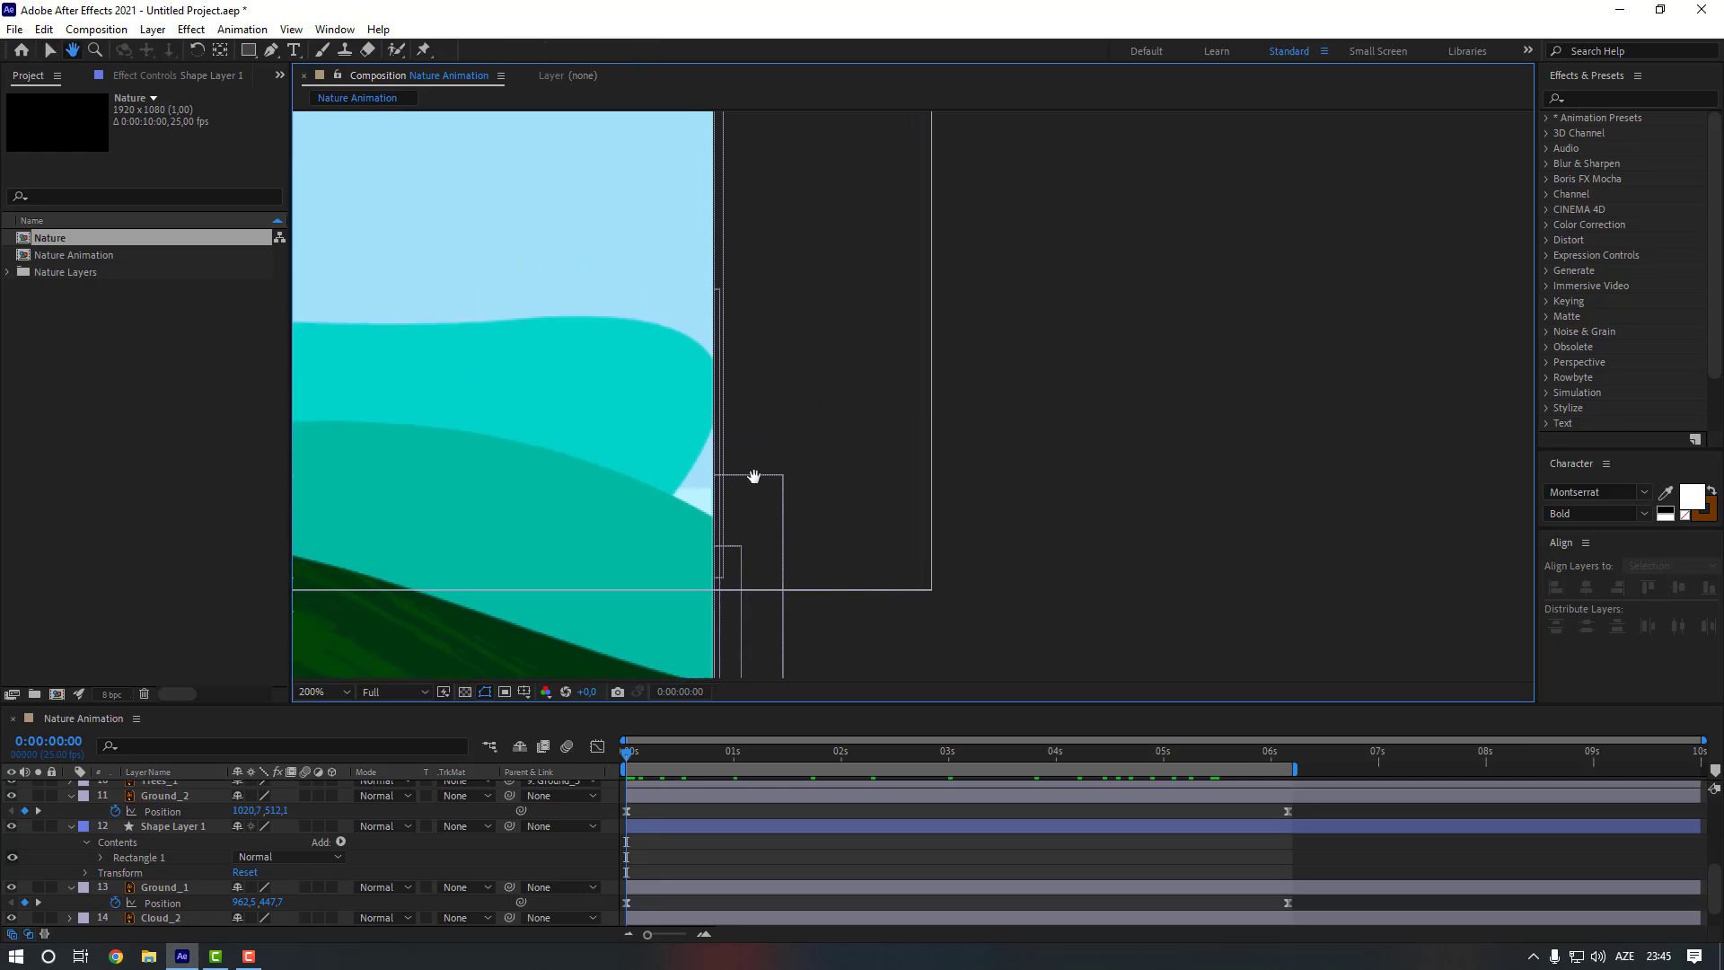
{"action": "left_click_drag", "start_coordinate": [754, 476], "coordinate": [857, 488]}
{"action": "left_click", "coordinate": [249, 50]}
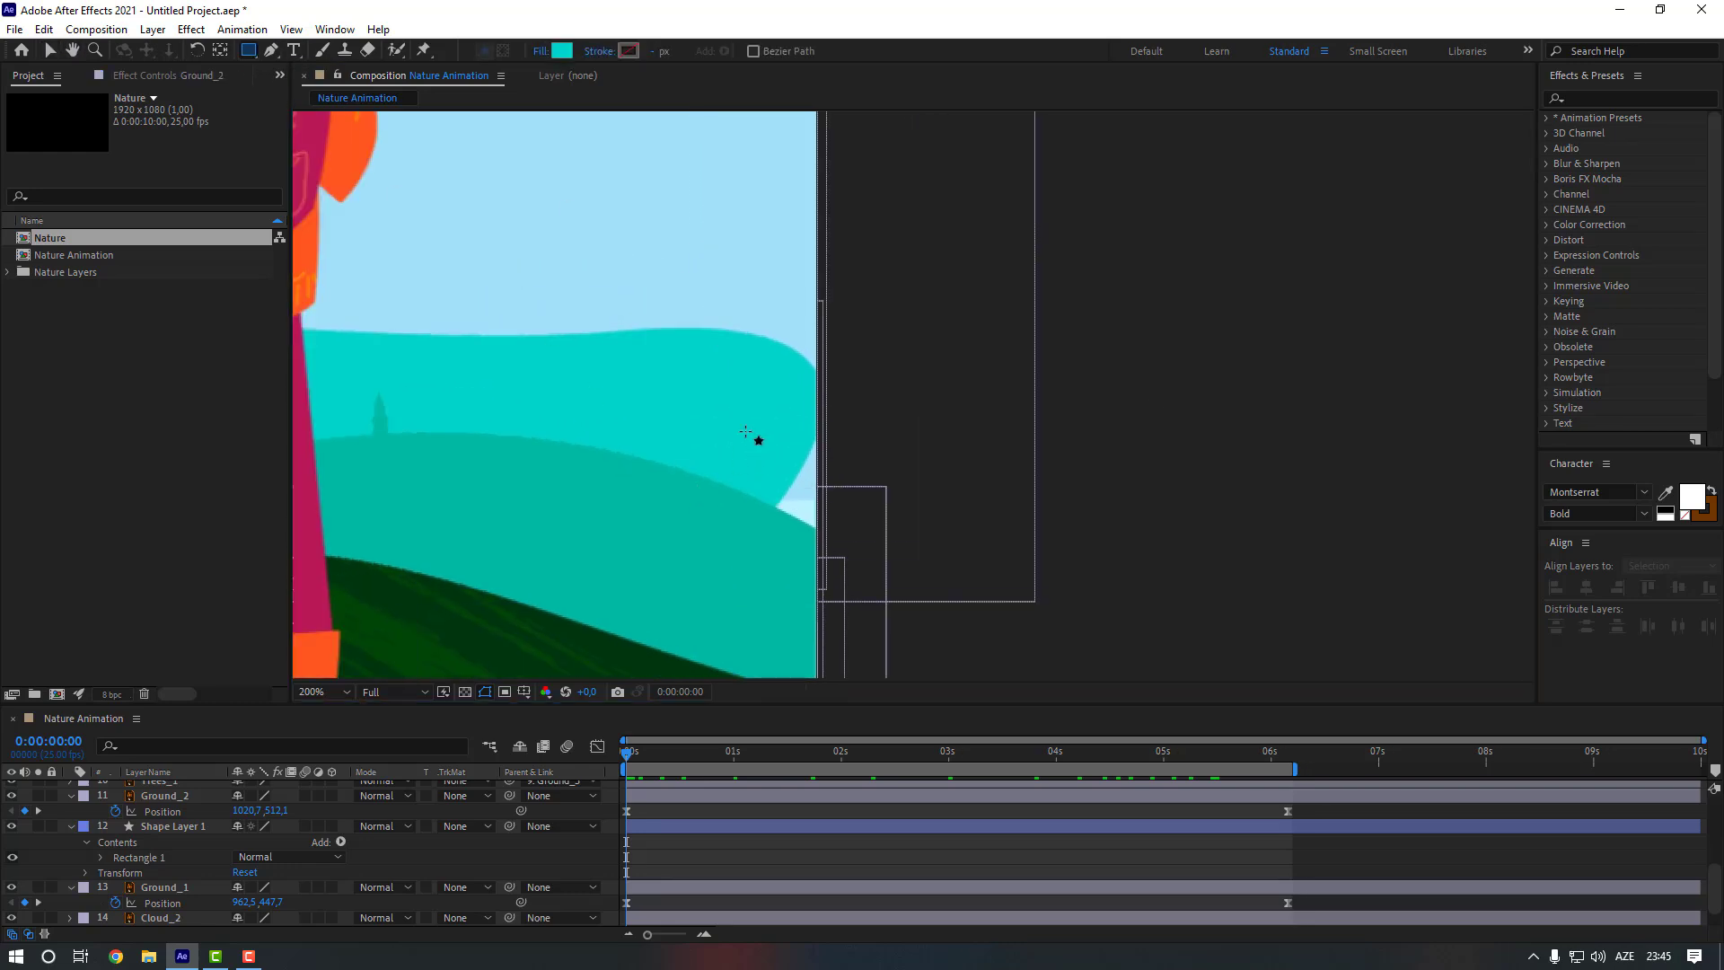
{"action": "left_click", "coordinate": [781, 459]}
{"action": "left_click_drag", "start_coordinate": [813, 507], "coordinate": [845, 552]}
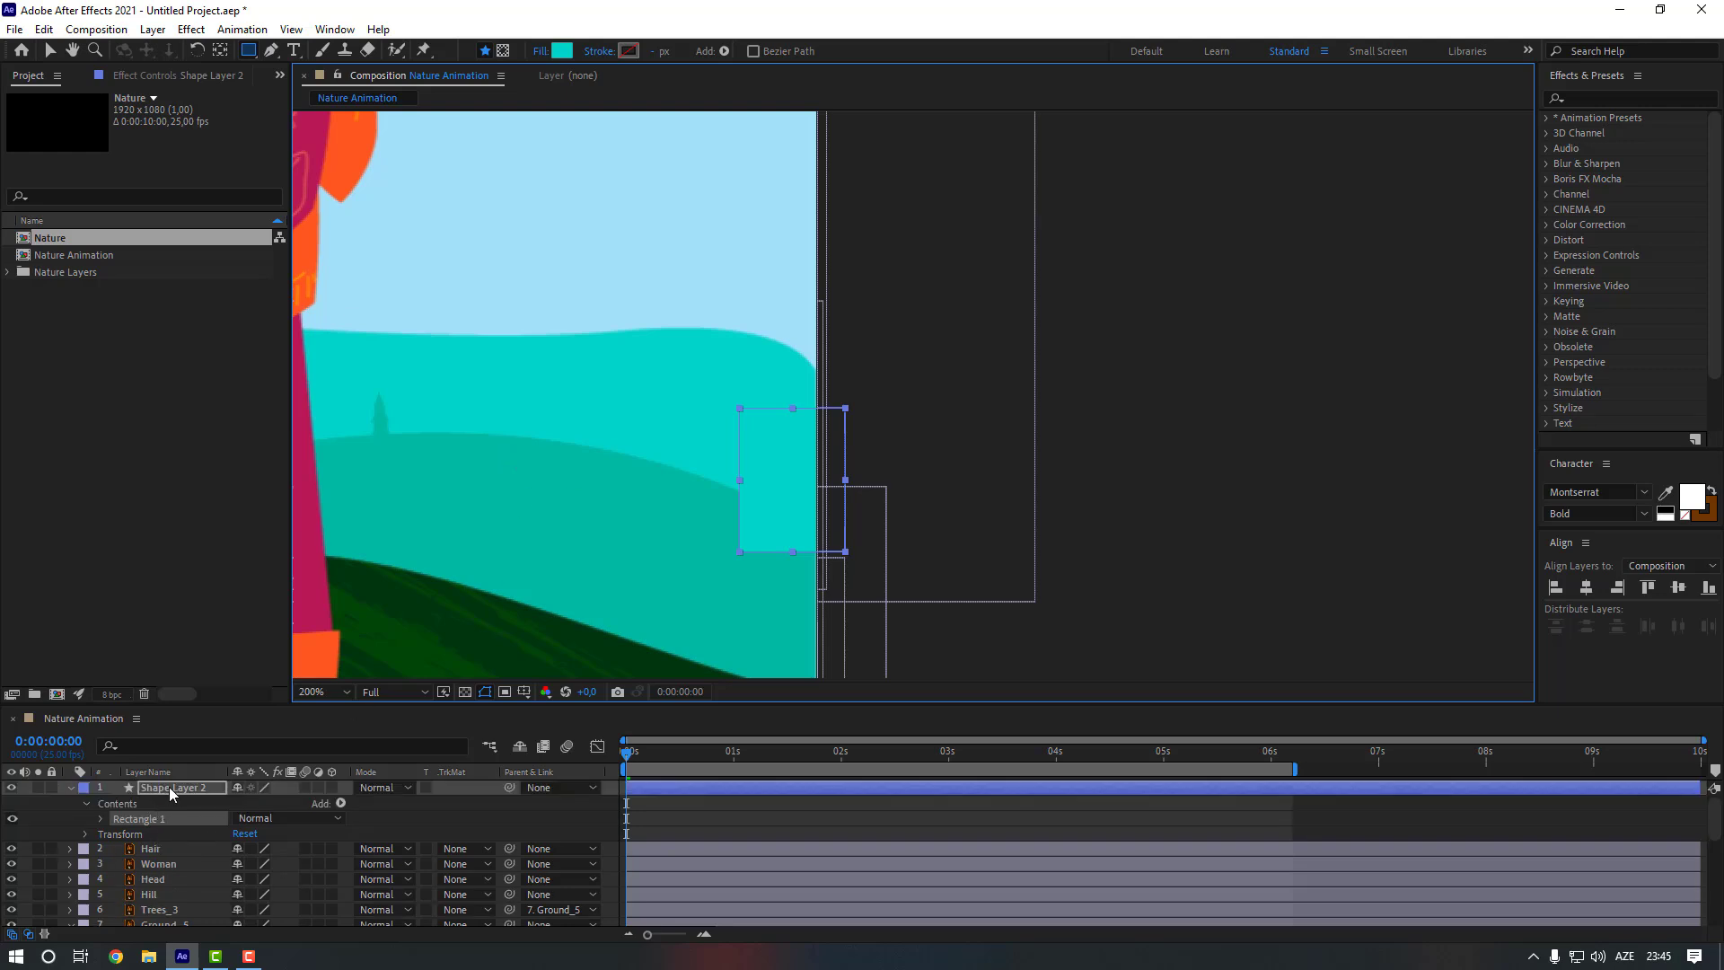
{"action": "left_click_drag", "start_coordinate": [169, 786], "coordinate": [183, 917]}
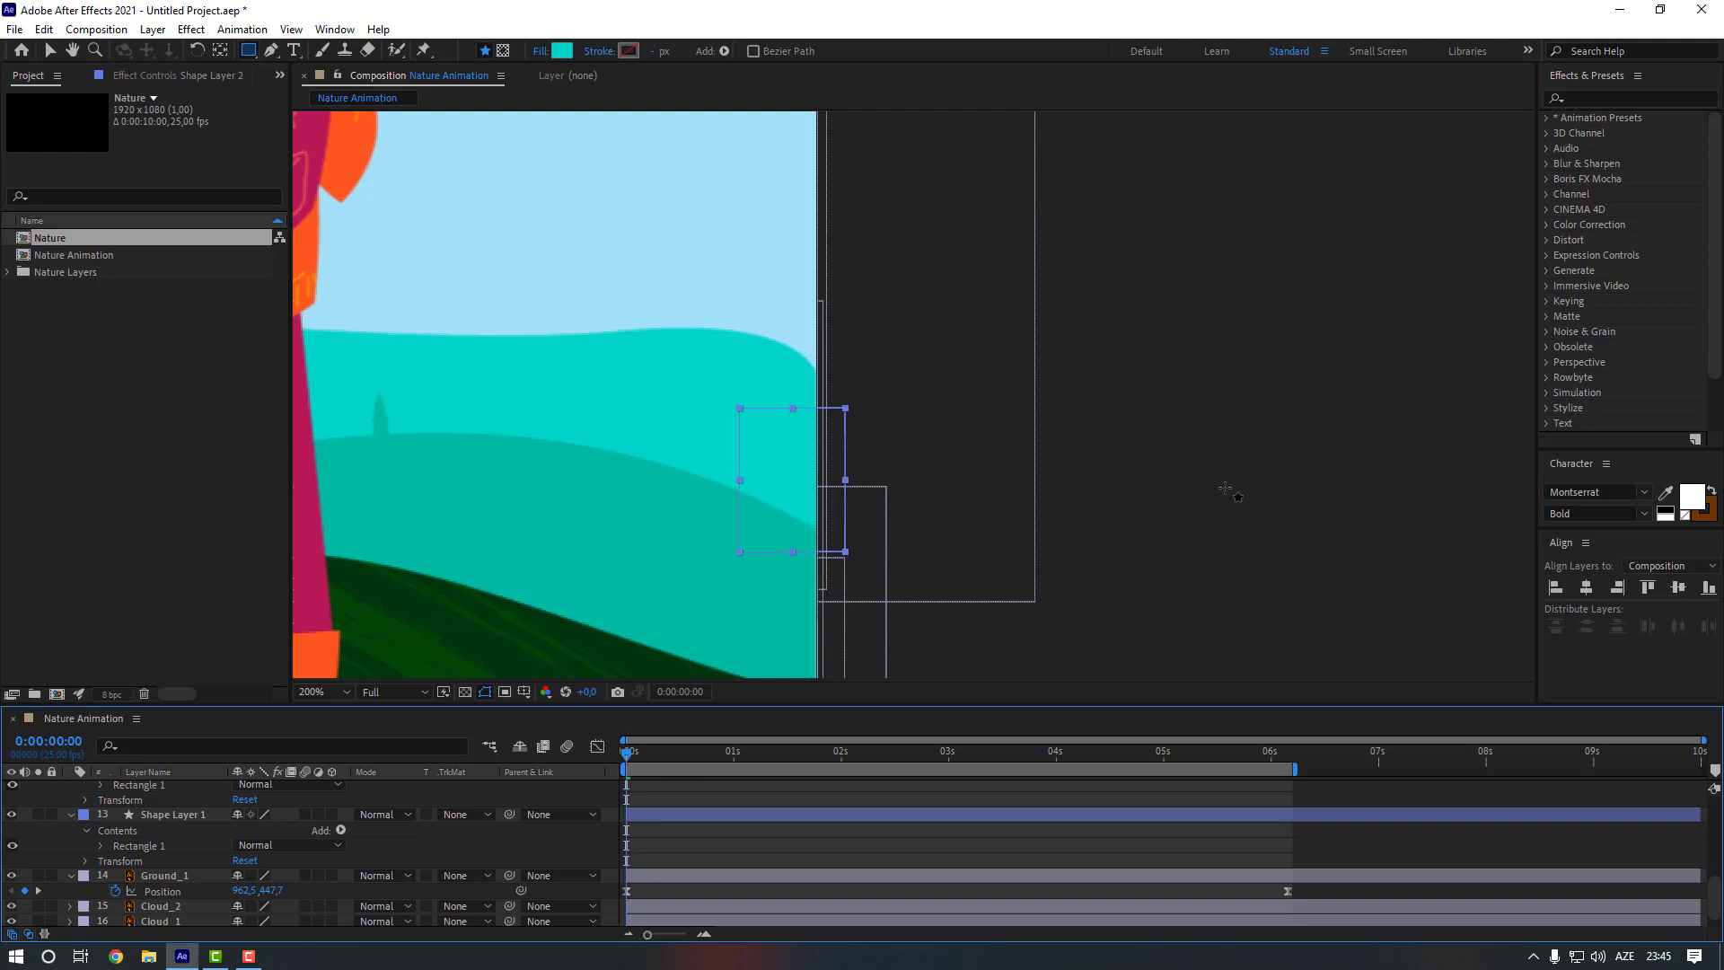
{"action": "key", "text": "v"}
{"action": "scroll", "coordinate": [909, 505], "scroll_direction": "down", "scroll_amount": 5}
Fit the whole composition in the viewer and preview the animation
{"action": "scroll", "coordinate": [837, 490], "scroll_direction": "up", "scroll_amount": 2}
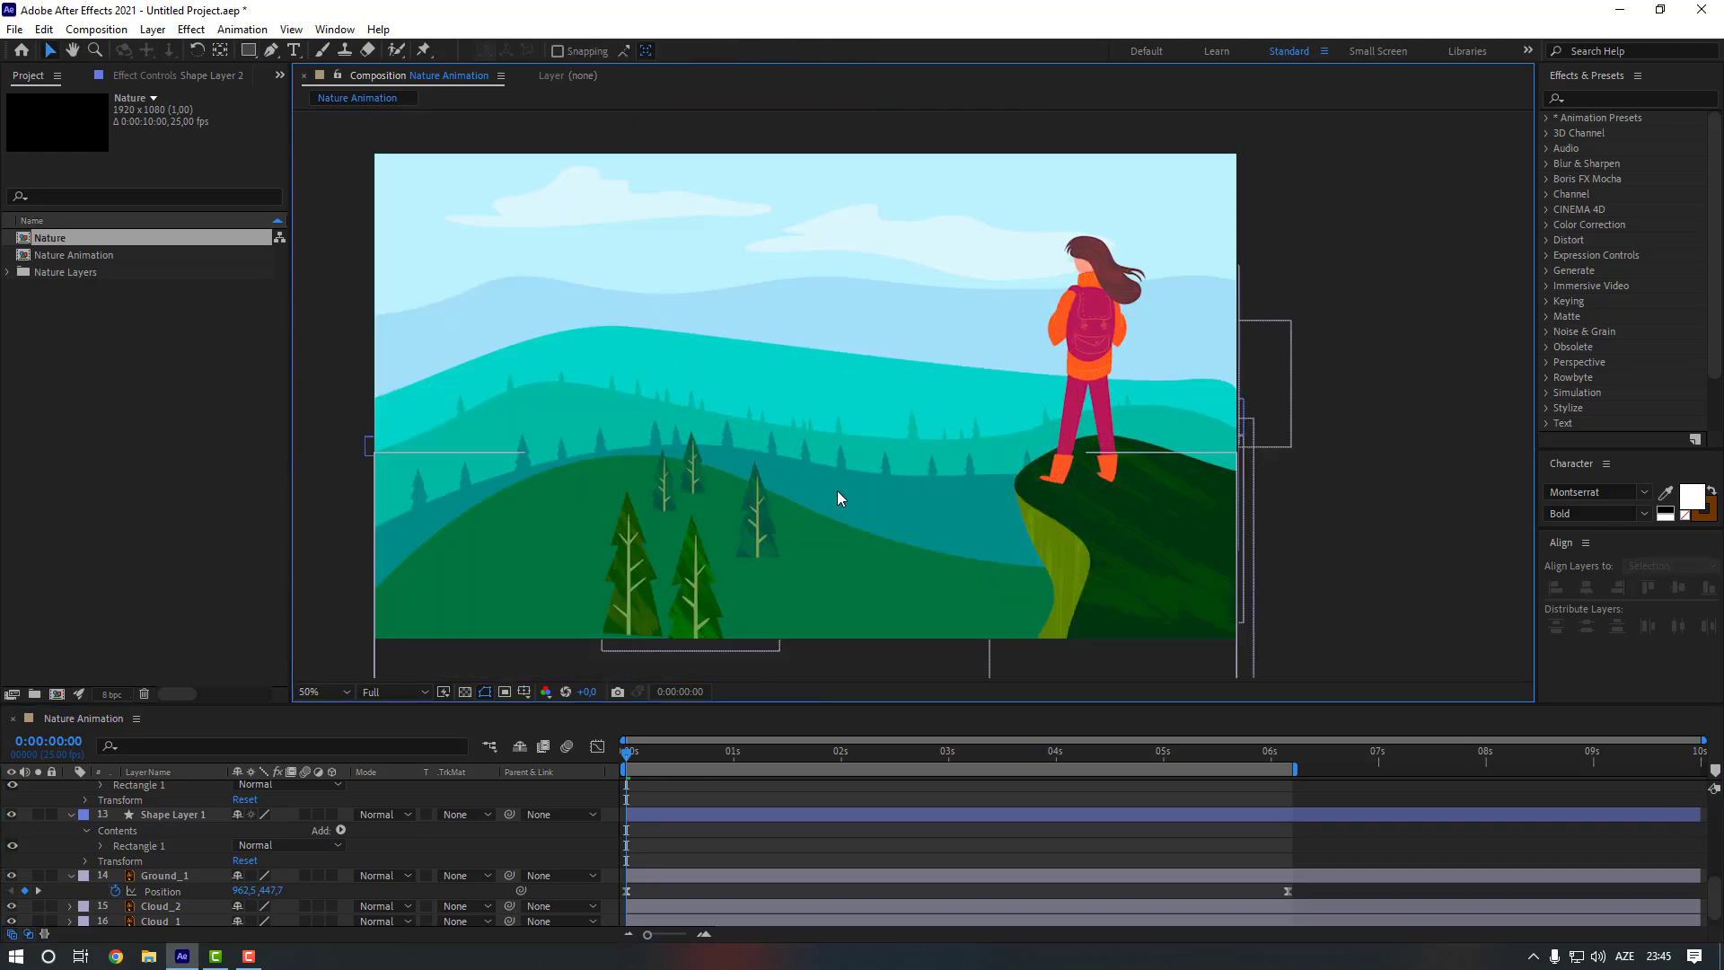
{"action": "left_click", "coordinate": [343, 692]}
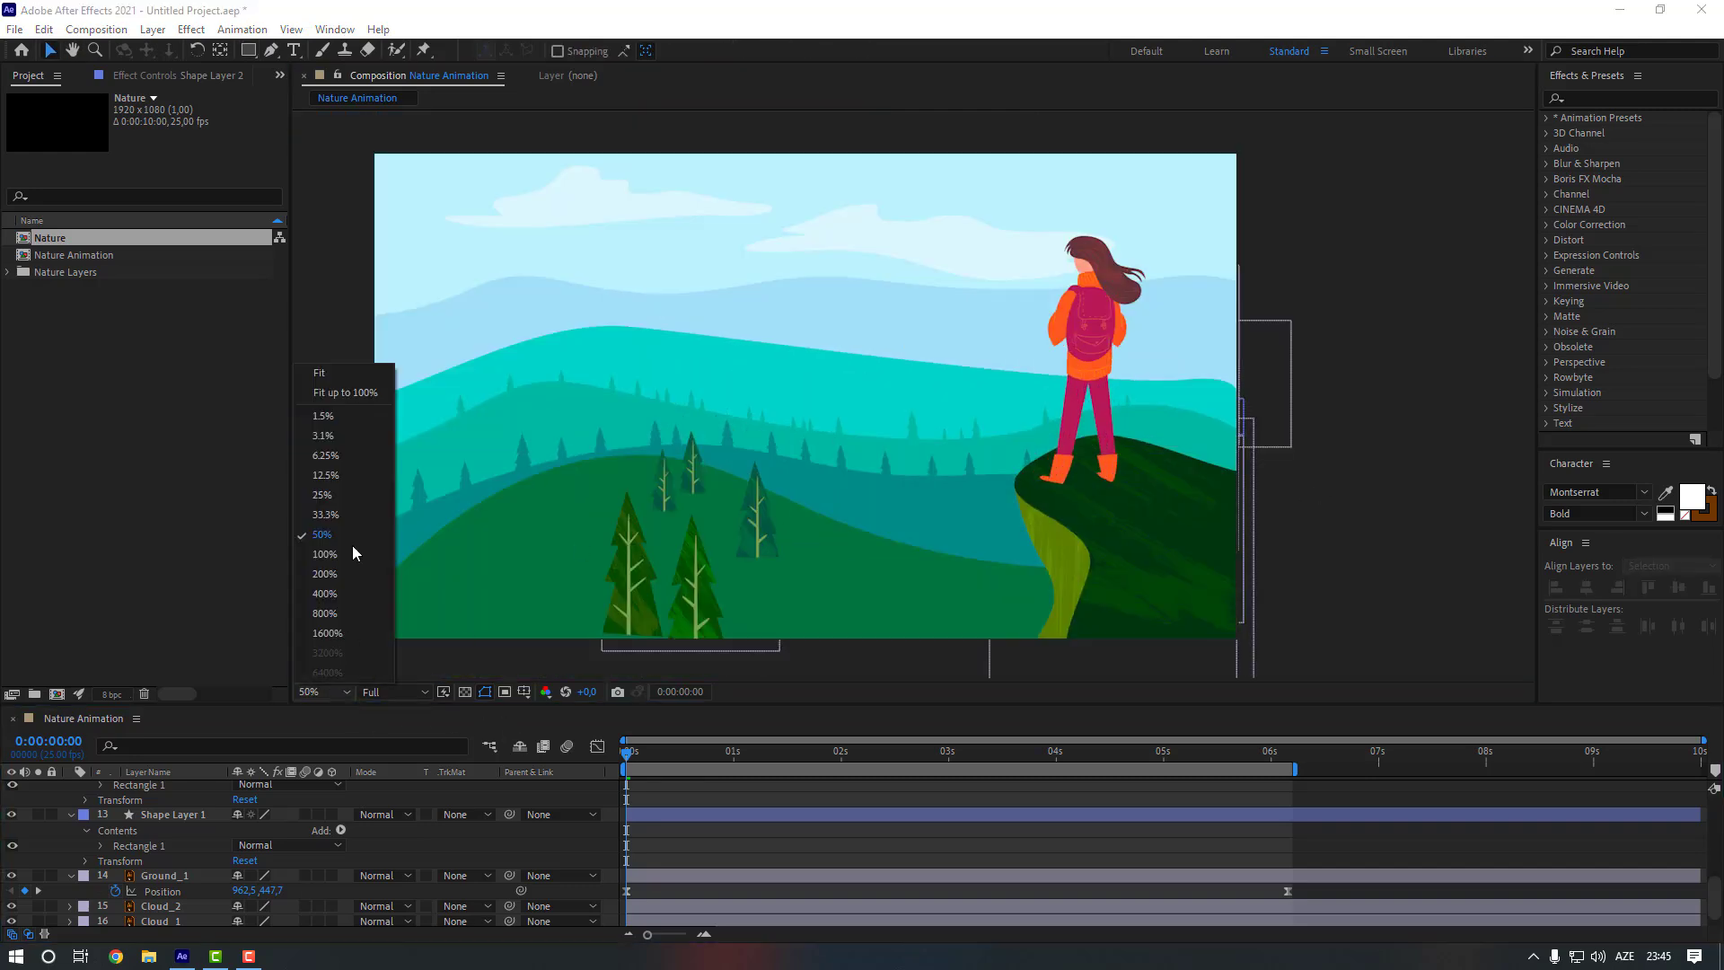
{"action": "left_click", "coordinate": [349, 397]}
{"action": "key", "text": "space"}
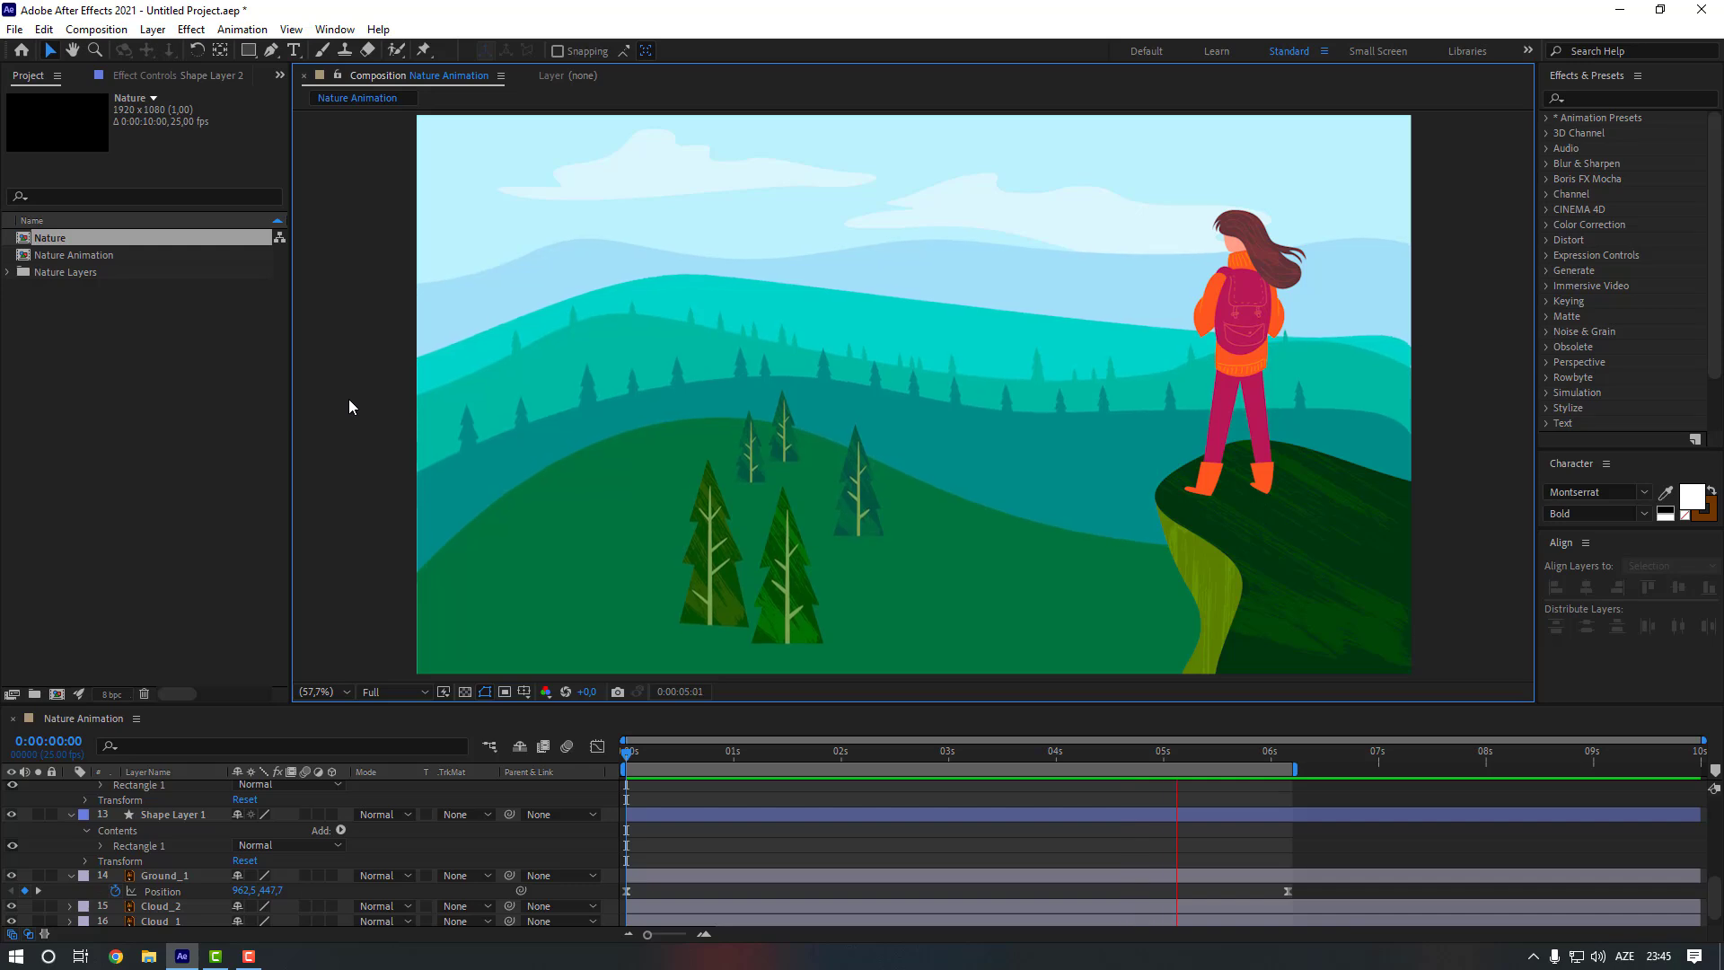
{"action": "left_click", "coordinate": [602, 597]}
Start Ground_5 lower at frame 0, around 960,0 by 993, and preview again
{"action": "scroll", "coordinate": [224, 865], "scroll_direction": "up", "scroll_amount": 6}
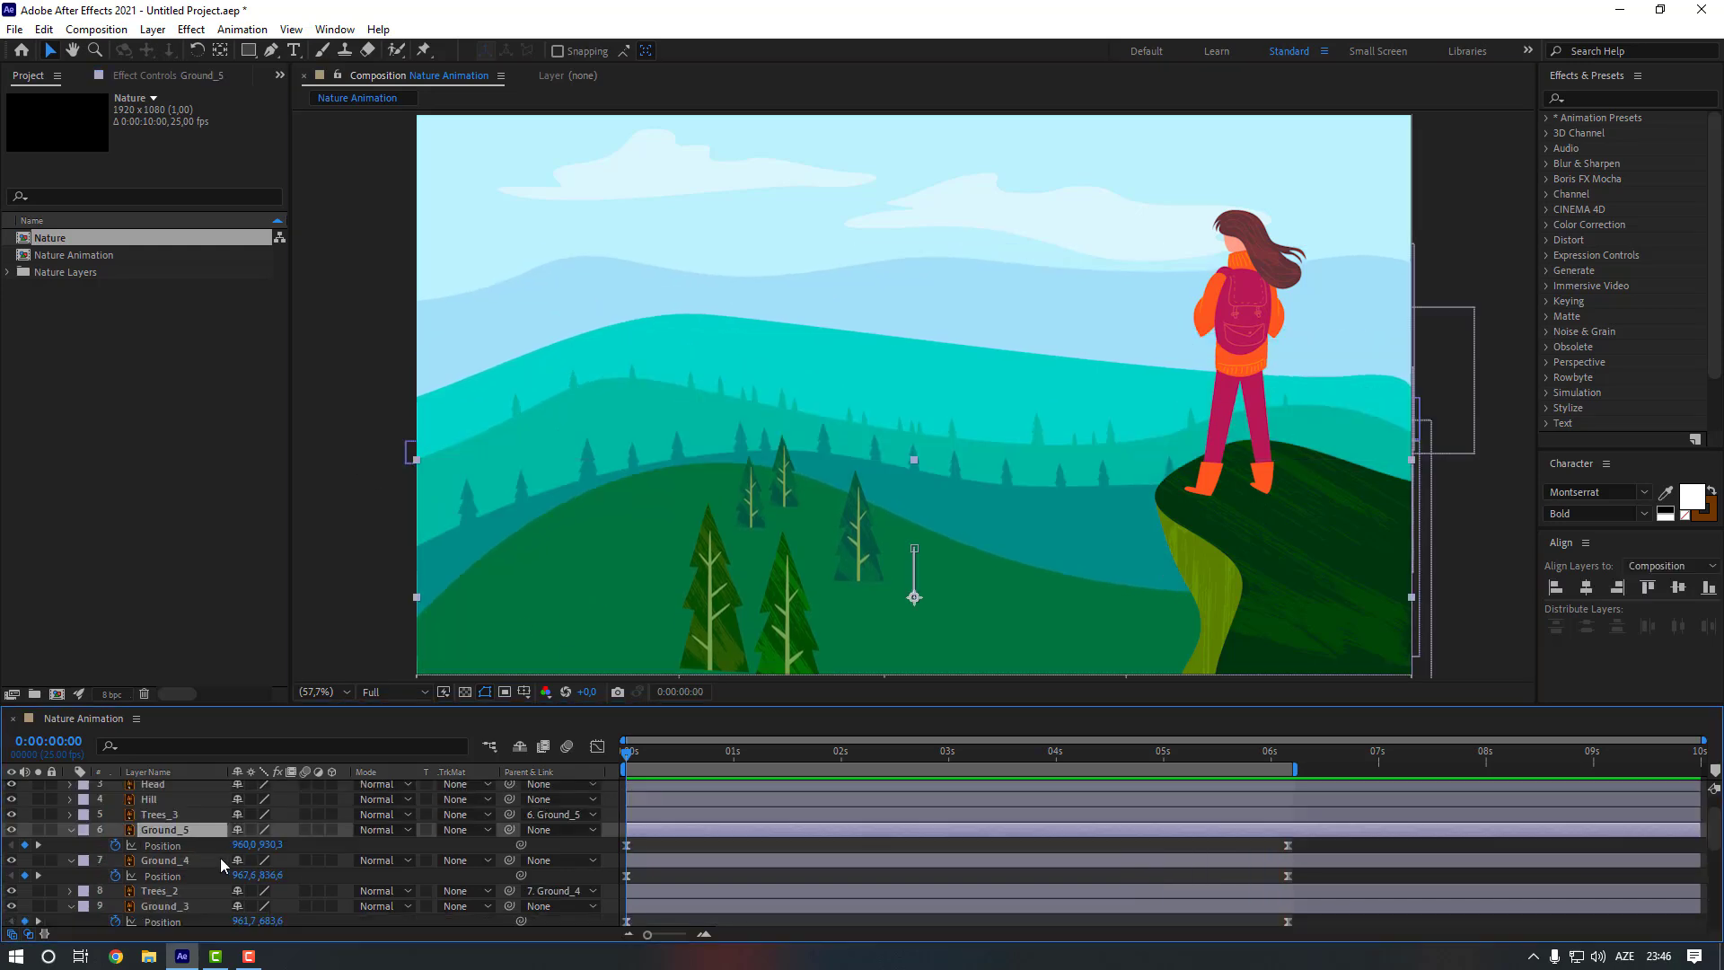
{"action": "scroll", "coordinate": [628, 611], "scroll_direction": "down", "scroll_amount": 2}
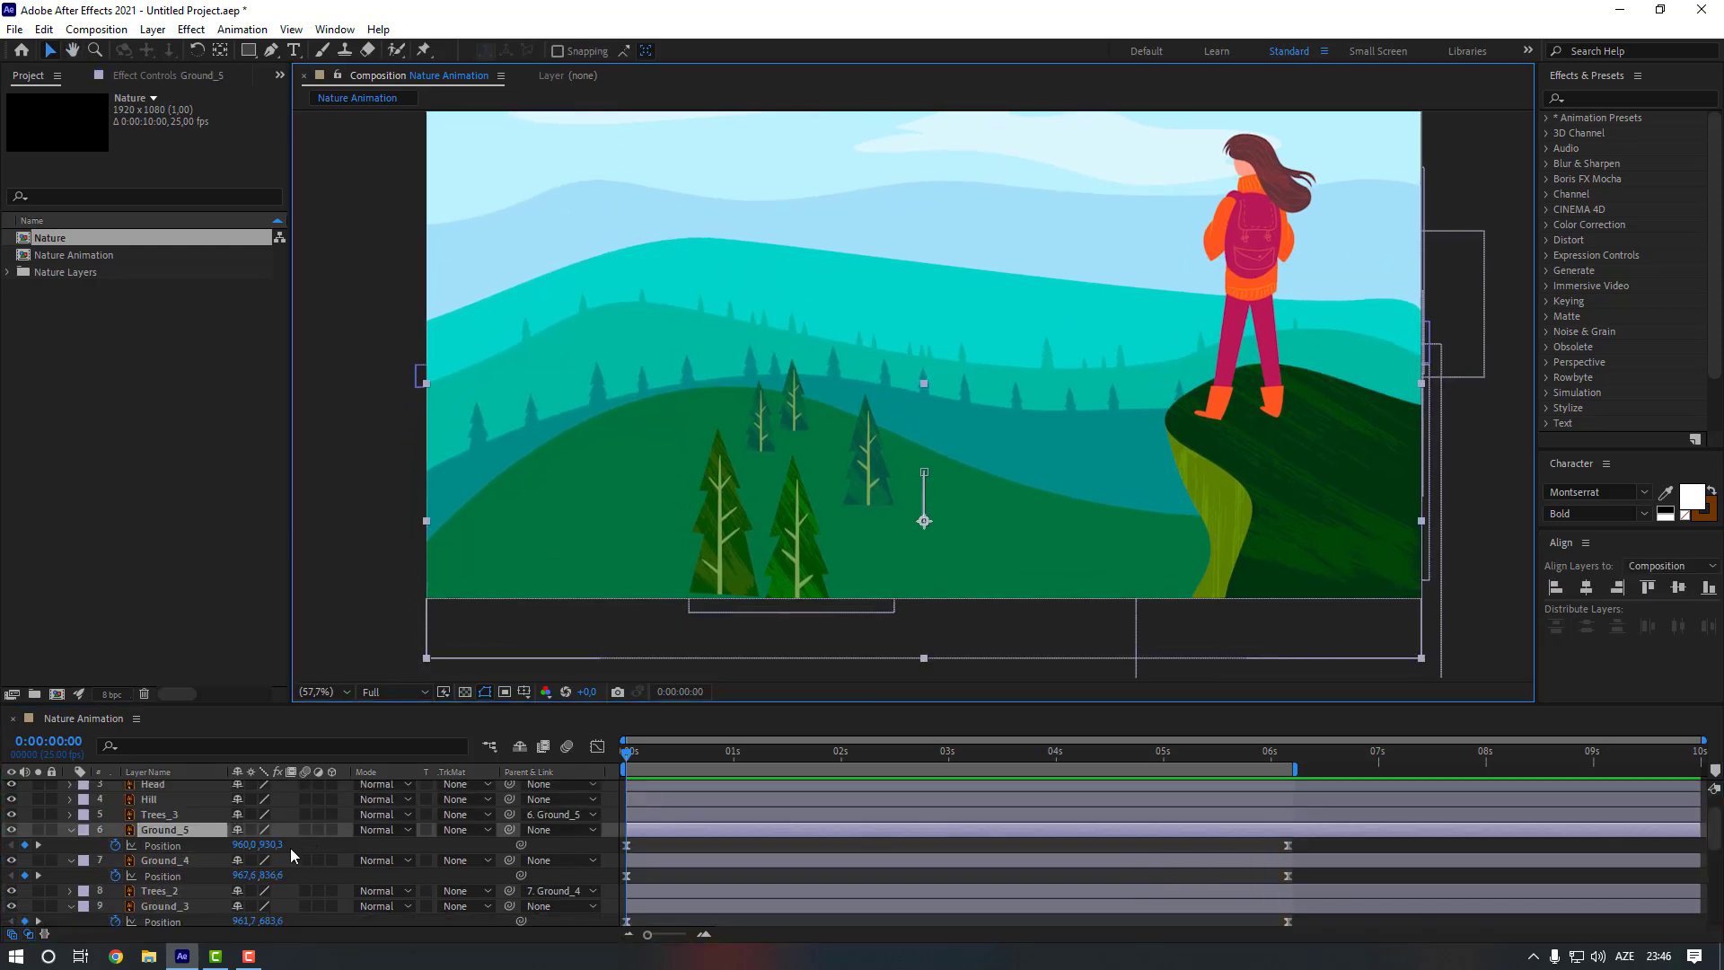
{"action": "mouse_move", "coordinate": [269, 845]}
{"action": "left_mouse_down"}
{"action": "mouse_move", "coordinate": [334, 846]}
{"action": "mouse_move", "coordinate": [293, 844]}
{"action": "left_mouse_up"}
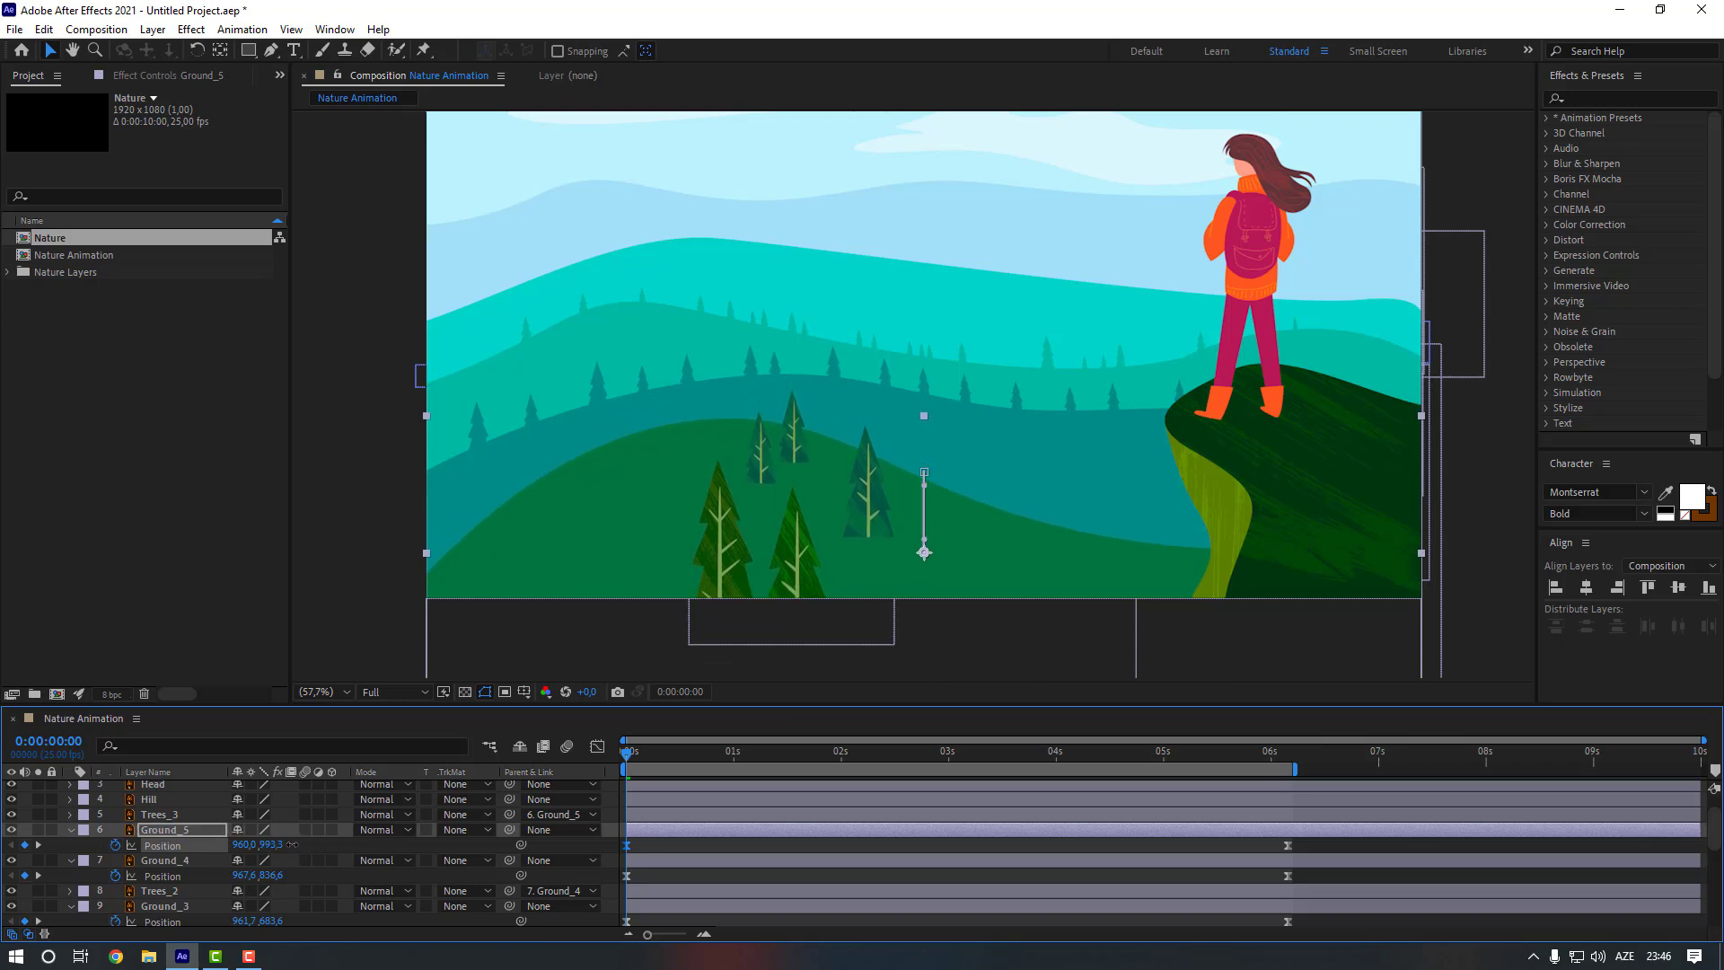
{"action": "left_click", "coordinate": [334, 422]}
{"action": "key", "text": "space"}
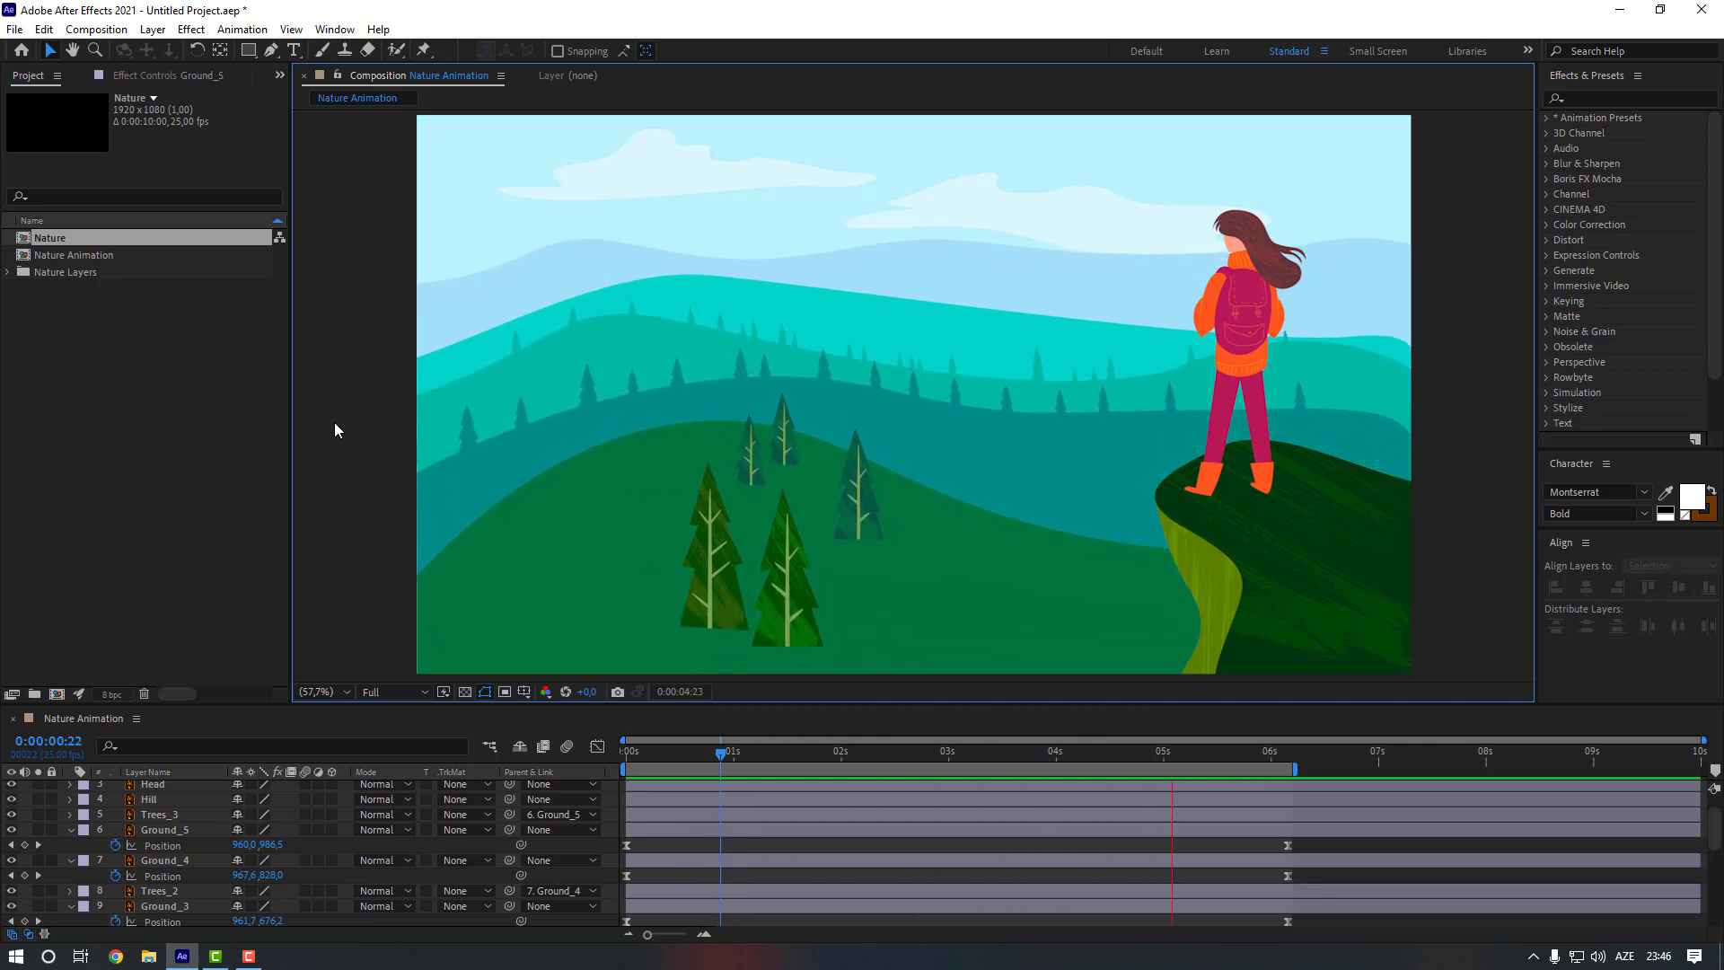
{"action": "key", "text": "space"}
Parent Woman to Hill and Hair to Head
{"action": "scroll", "coordinate": [185, 835], "scroll_direction": "up", "scroll_amount": 2}
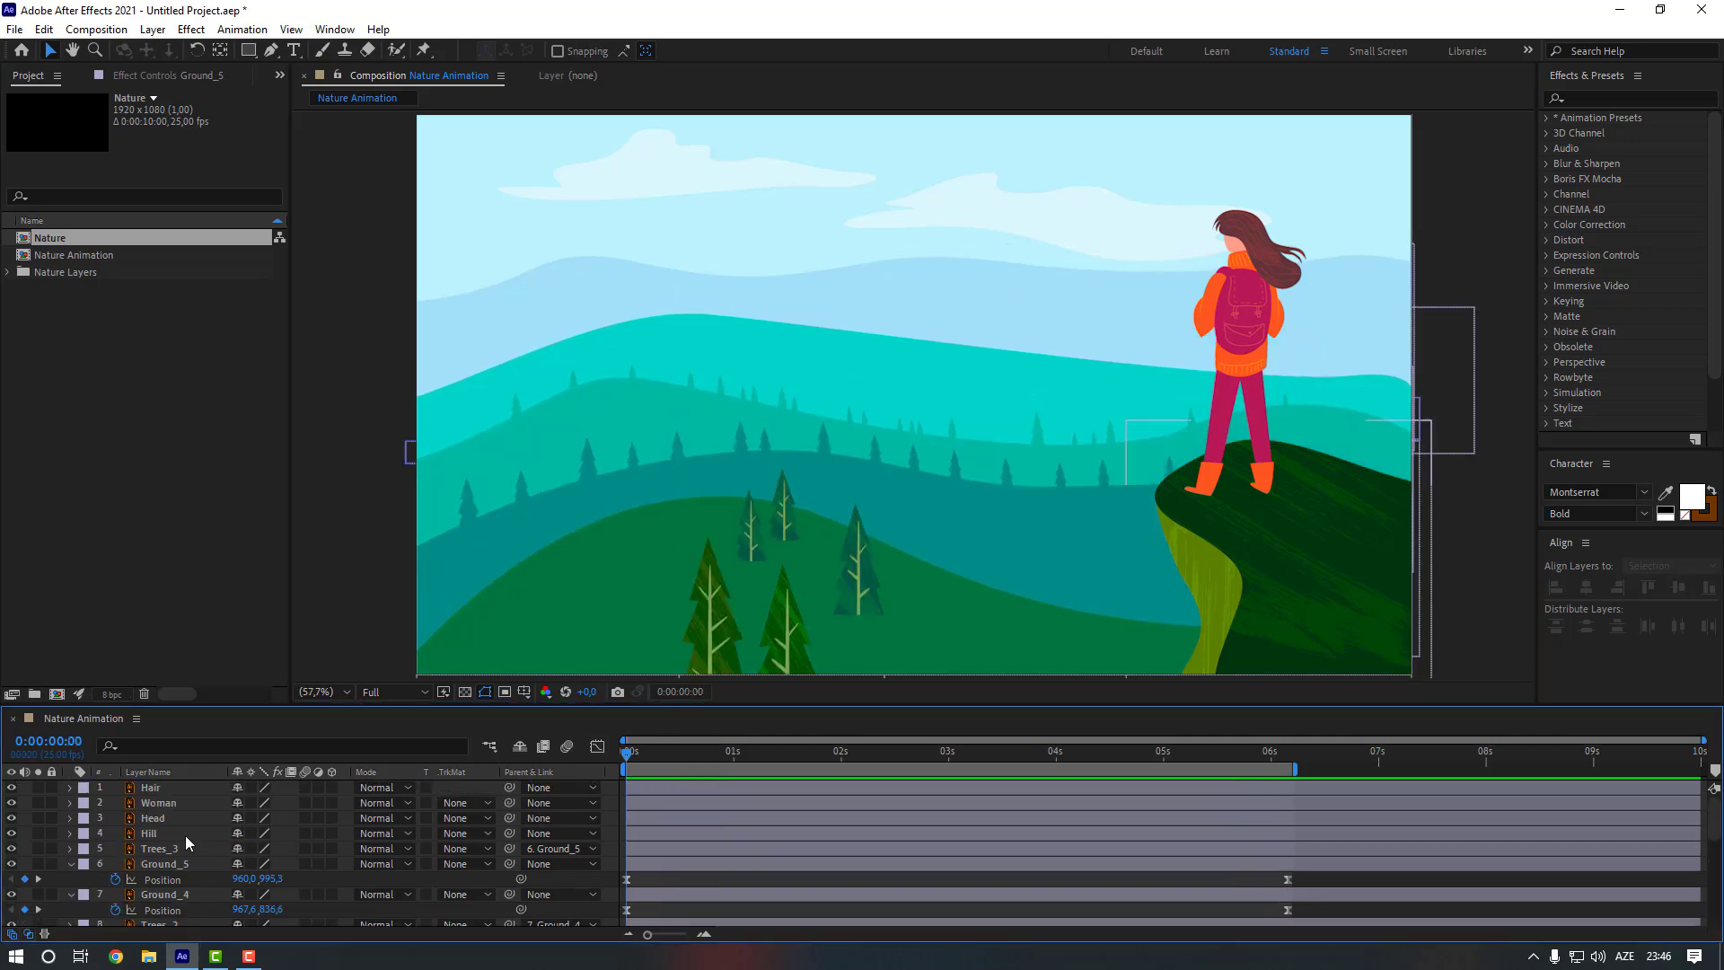
{"action": "left_click", "coordinate": [180, 804]}
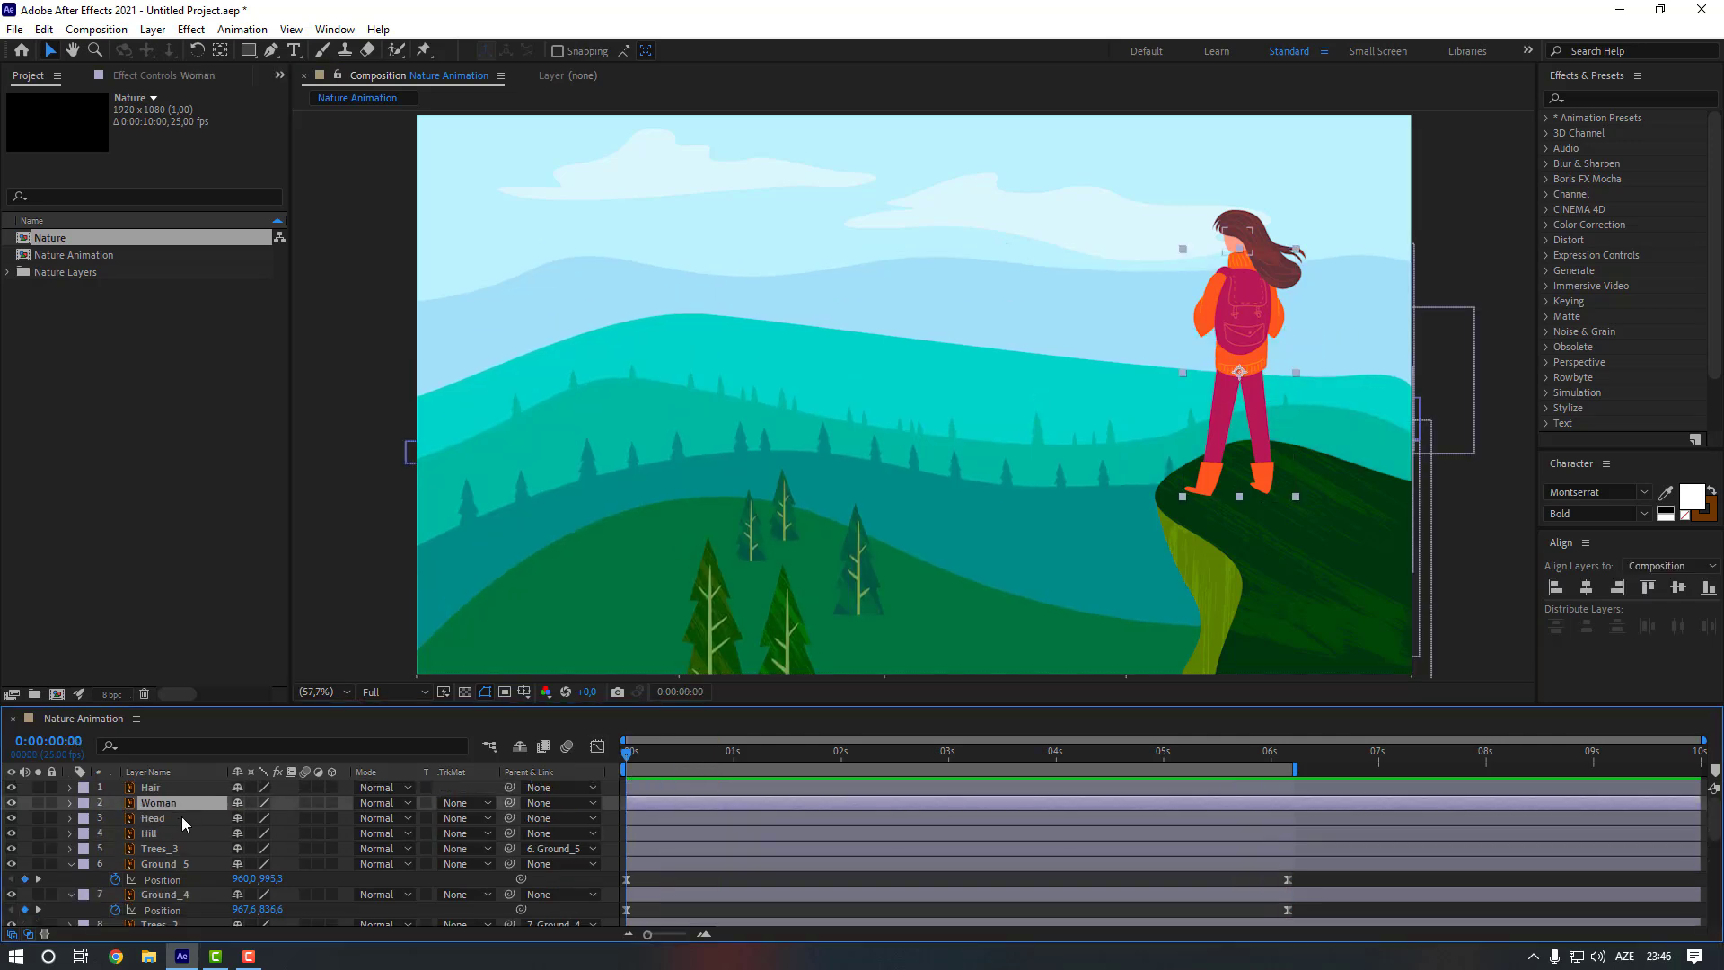
{"action": "left_click_drag", "start_coordinate": [406, 810], "coordinate": [180, 833]}
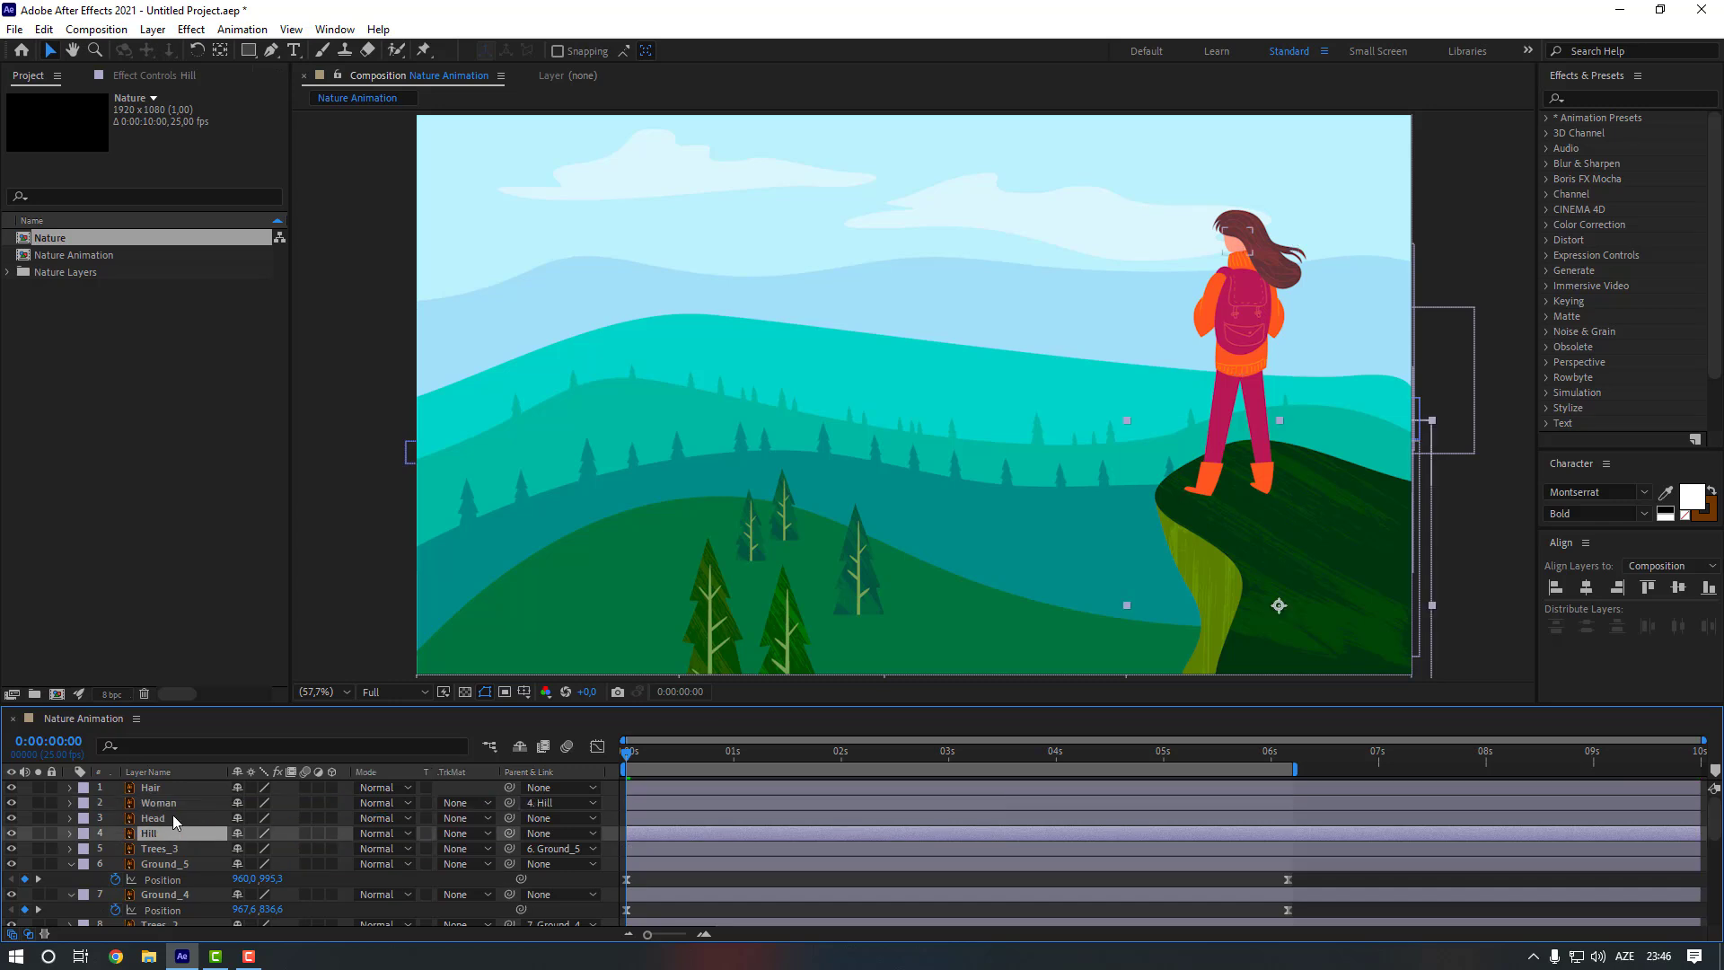
{"action": "left_click", "coordinate": [170, 788]}
{"action": "left_click_drag", "start_coordinate": [509, 788], "coordinate": [187, 806]}
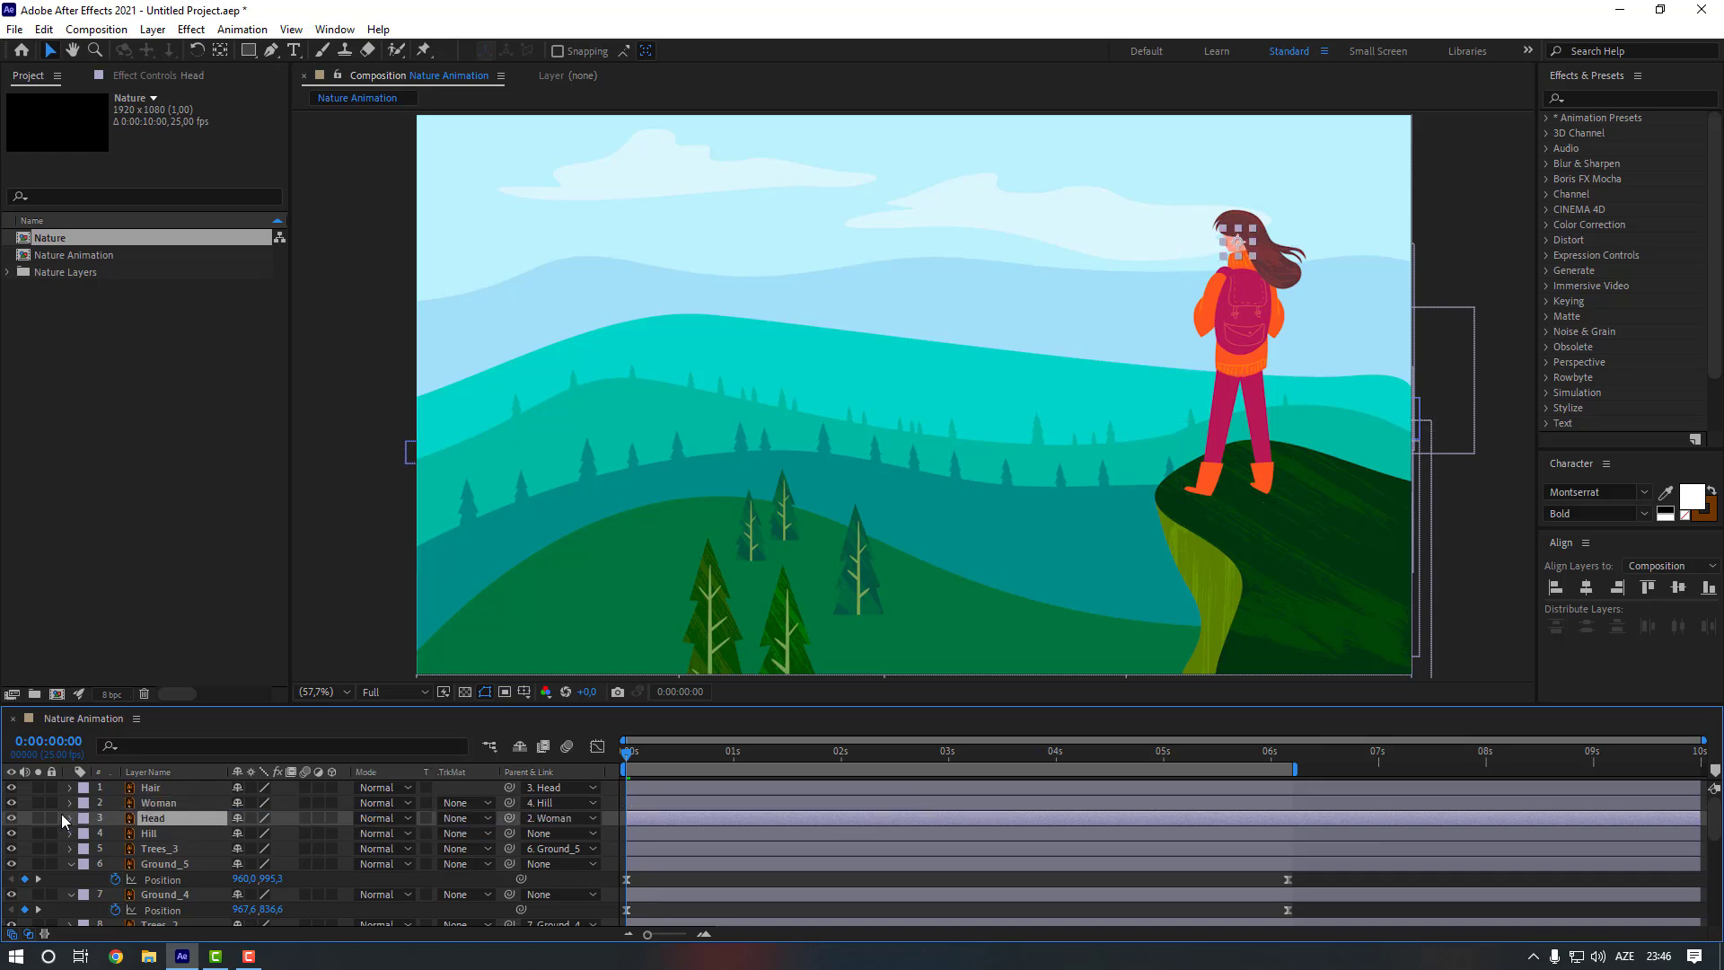
Solo Head and move its anchor point down to the neck with Pan Behind
{"action": "left_click", "coordinate": [38, 817]}
{"action": "scroll", "coordinate": [660, 363], "scroll_direction": "up", "scroll_amount": 5}
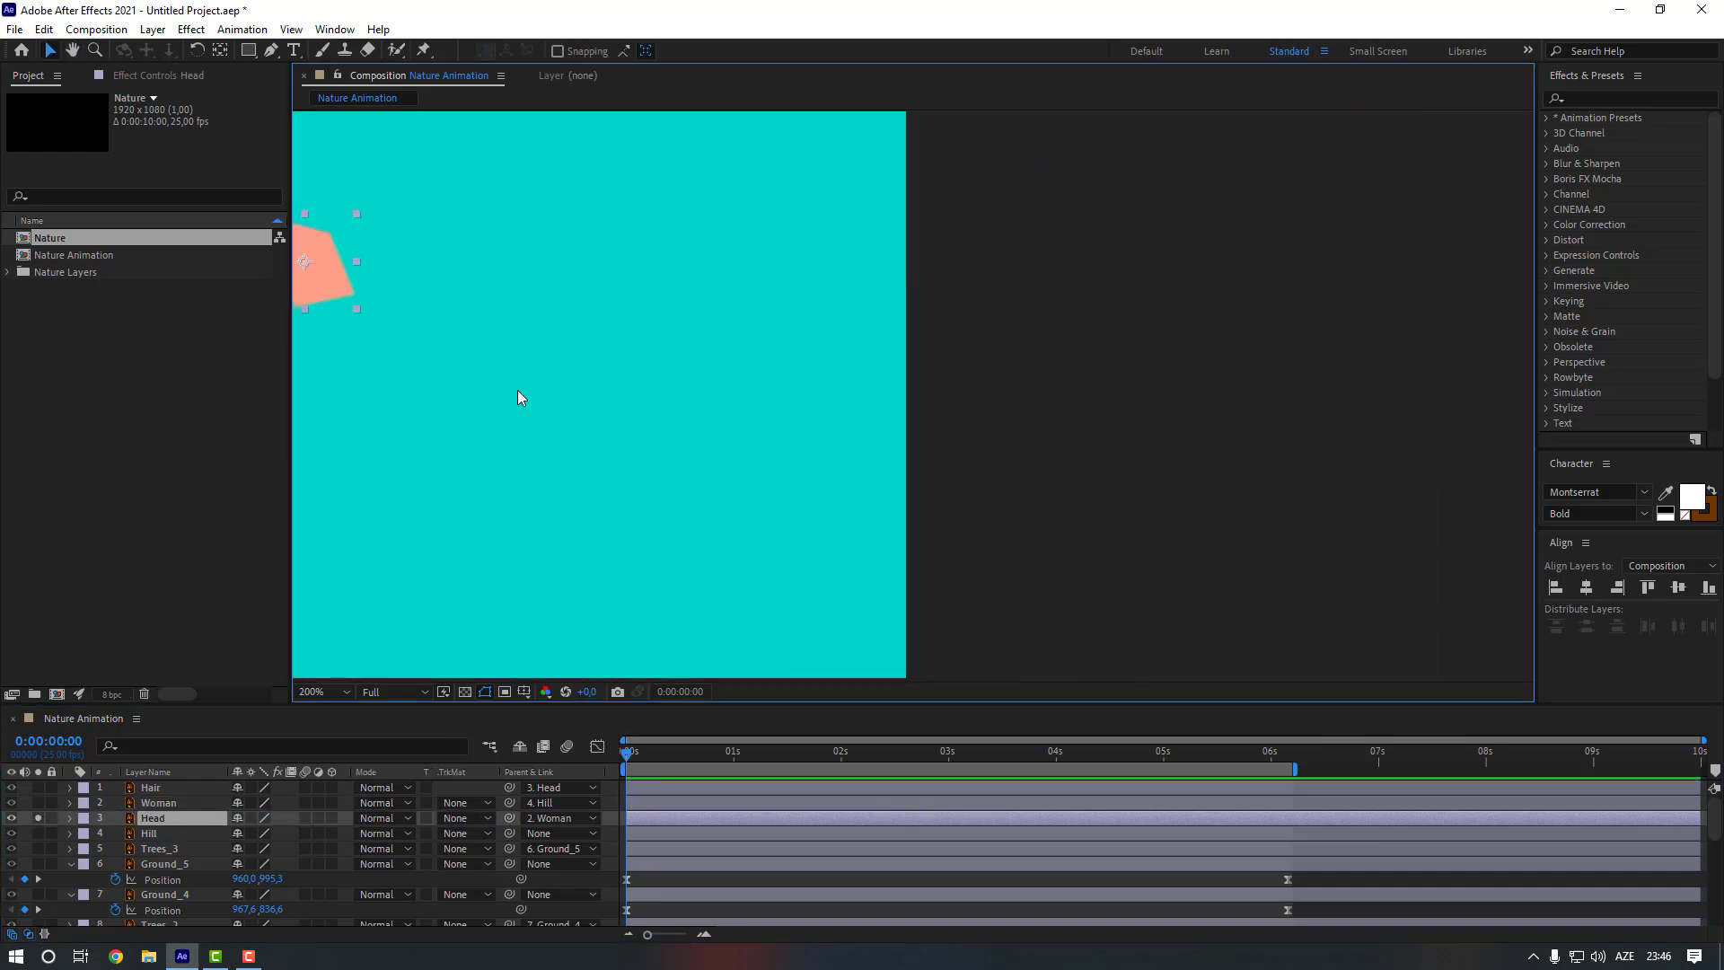
{"action": "left_click_drag", "start_coordinate": [520, 398], "coordinate": [917, 462]}
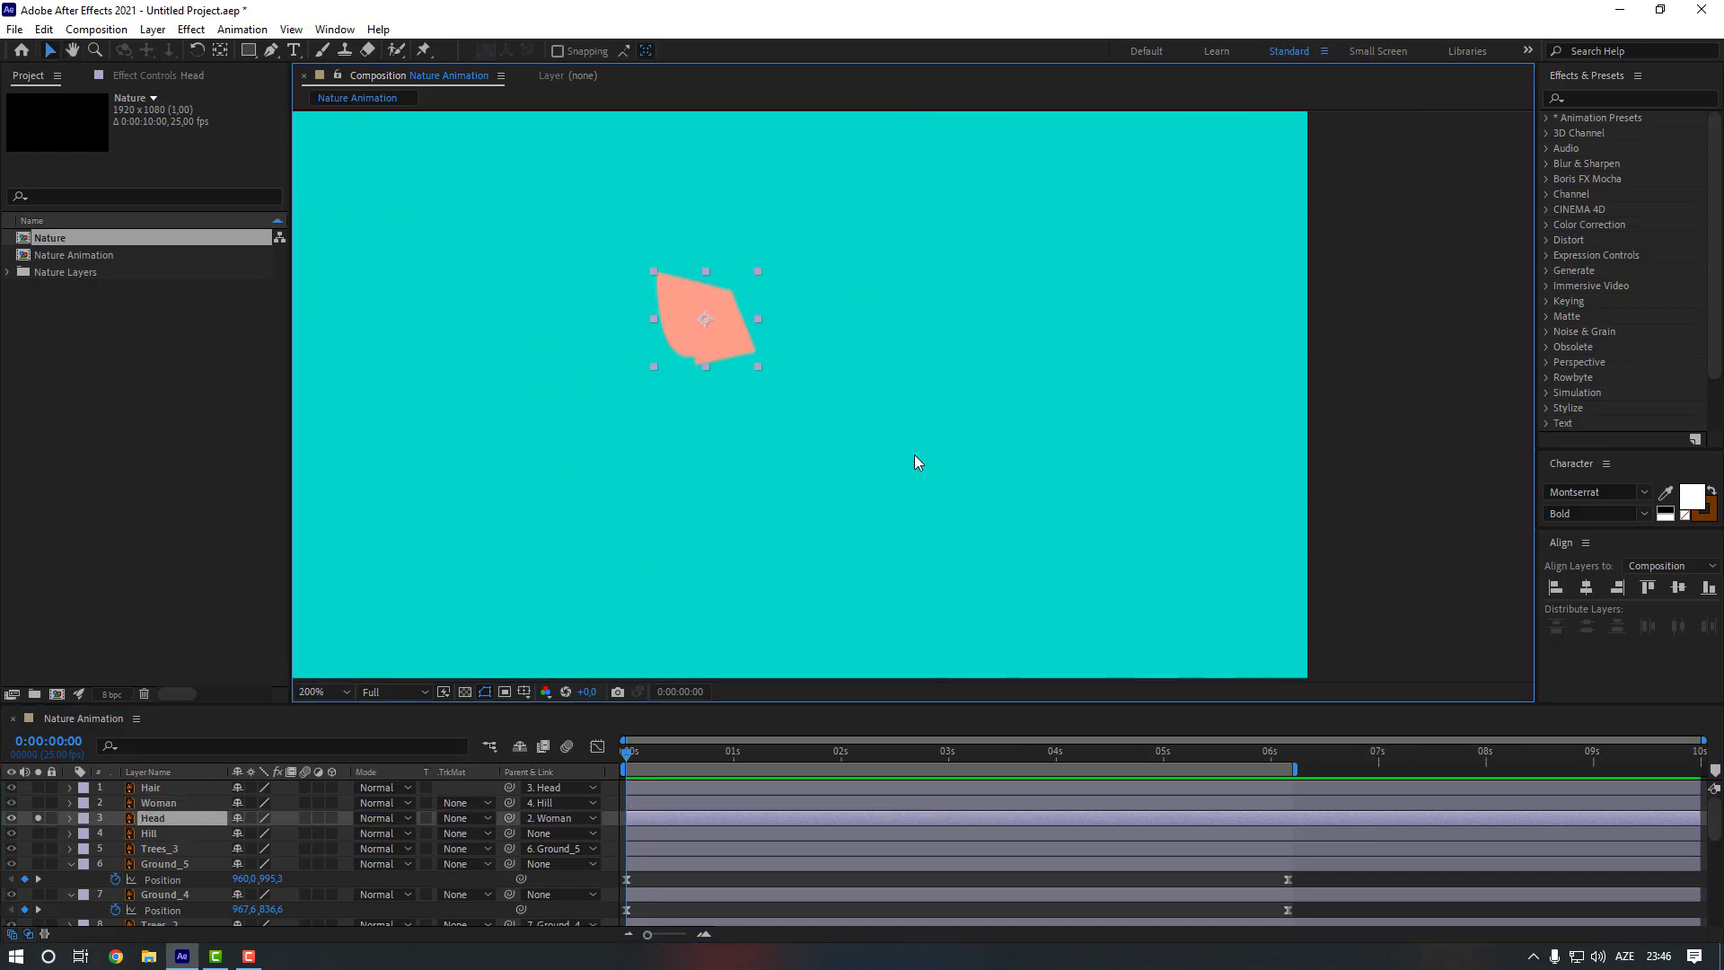
{"action": "left_click", "coordinate": [221, 53]}
{"action": "left_click_drag", "start_coordinate": [709, 325], "coordinate": [730, 355]}
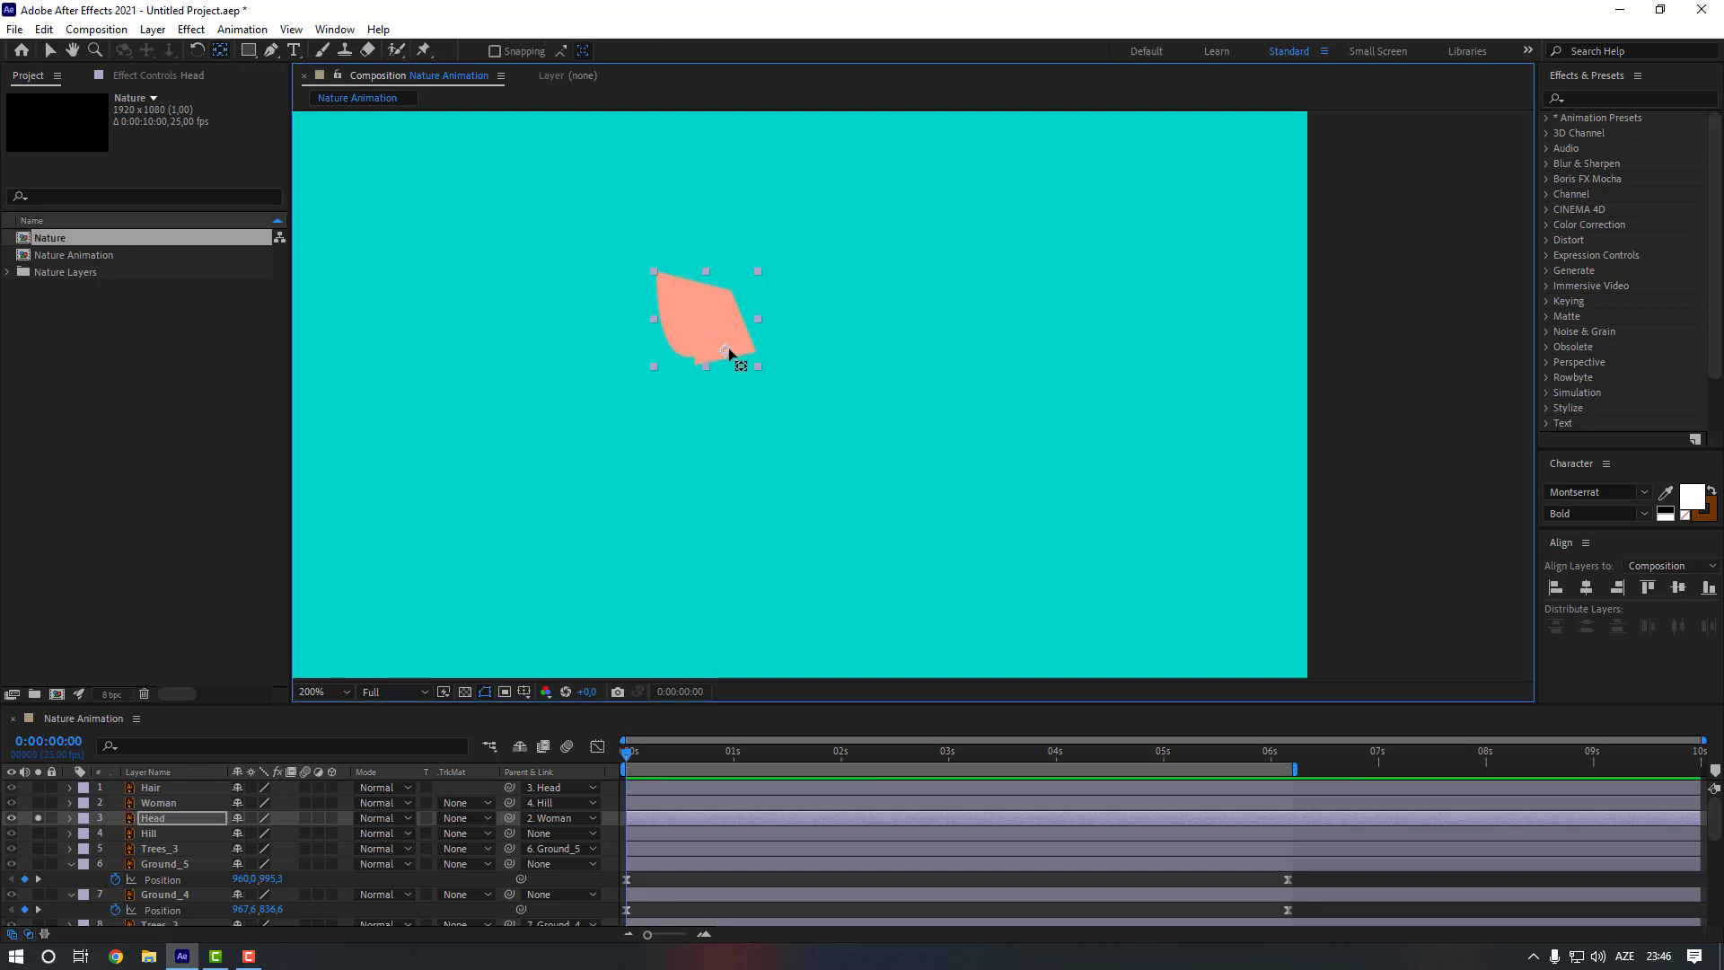
{"action": "left_click", "coordinate": [36, 816]}
{"action": "key", "text": "v"}
{"action": "scroll", "coordinate": [613, 449], "scroll_direction": "down", "scroll_amount": 4}
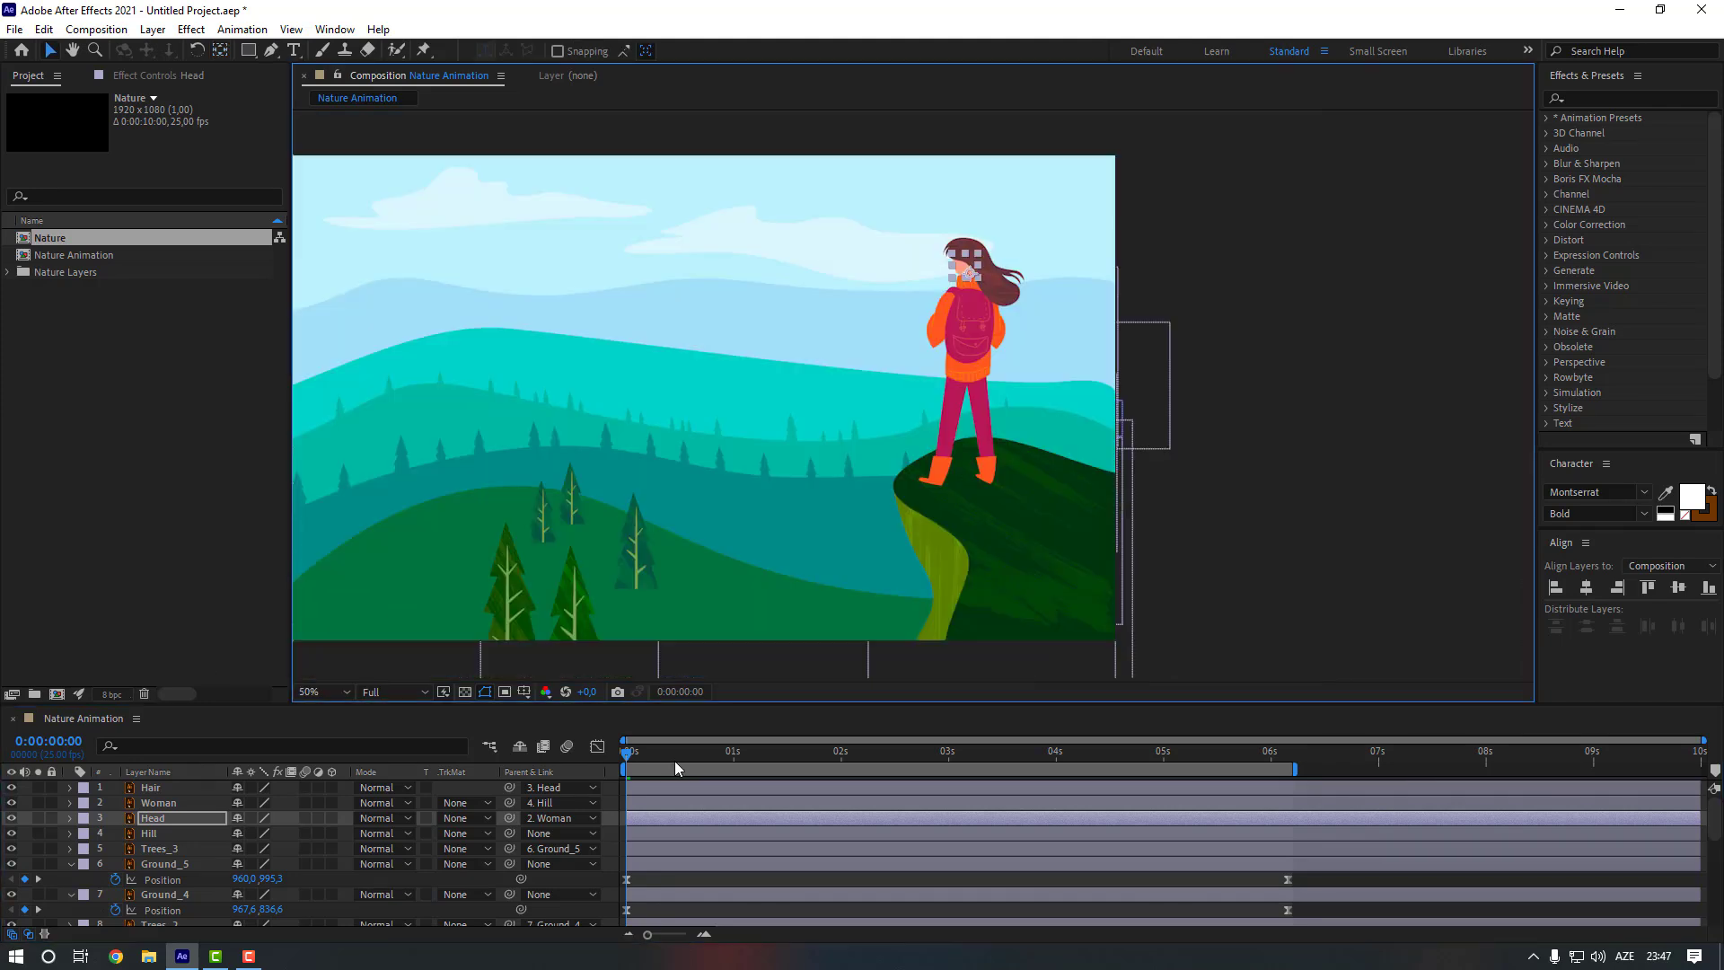
Keyframe Head's Rotation at 0°, then -10° ten frames later
{"action": "left_click", "coordinate": [675, 762]}
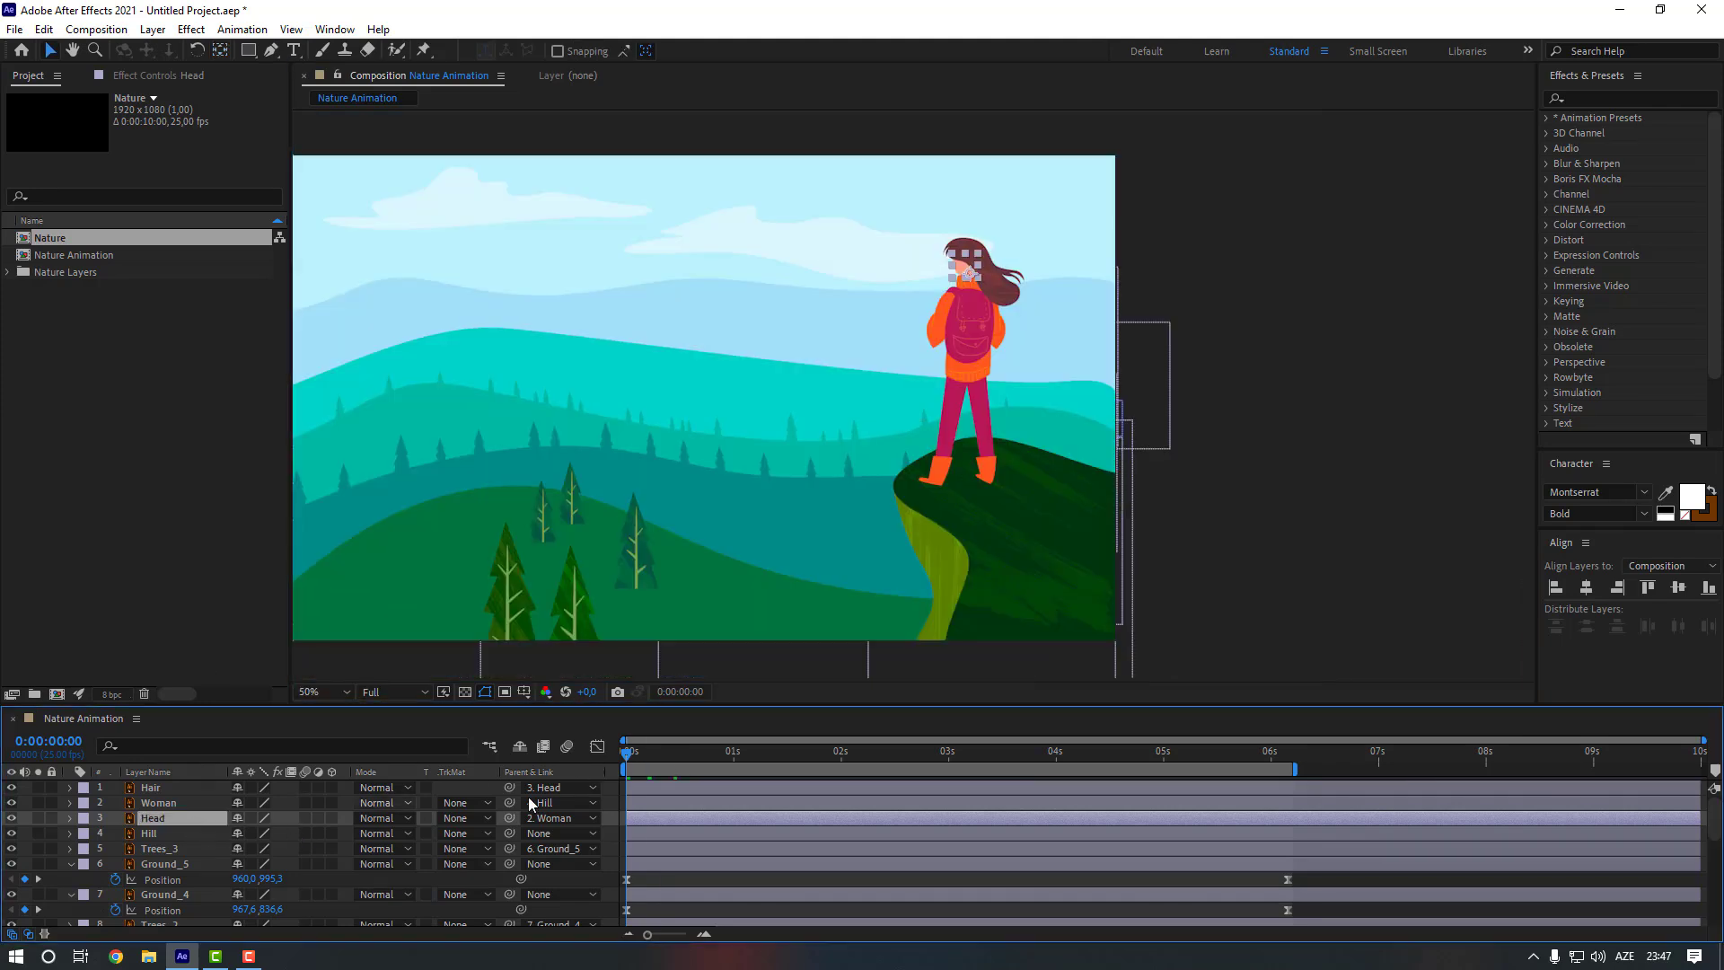
{"action": "key", "text": "r"}
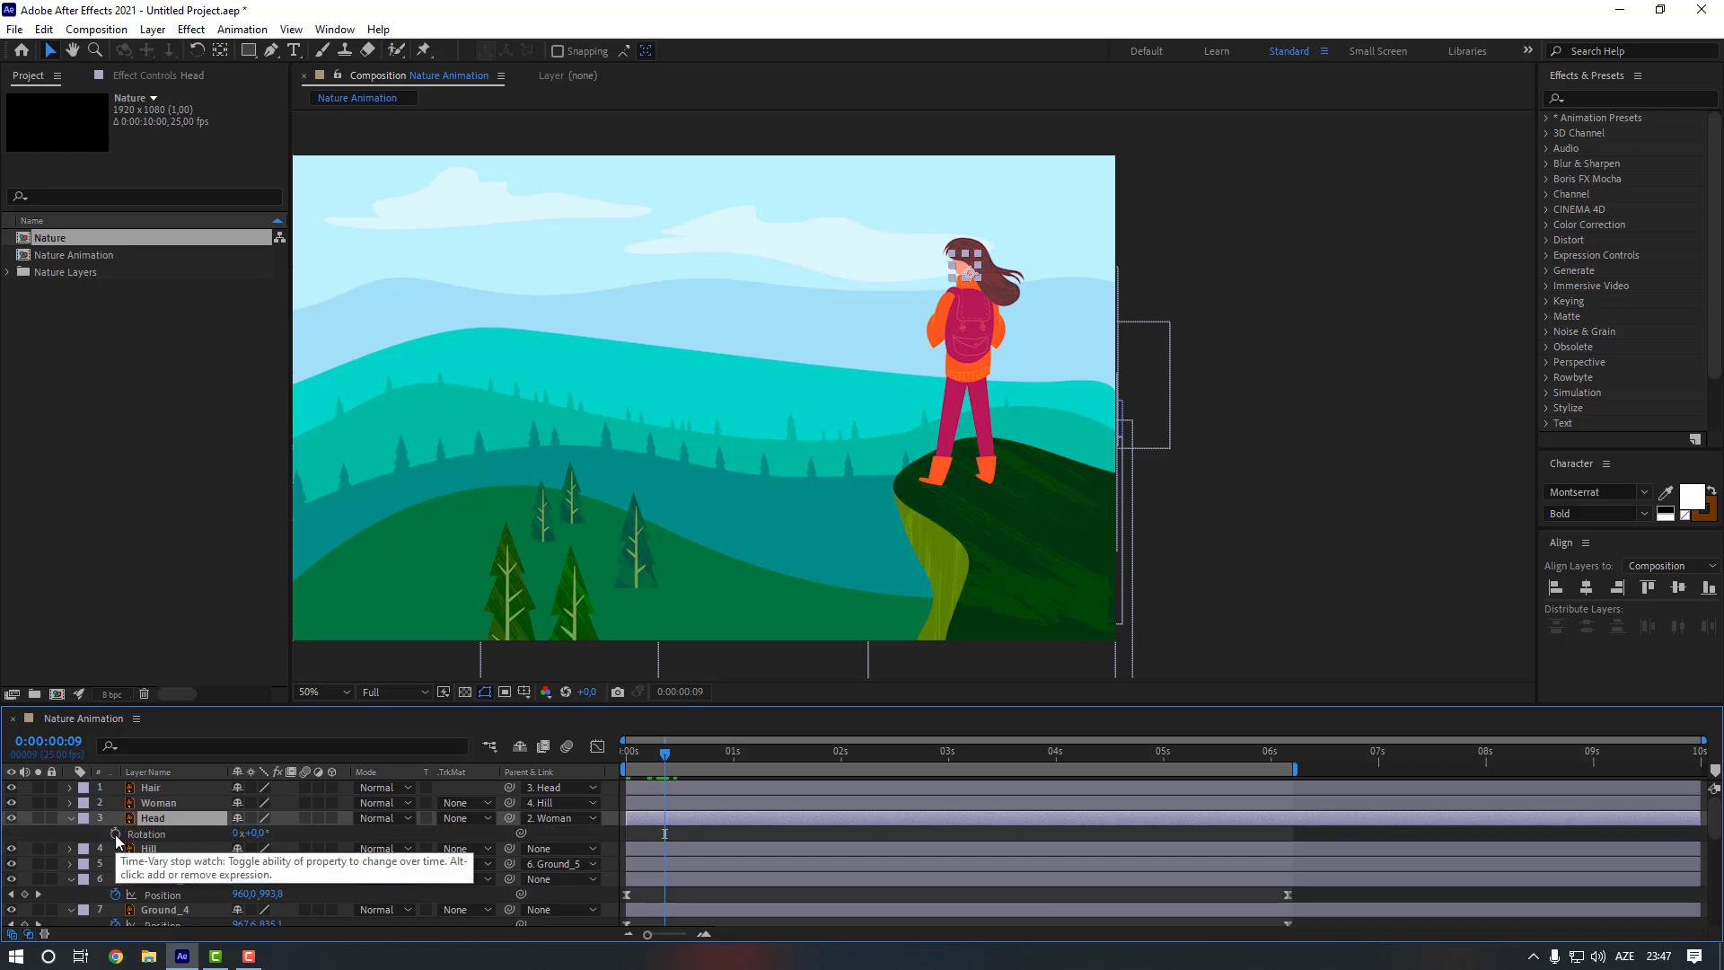
{"action": "left_click", "coordinate": [115, 834]}
{"action": "key", "text": "shift+Page_Down"}
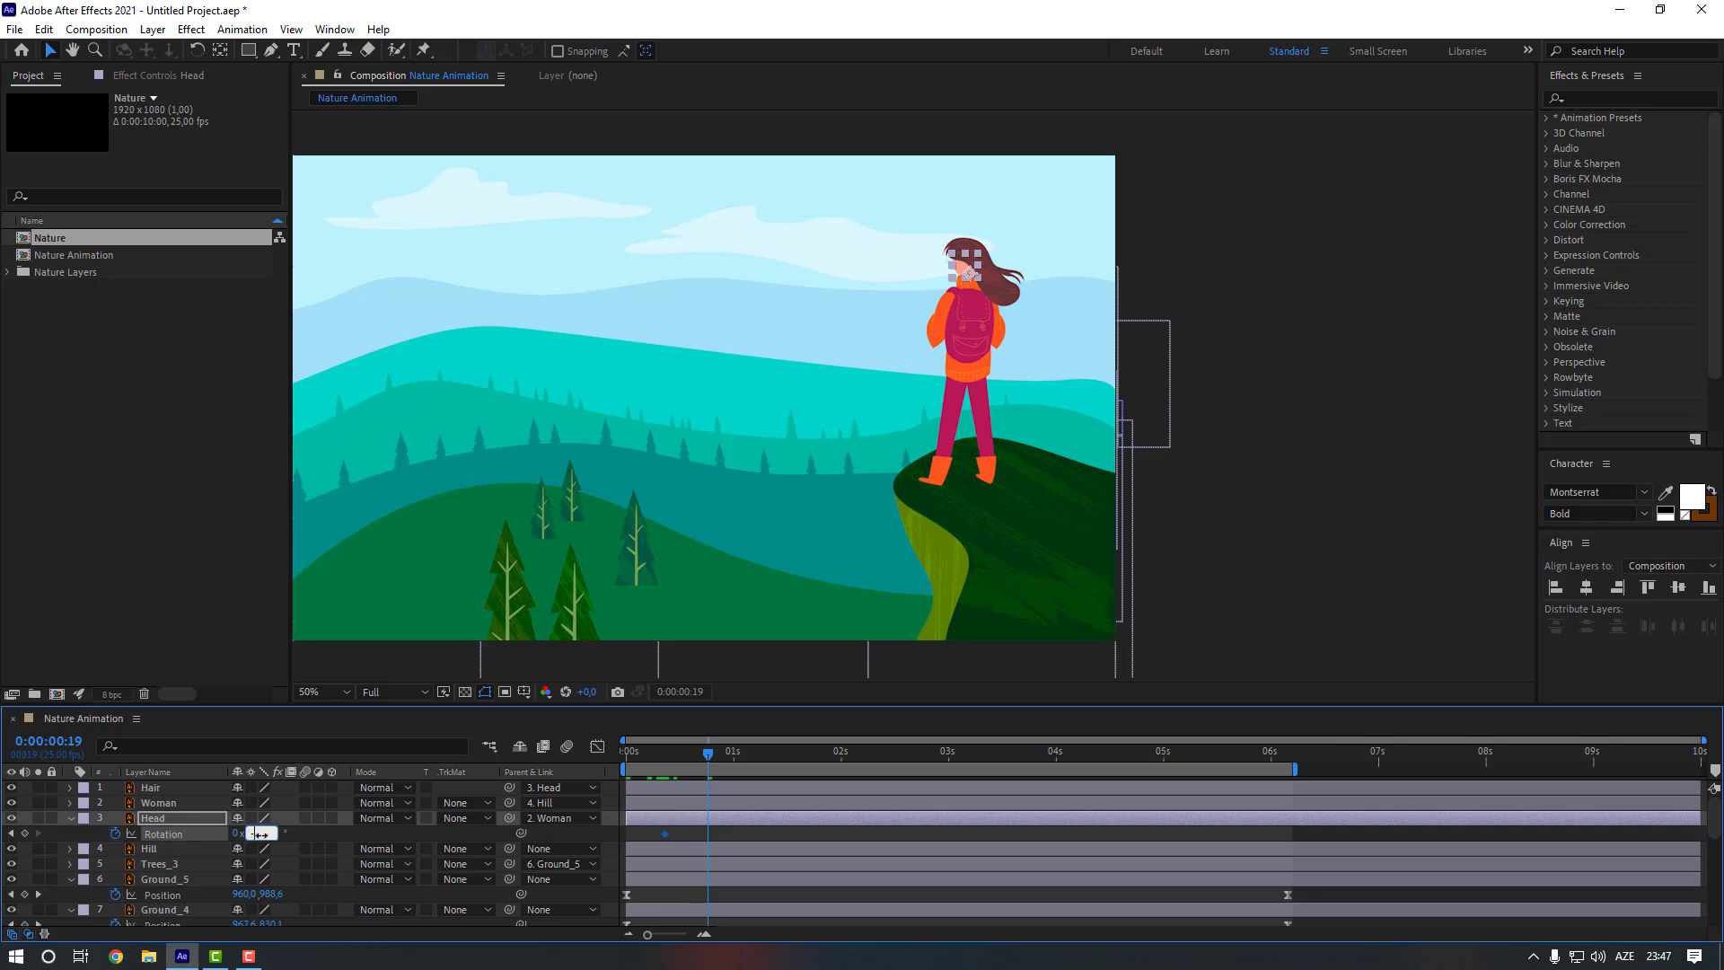
{"action": "left_click_drag", "start_coordinate": [260, 834], "coordinate": [246, 834]}
{"action": "left_click_drag", "start_coordinate": [811, 752], "coordinate": [832, 753]}
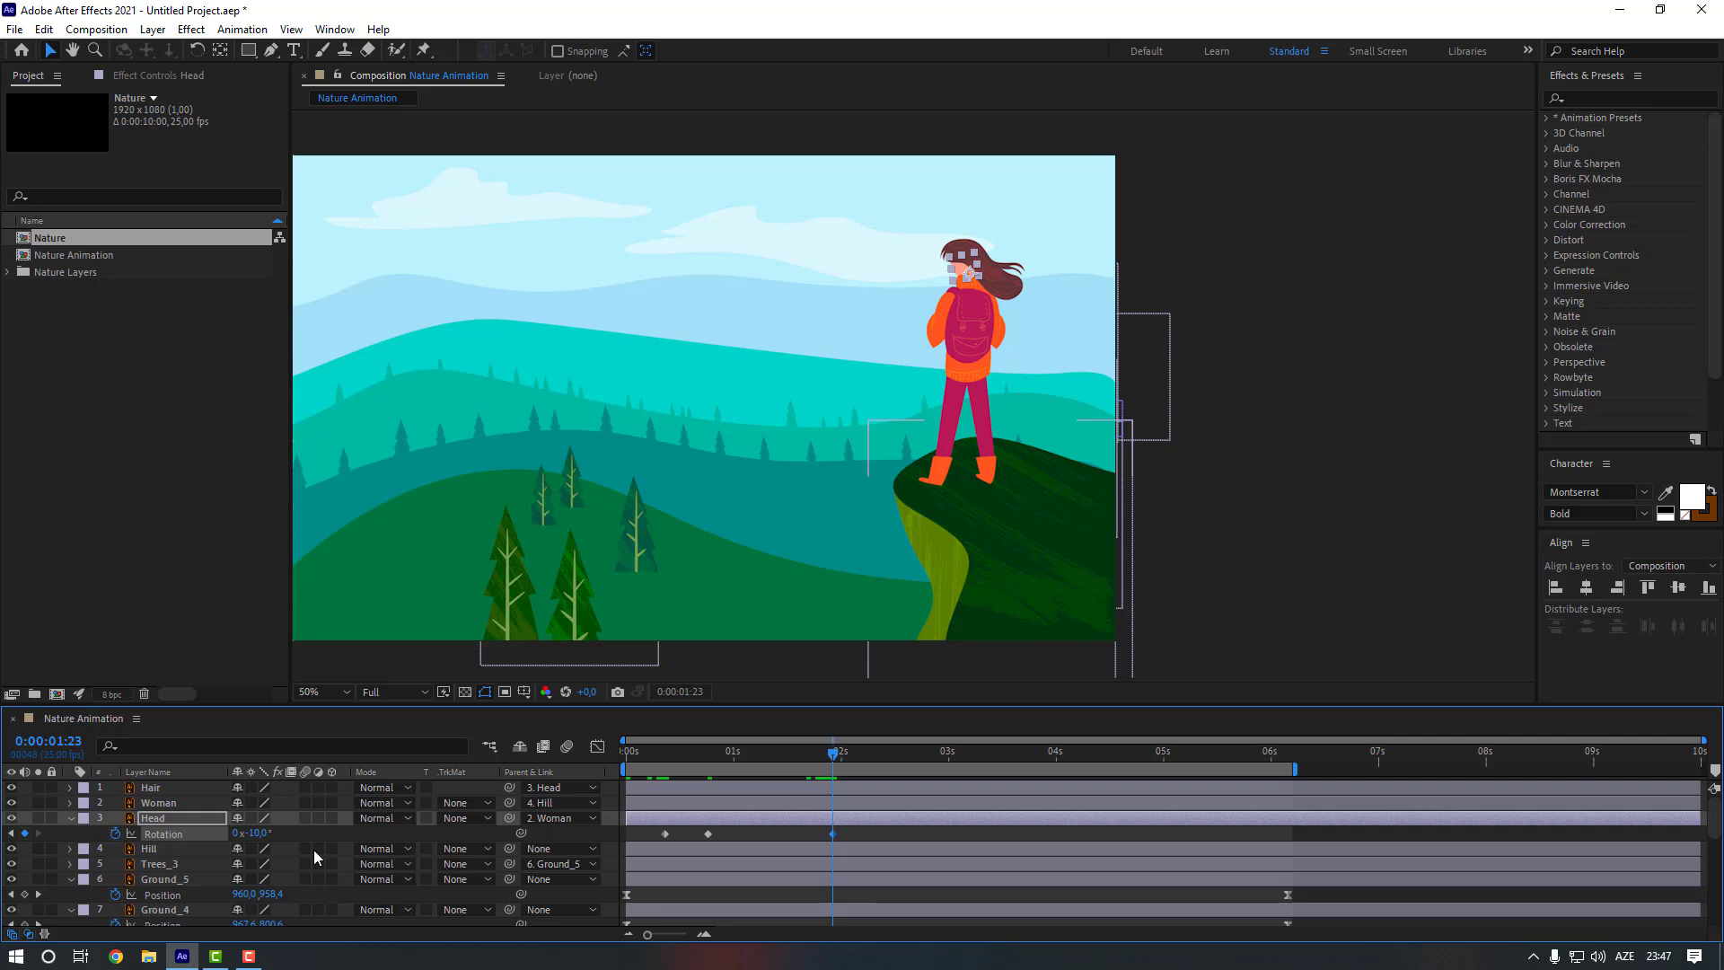
Add further Head rotation keyframes of 3° and -6°
{"action": "key", "text": "shift+Page_Down"}
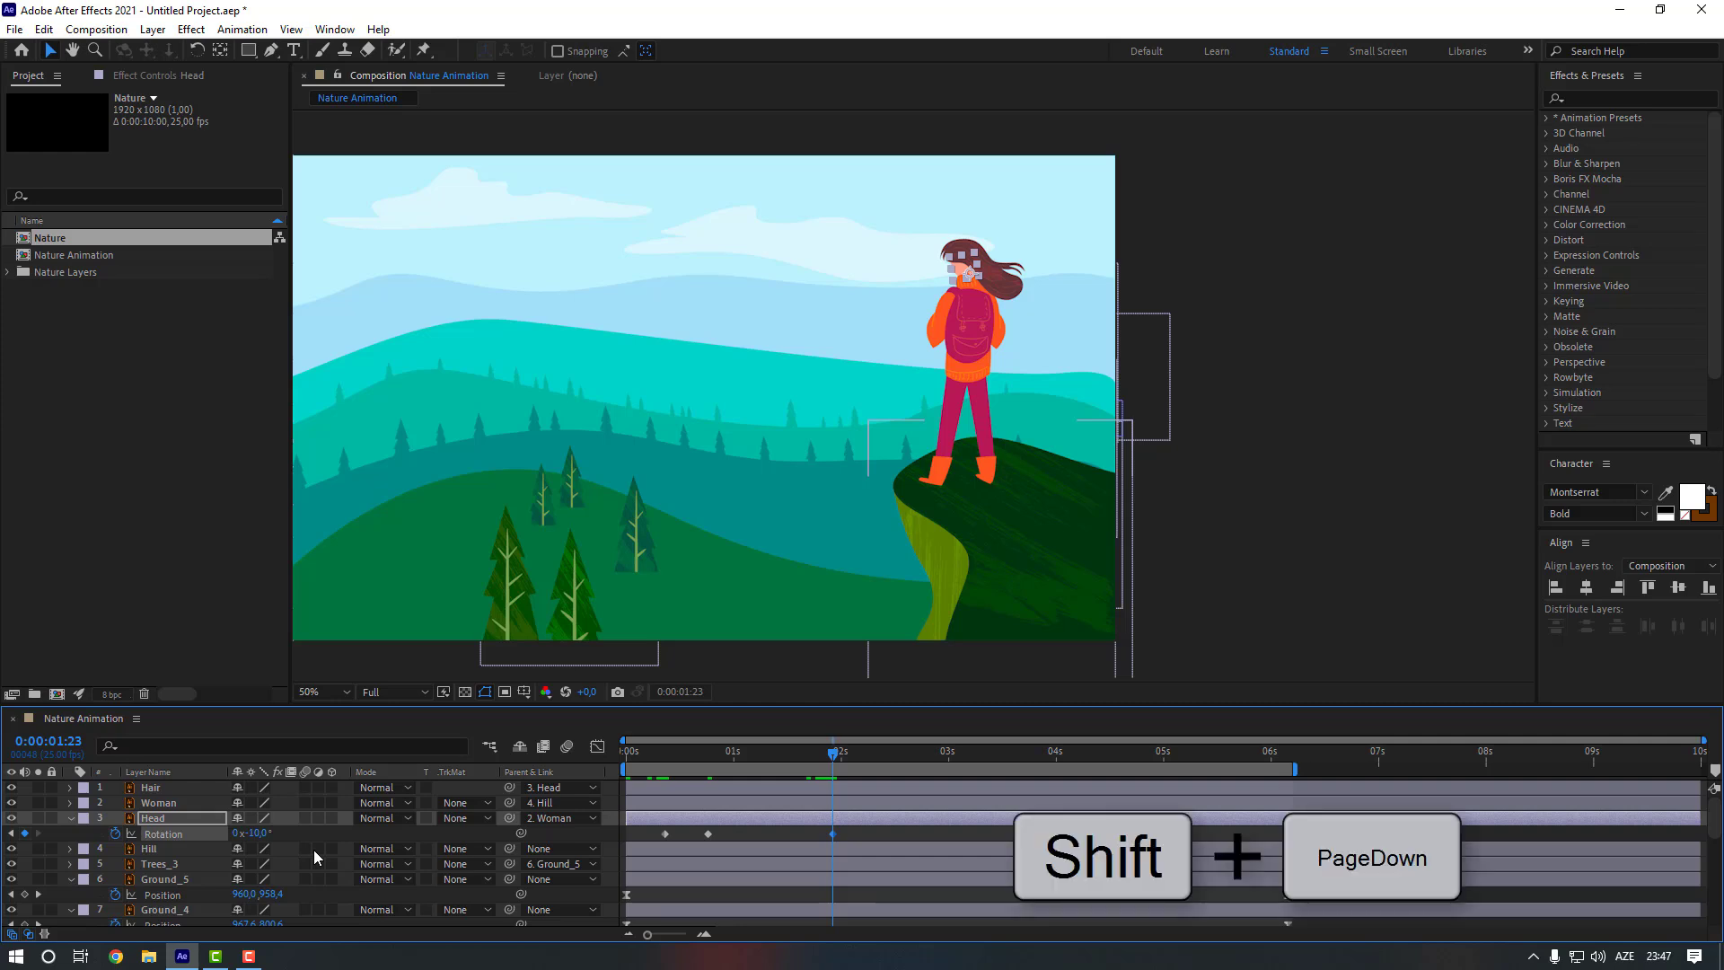
{"action": "type", "text": "3"}
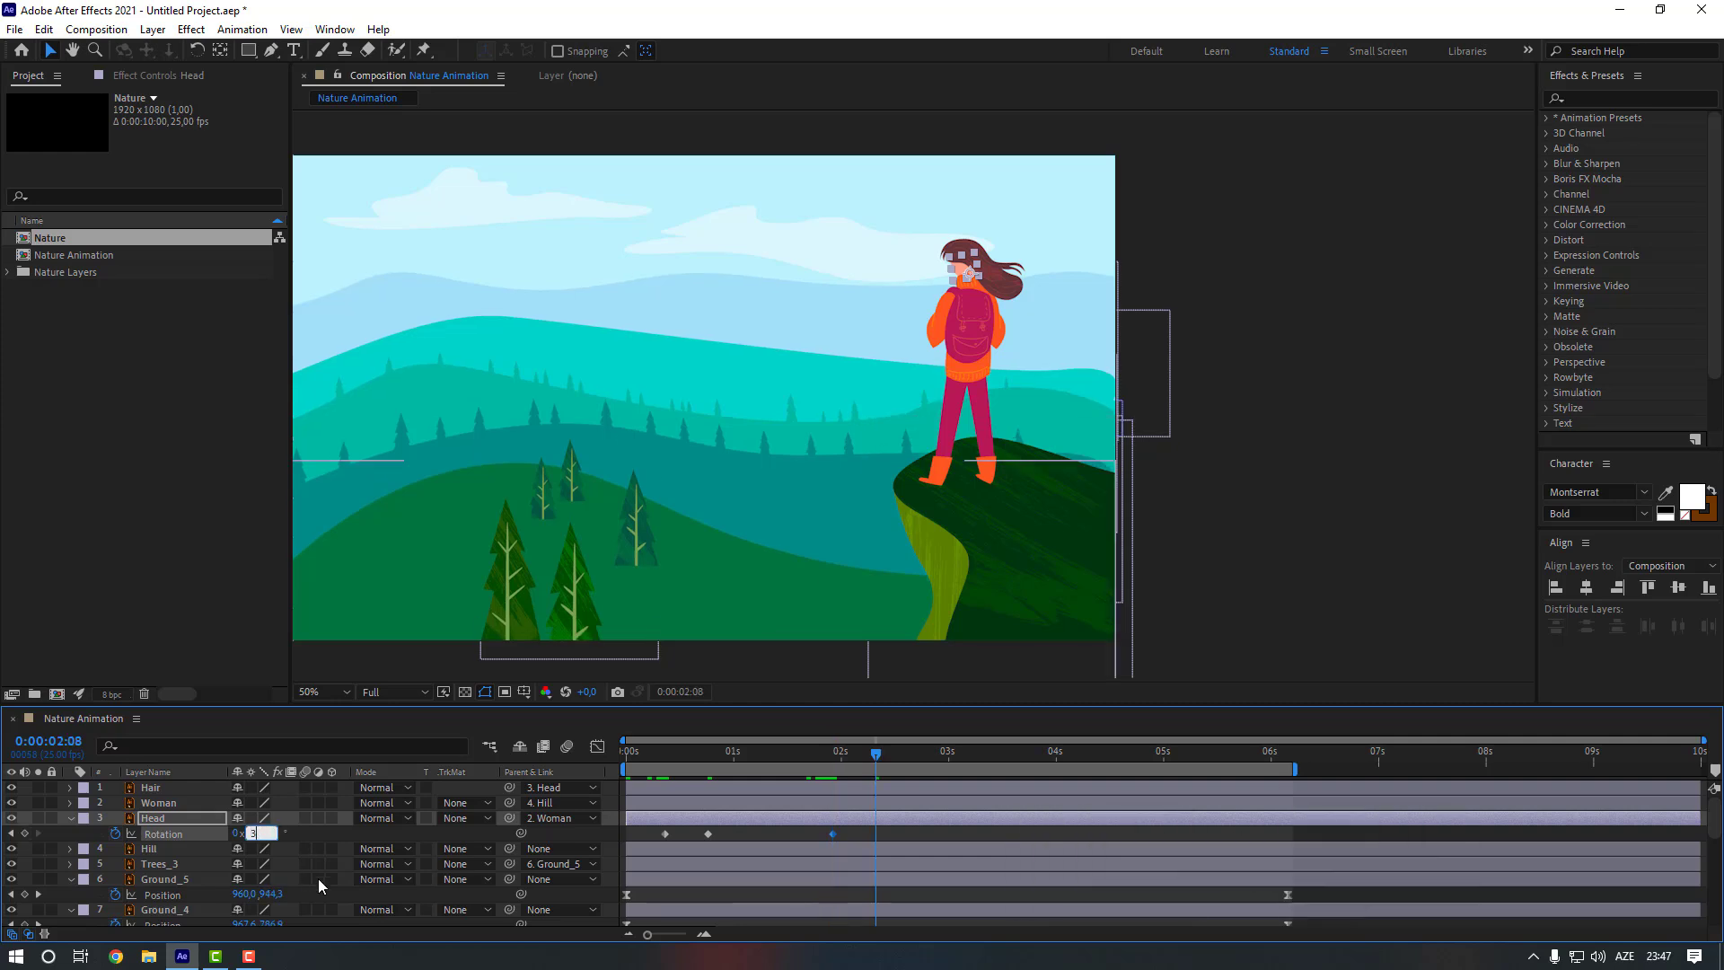
{"action": "key", "text": "Return"}
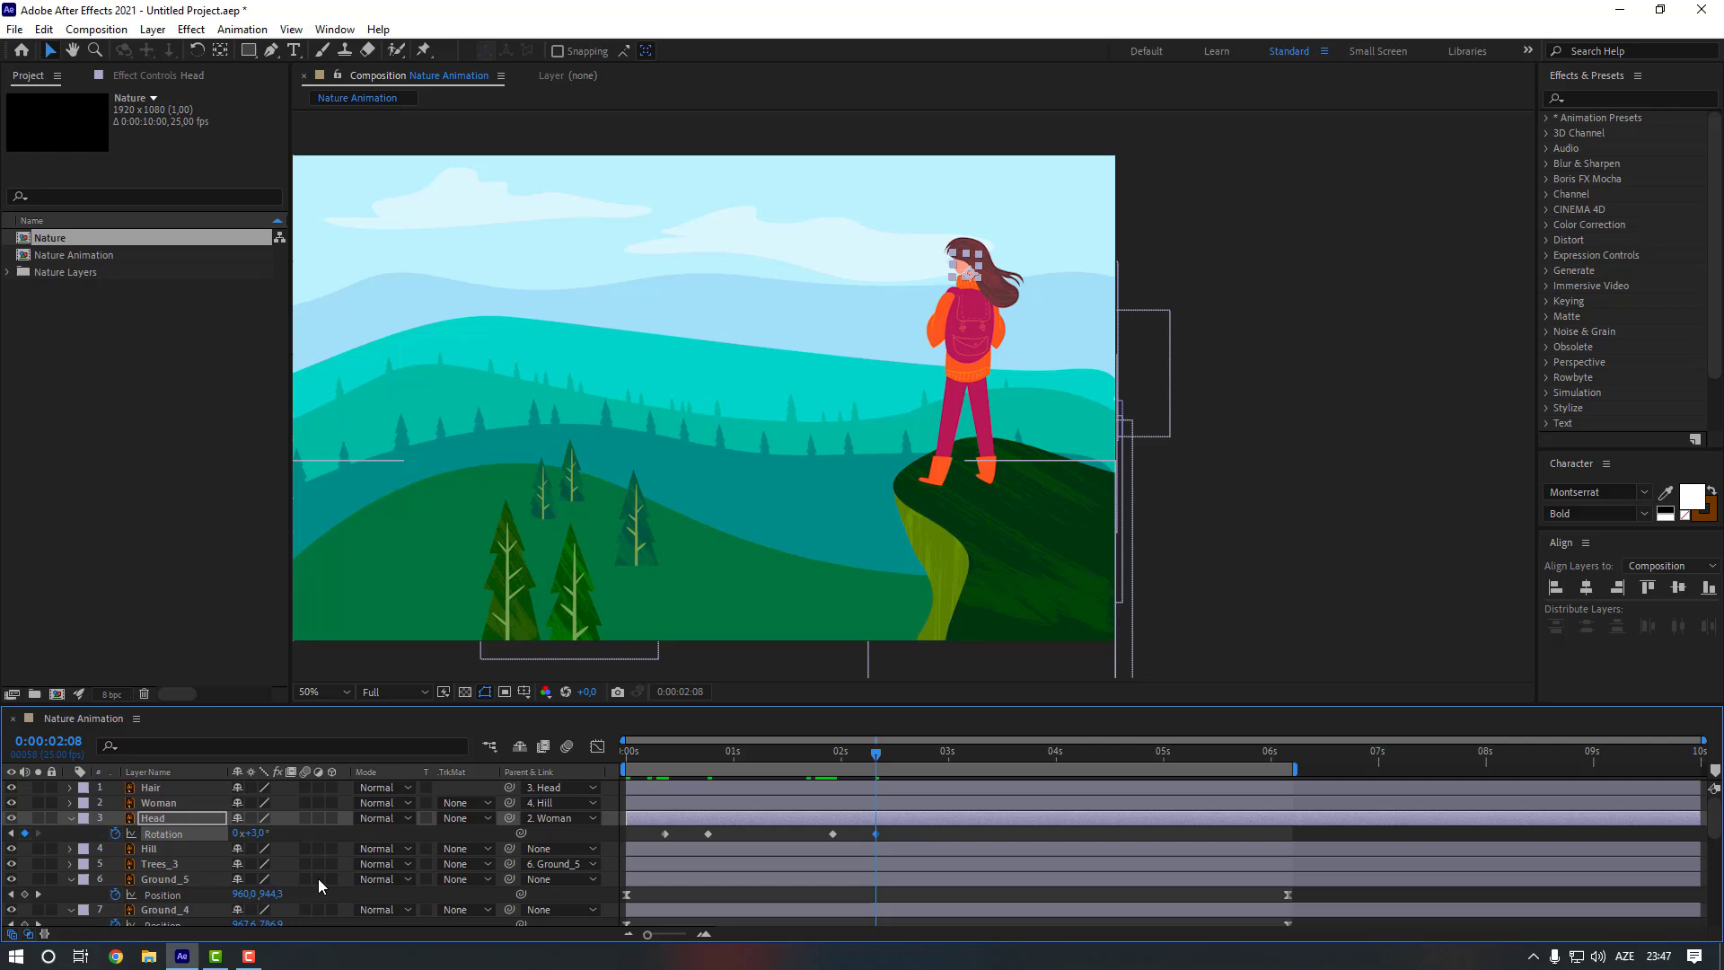
{"action": "left_click", "coordinate": [1058, 752]}
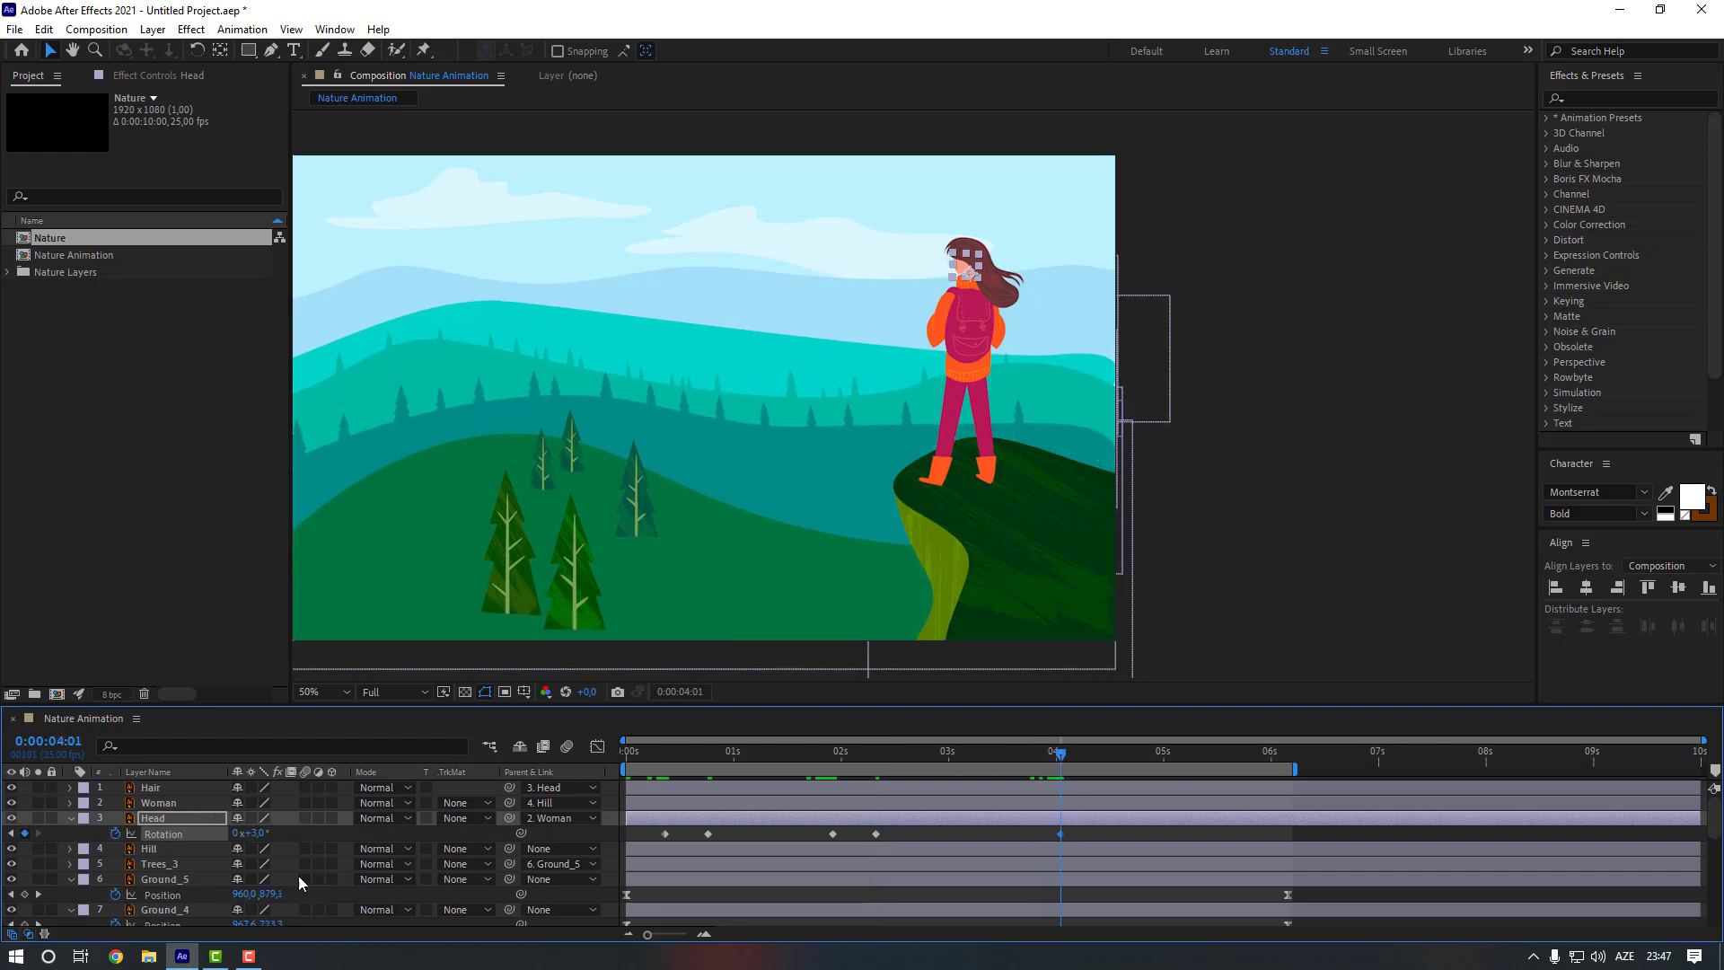
{"action": "key", "text": "shift+Page_Down"}
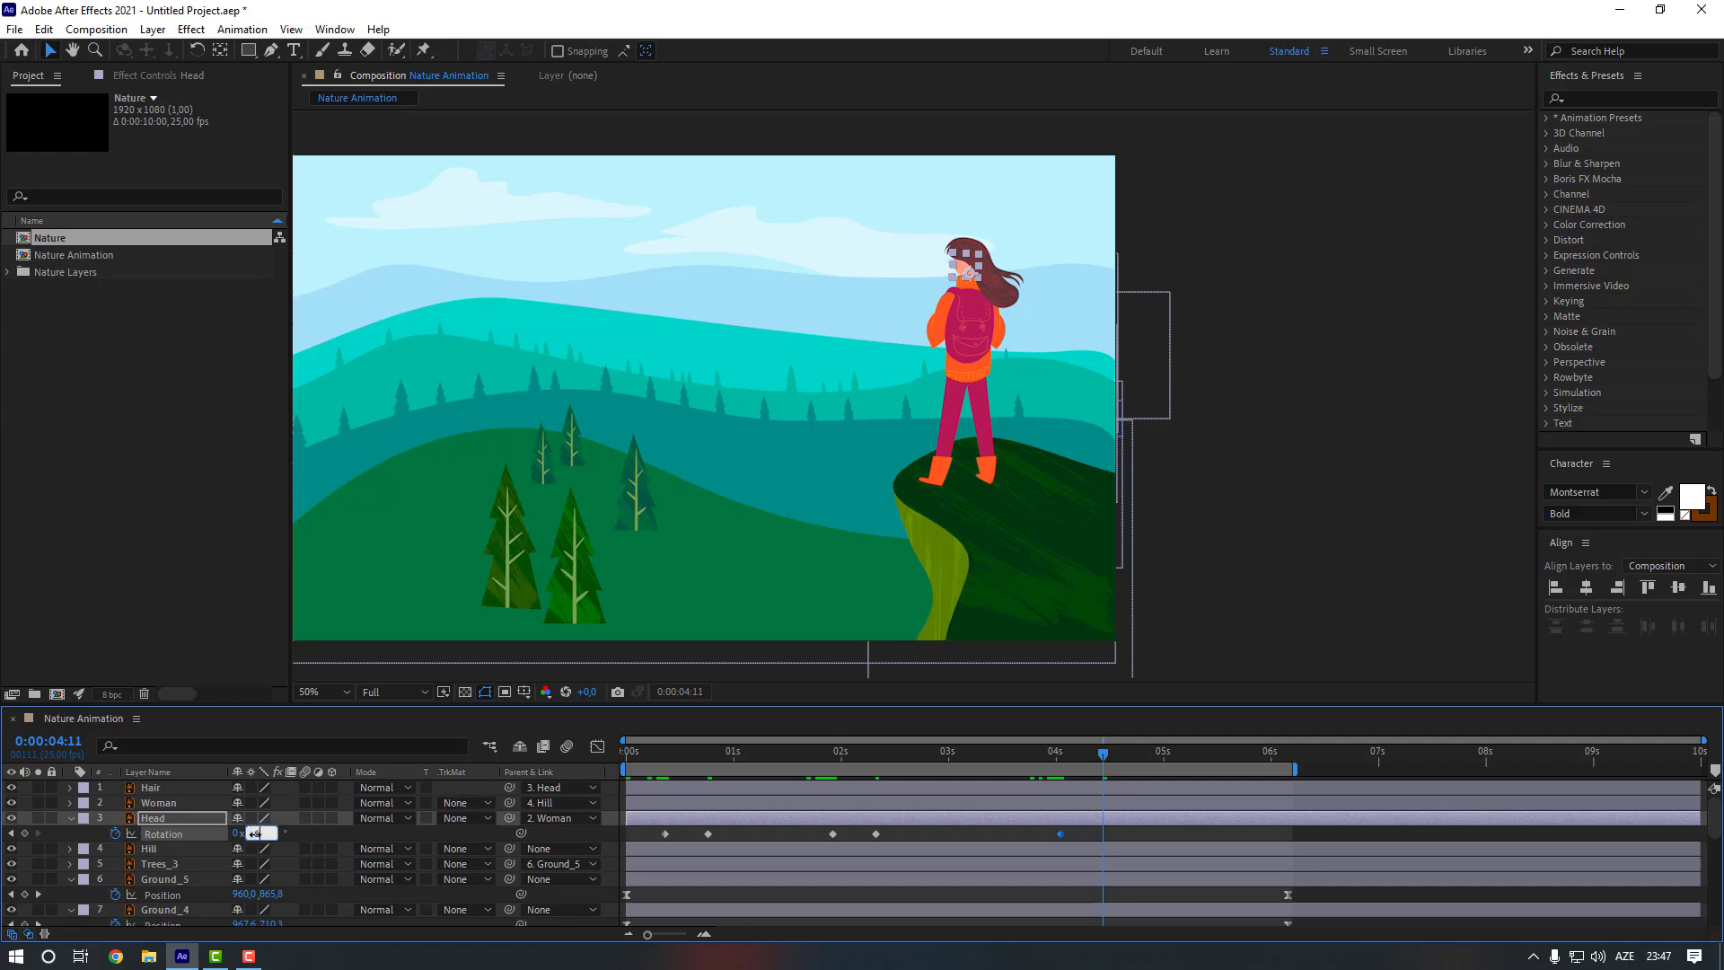
{"action": "type", "text": "-6"}
{"action": "key", "text": "Return"}
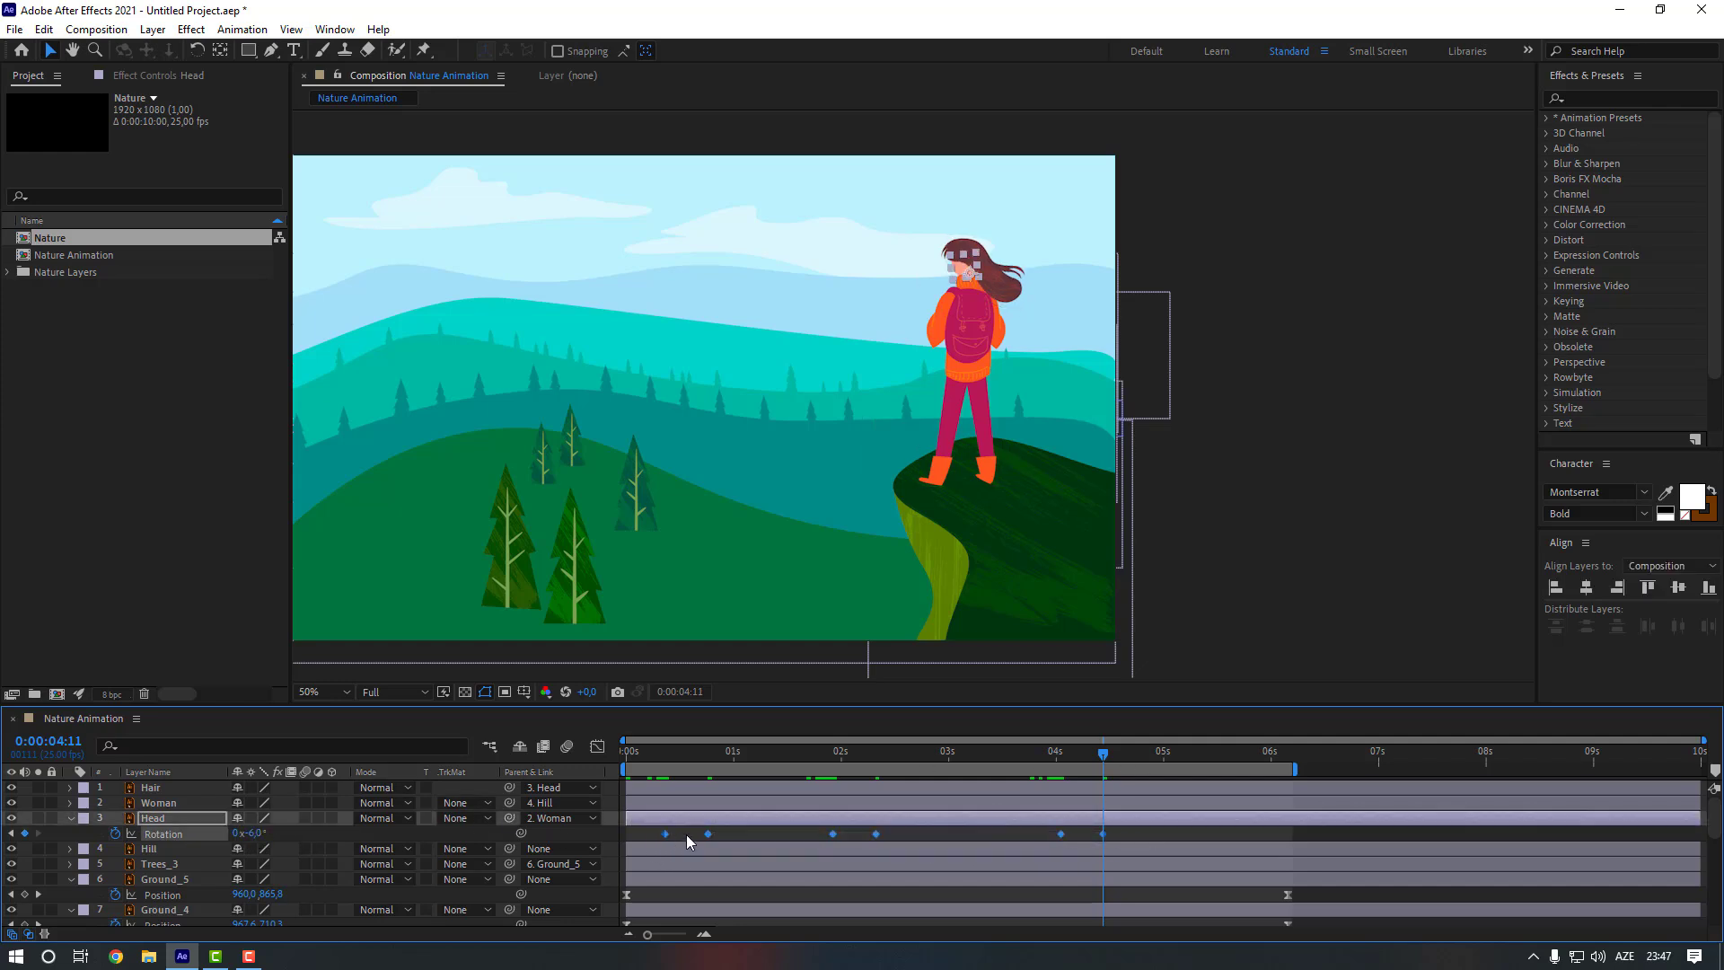
Apply Easy Ease to the rotation keyframes and preview the head tilt
{"action": "right_click", "coordinate": [709, 833]}
{"action": "mouse_move", "coordinate": [772, 820]}
{"action": "left_click", "coordinate": [983, 702]}
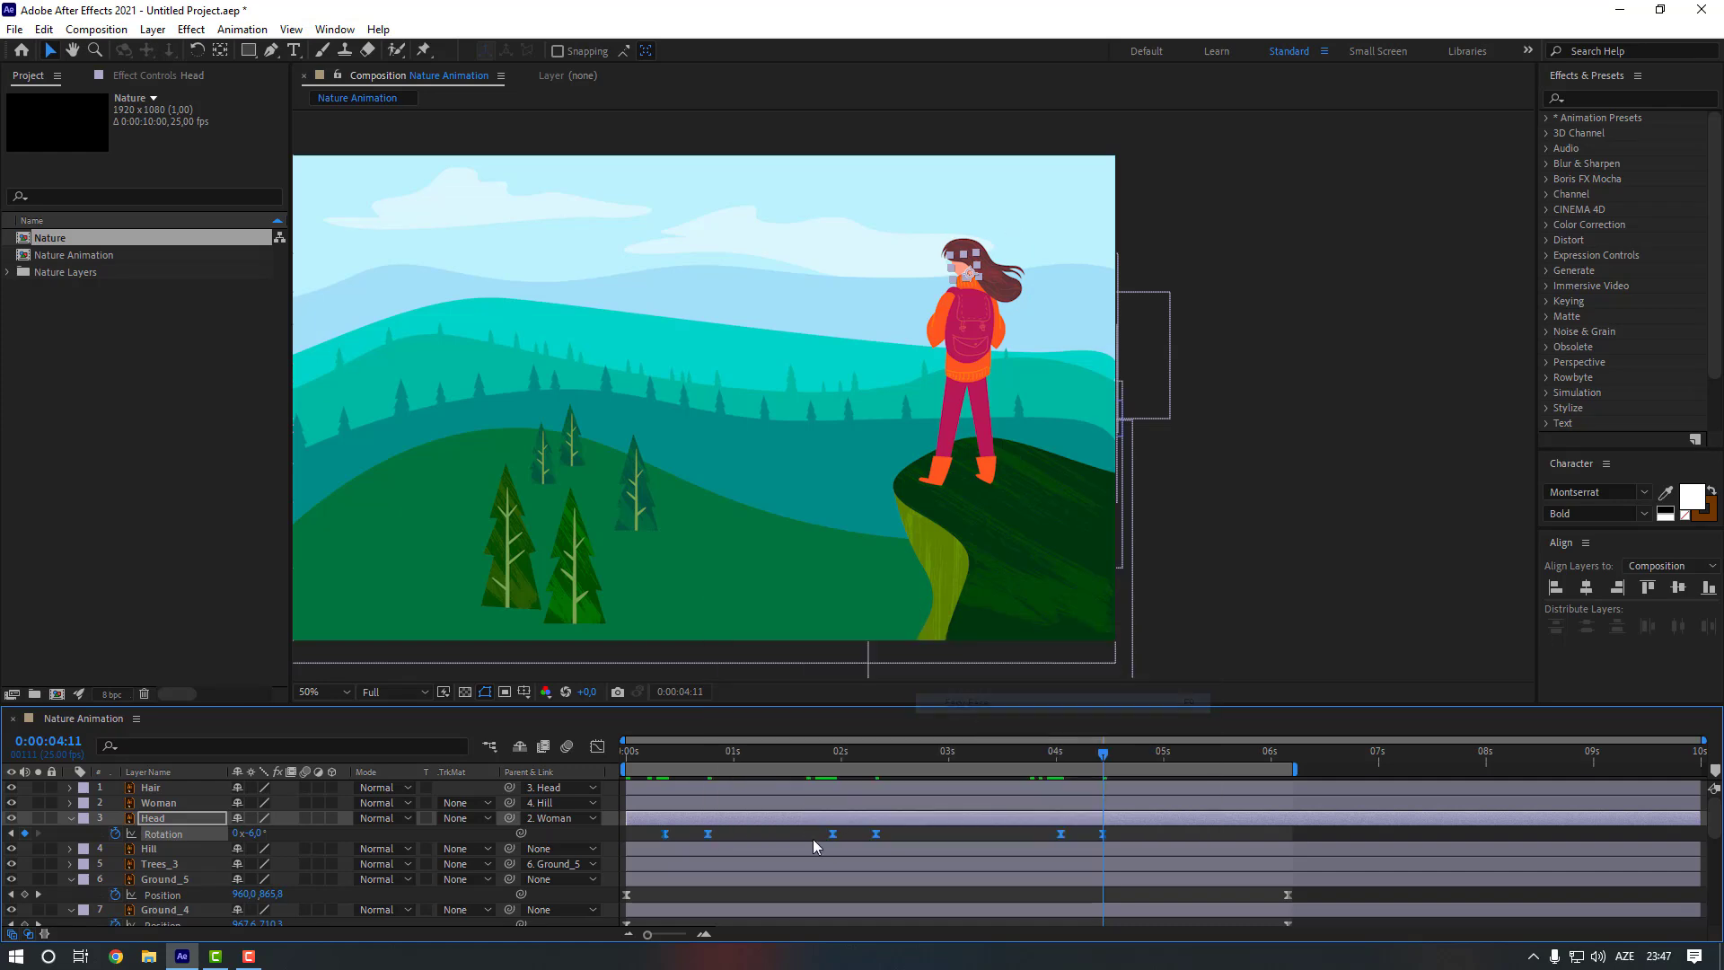
{"action": "left_click", "coordinate": [781, 837]}
{"action": "key", "text": "space"}
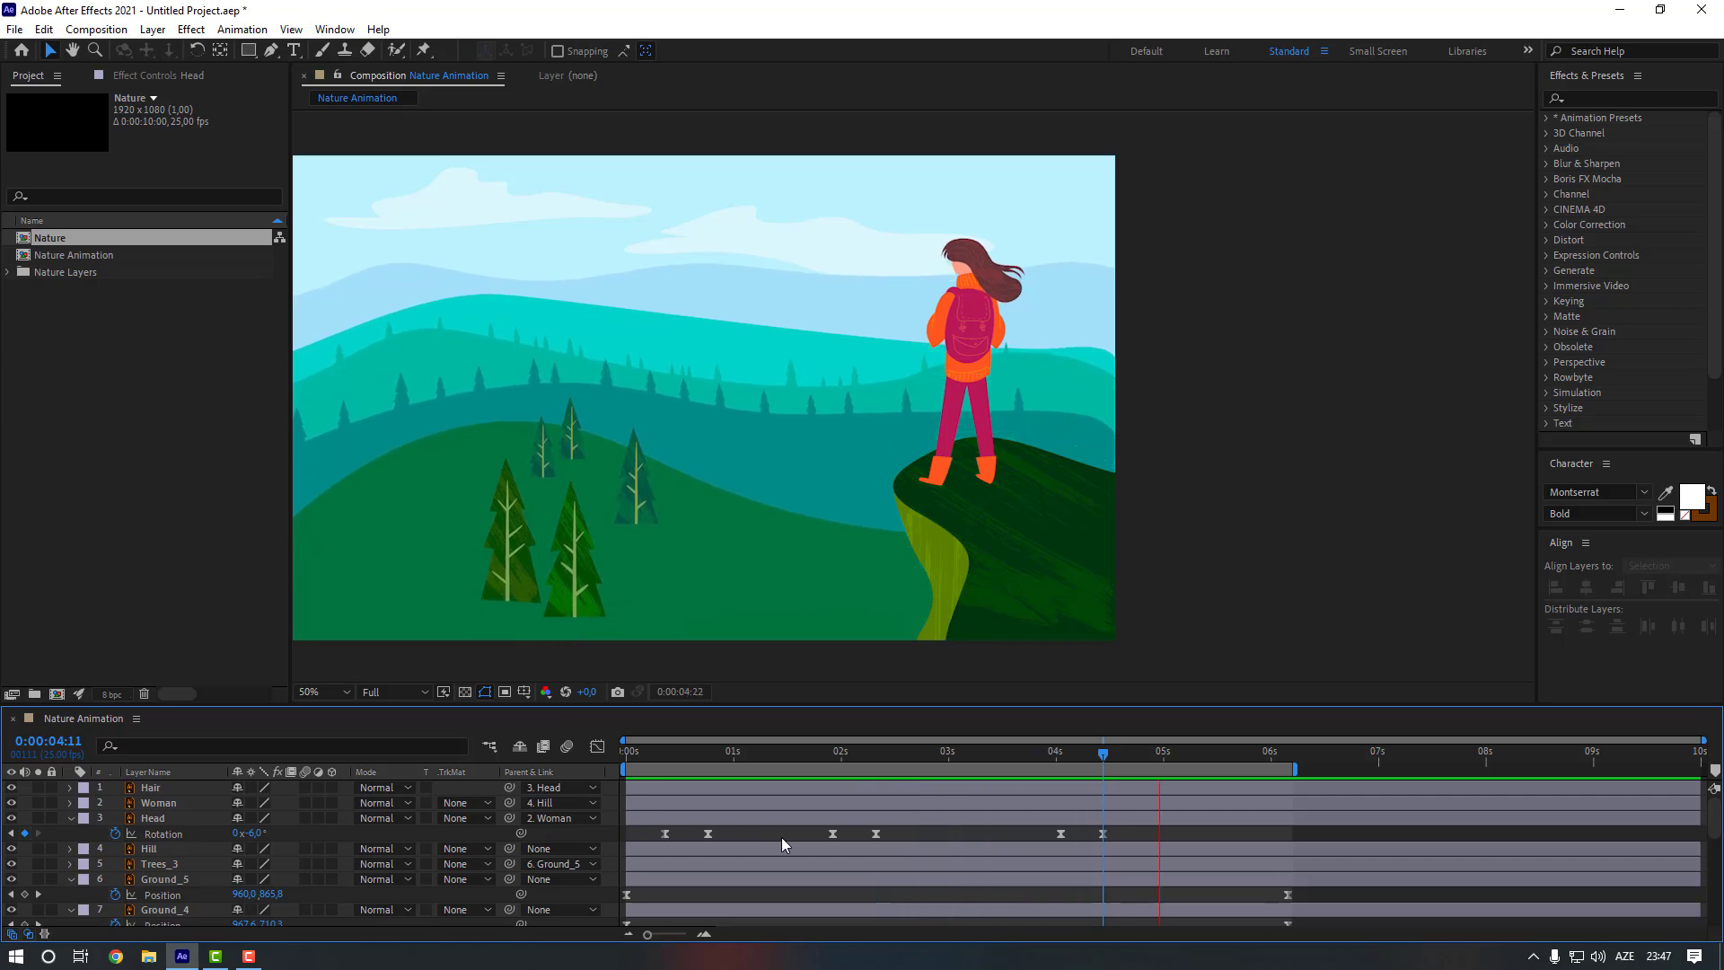
Stop the preview at 0:00:00:09 and start Position keyframes on the Head layer
{"action": "left_click", "coordinate": [666, 755]}
{"action": "scroll", "coordinate": [963, 257], "scroll_direction": "up", "scroll_amount": 4}
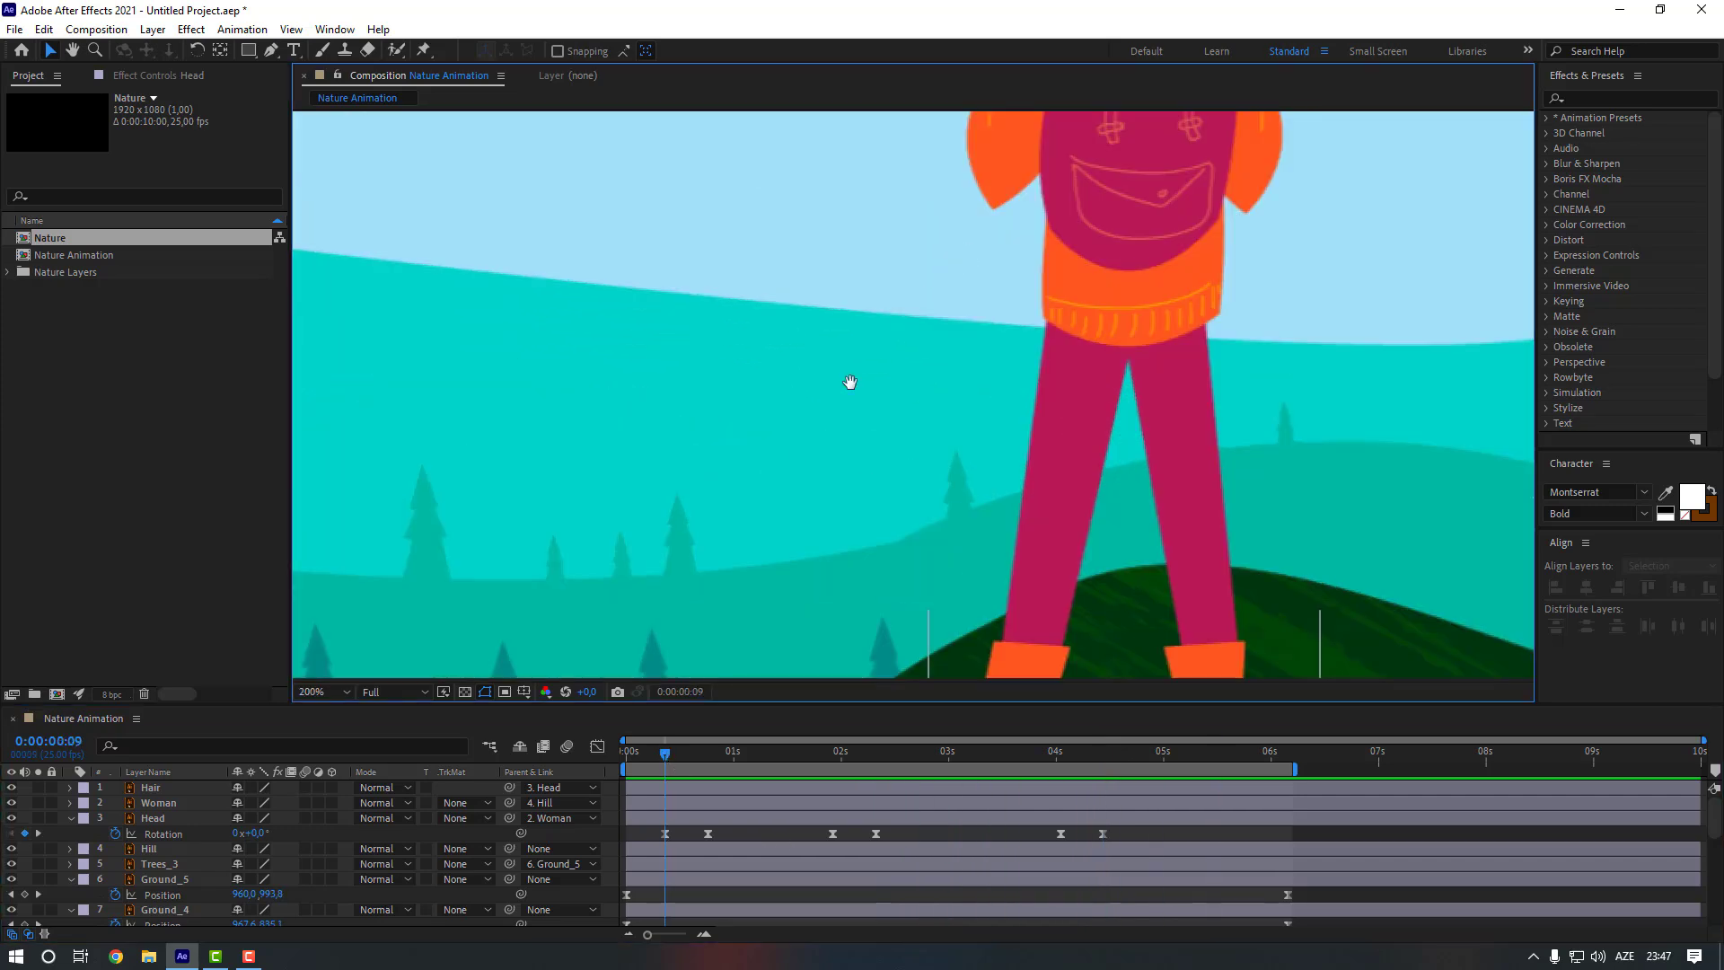
{"action": "left_click_drag", "start_coordinate": [855, 278], "coordinate": [772, 485]}
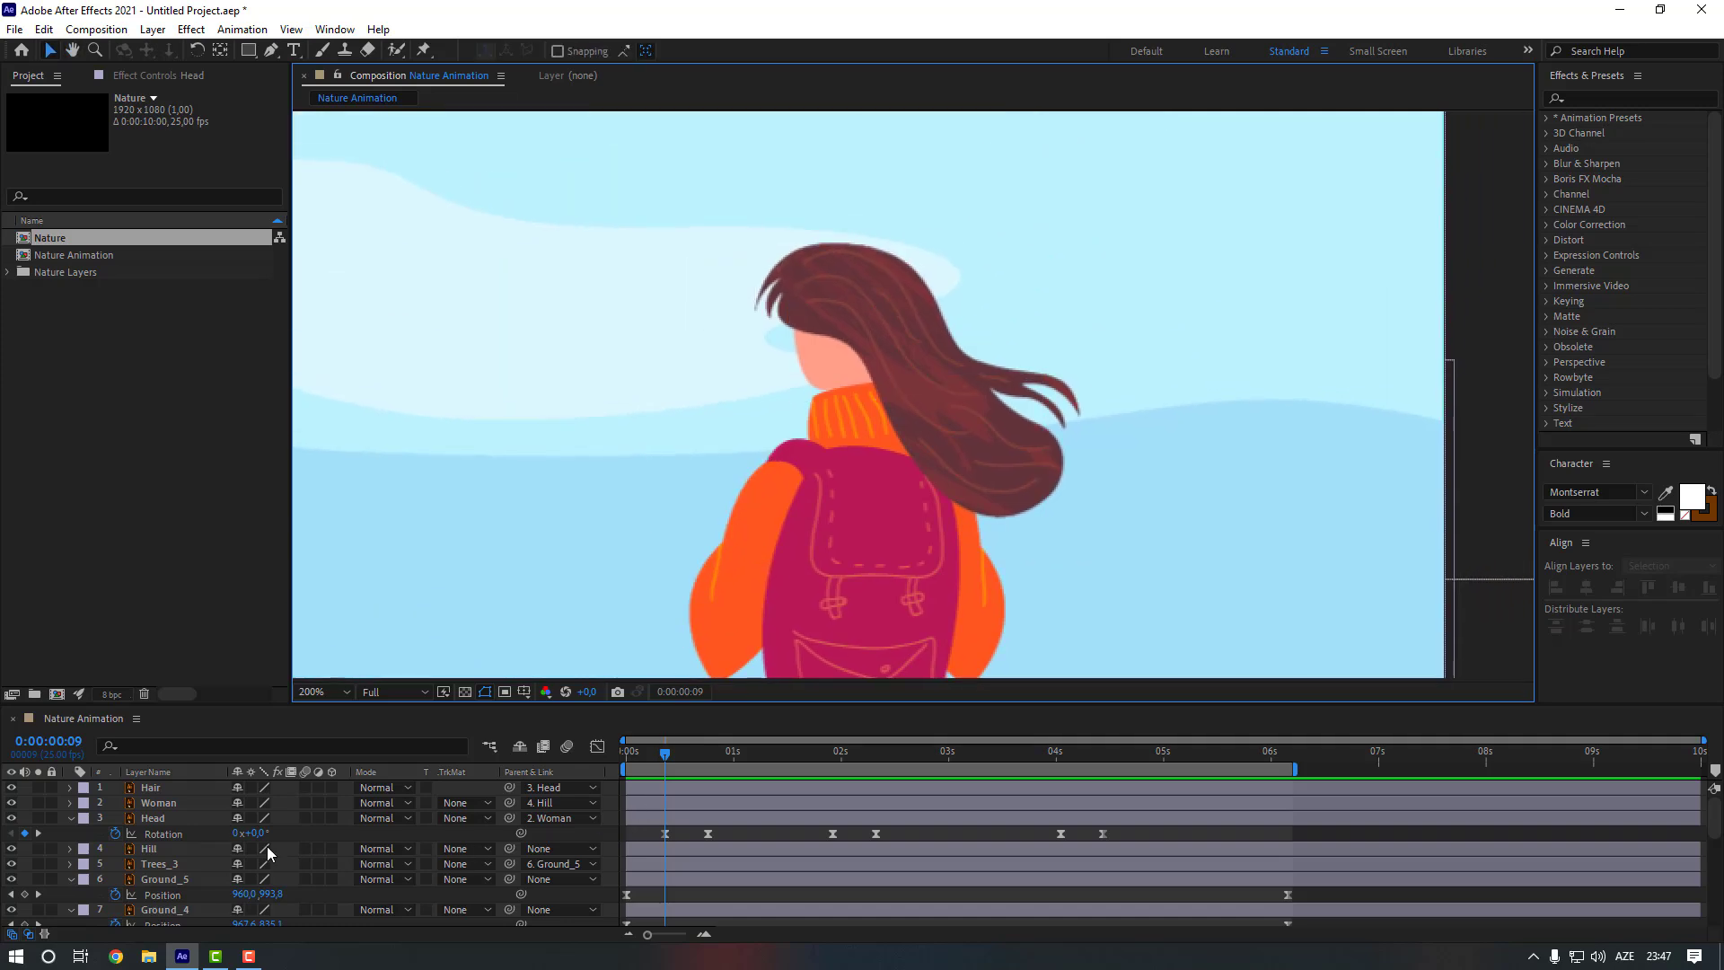
{"action": "left_click", "coordinate": [187, 818]}
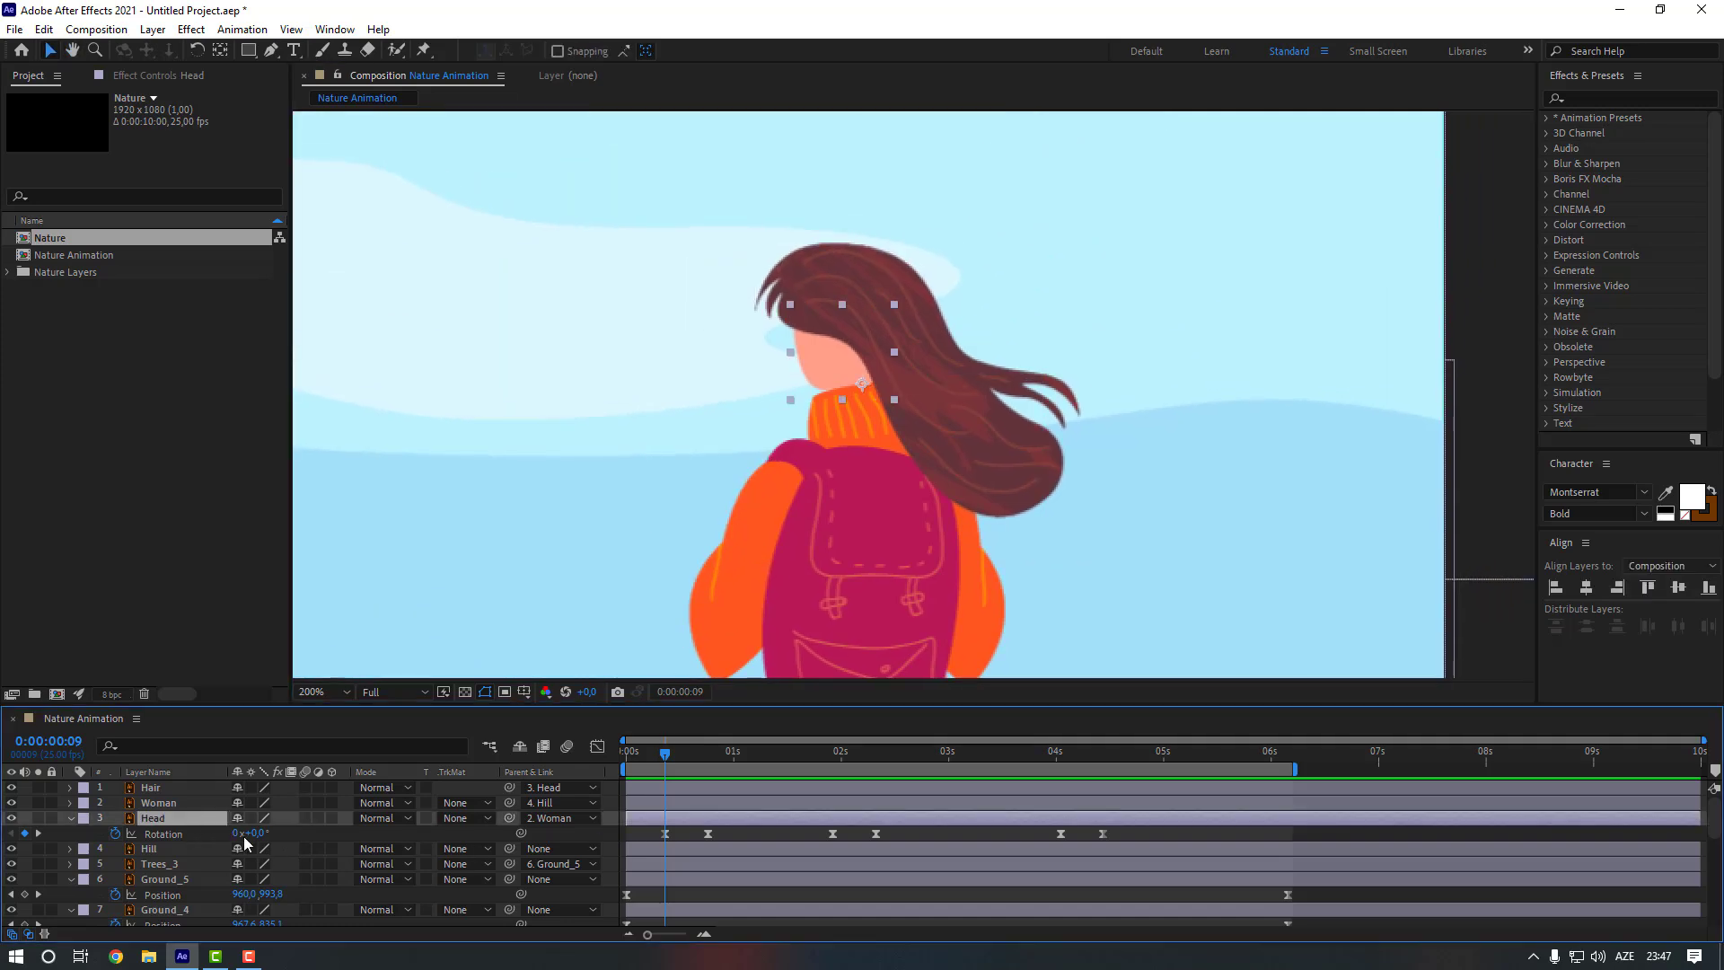
{"action": "key", "text": "shift+p"}
{"action": "left_click", "coordinate": [116, 834]}
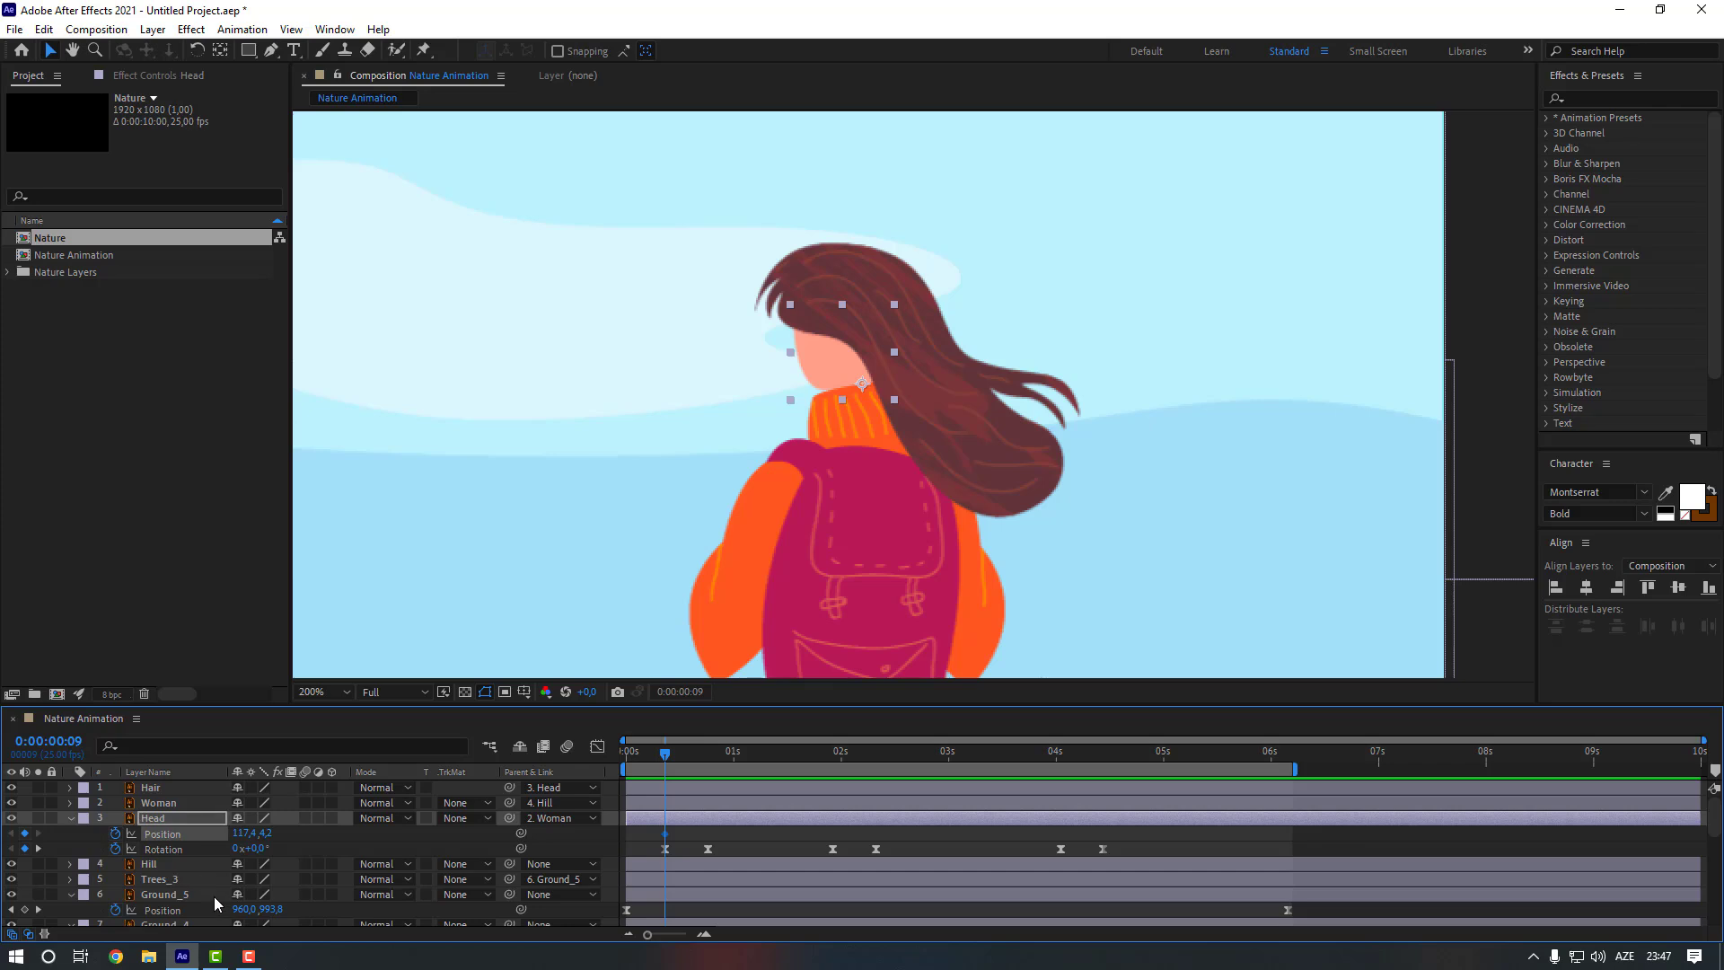
At the next rotation key, 0:00:00:14, nudge the head slightly right and down
{"action": "key", "text": "k"}
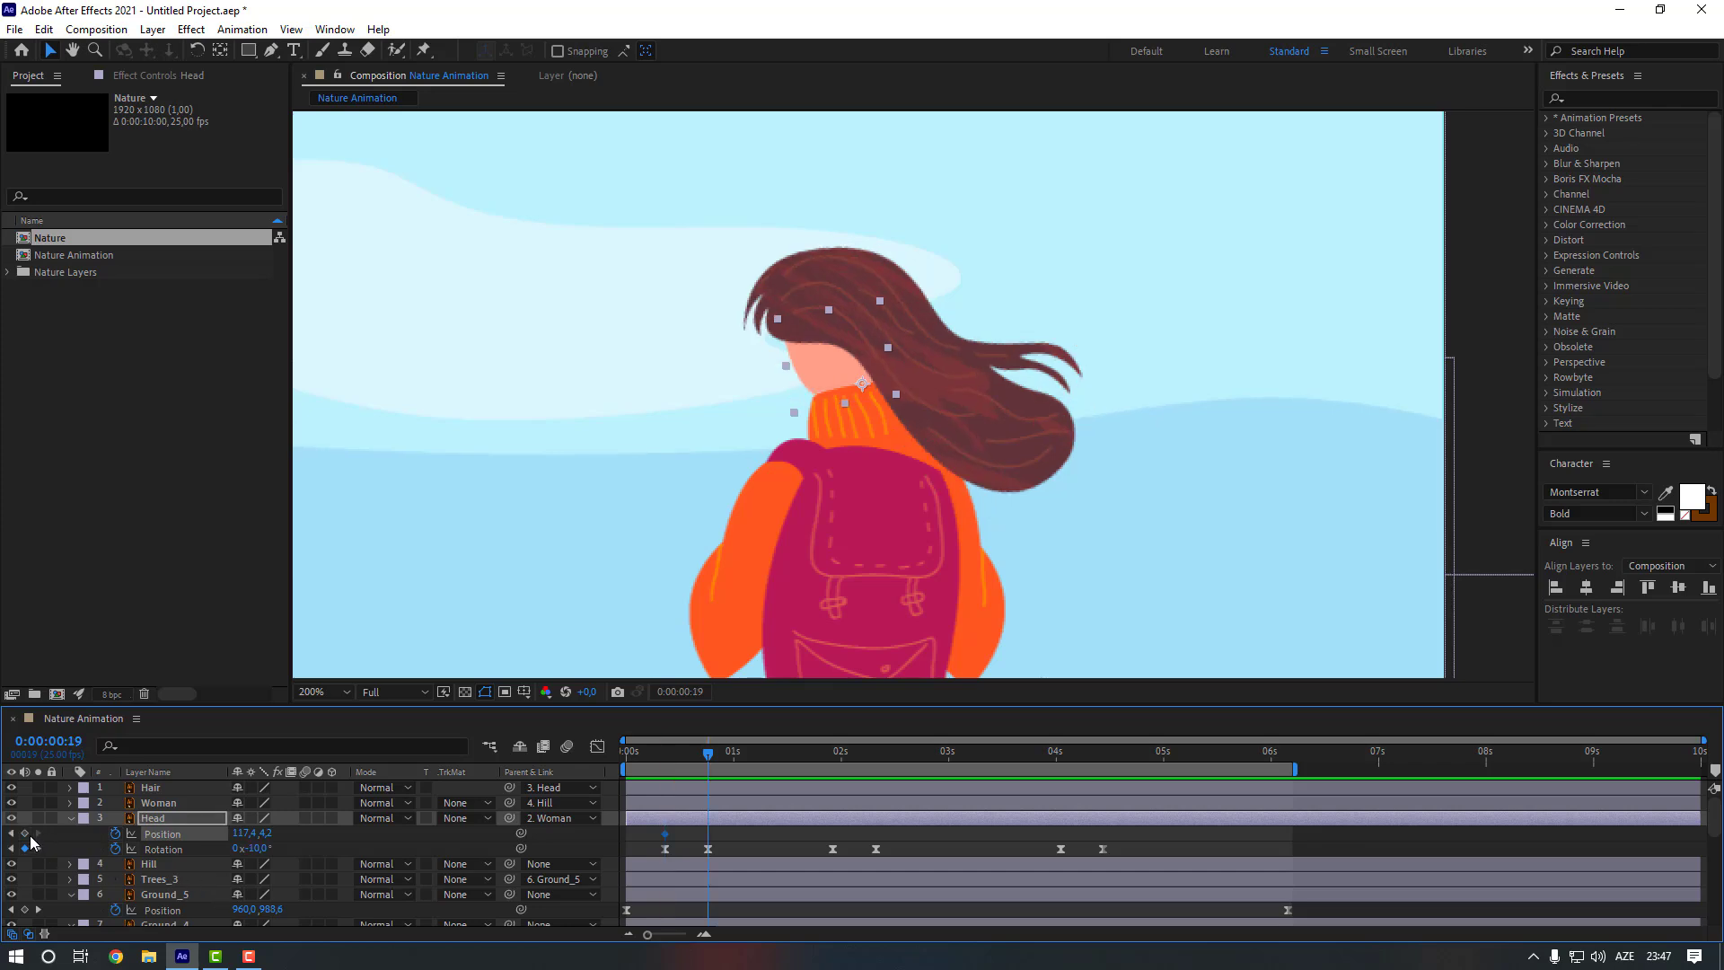
{"action": "left_click", "coordinate": [688, 757]}
{"action": "key", "text": "Down"}
{"action": "key", "text": "Down"}
{"action": "key", "text": "Down"}
{"action": "key", "text": "Down"}
{"action": "key", "text": "Down"}
{"action": "key", "text": "Down"}
{"action": "key", "text": "Down"}
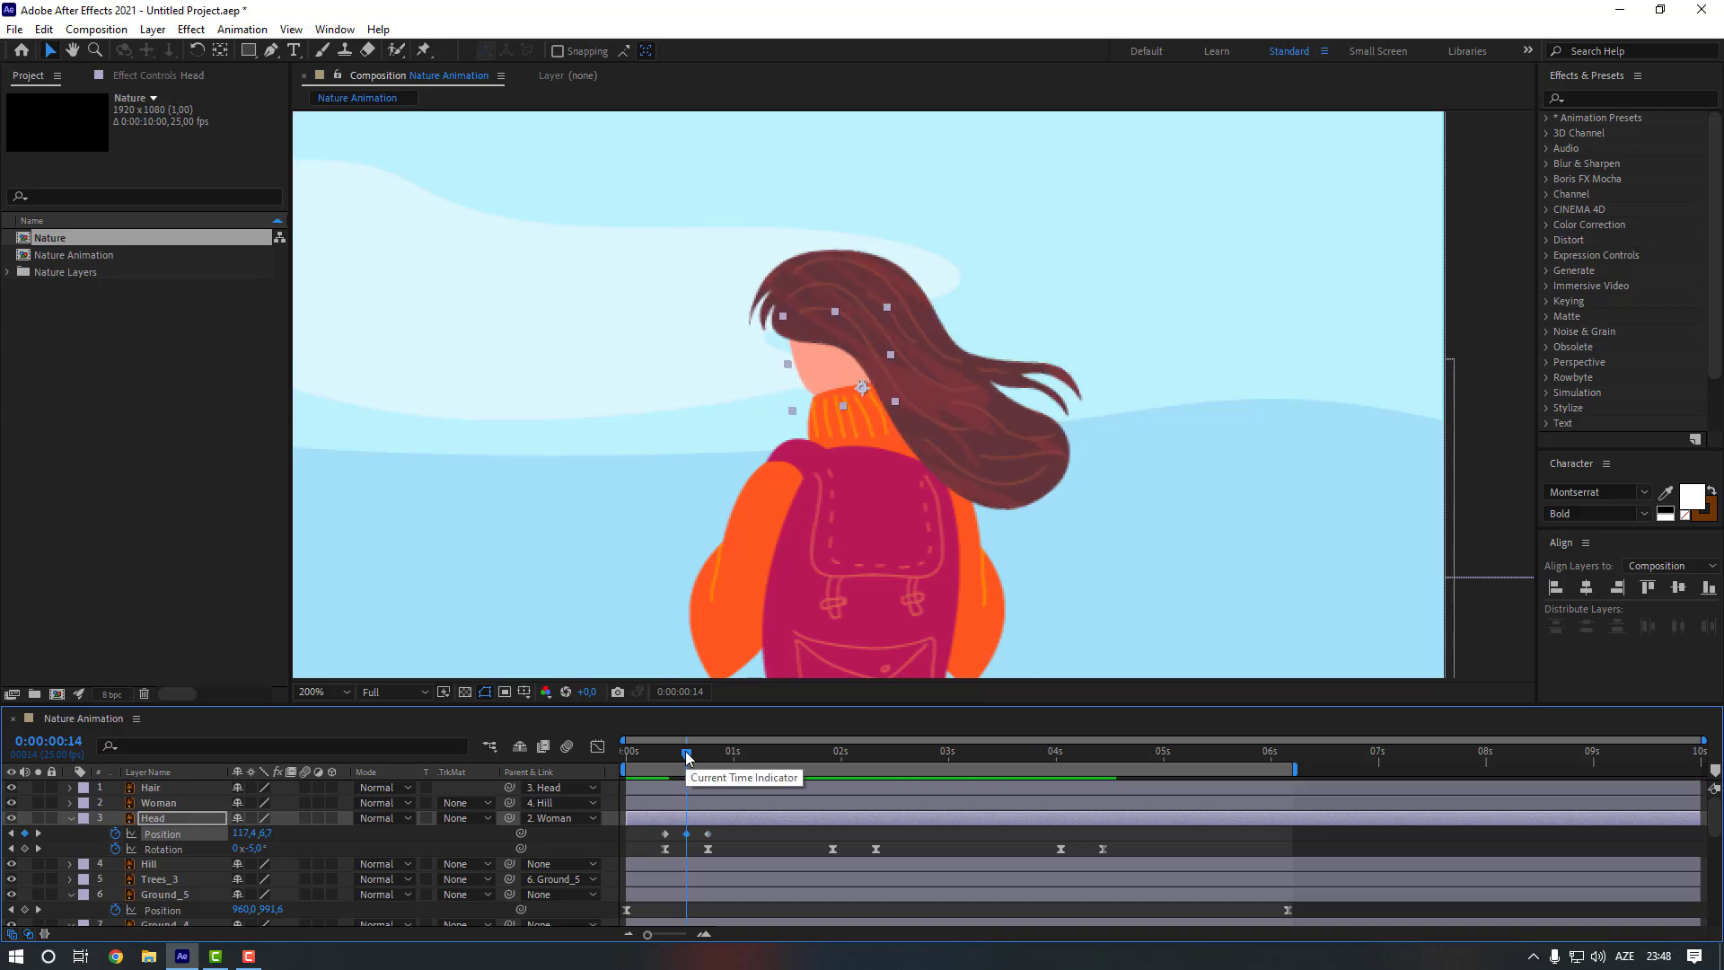
{"action": "key", "text": "Right"}
{"action": "key", "text": "Right"}
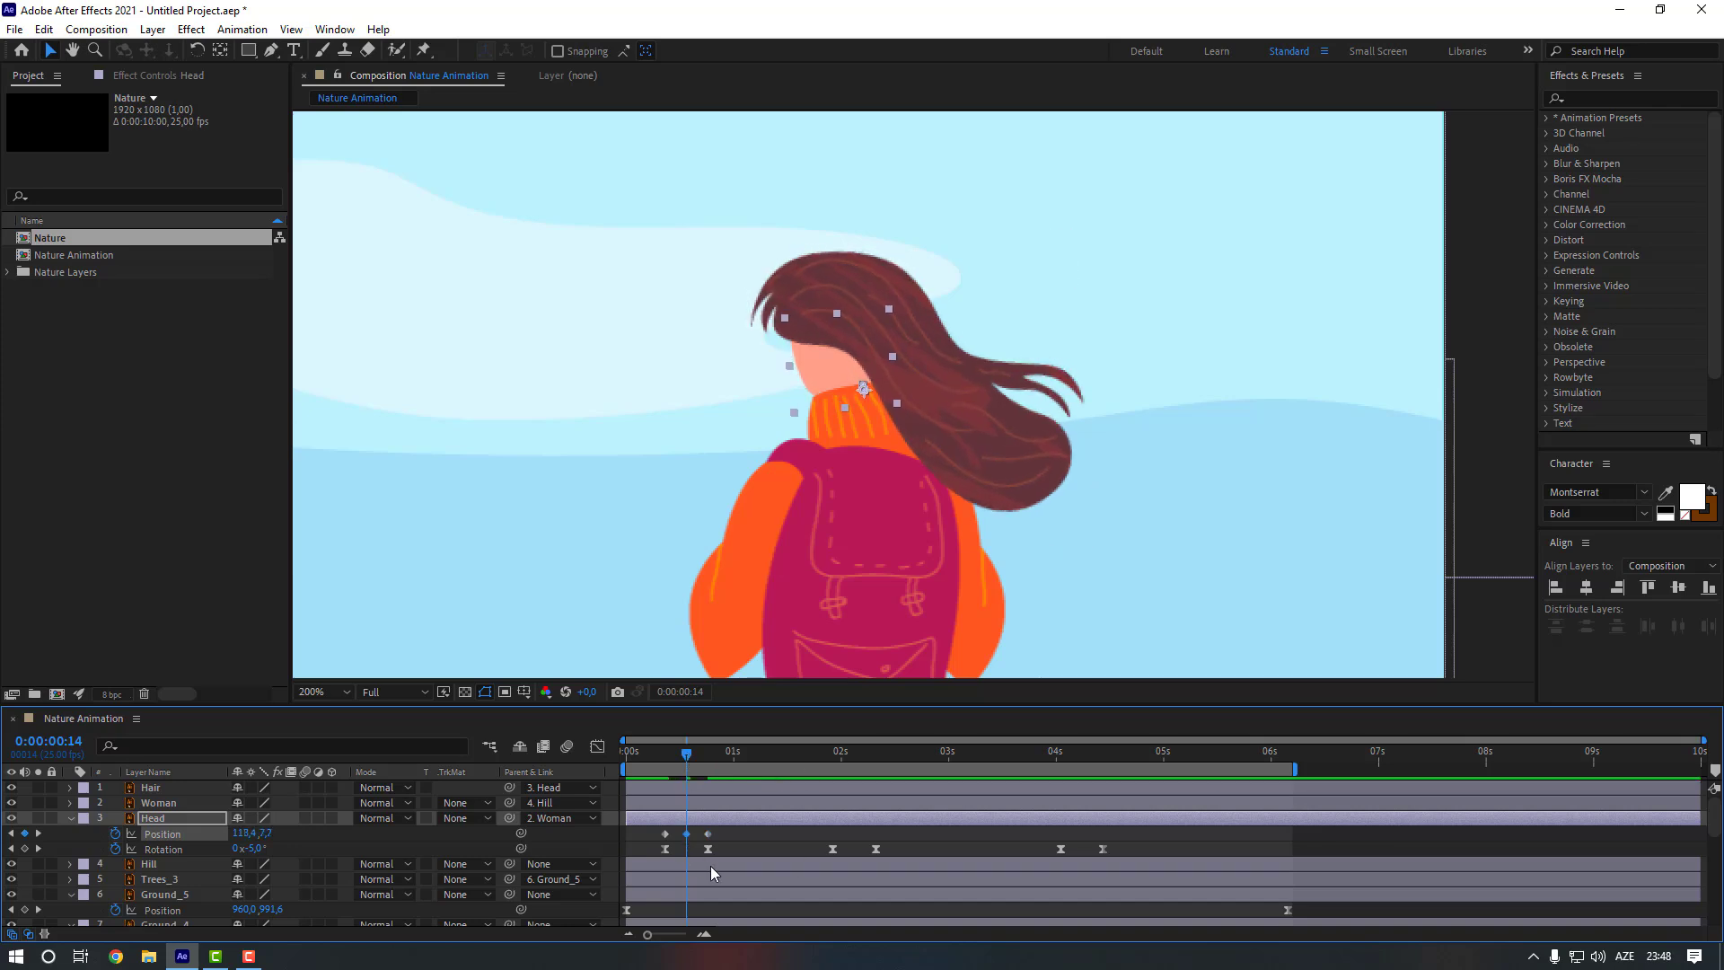
Apply Easy Ease to the three head Position keyframes and preview the bob
{"action": "left_click_drag", "start_coordinate": [737, 831], "coordinate": [655, 837]}
{"action": "right_click", "coordinate": [687, 838]}
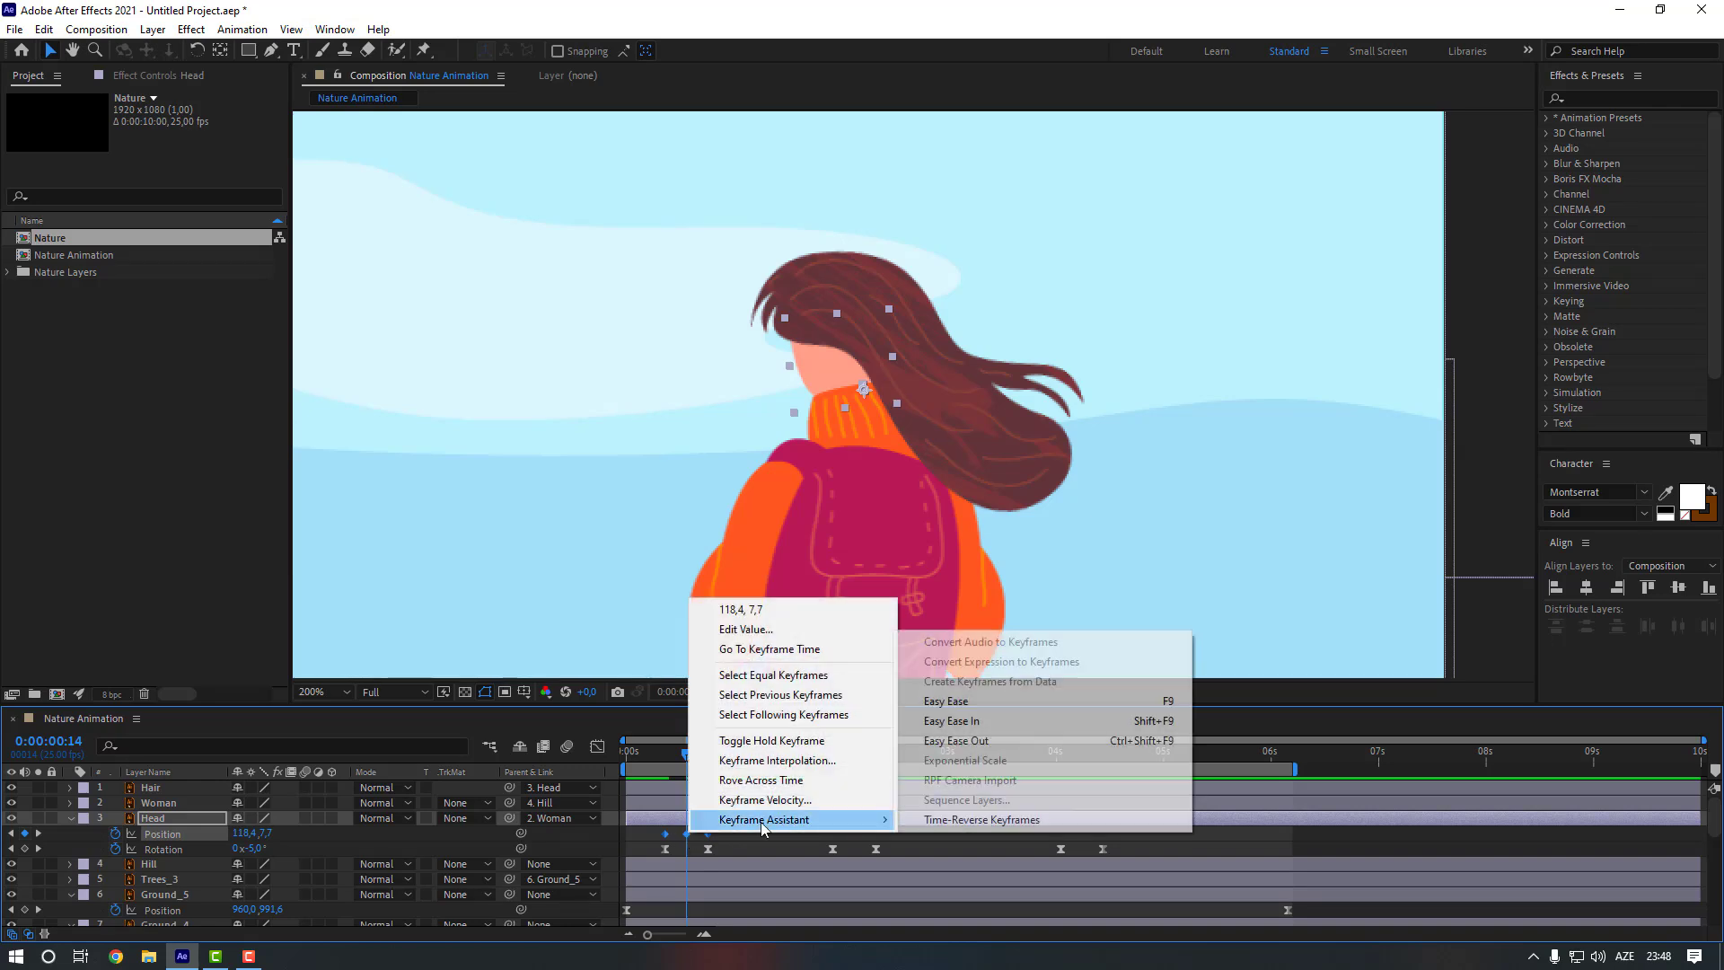
{"action": "mouse_move", "coordinate": [790, 819]}
{"action": "left_click", "coordinate": [946, 702]}
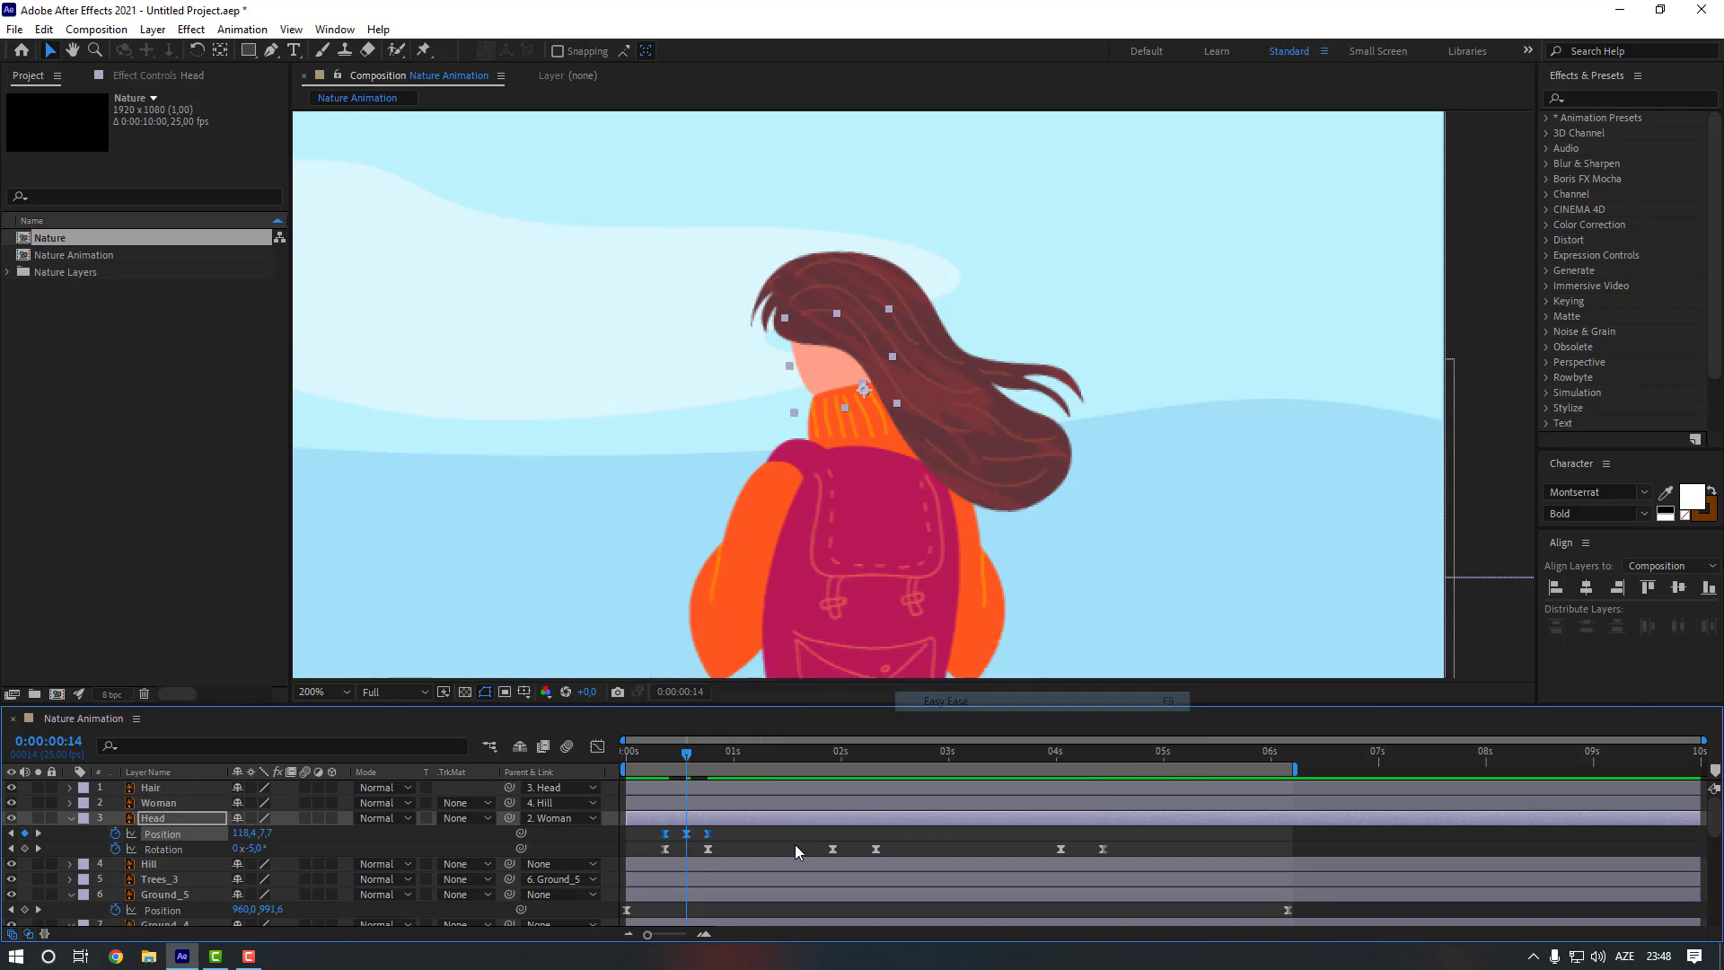
{"action": "key", "text": "comma"}
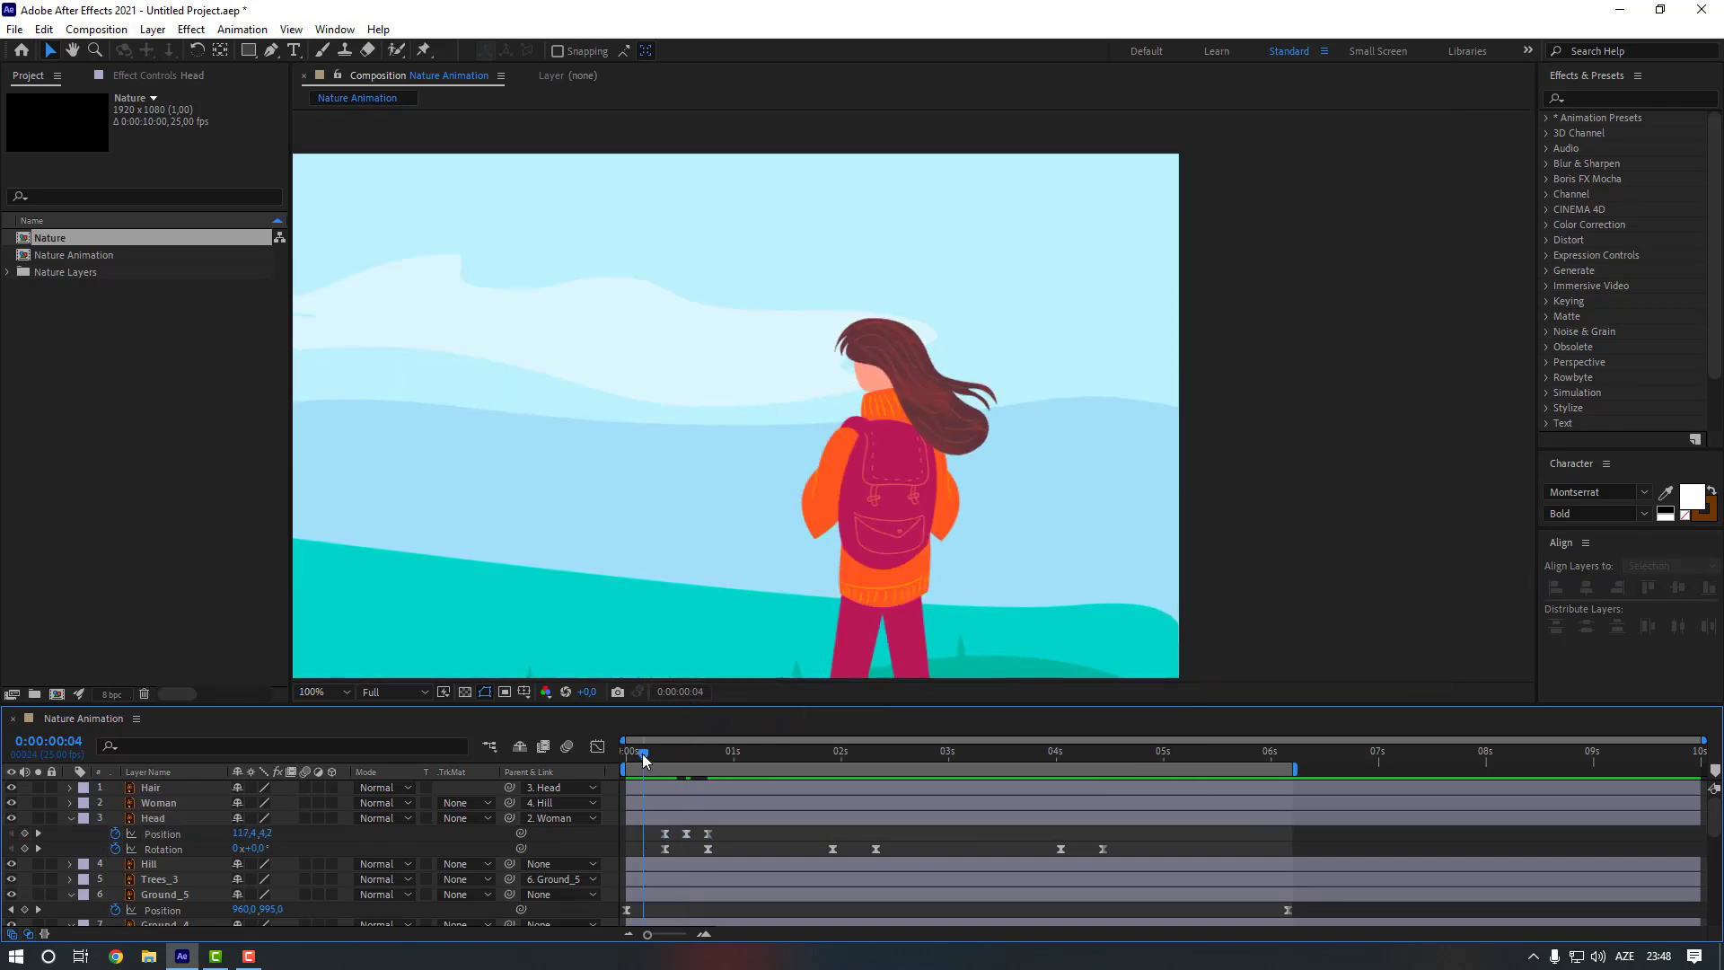
{"action": "left_click", "coordinate": [643, 759]}
{"action": "key", "text": "space"}
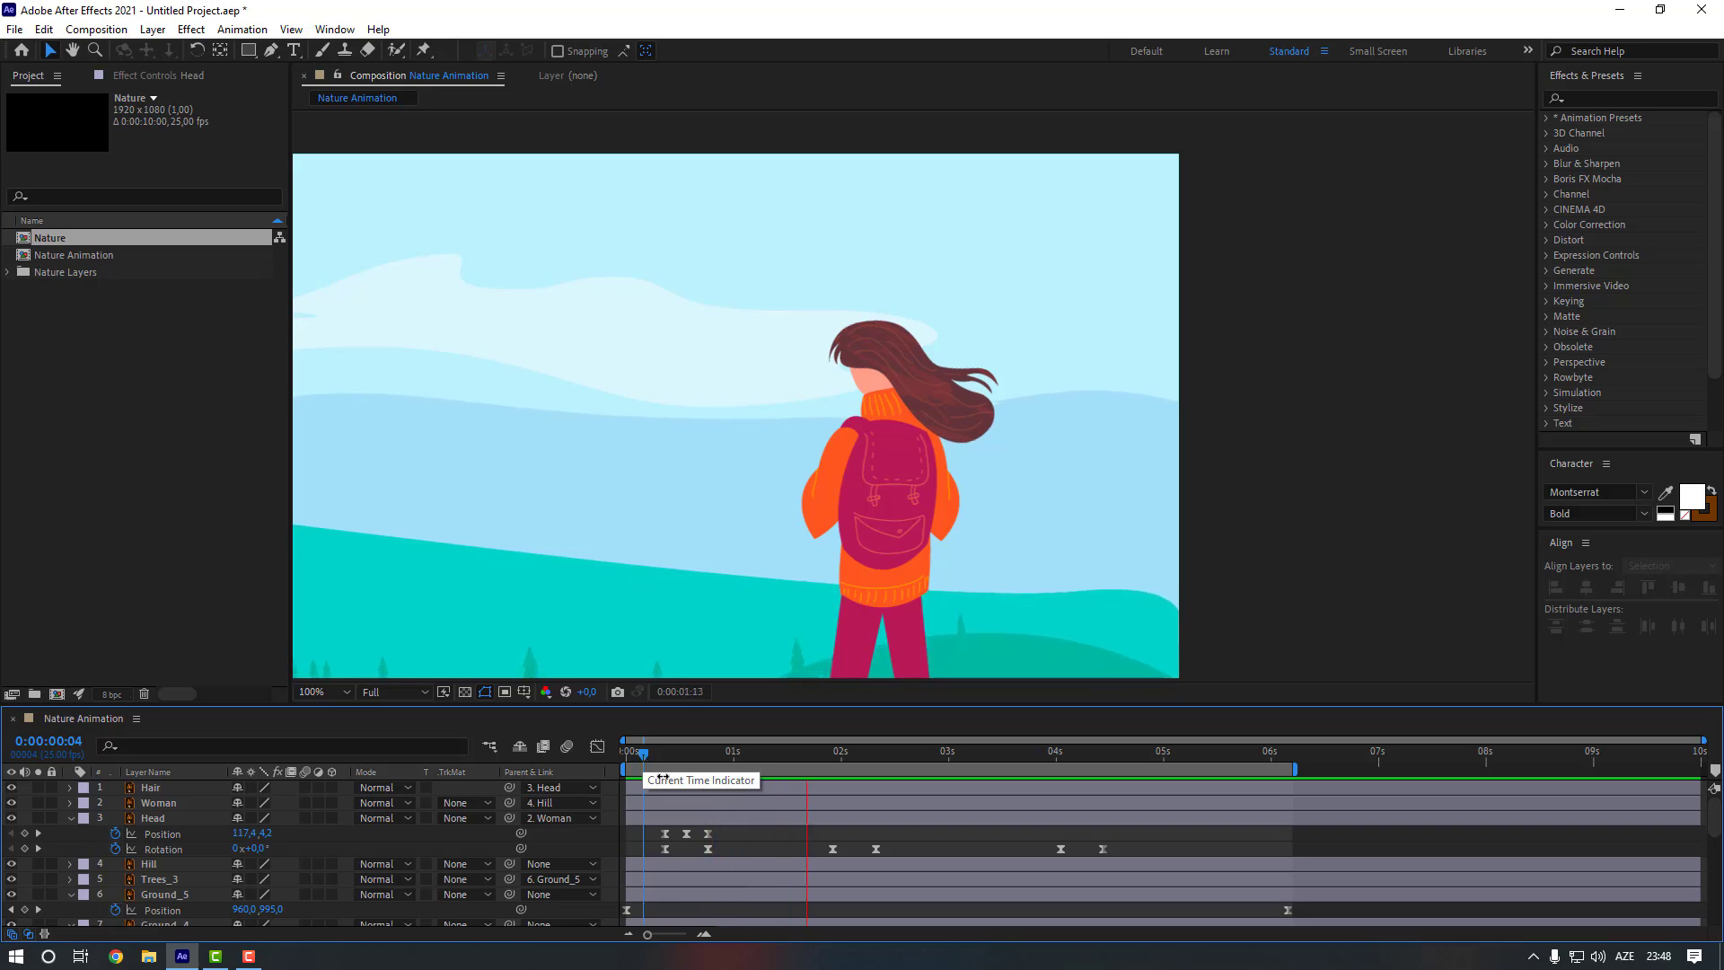
{"action": "left_click", "coordinate": [735, 834]}
Paste the head's Position keyframes near the 2- and 4-second marks
{"action": "left_click_drag", "start_coordinate": [724, 831], "coordinate": [656, 839]}
{"action": "left_click", "coordinate": [832, 759]}
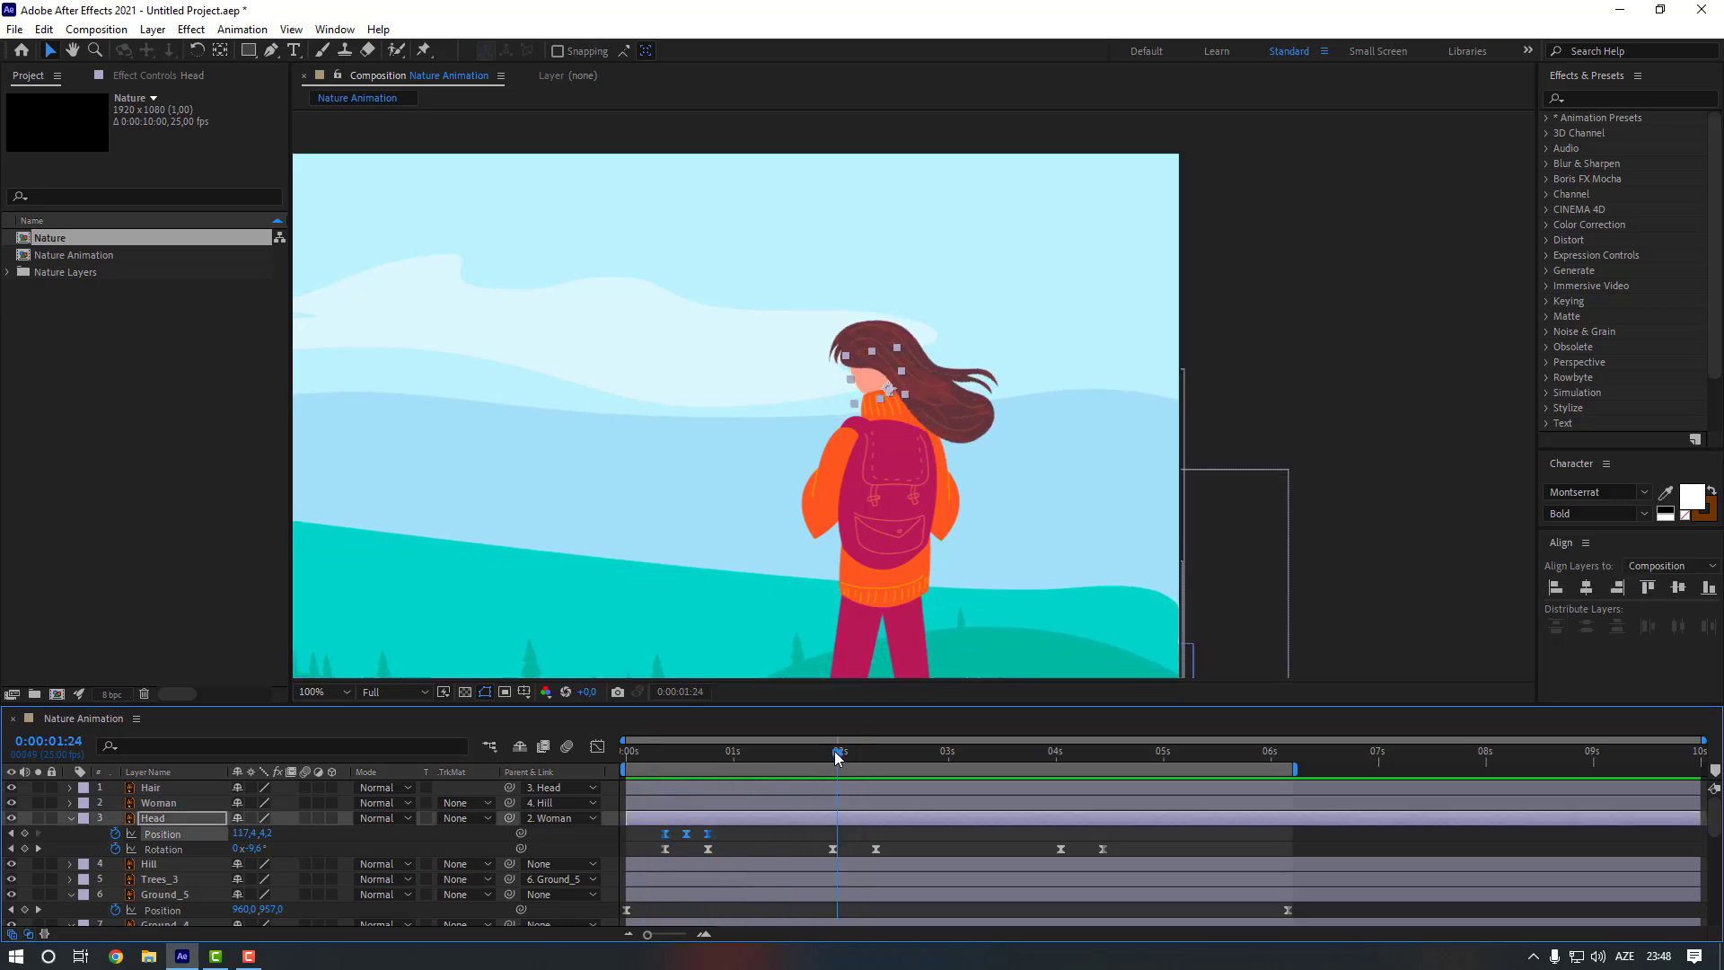
{"action": "left_click", "coordinate": [1060, 752]}
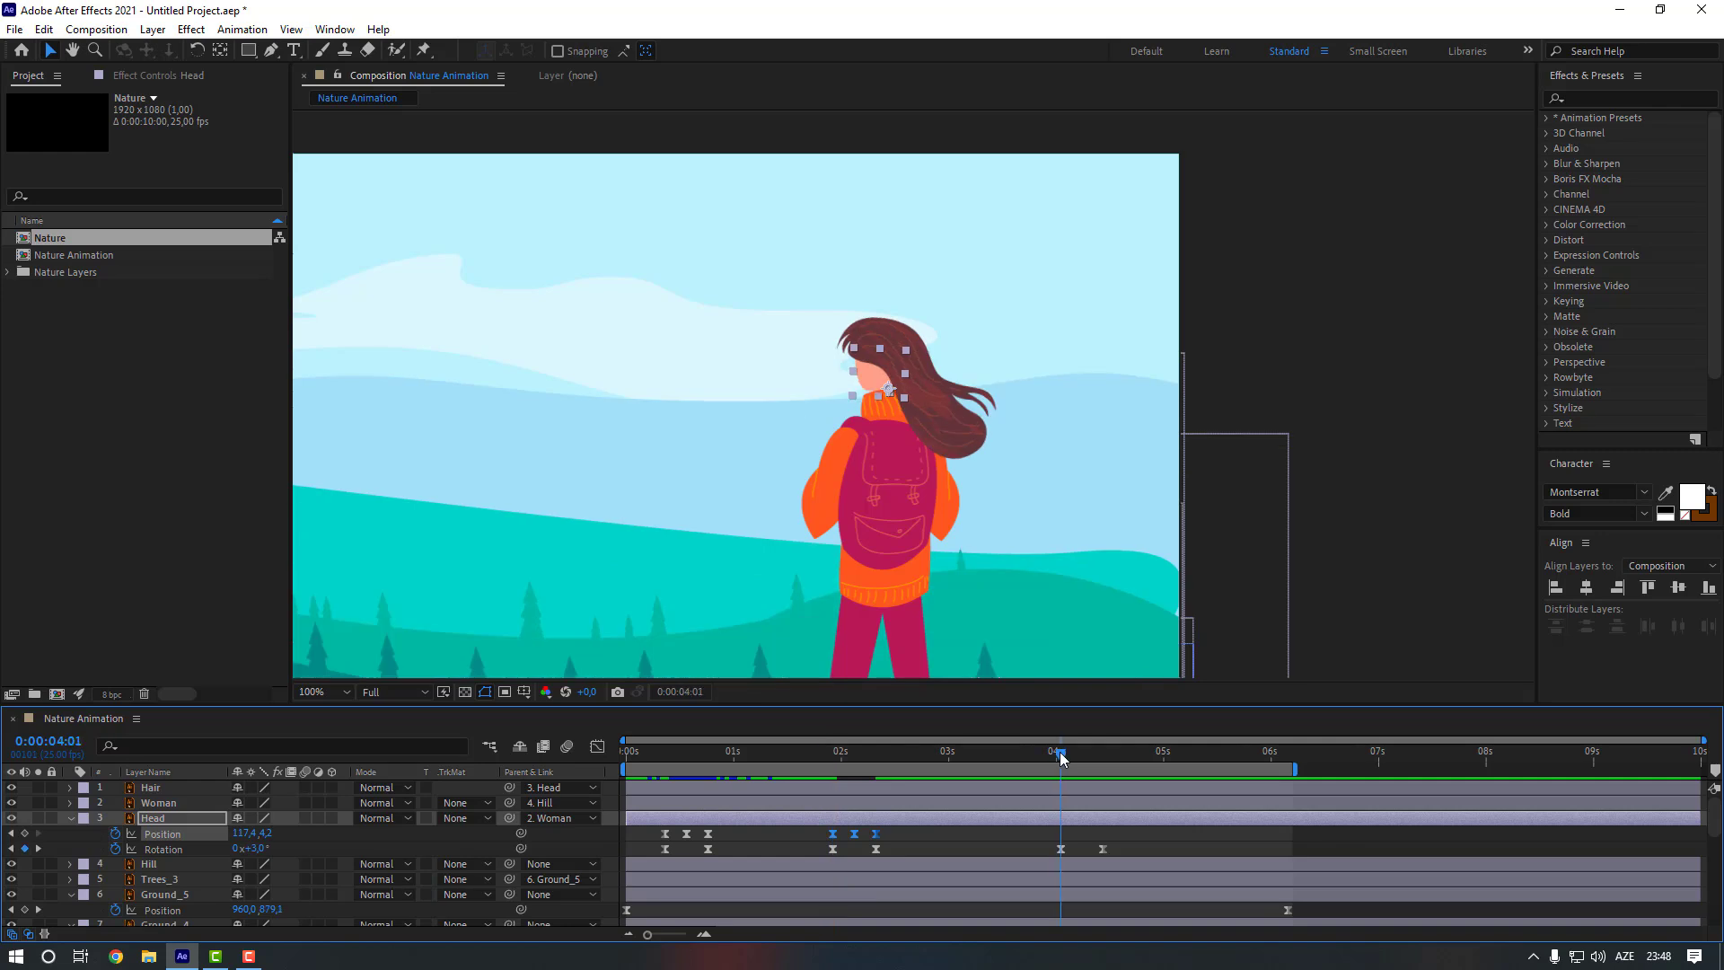
{"action": "key", "text": "ctrl+v"}
Set the viewer magnification to Fit and preview the animation
{"action": "left_click", "coordinate": [943, 593]}
{"action": "scroll", "coordinate": [943, 588], "scroll_direction": "down", "scroll_amount": 2}
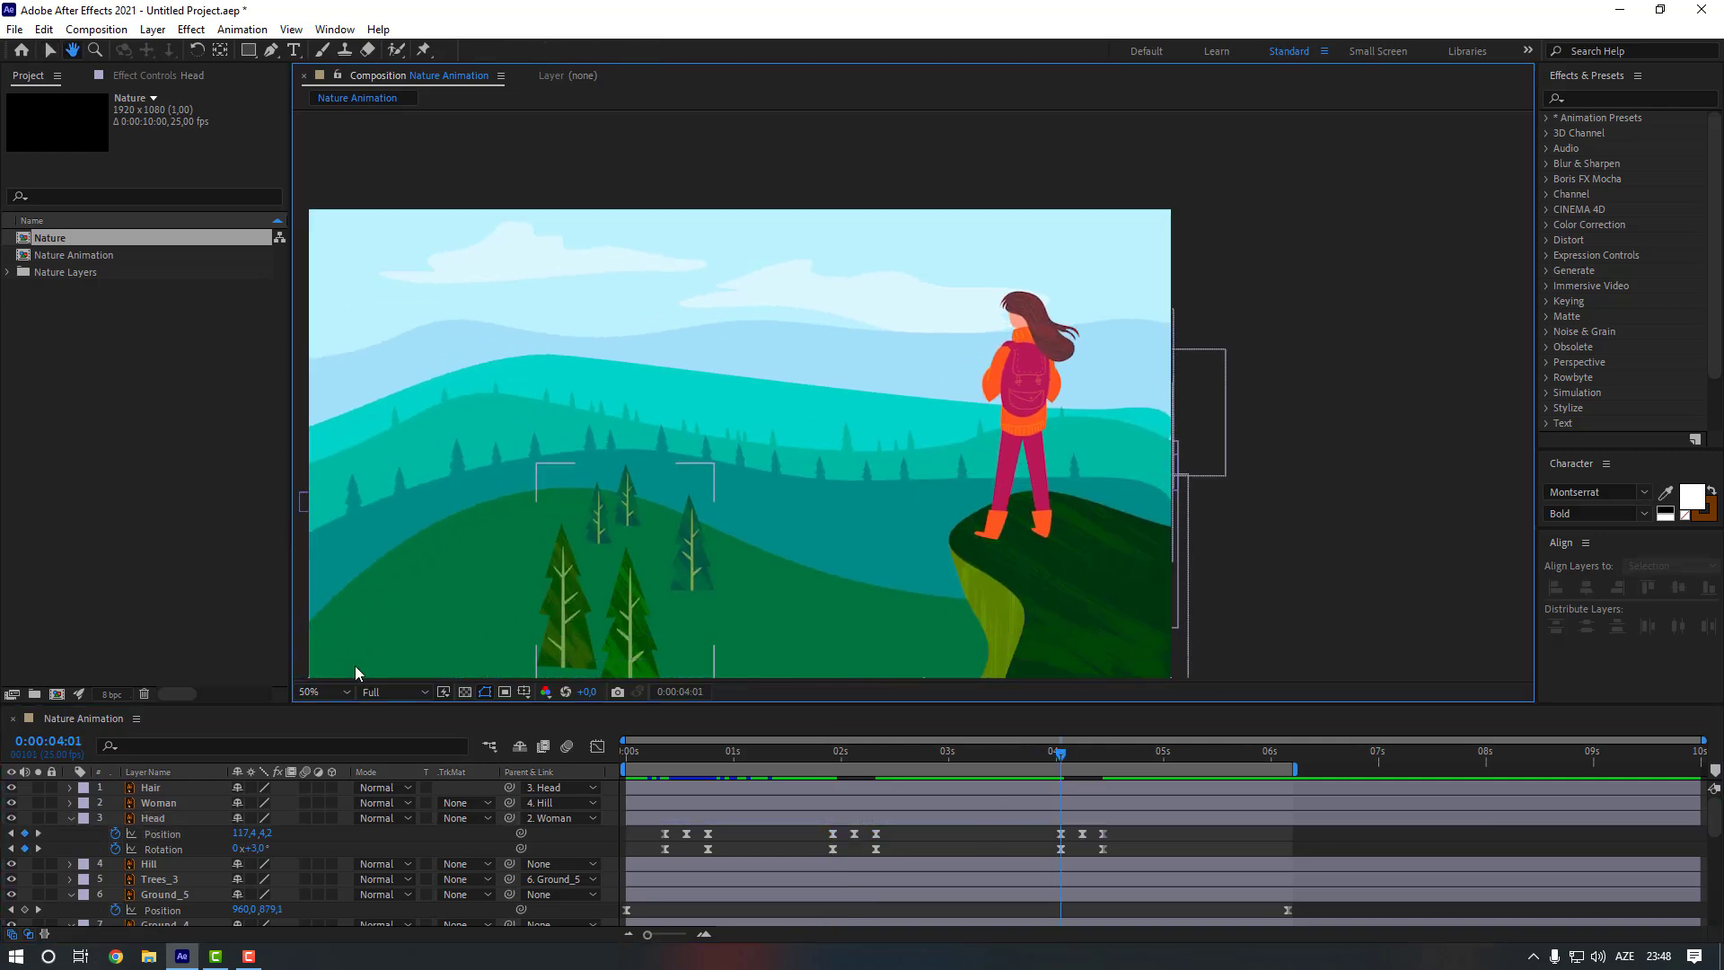
{"action": "left_click", "coordinate": [320, 690]}
{"action": "left_click", "coordinate": [327, 393]}
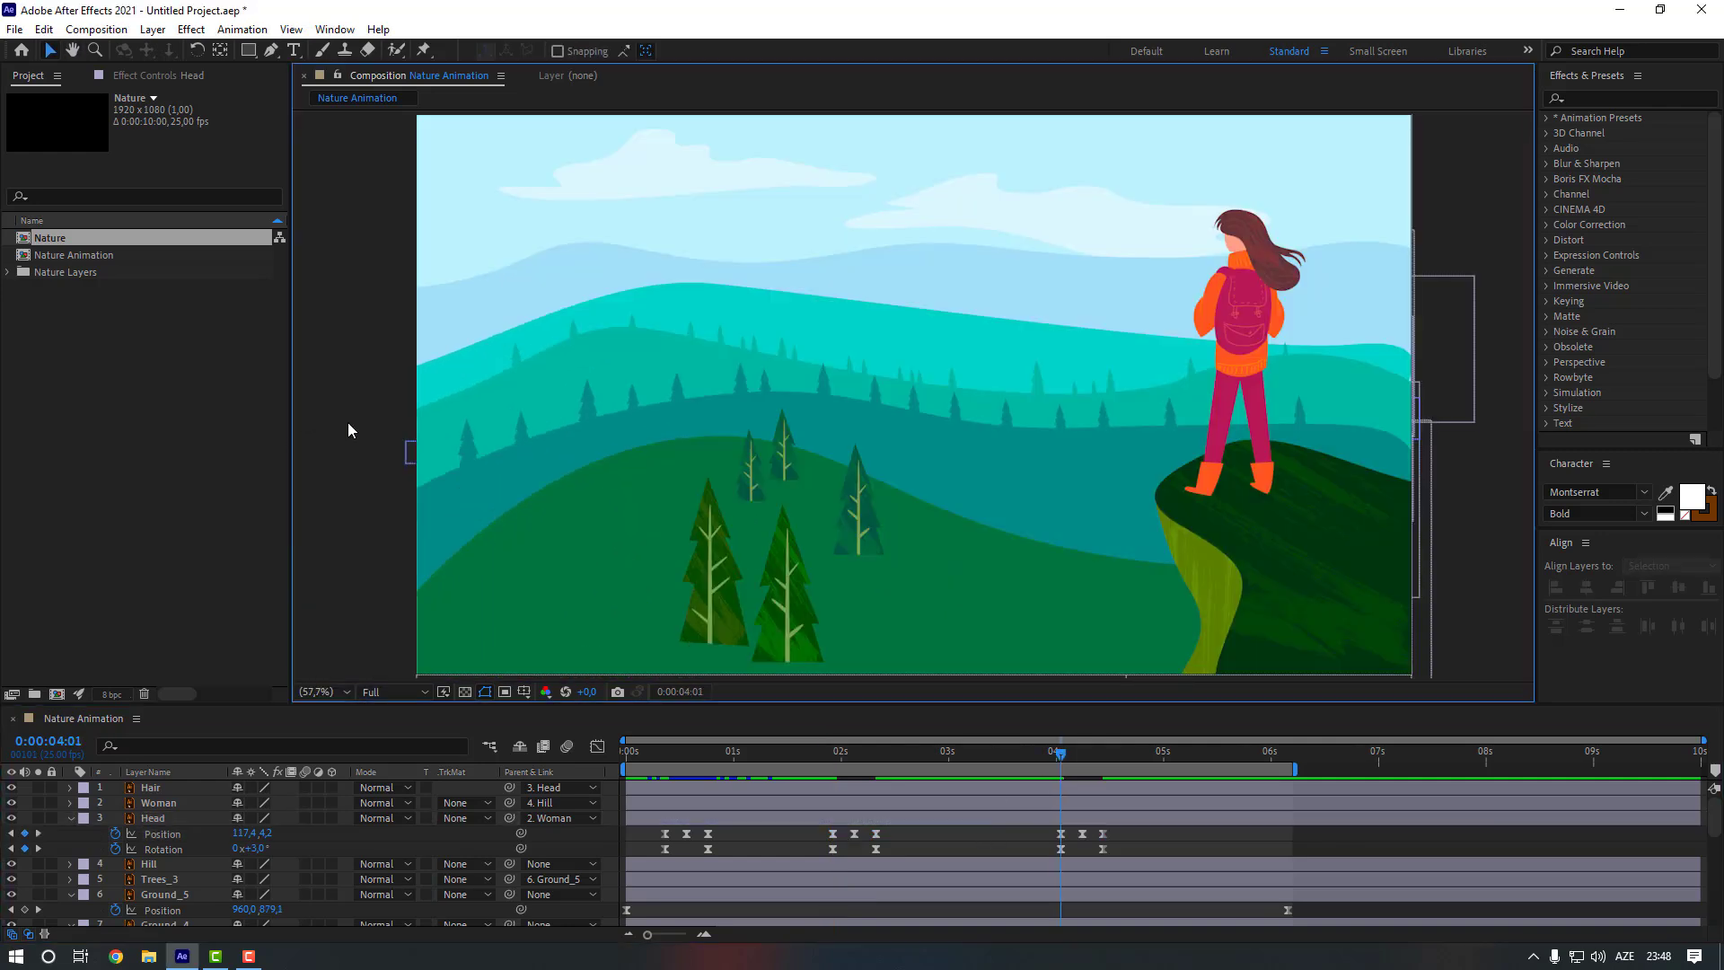
{"action": "key", "text": "space"}
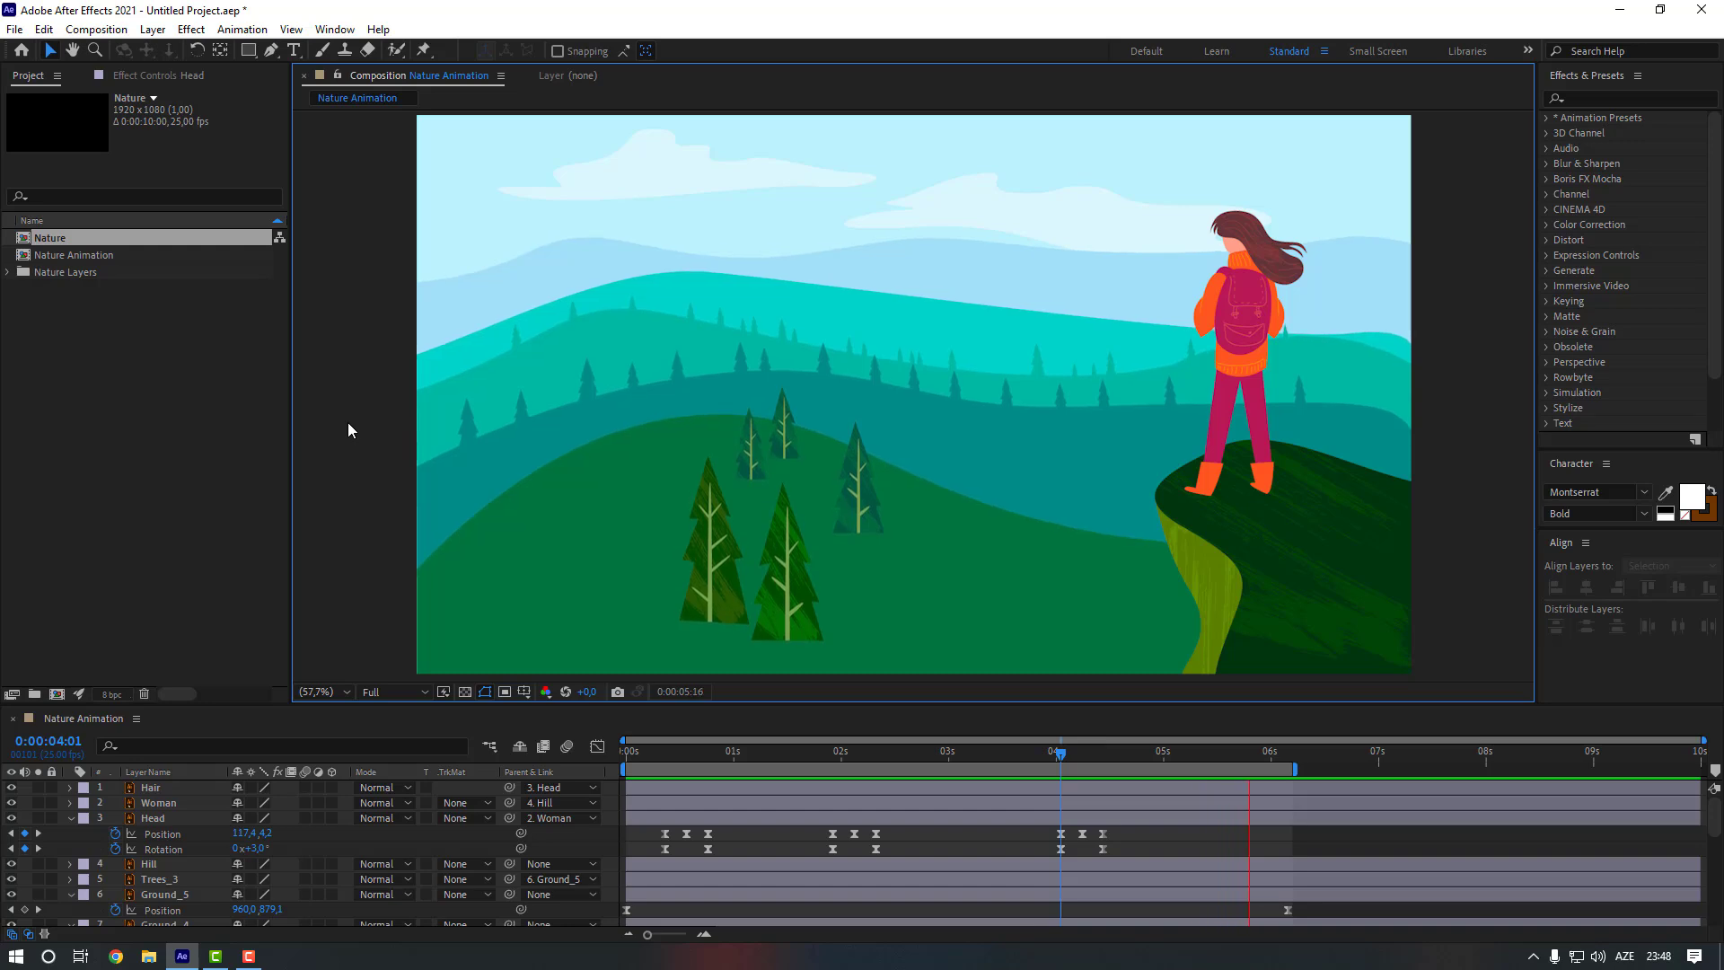
Keyframe the Hill's Position, shifting it right and down at about 6 seconds
{"action": "key", "text": "space"}
{"action": "left_click", "coordinate": [172, 866]}
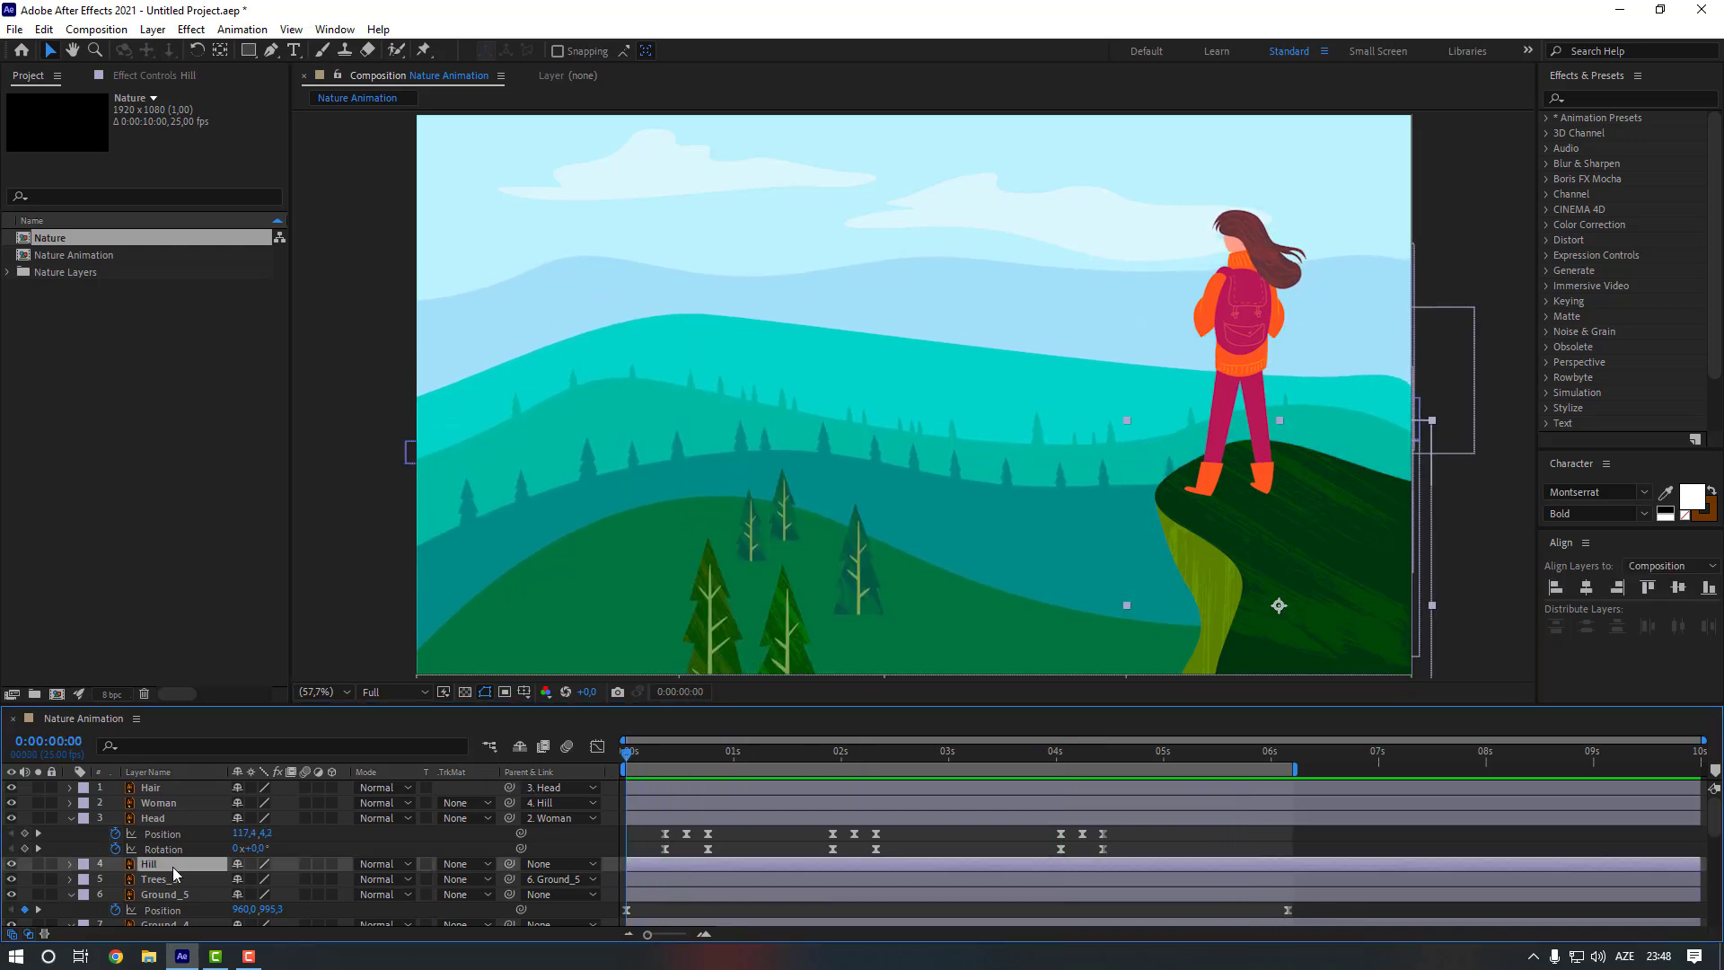
{"action": "key", "text": "p"}
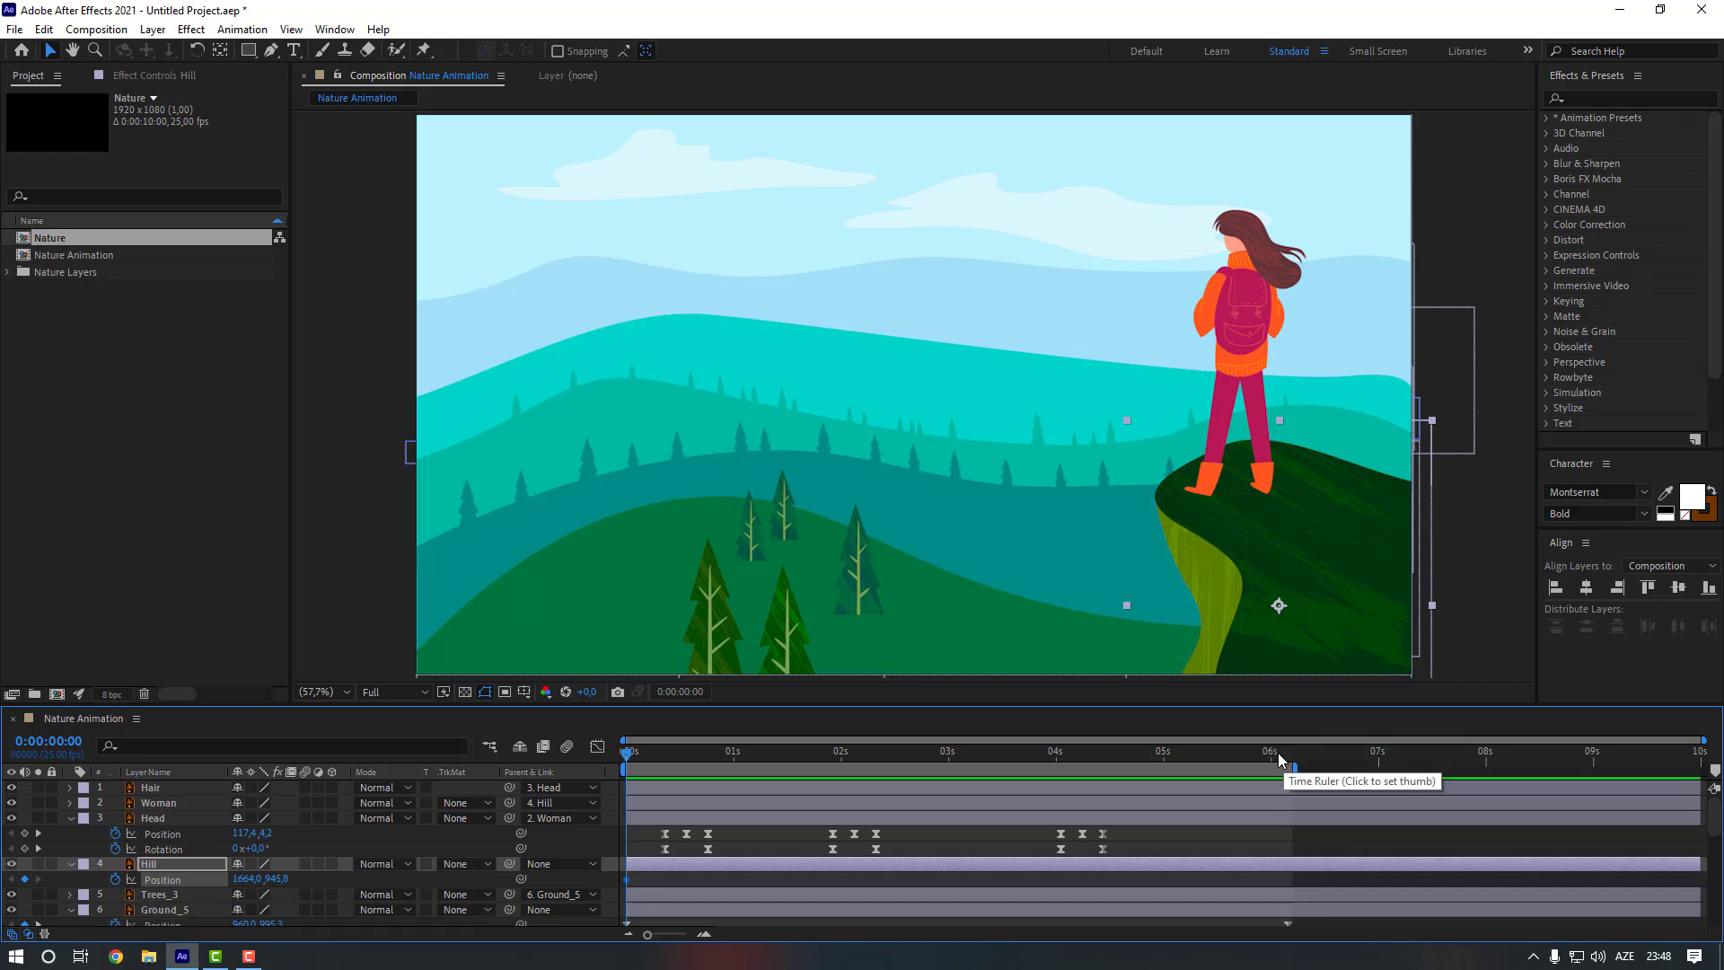
{"action": "left_click_drag", "start_coordinate": [1279, 752], "coordinate": [1288, 753]}
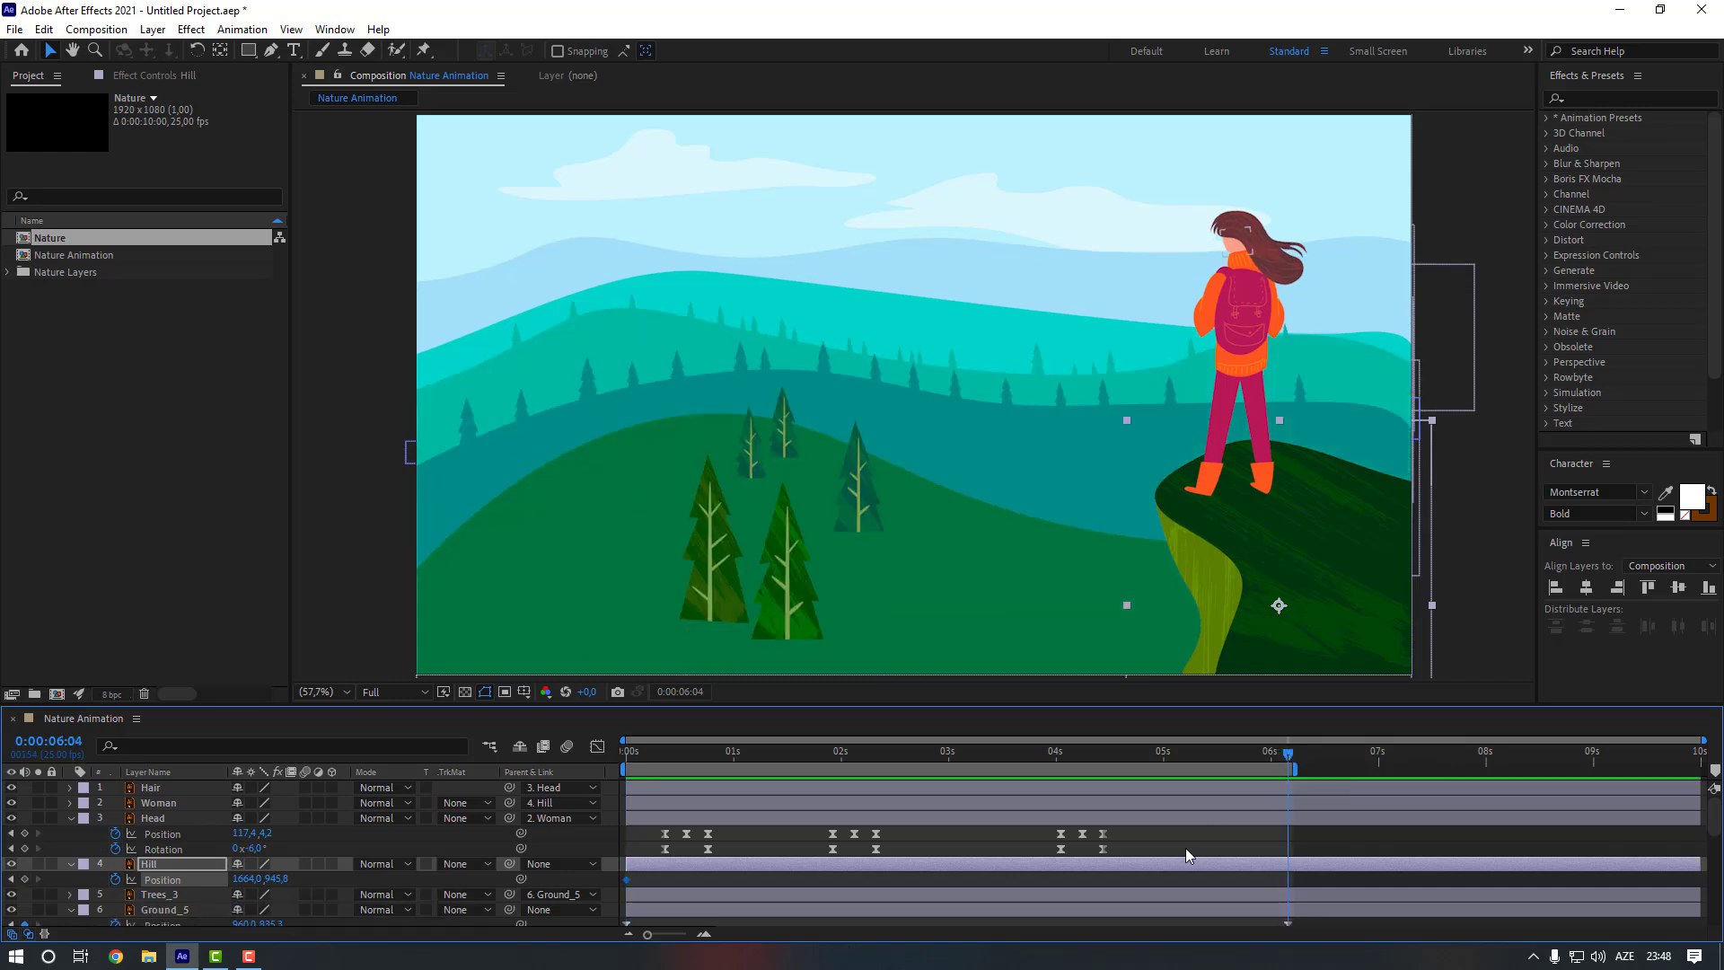
{"action": "mouse_move", "coordinate": [1285, 578]}
{"action": "left_mouse_down"}
{"action": "mouse_move", "coordinate": [1239, 543]}
{"action": "mouse_move", "coordinate": [1302, 582]}
{"action": "left_mouse_up"}
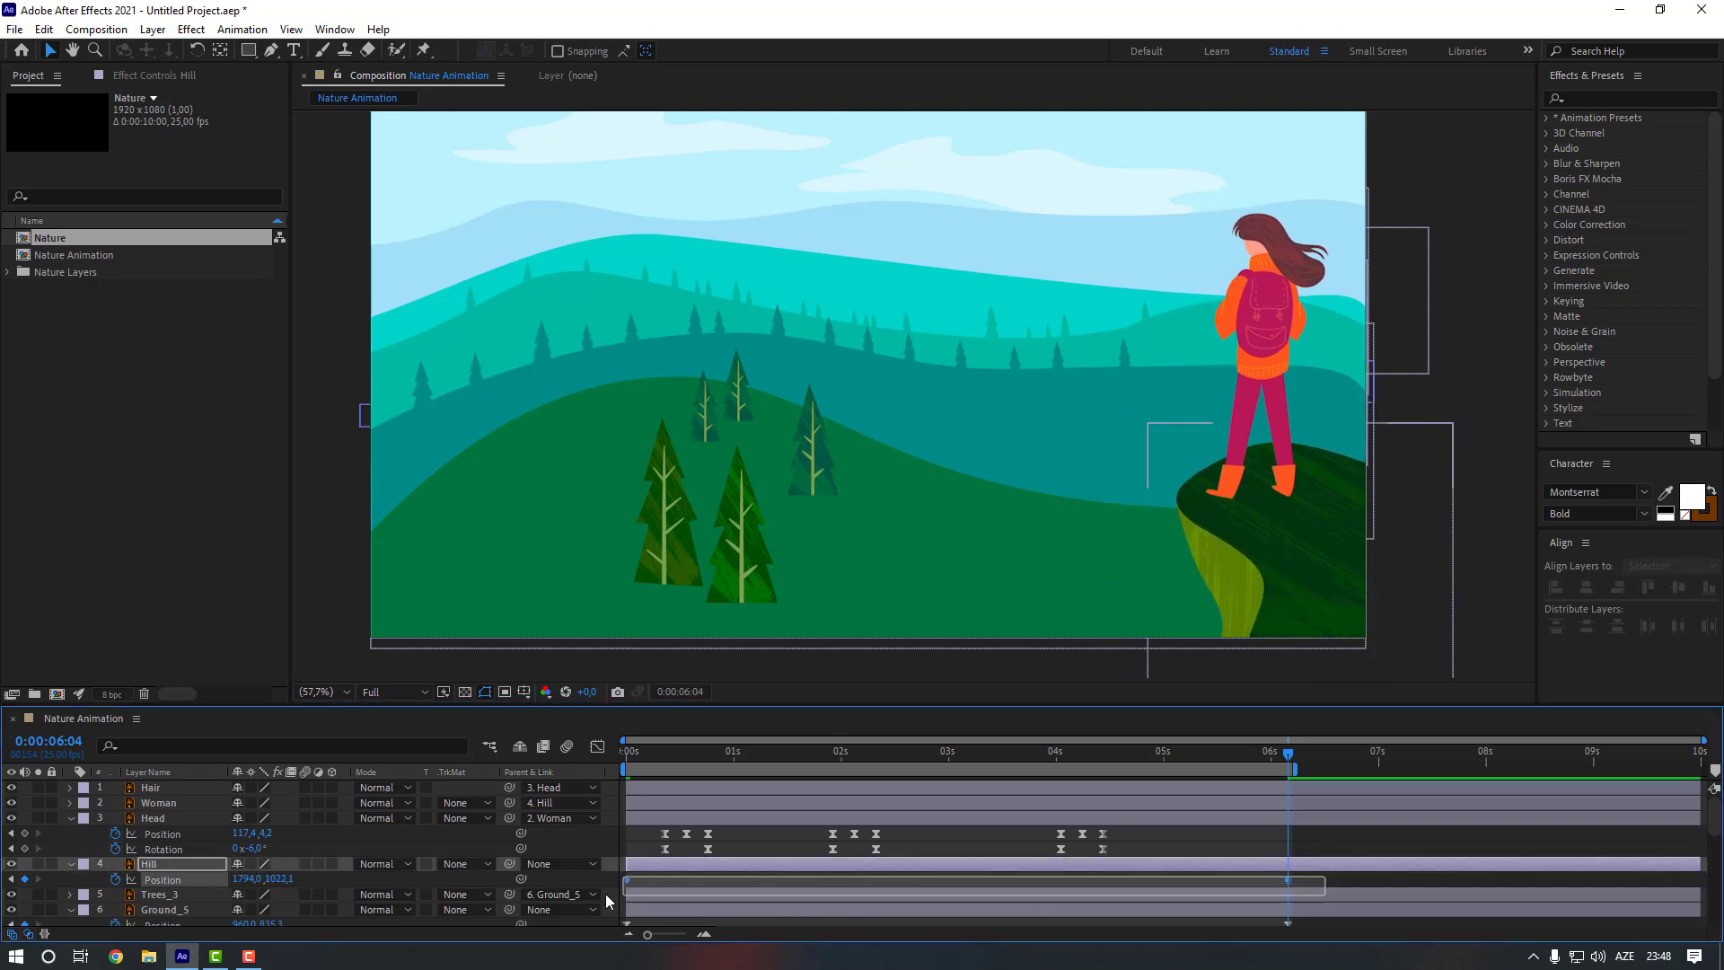
Easy Ease the Hill's Position keyframes and preview the slide
{"action": "right_click", "coordinate": [626, 880]}
{"action": "mouse_move", "coordinate": [700, 868]}
{"action": "left_click", "coordinate": [881, 754]}
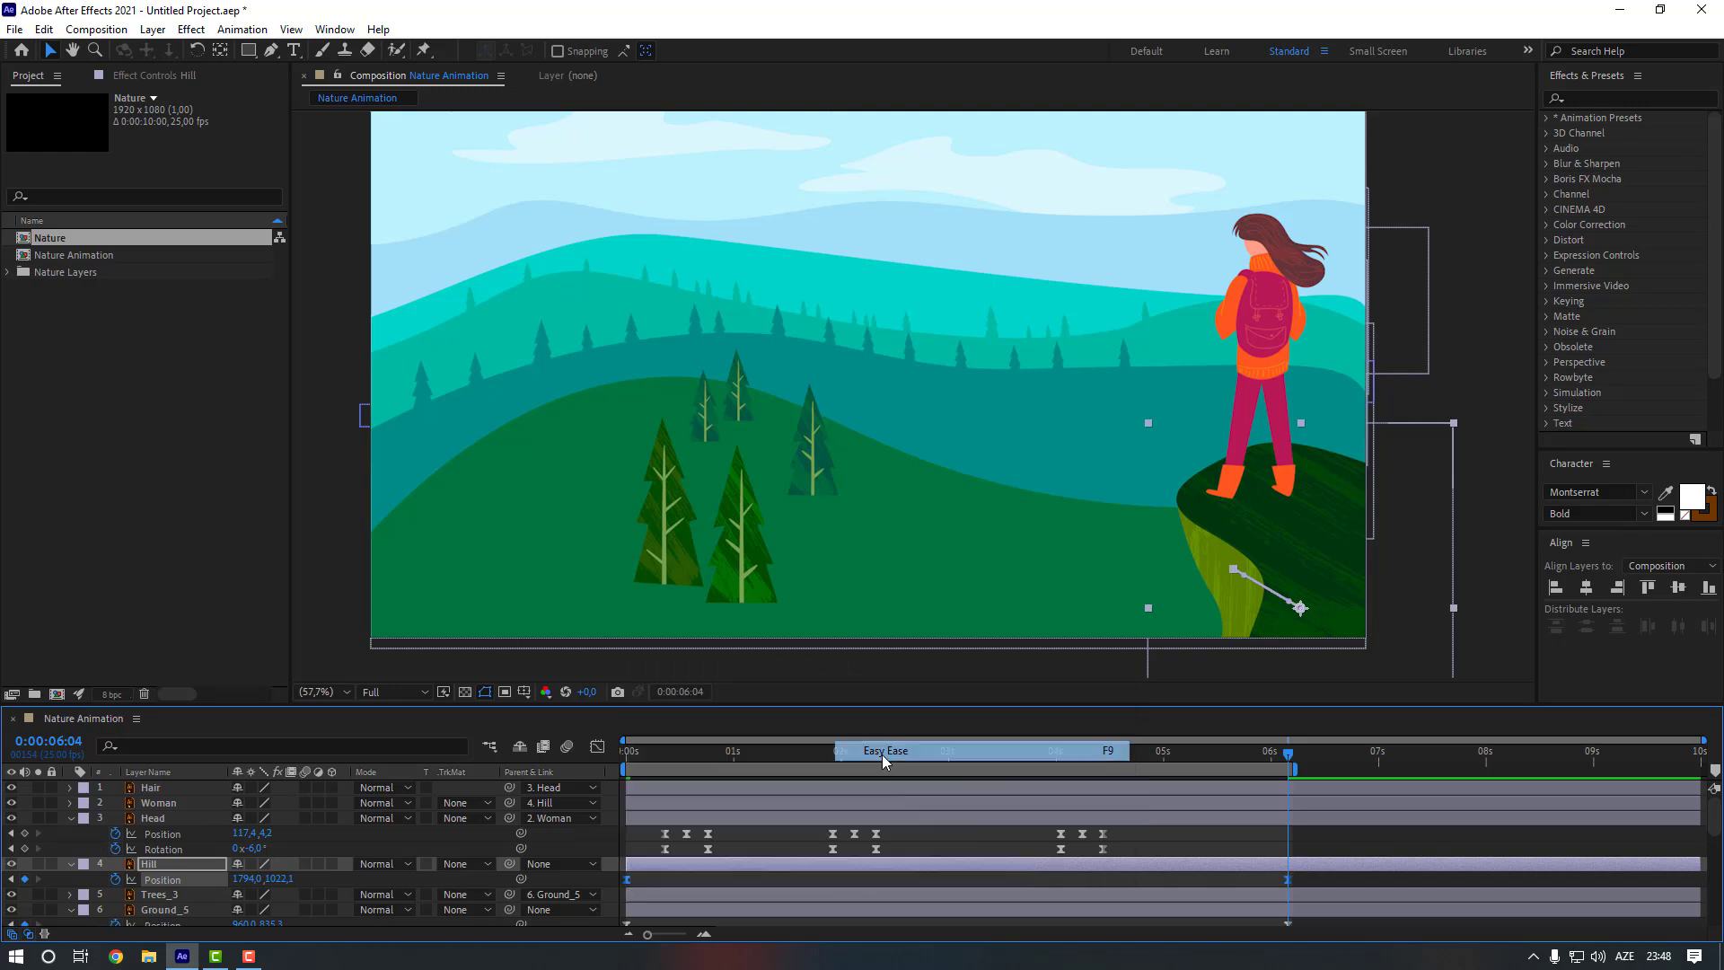
{"action": "scroll", "coordinate": [319, 431], "scroll_direction": "up", "scroll_amount": 1}
{"action": "left_click", "coordinate": [311, 402]}
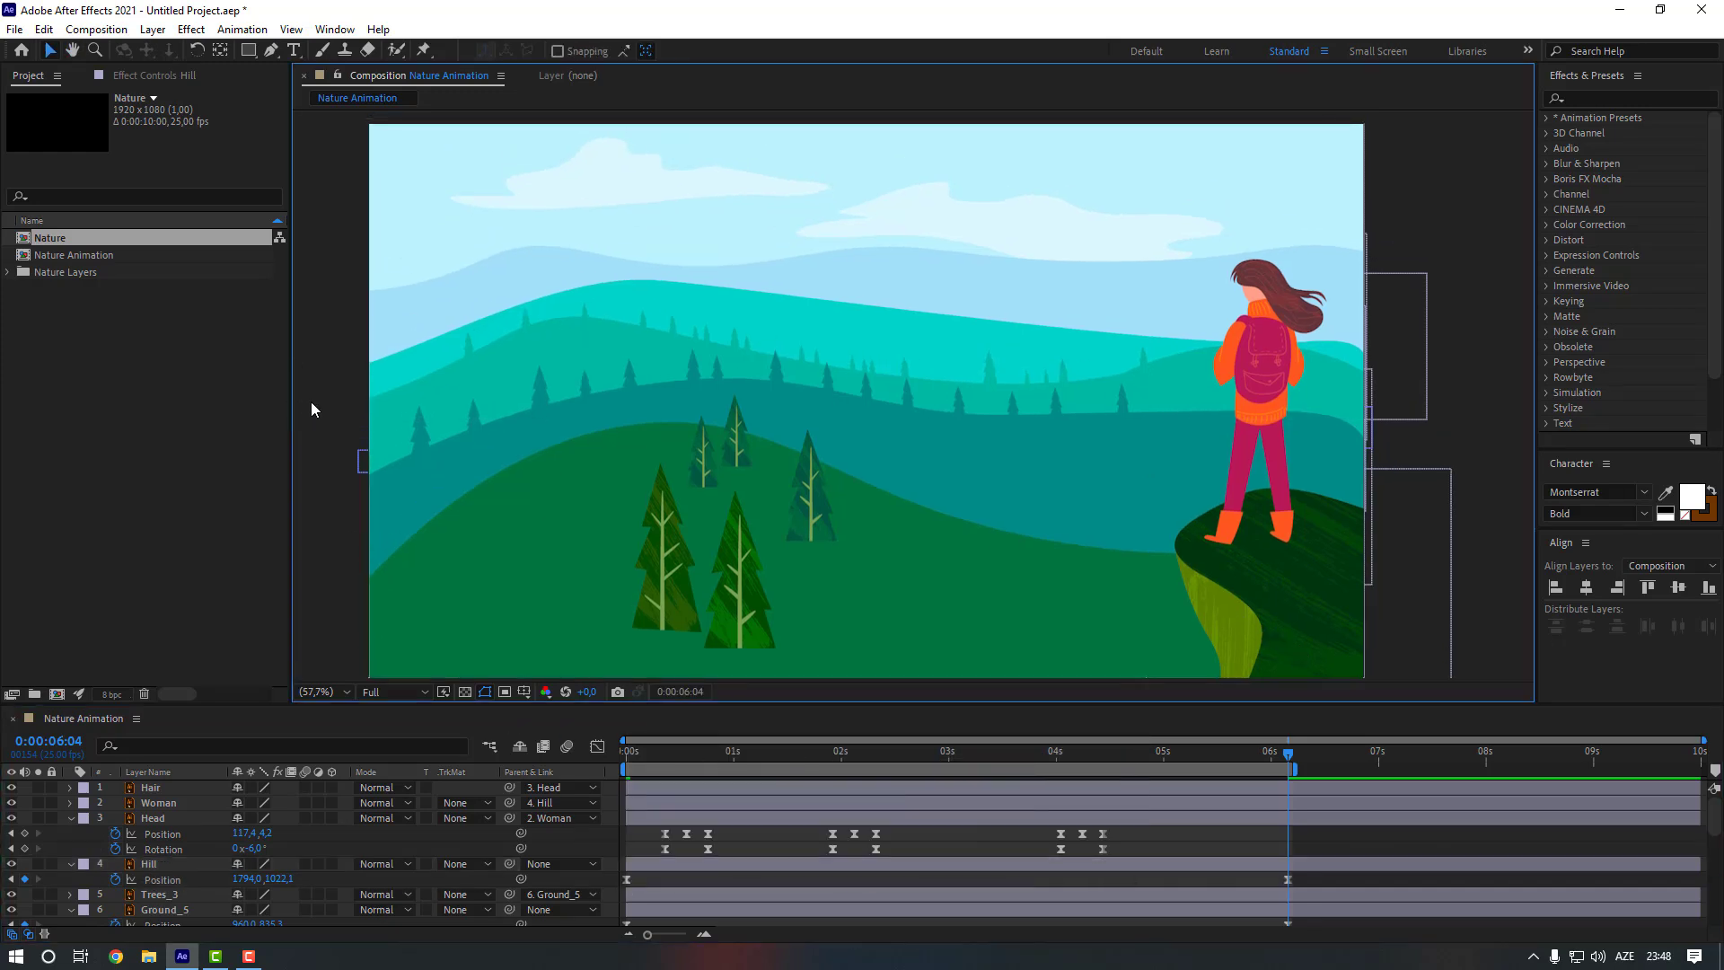
{"action": "key", "text": "space"}
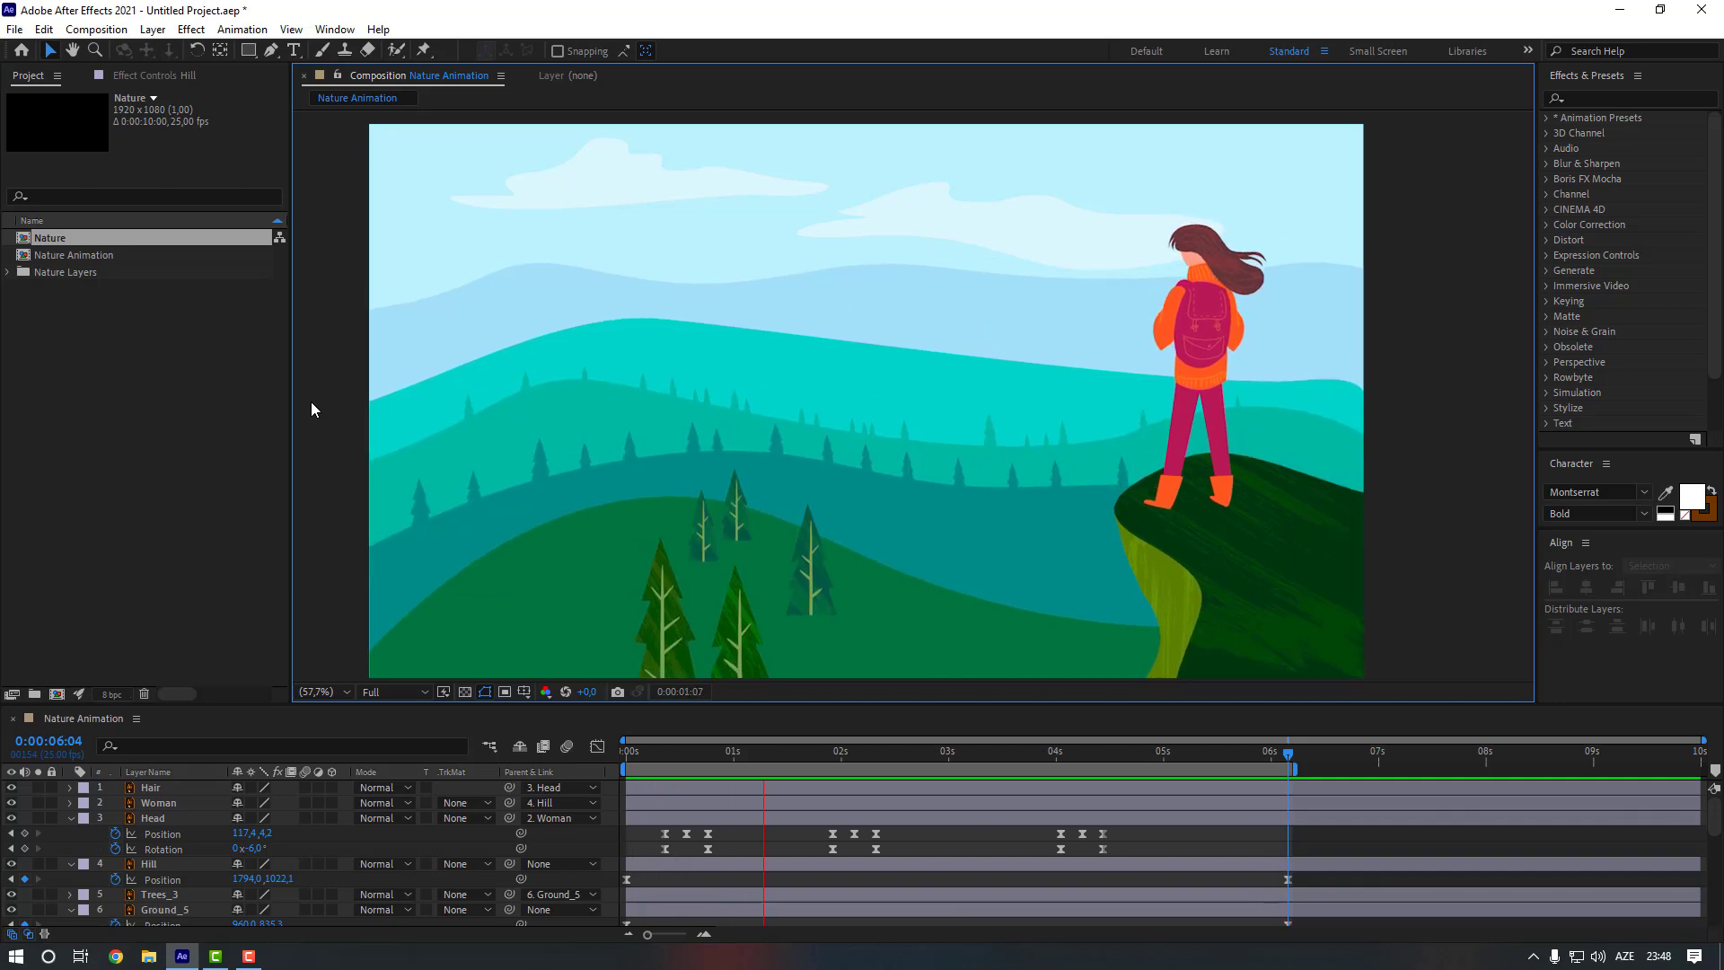
{"action": "key", "text": "space"}
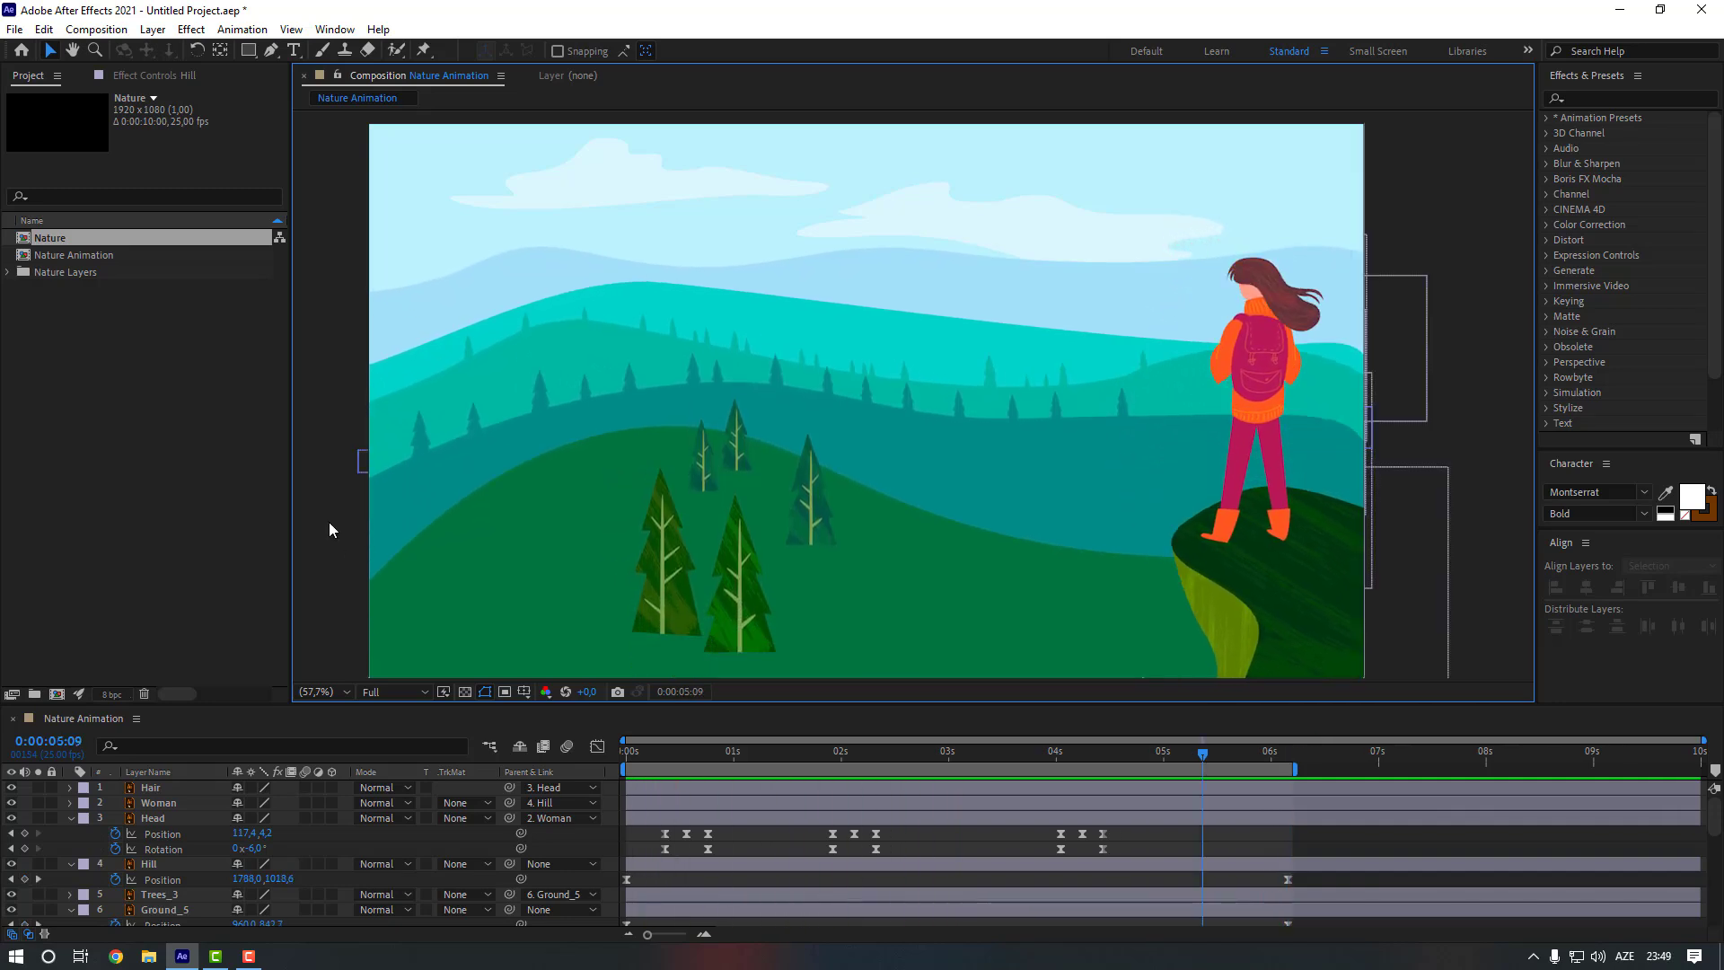
Create a new pale grey solid layer named Dust
{"action": "right_click", "coordinate": [330, 454]}
{"action": "mouse_move", "coordinate": [418, 465]}
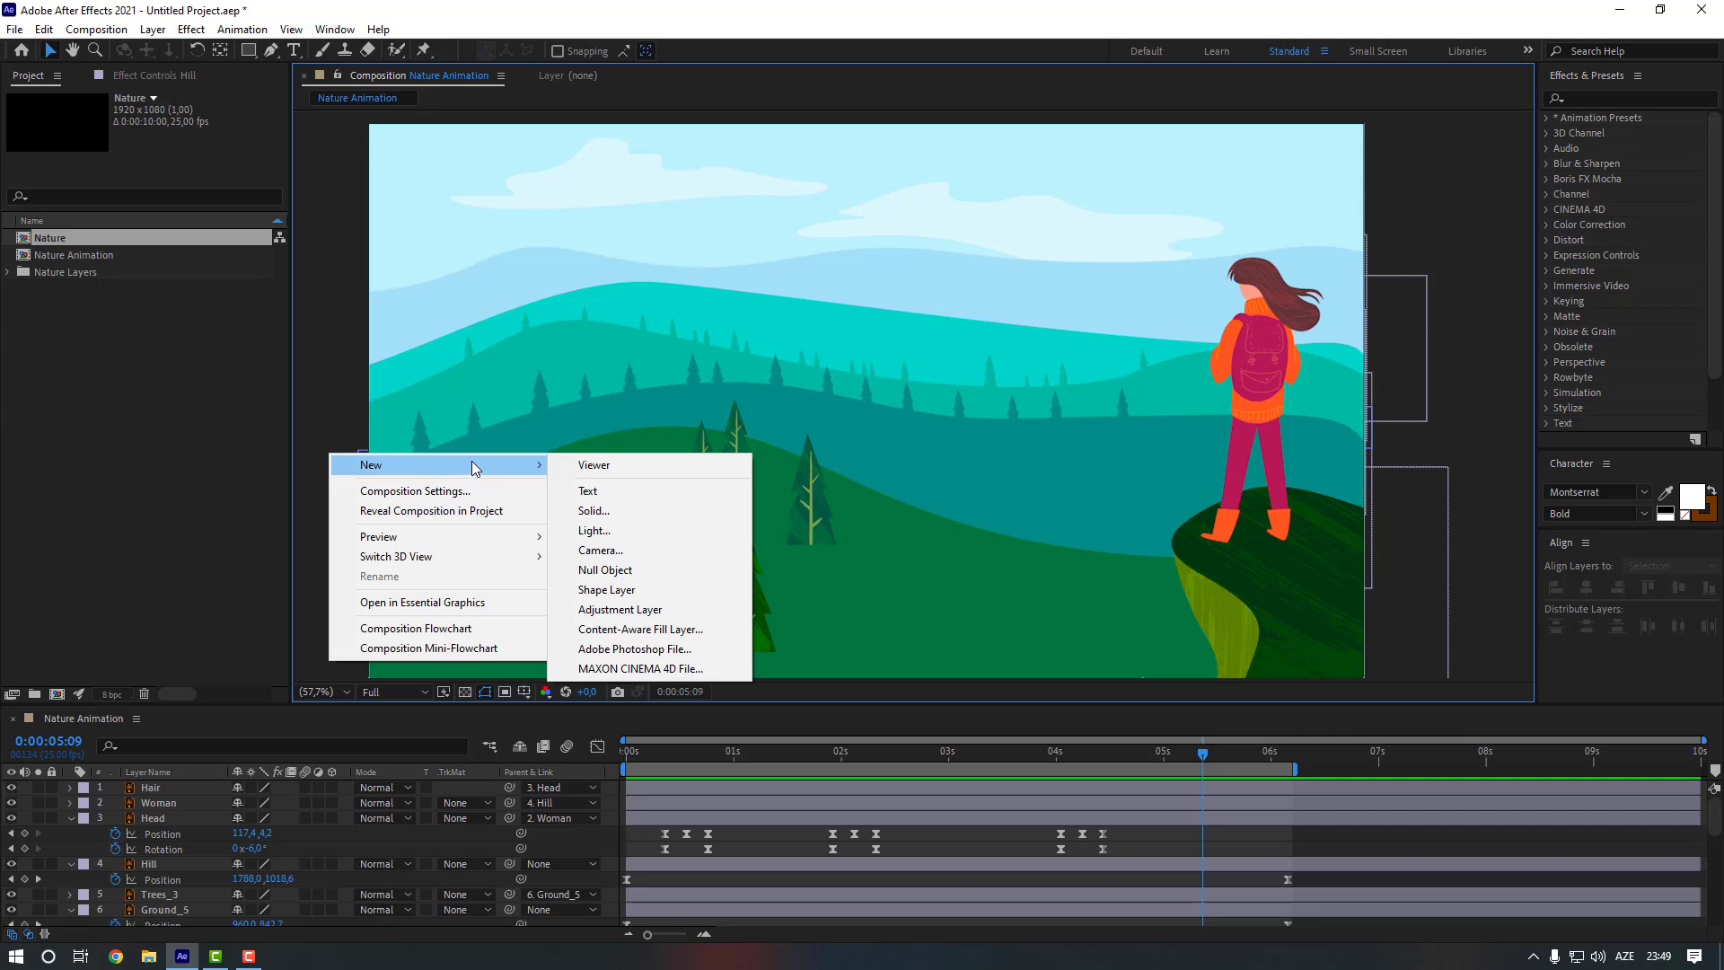
{"action": "left_click", "coordinate": [624, 509]}
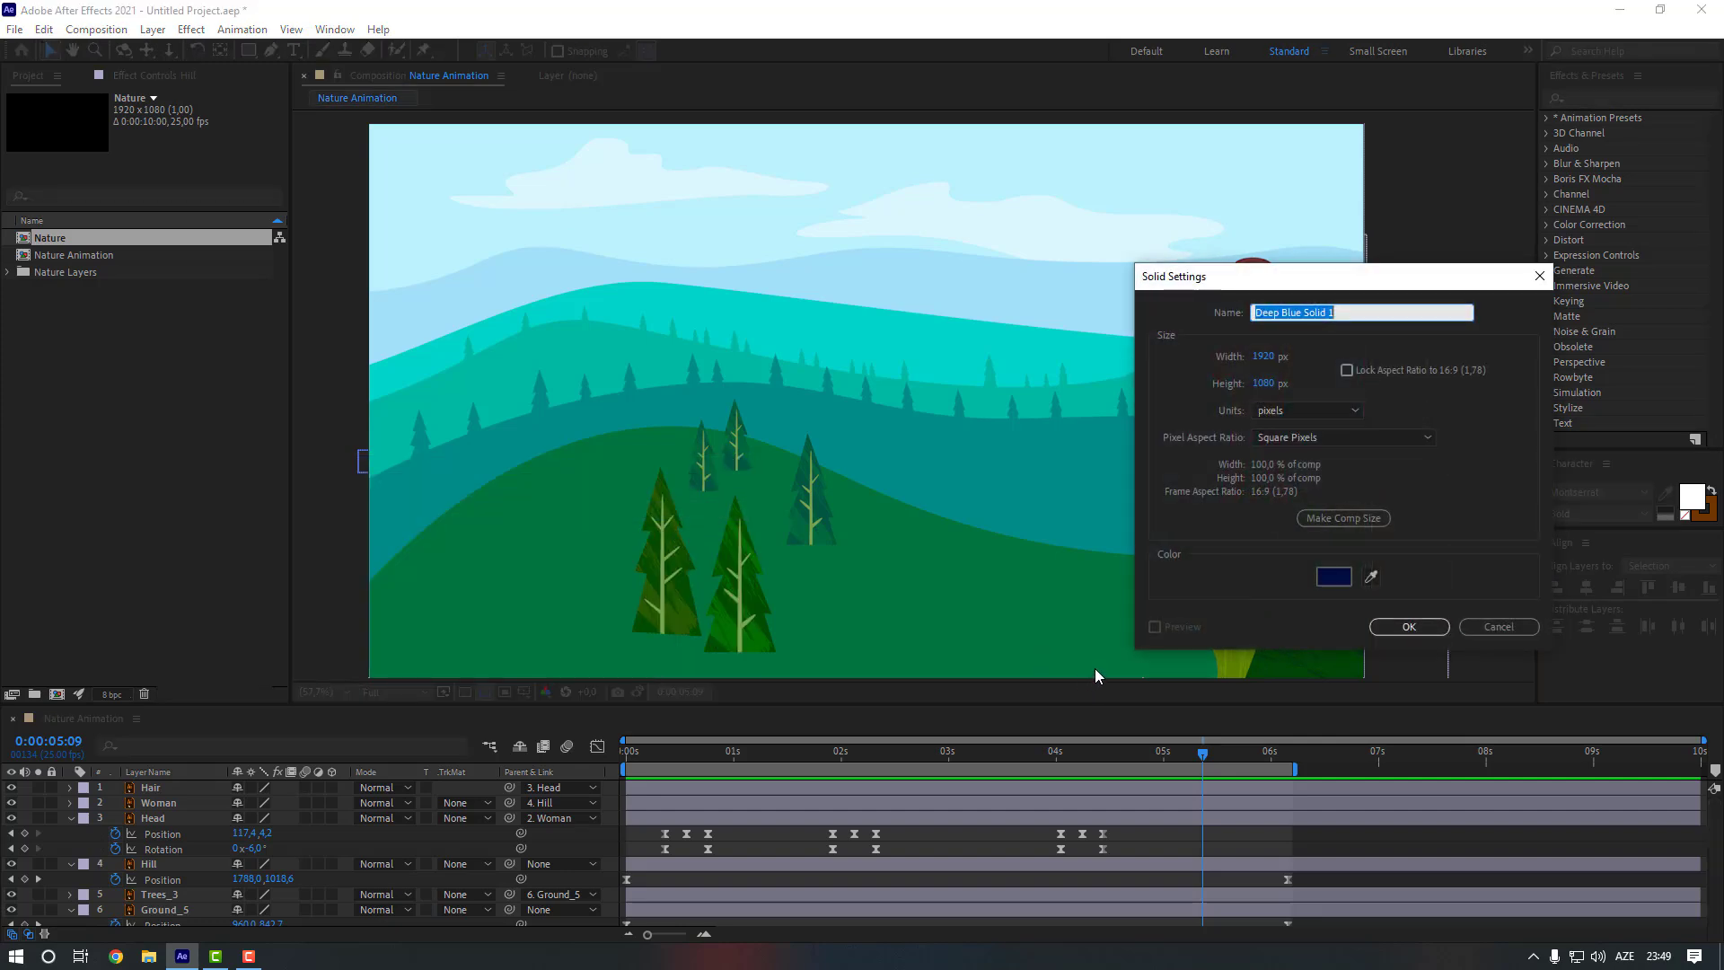
{"action": "left_click", "coordinate": [1350, 578]}
{"action": "left_click", "coordinate": [1208, 662]}
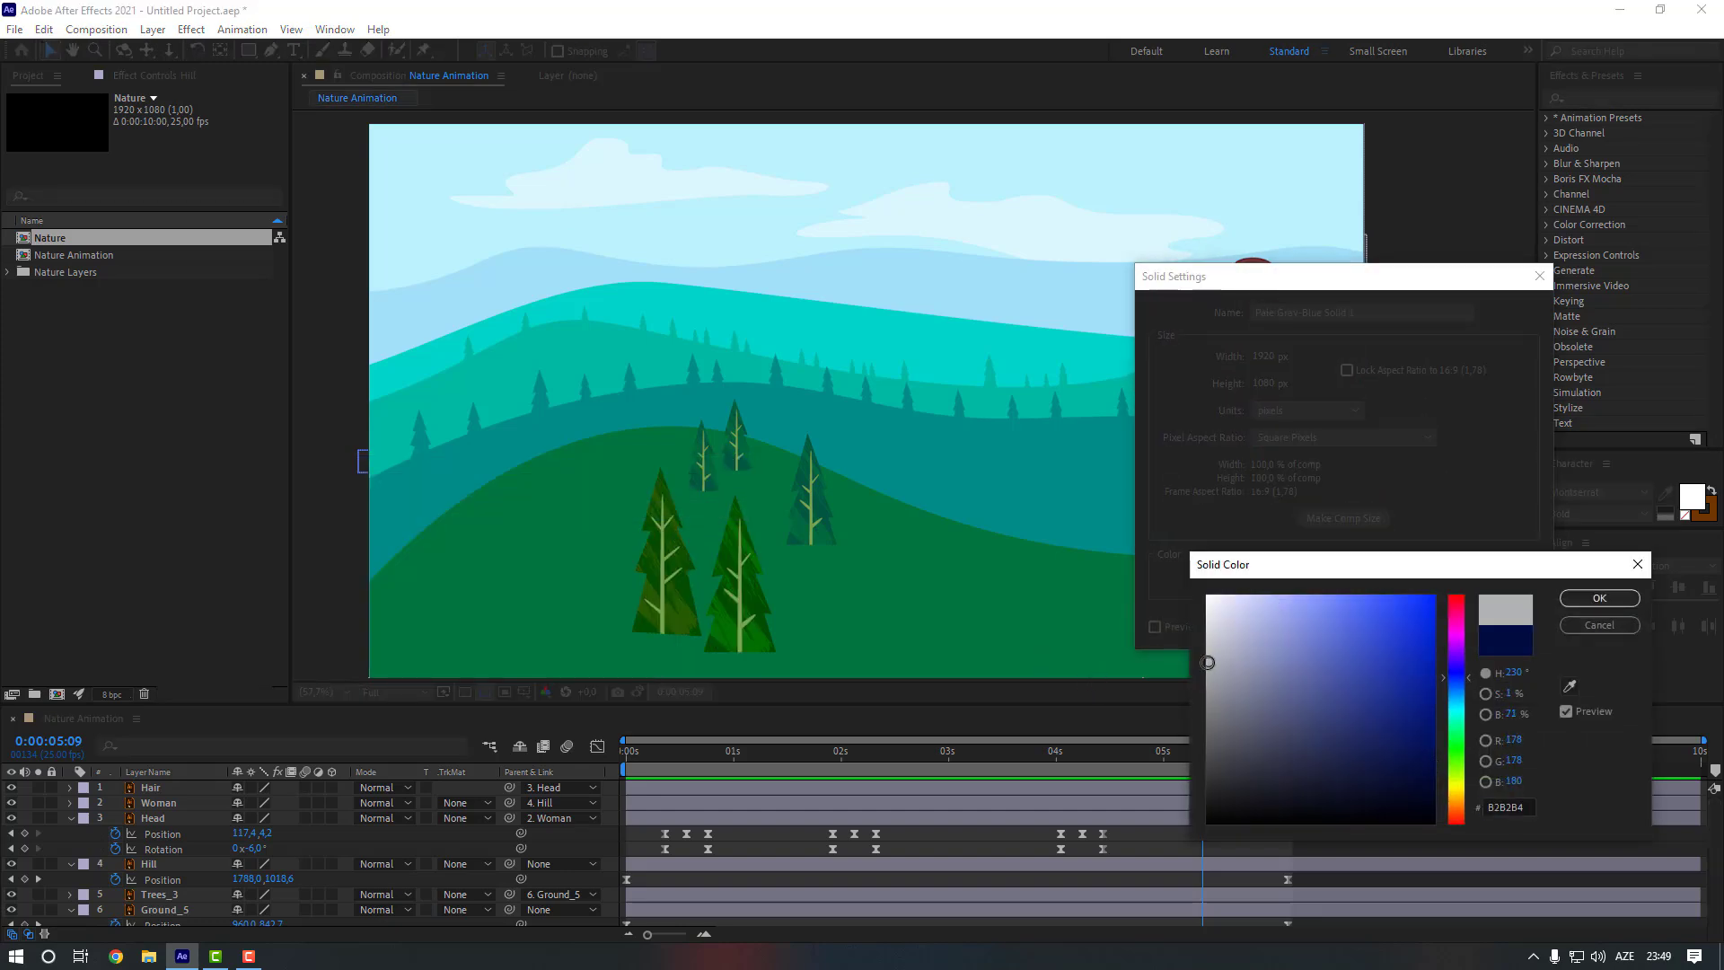
{"action": "mouse_move", "coordinate": [1212, 665]}
{"action": "left_mouse_down"}
{"action": "mouse_move", "coordinate": [1210, 644]}
{"action": "mouse_move", "coordinate": [1207, 690]}
{"action": "left_mouse_up"}
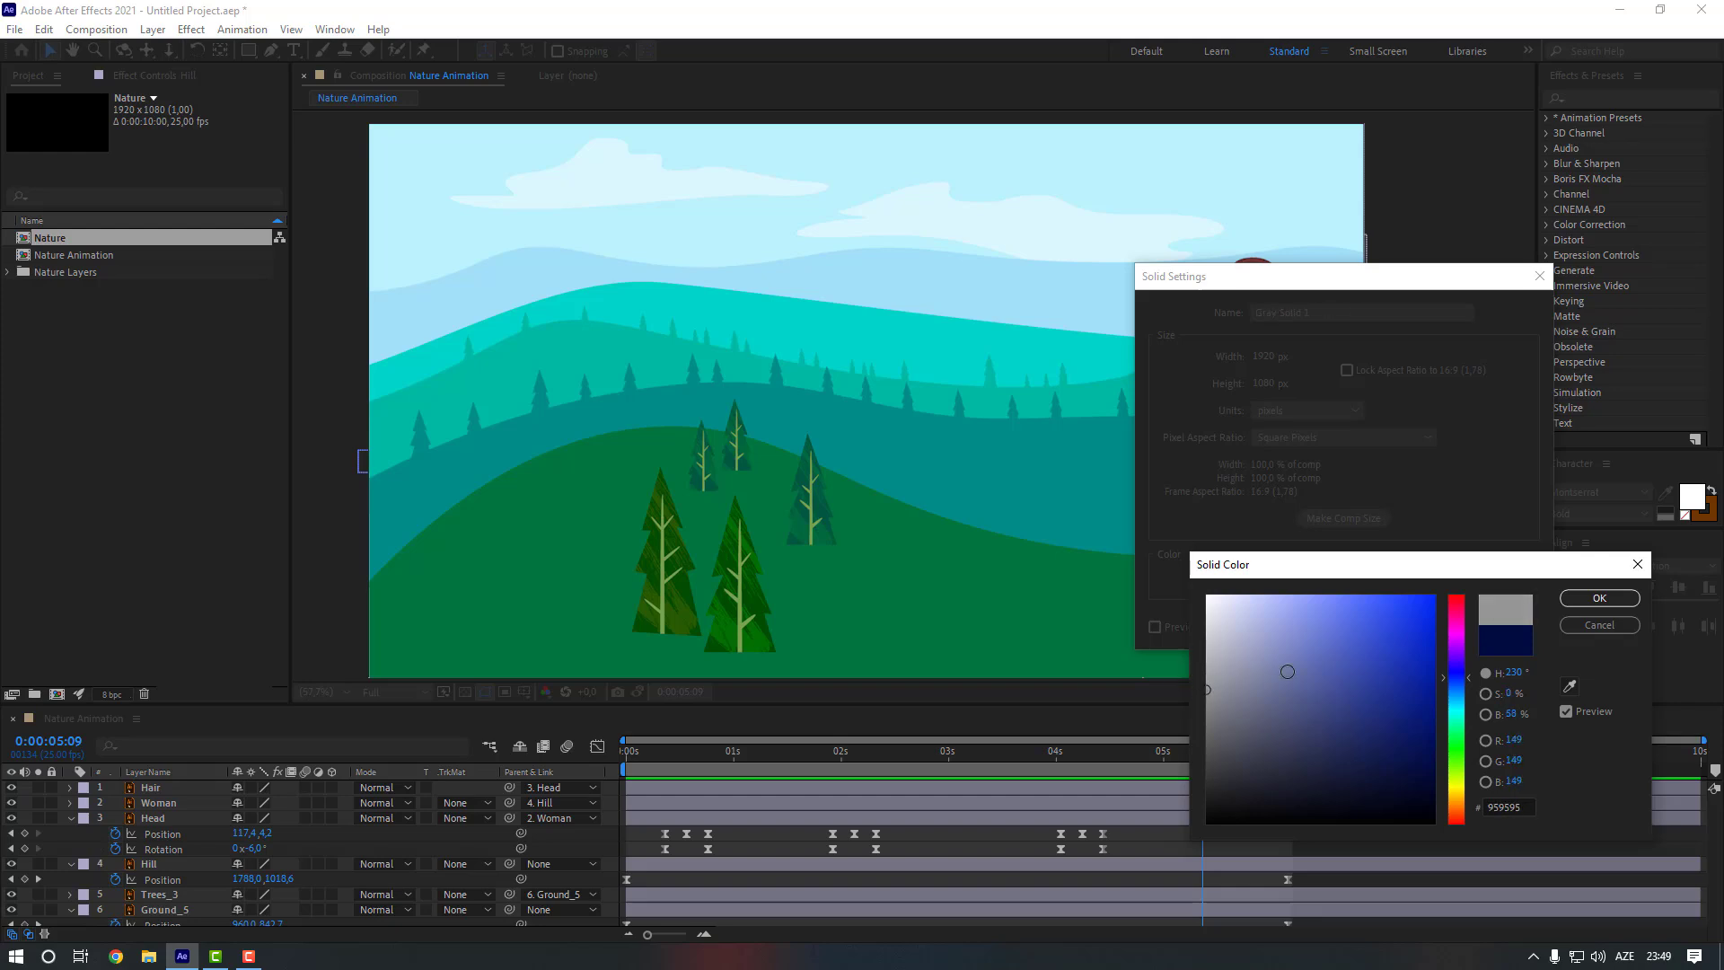
{"action": "left_click", "coordinate": [1573, 599]}
{"action": "left_click", "coordinate": [1316, 313]}
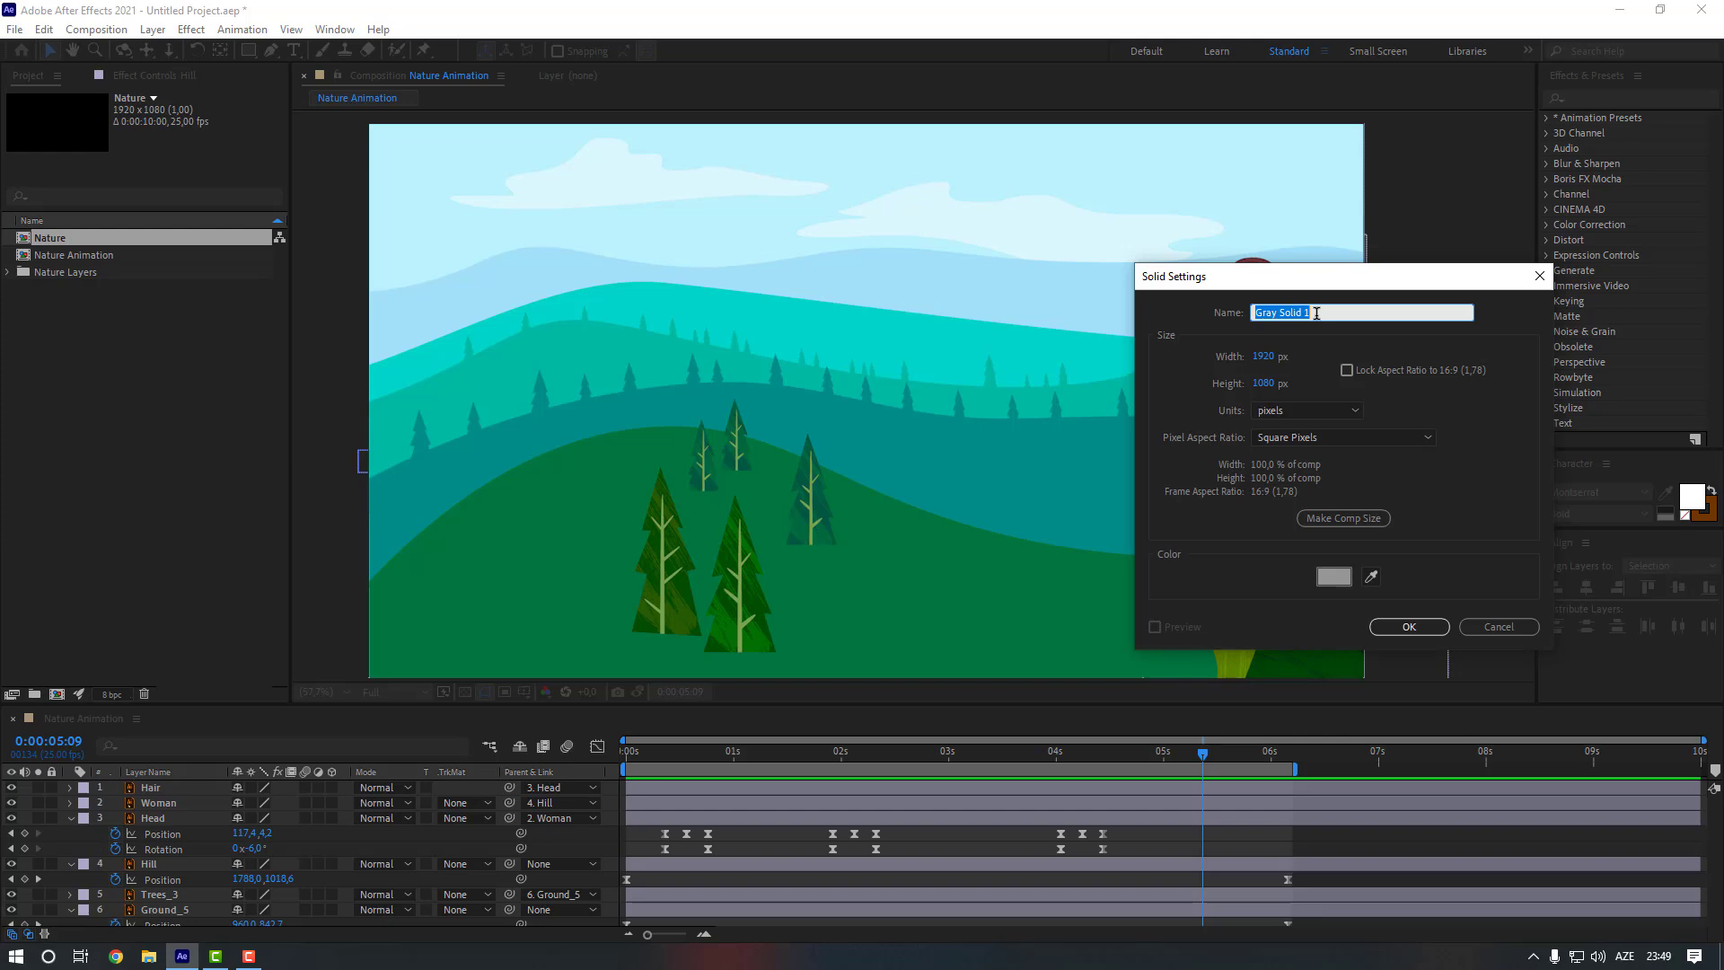
{"action": "key", "text": "Return"}
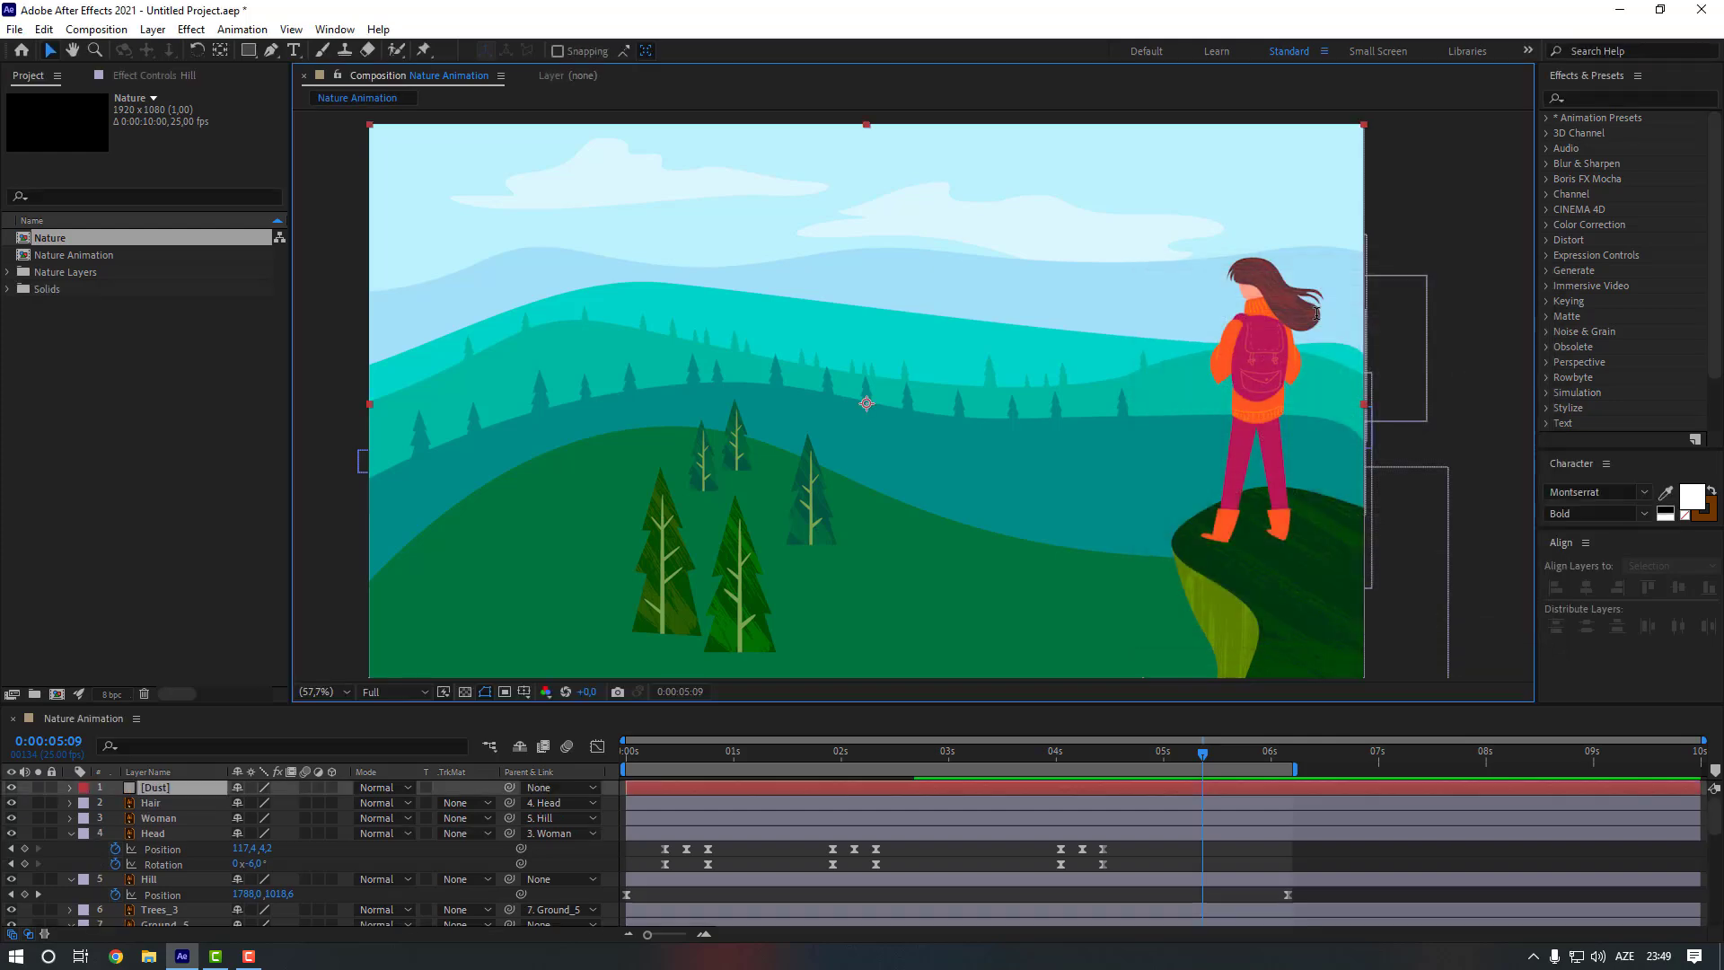
Lower the Dust layer's Opacity to 20%
{"action": "left_click", "coordinate": [172, 787]}
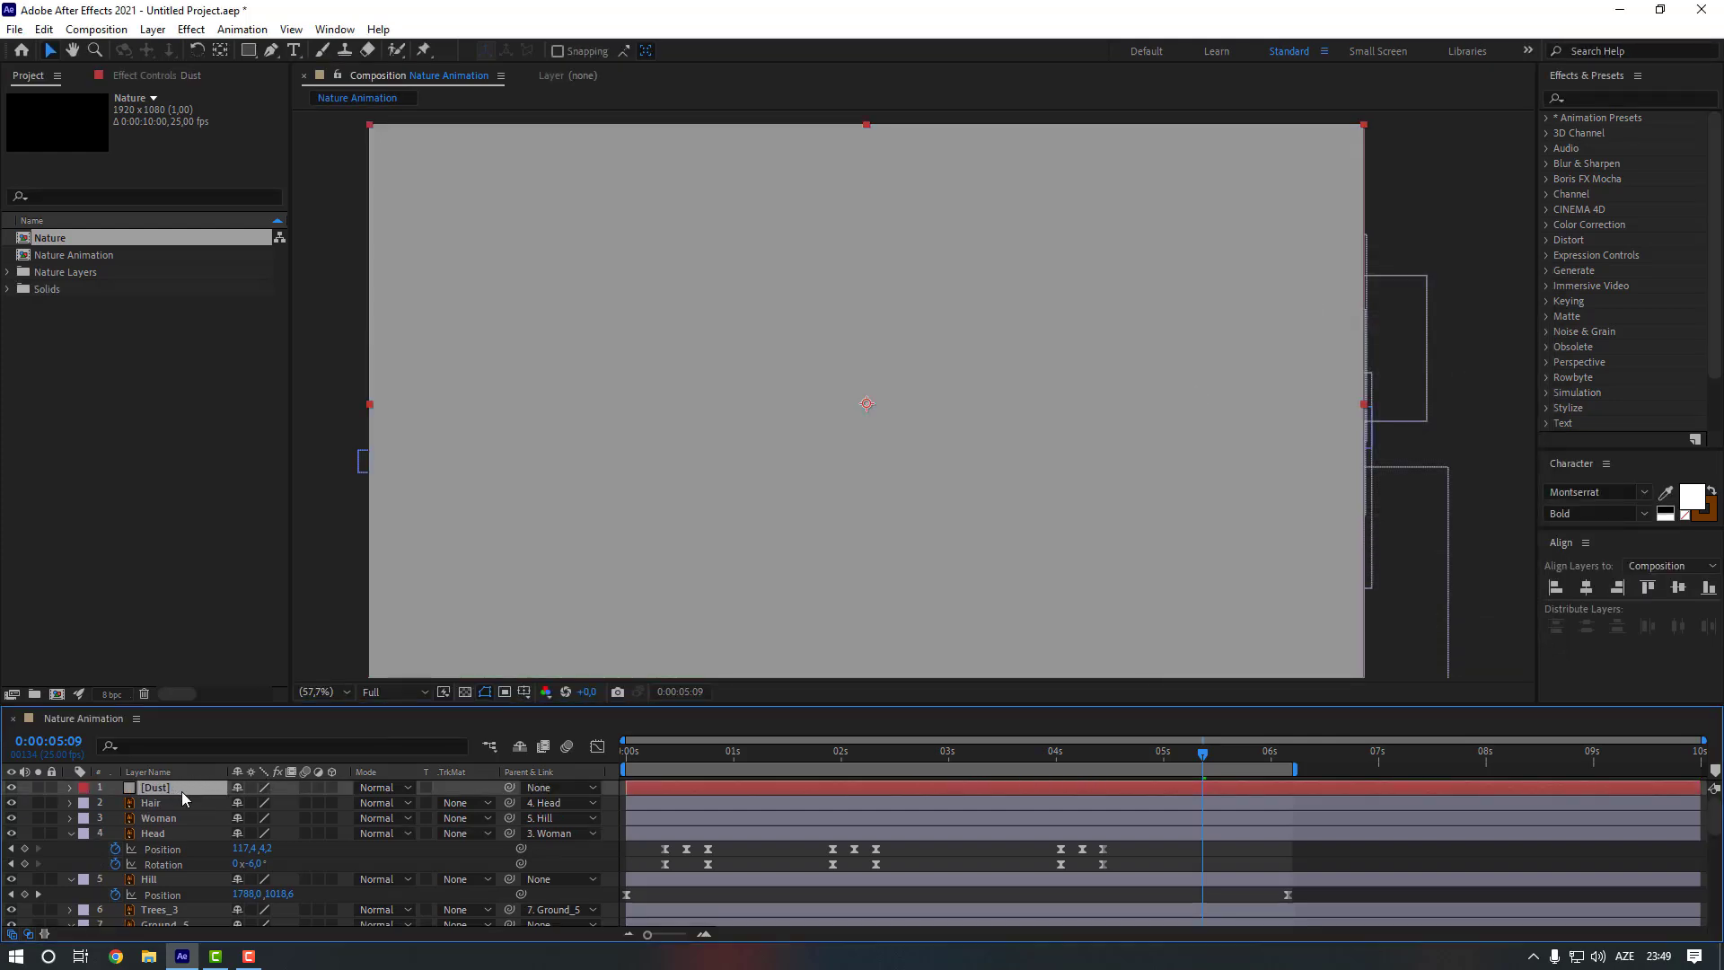
{"action": "key", "text": "t"}
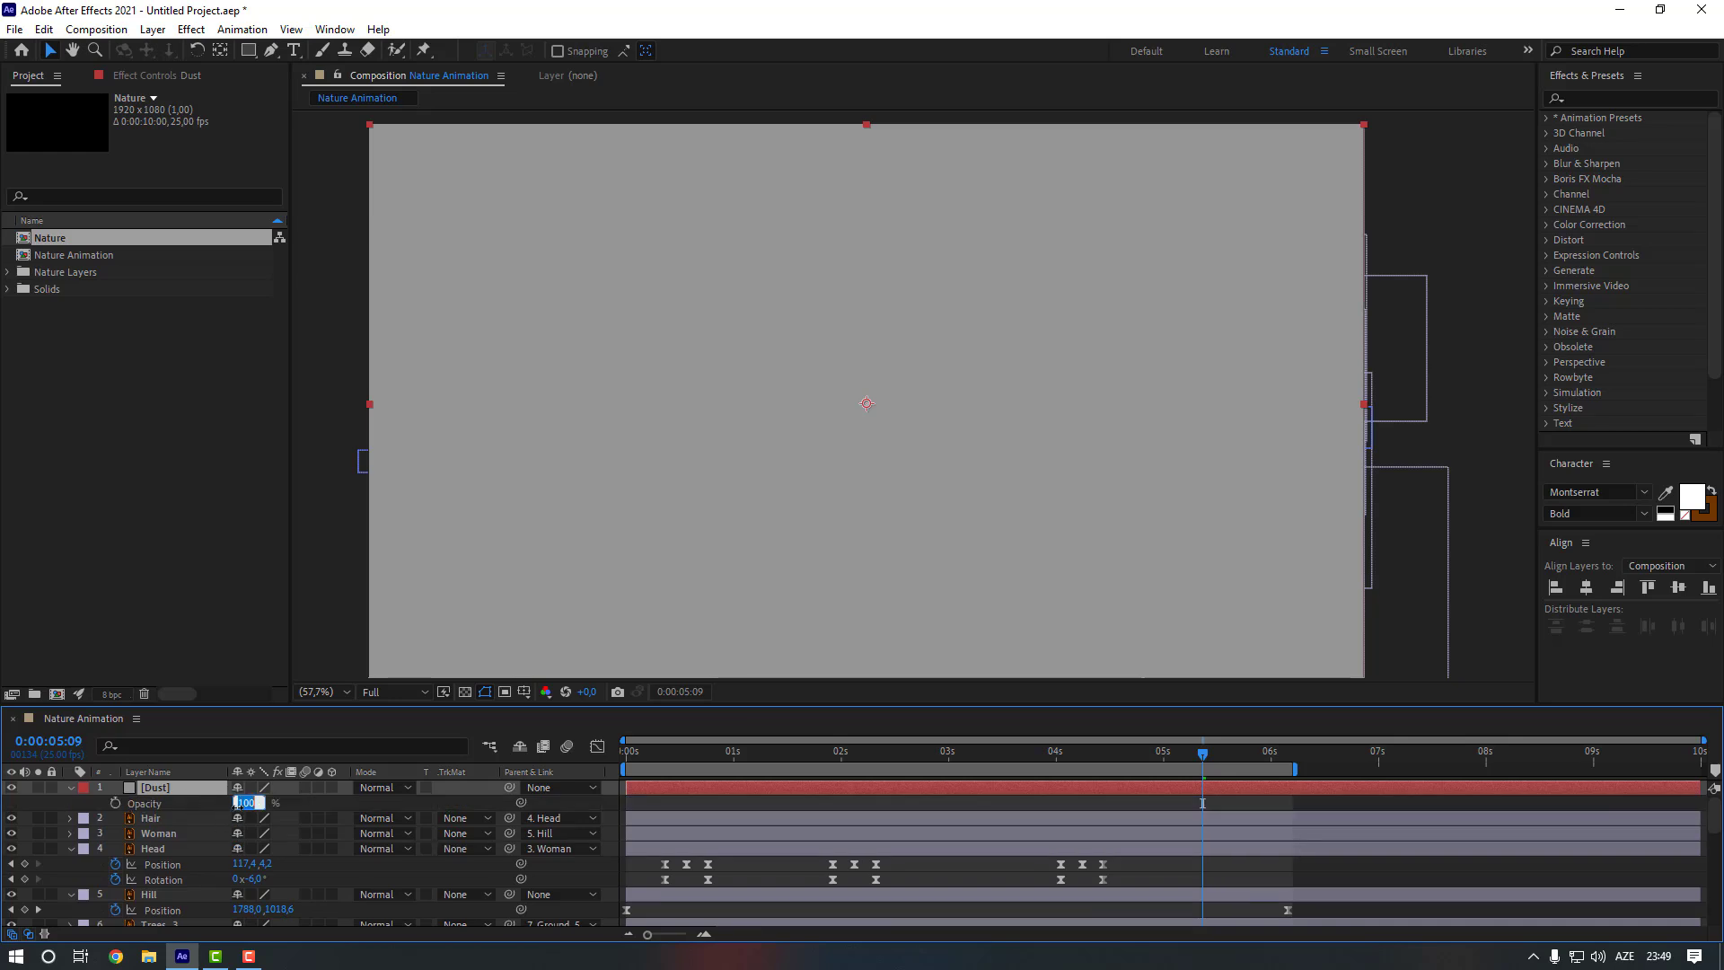
{"action": "left_click", "coordinate": [238, 804]}
{"action": "type", "text": "15"}
{"action": "key", "text": "Return"}
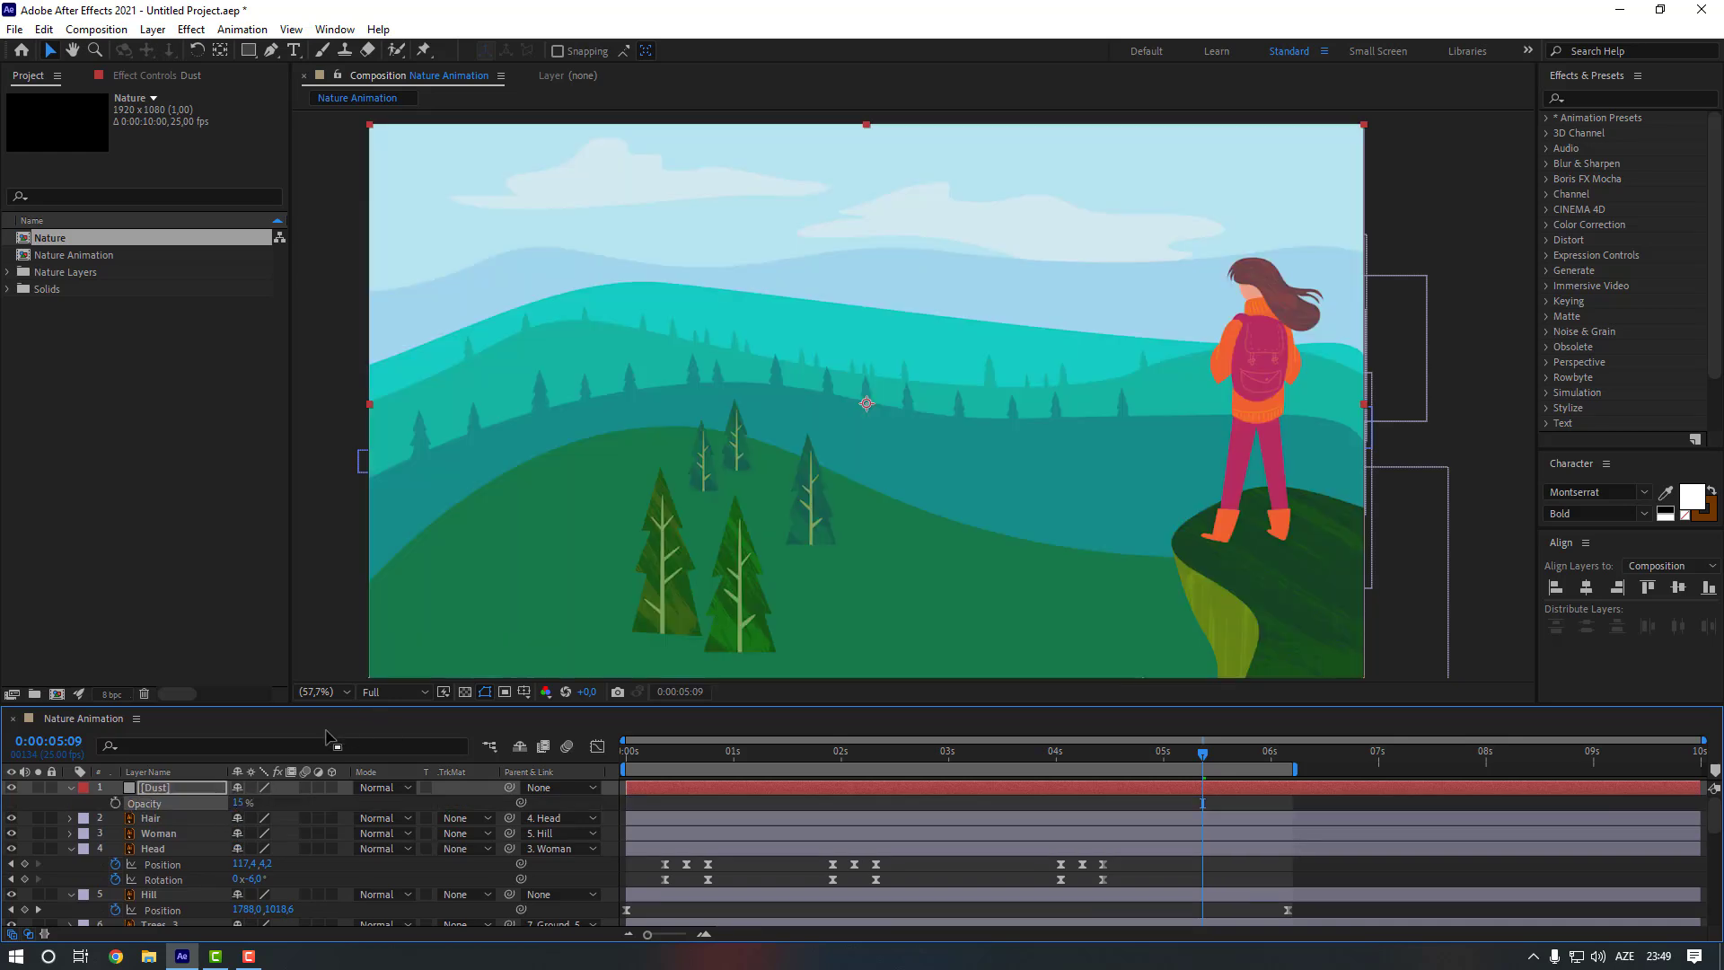
{"action": "left_click", "coordinate": [295, 633]}
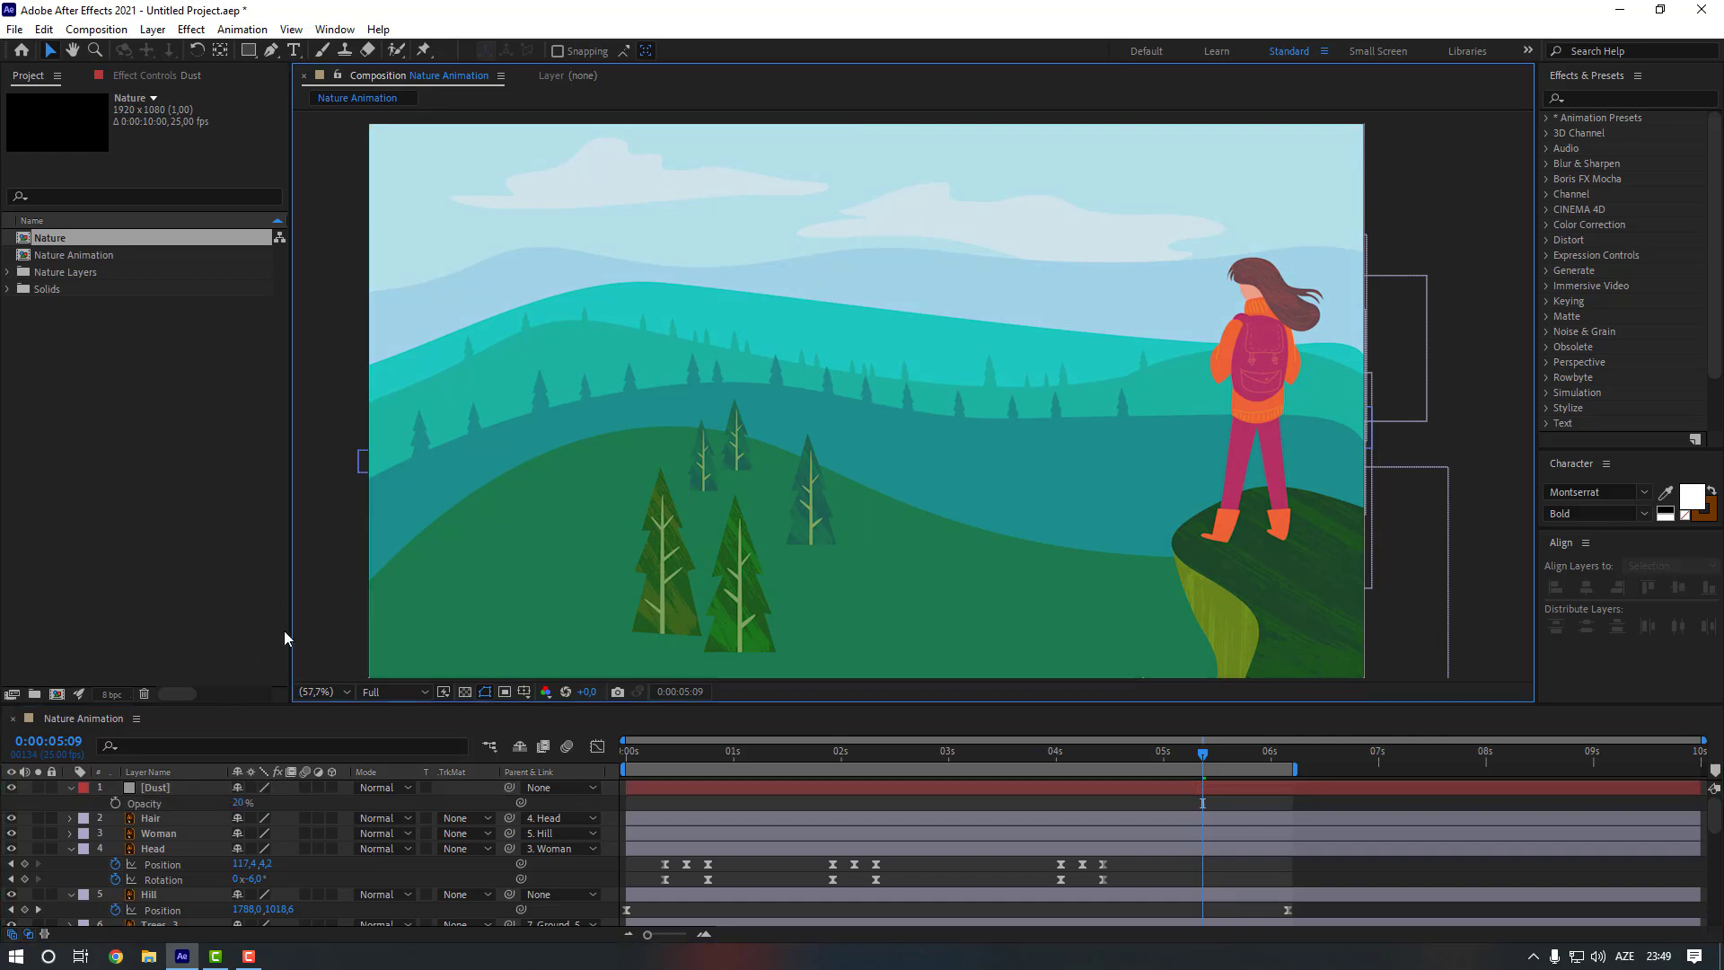
Add a new adjustment layer to the composition
{"action": "right_click", "coordinate": [324, 553]}
{"action": "mouse_move", "coordinate": [496, 557]}
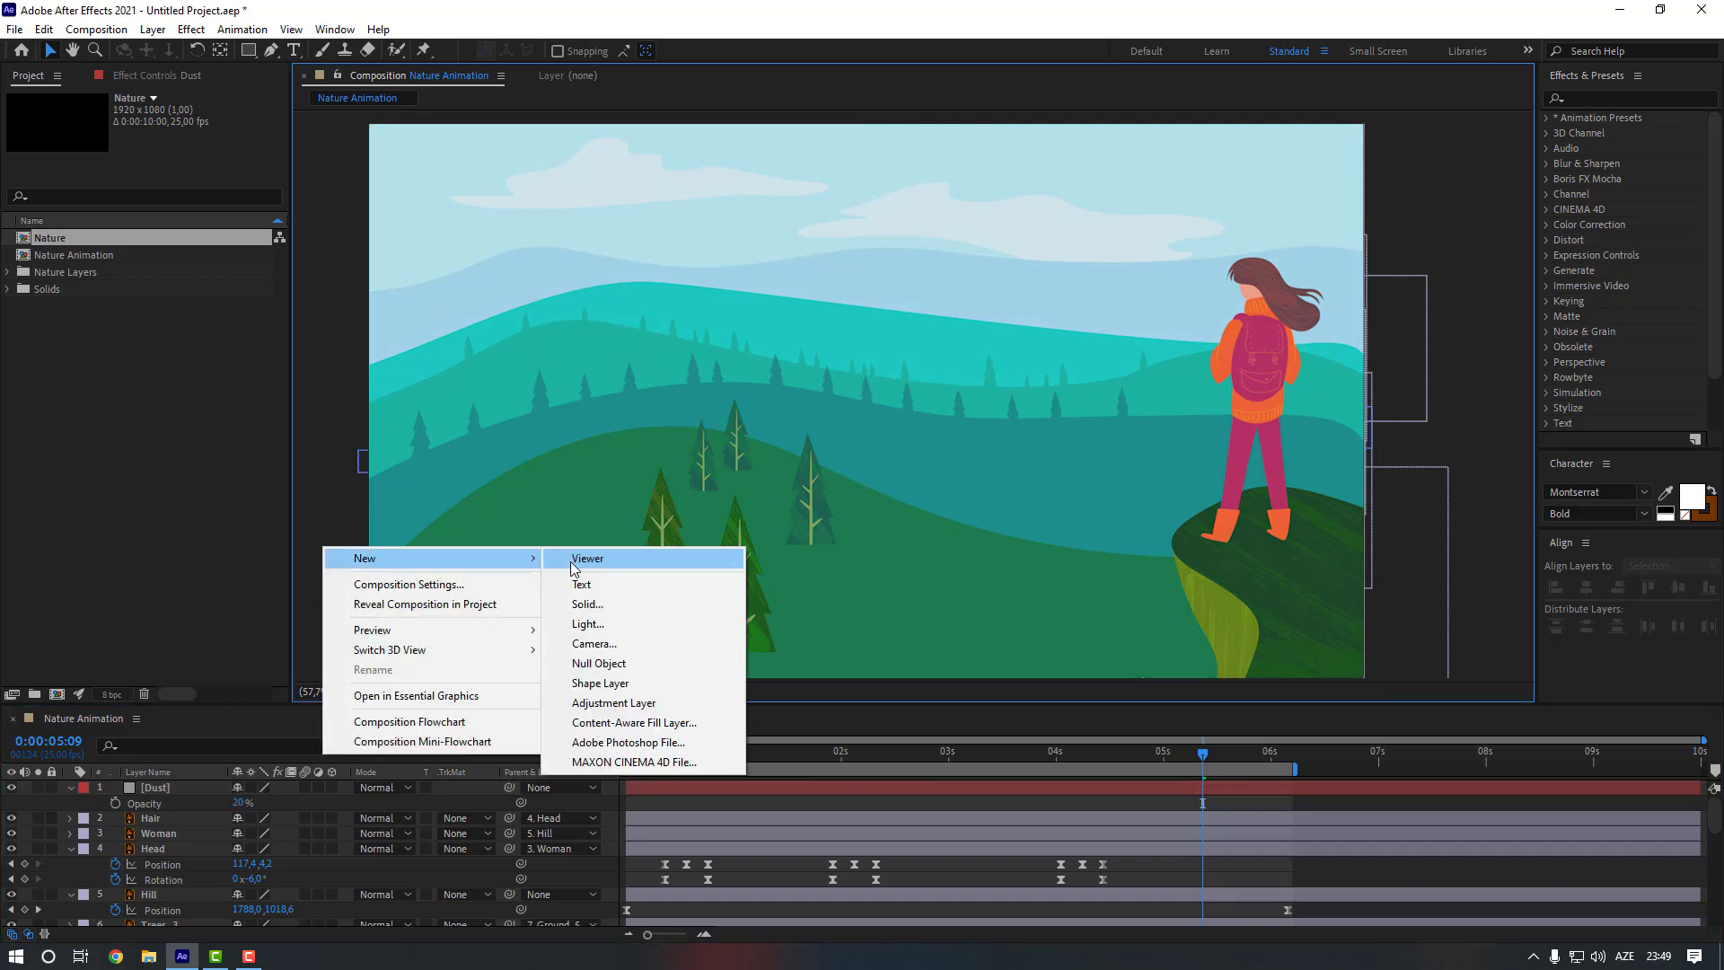
{"action": "left_click", "coordinate": [617, 704]}
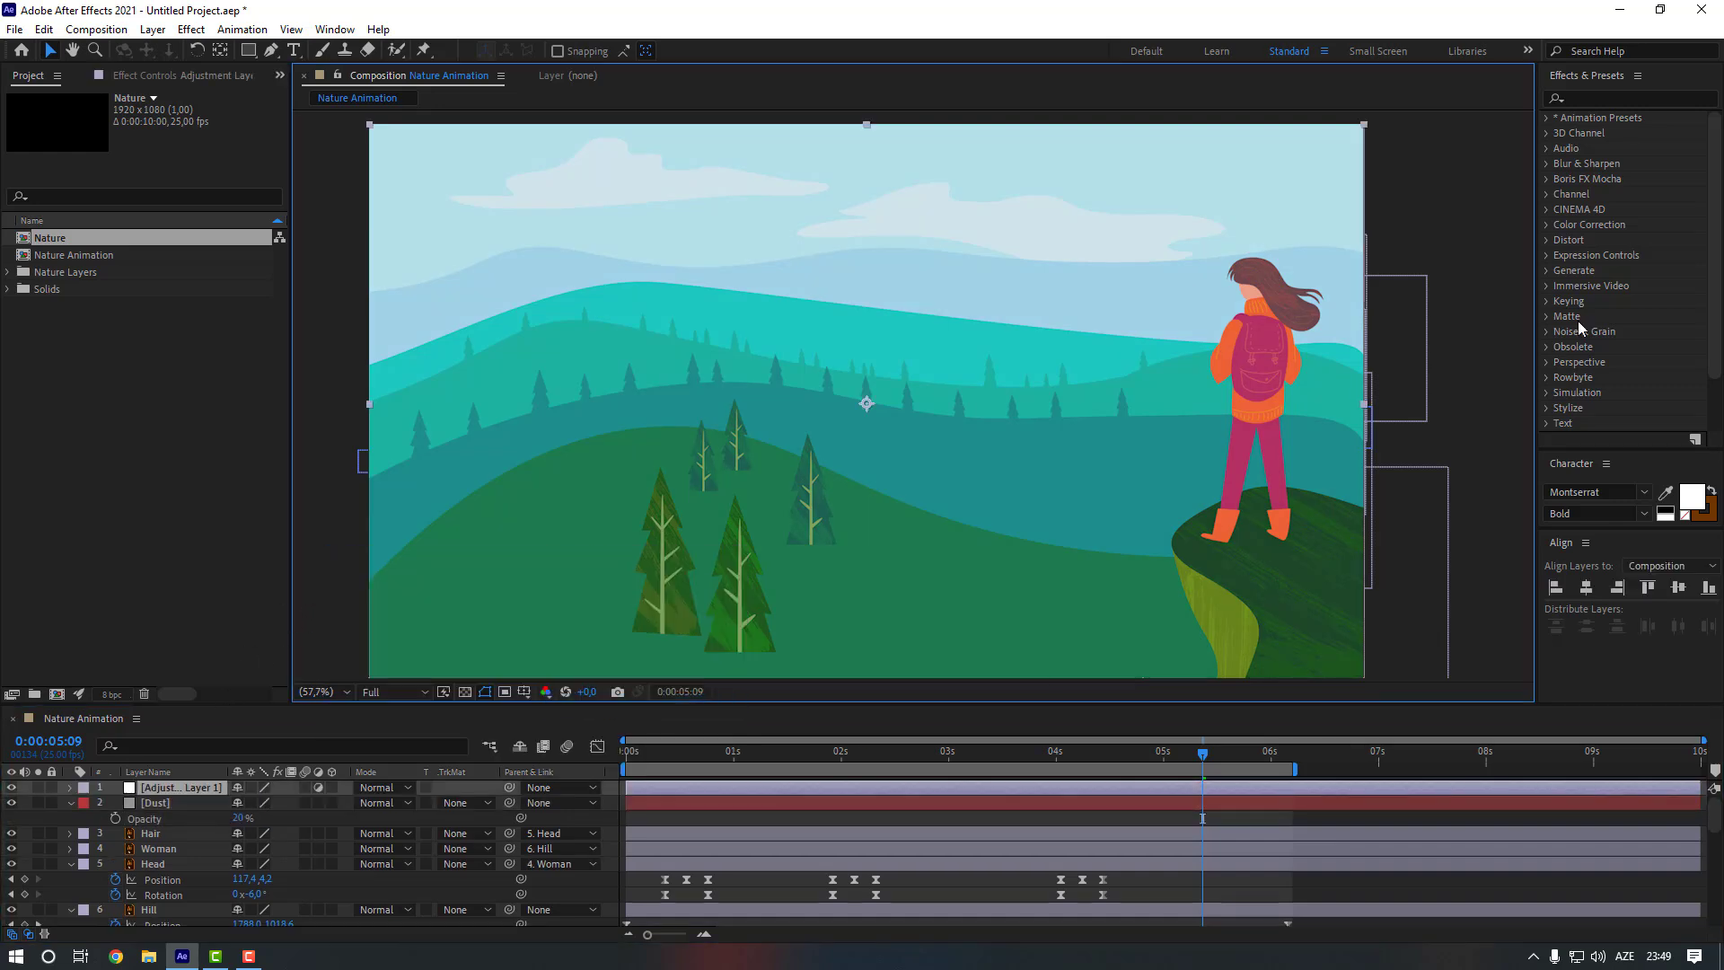
Apply CC Rainfall via a 'cc rain' search and raise Drops to 17000
{"action": "left_click", "coordinate": [1598, 97]}
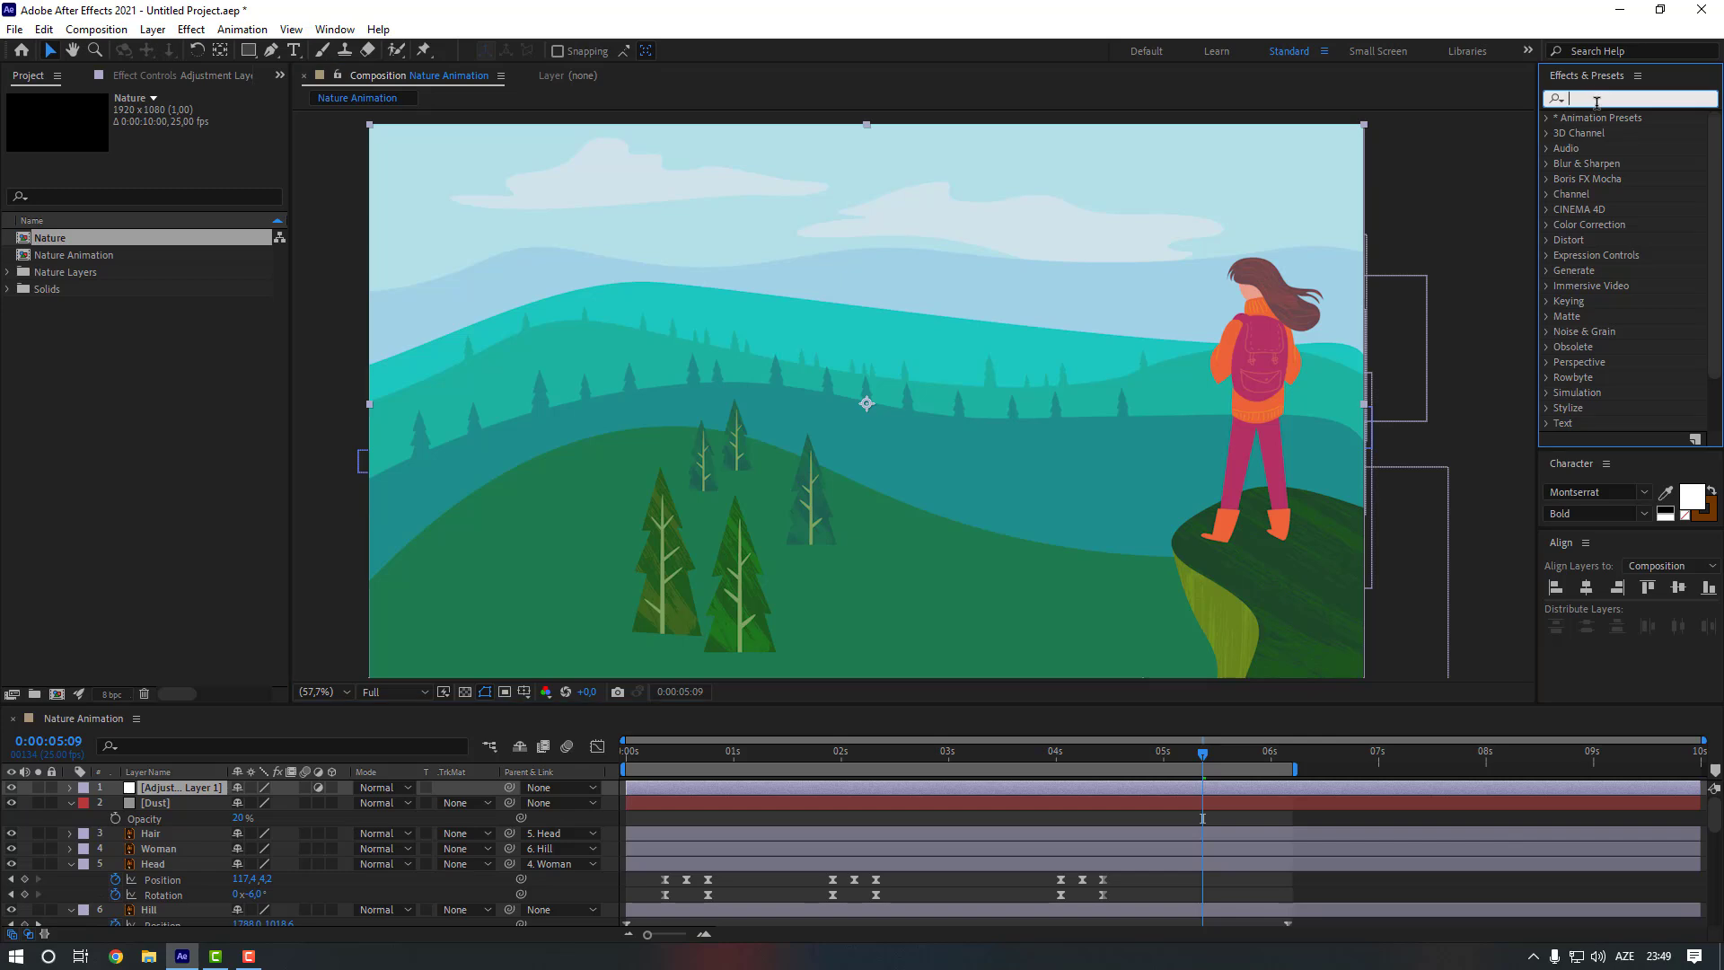
{"action": "type", "text": "cc rain"}
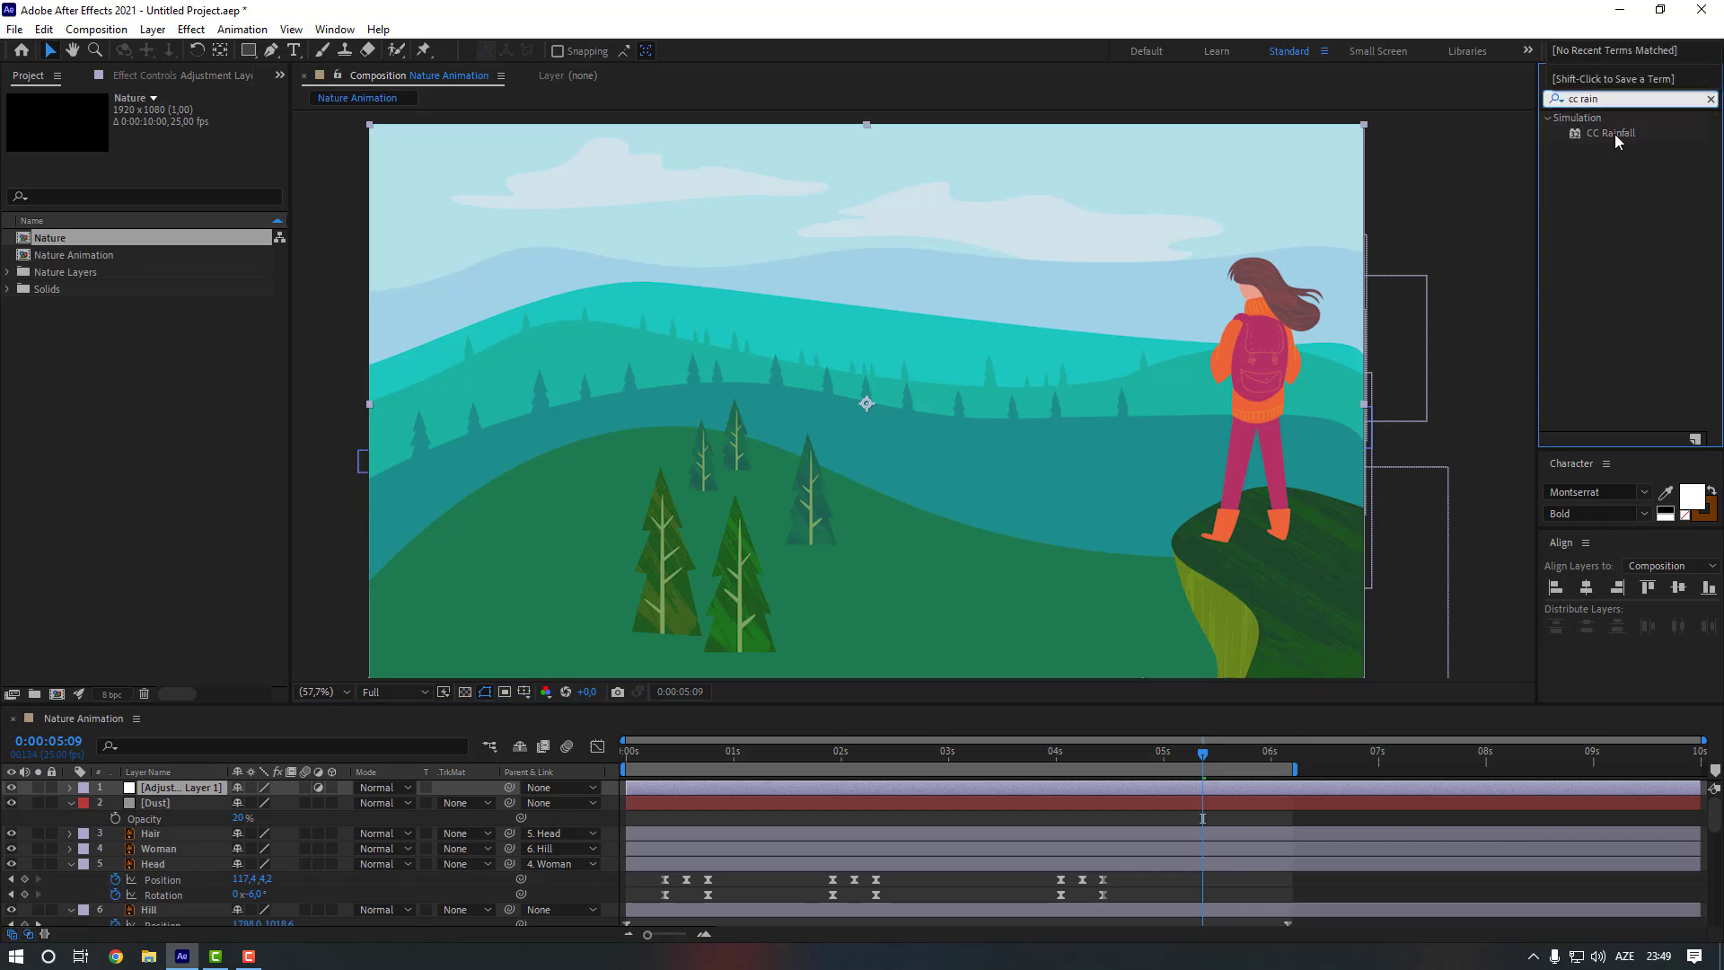
{"action": "double_click", "coordinate": [1607, 135]}
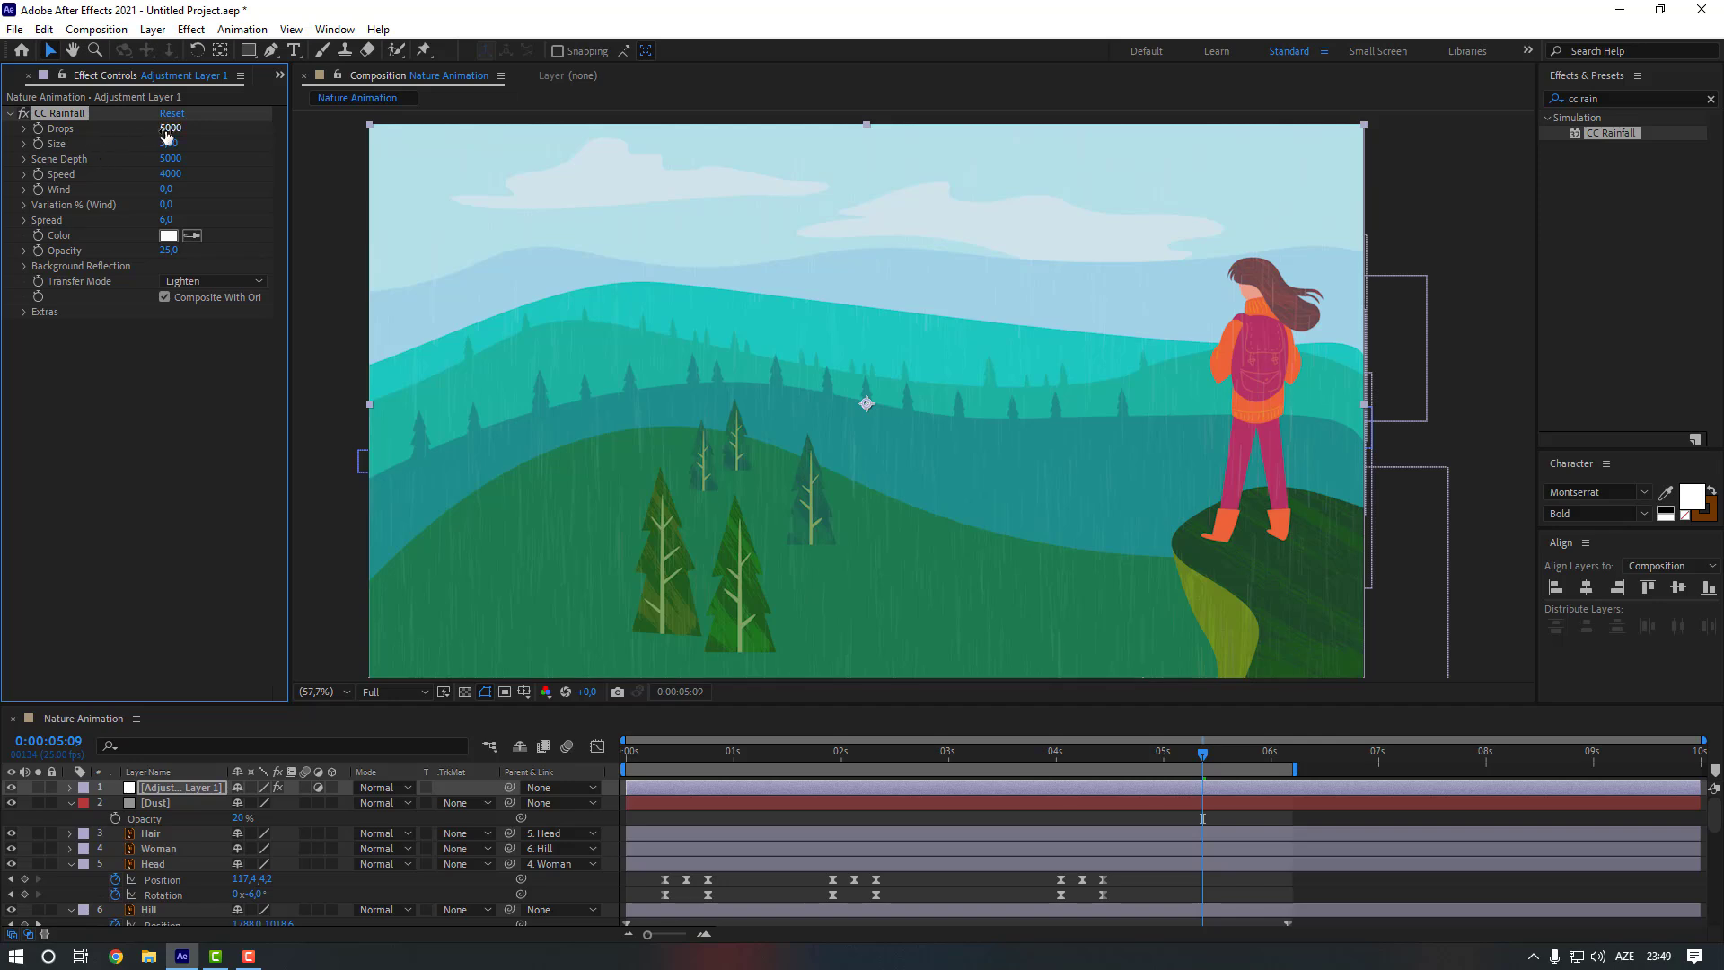
{"action": "mouse_move", "coordinate": [168, 130]}
{"action": "left_mouse_down"}
{"action": "mouse_move", "coordinate": [230, 133]}
{"action": "mouse_move", "coordinate": [185, 137]}
{"action": "left_mouse_up"}
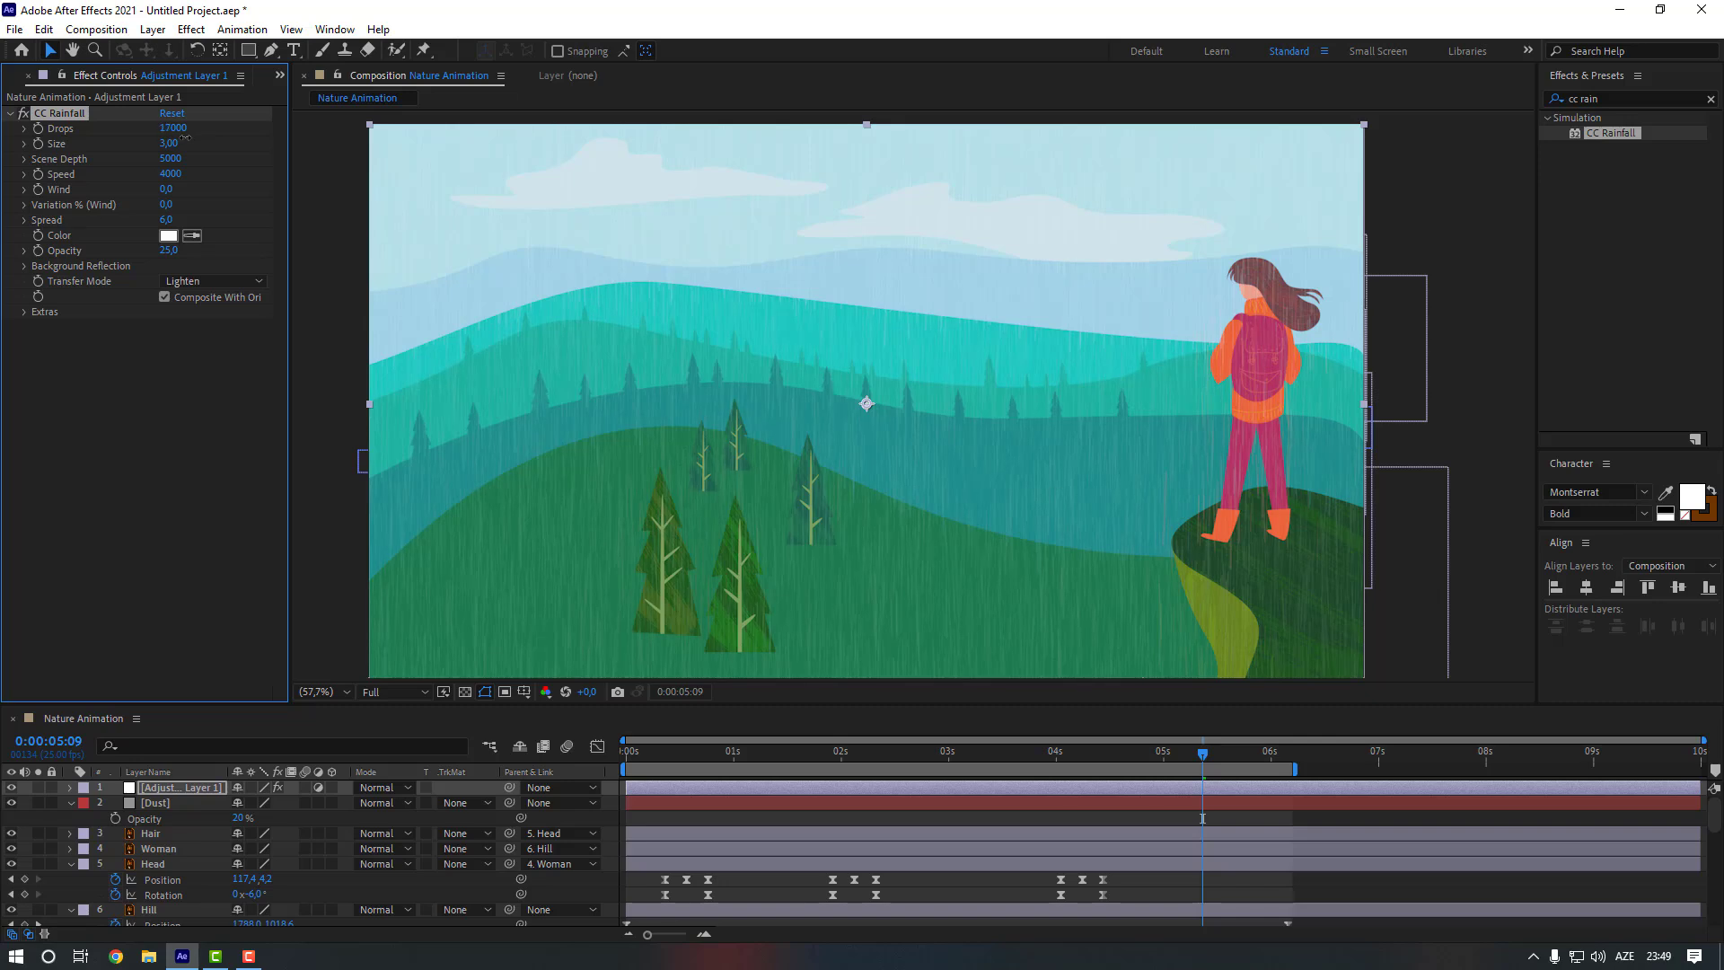
Preview the rain, then lower CC Rainfall Speed to 1300 and check it
{"action": "left_click_drag", "start_coordinate": [651, 753], "coordinate": [607, 769]}
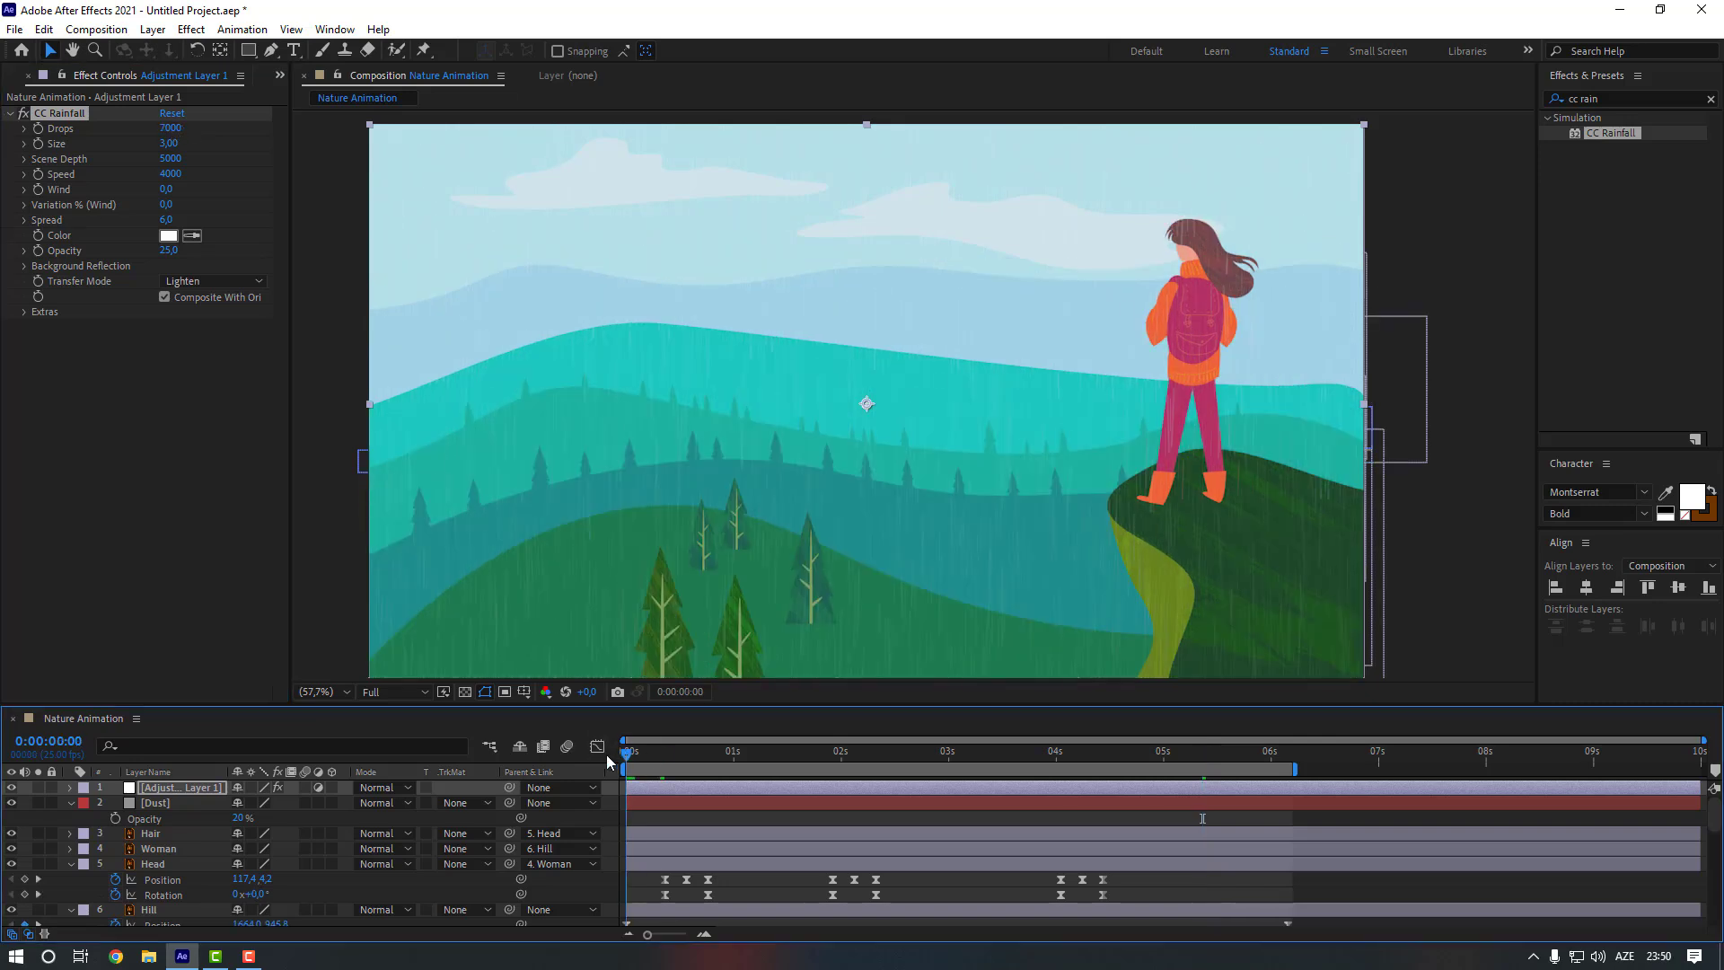
{"action": "key", "text": "space"}
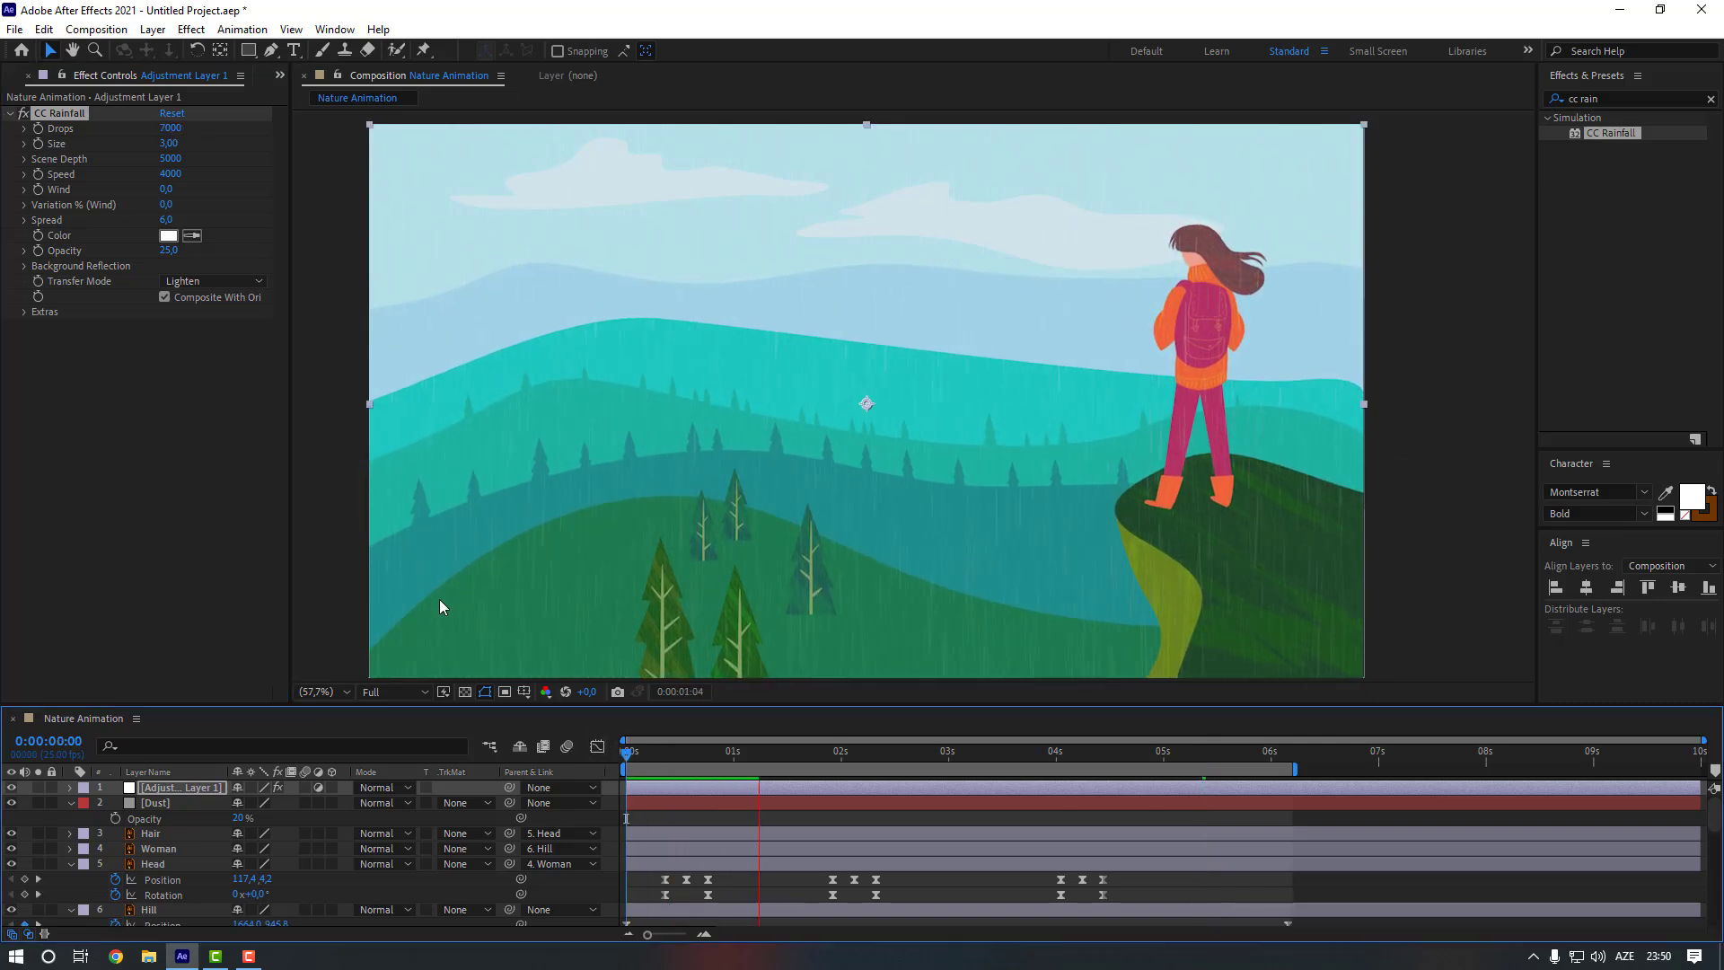
{"action": "left_click", "coordinate": [172, 184]}
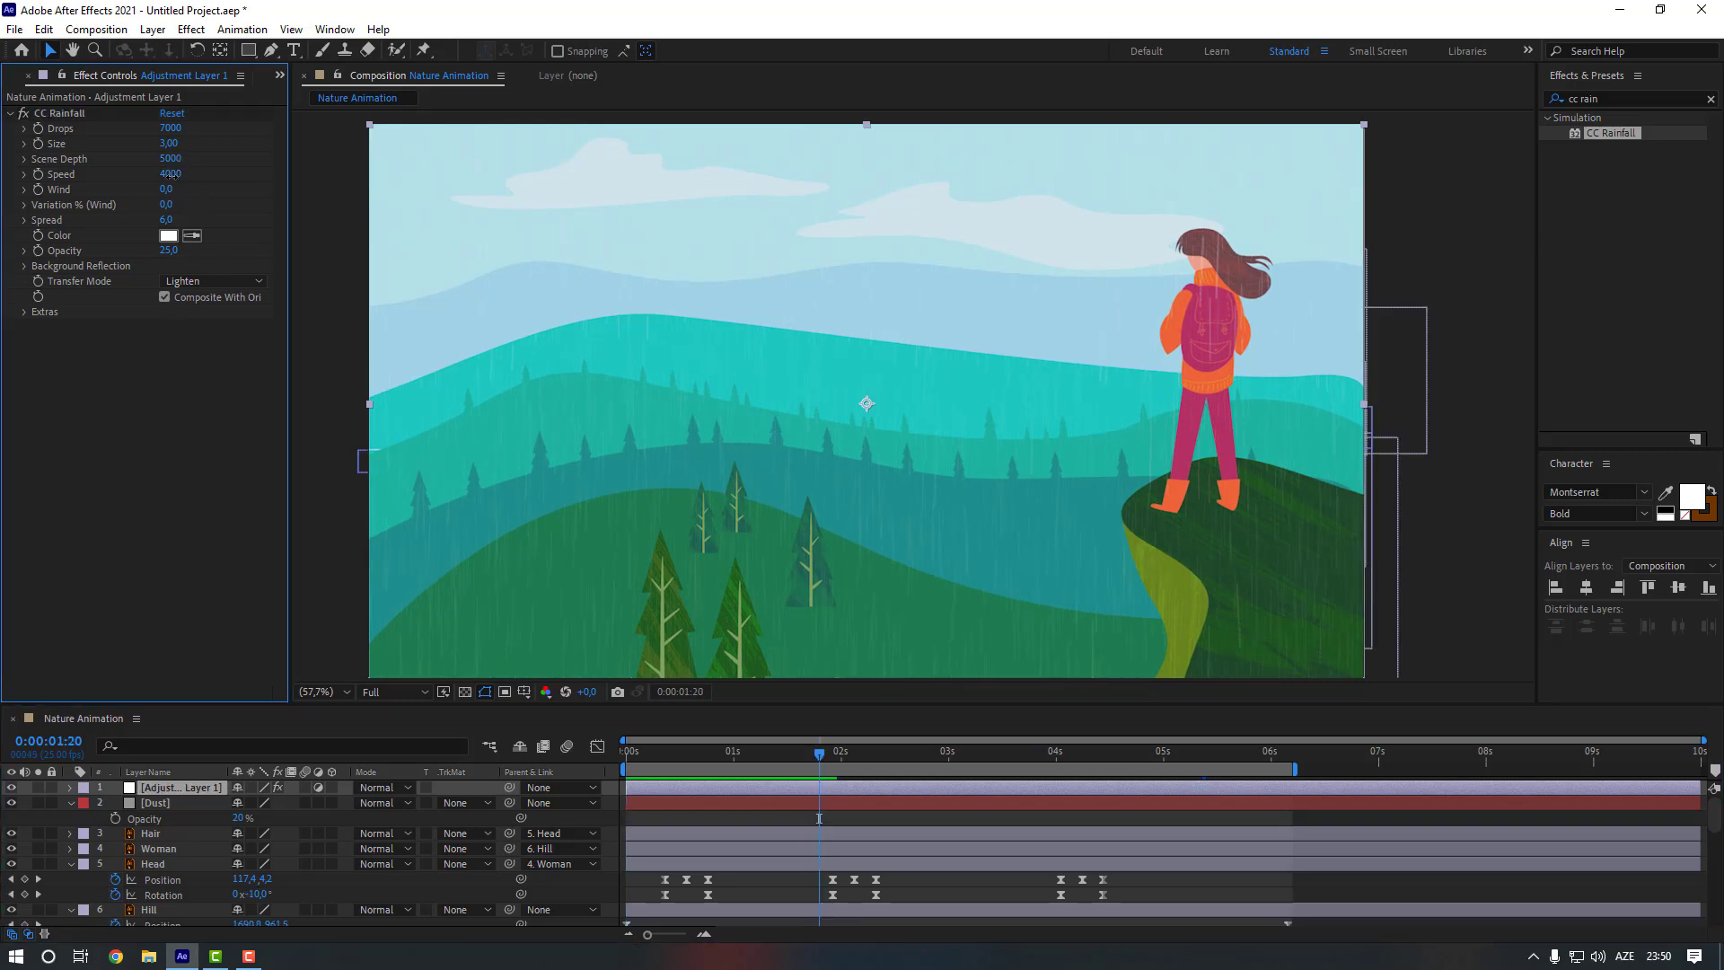
{"action": "left_click_drag", "start_coordinate": [171, 176], "coordinate": [157, 183]}
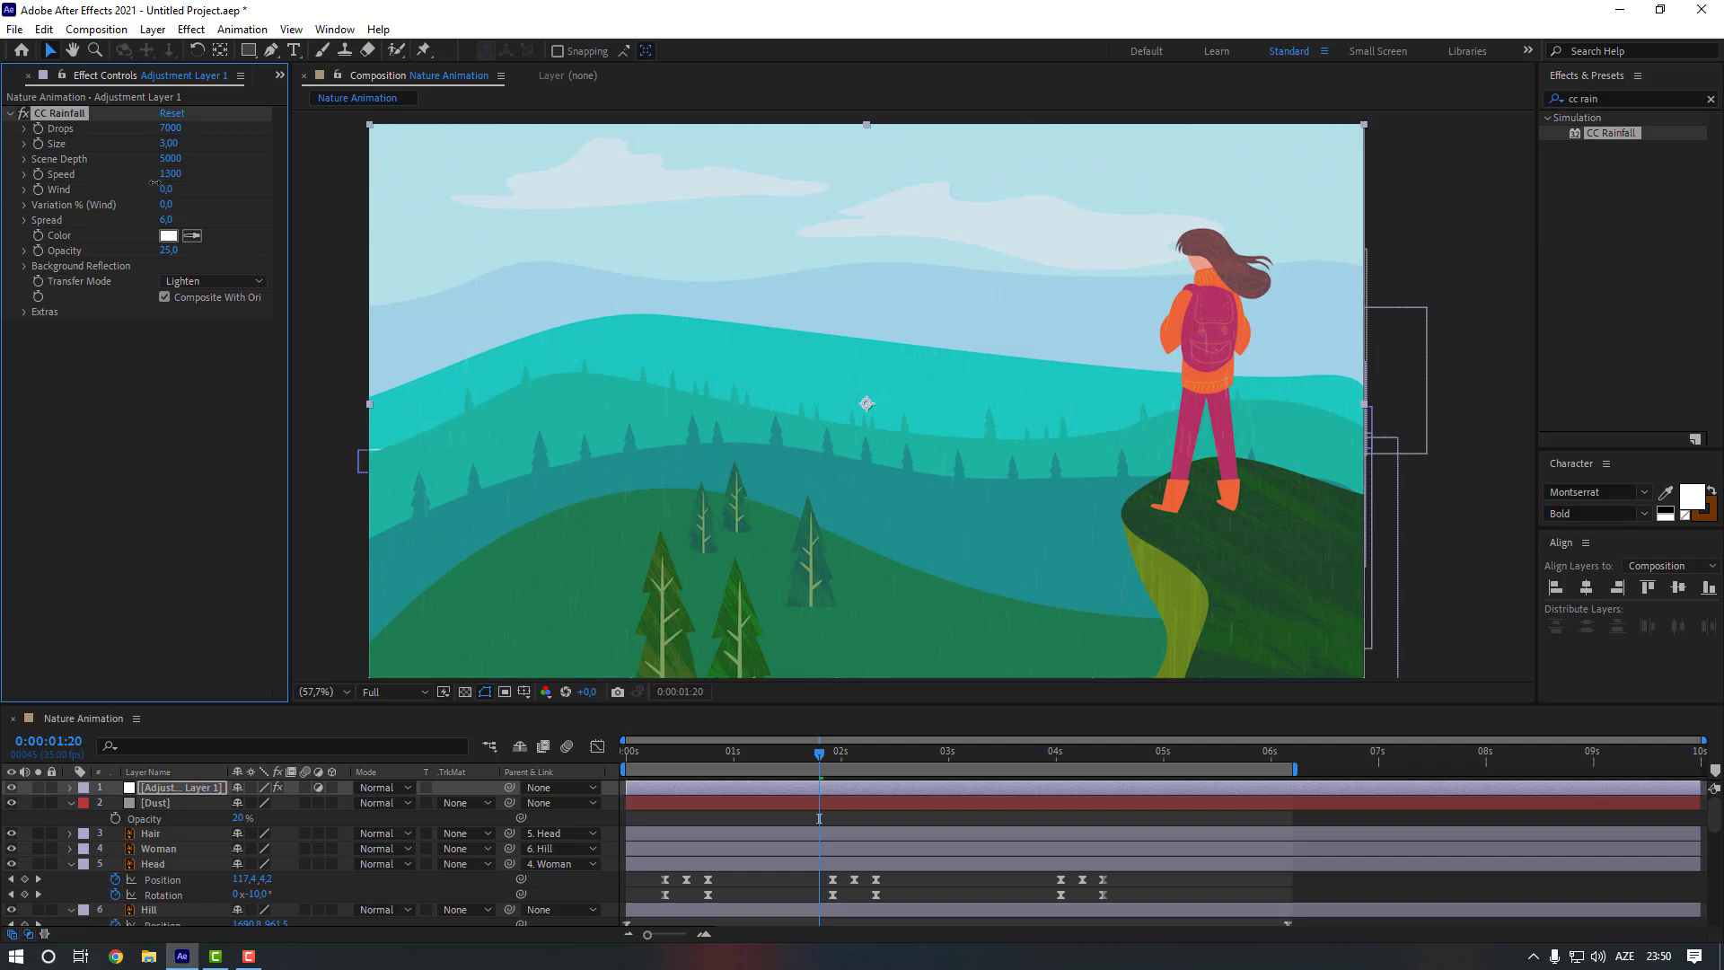
{"action": "key", "text": "space"}
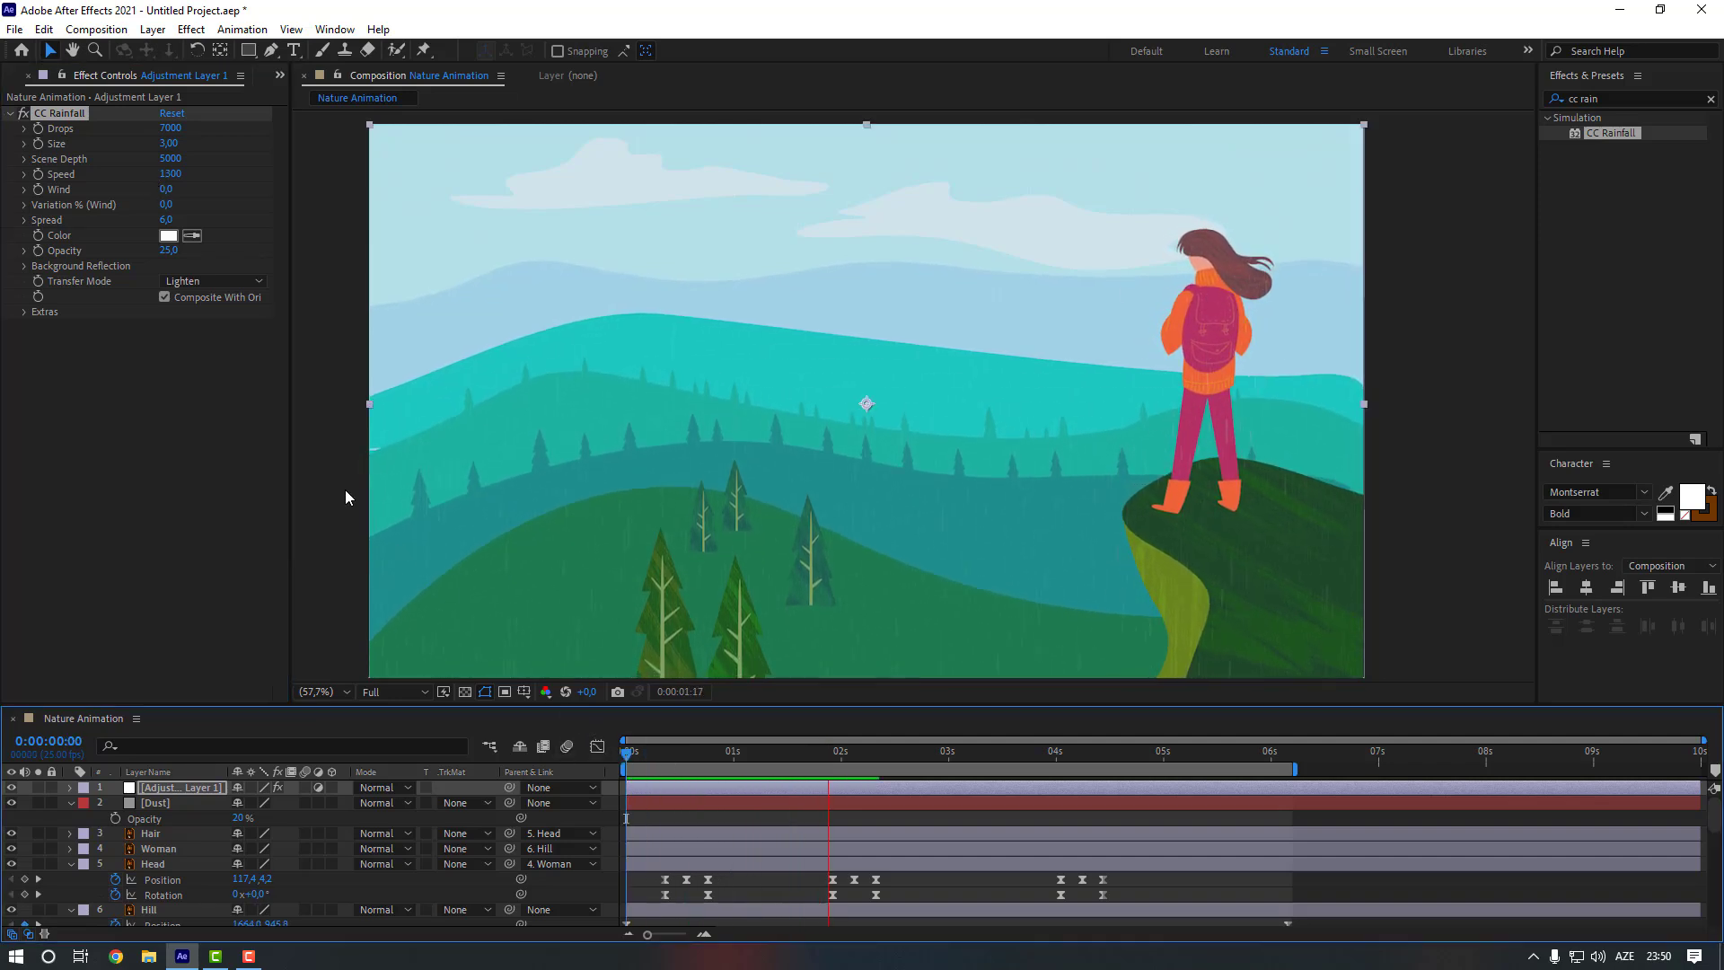
{"action": "key", "text": "space"}
Set CC Rainfall Wind to 1400 and preview the windblown rain
{"action": "left_click_drag", "start_coordinate": [166, 192], "coordinate": [183, 192]}
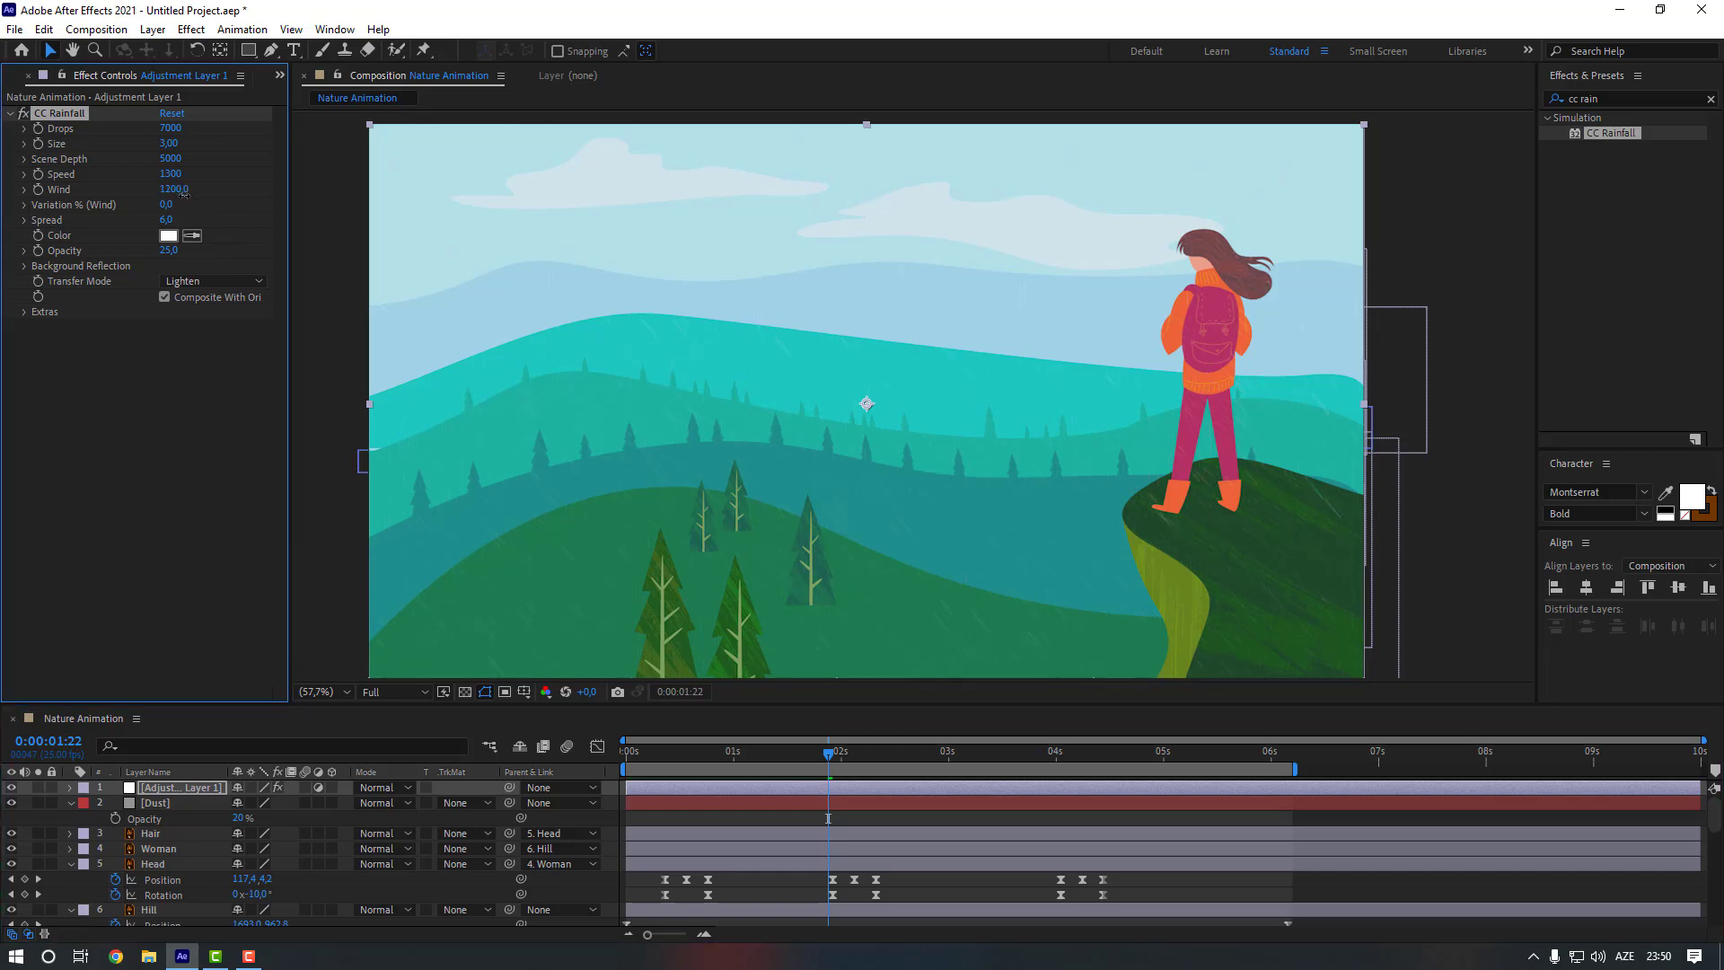
{"action": "key", "text": "Home"}
{"action": "key", "text": "space"}
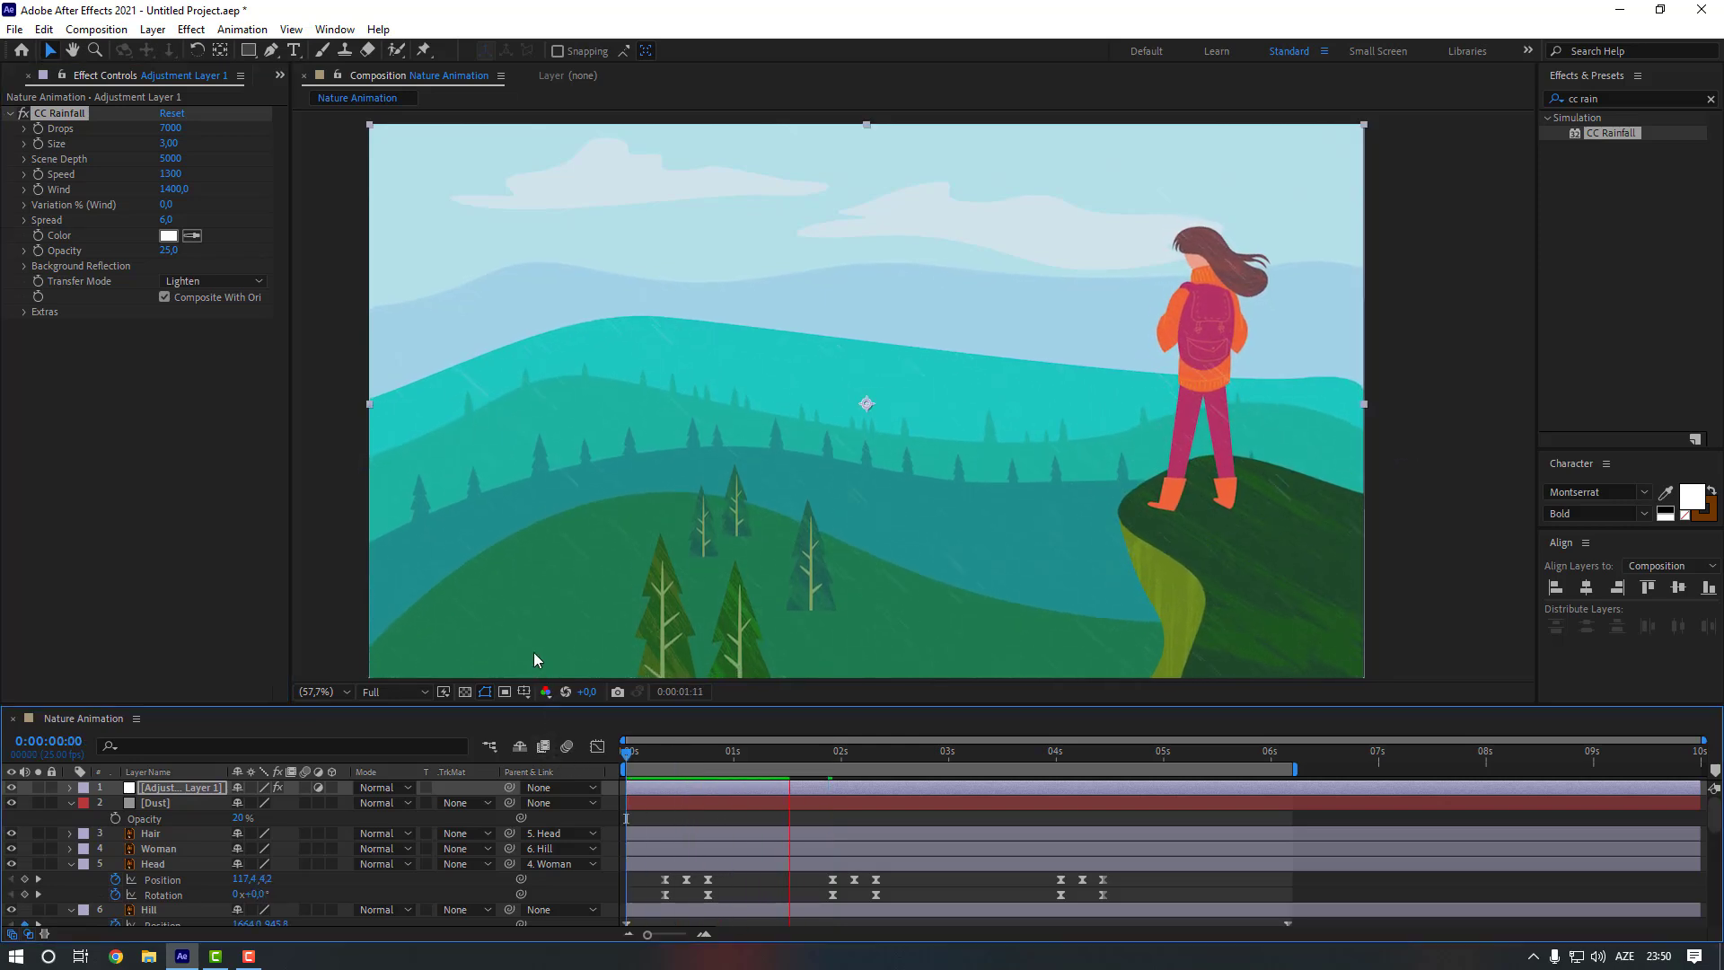
{"action": "left_click", "coordinate": [101, 206]}
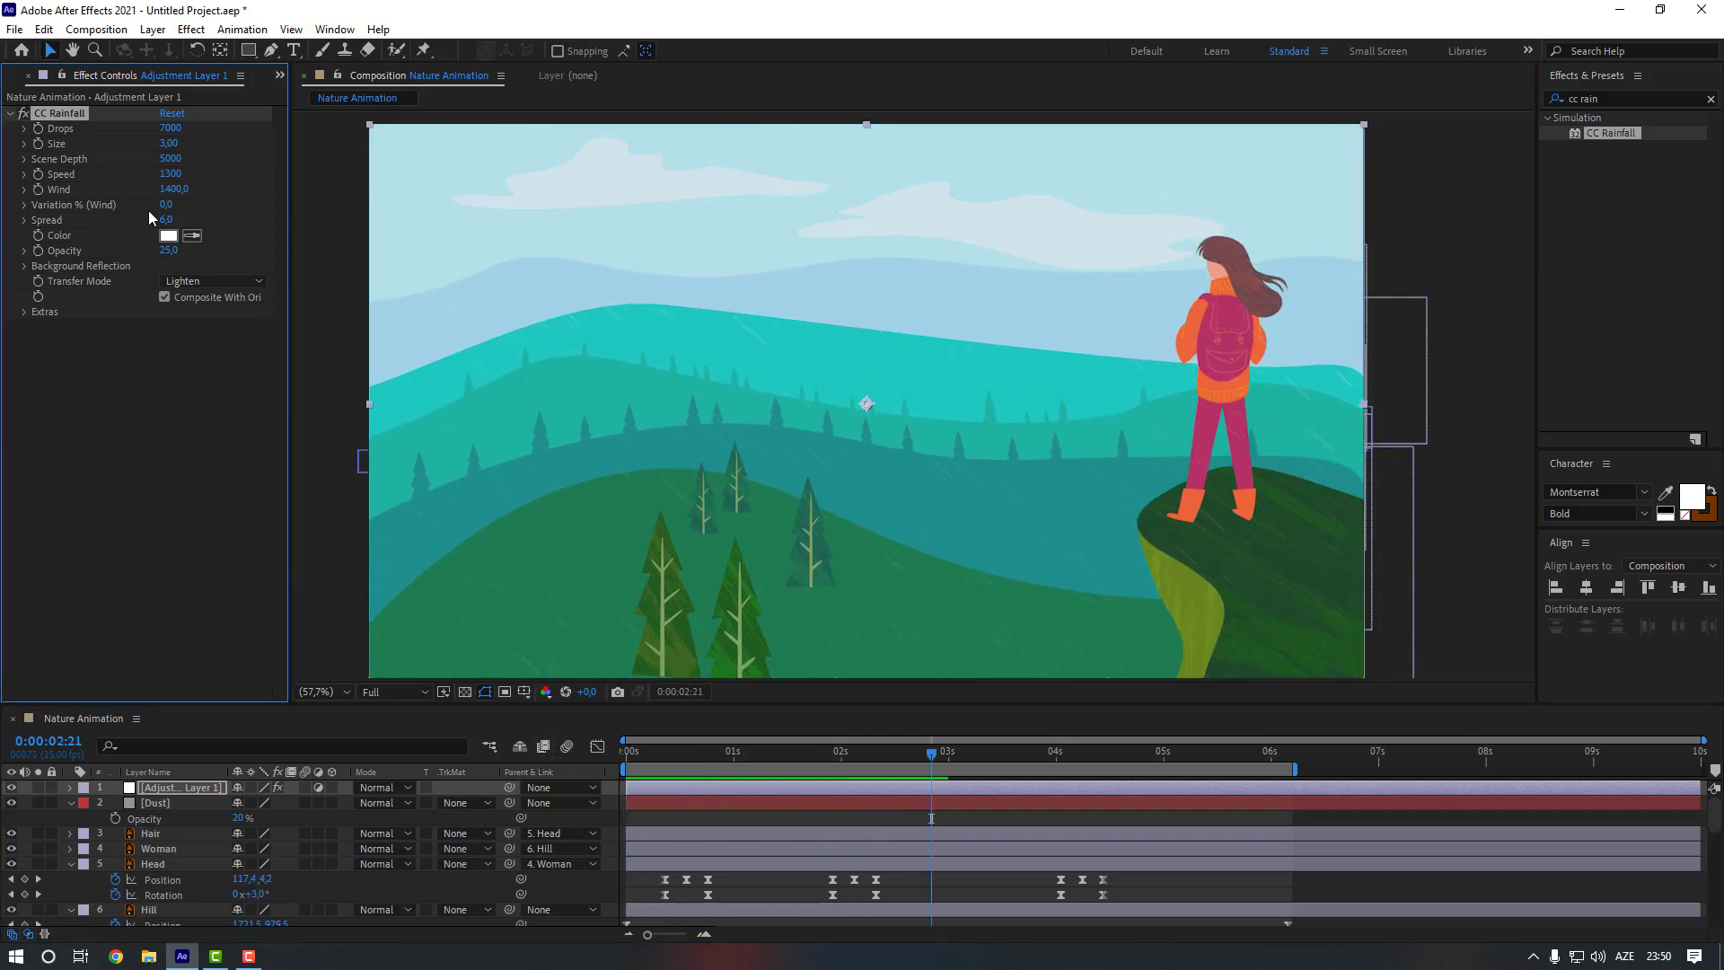
Raise the wind Variation to 70% and preview the rain from the first frame
{"action": "left_click_drag", "start_coordinate": [180, 205], "coordinate": [195, 208]}
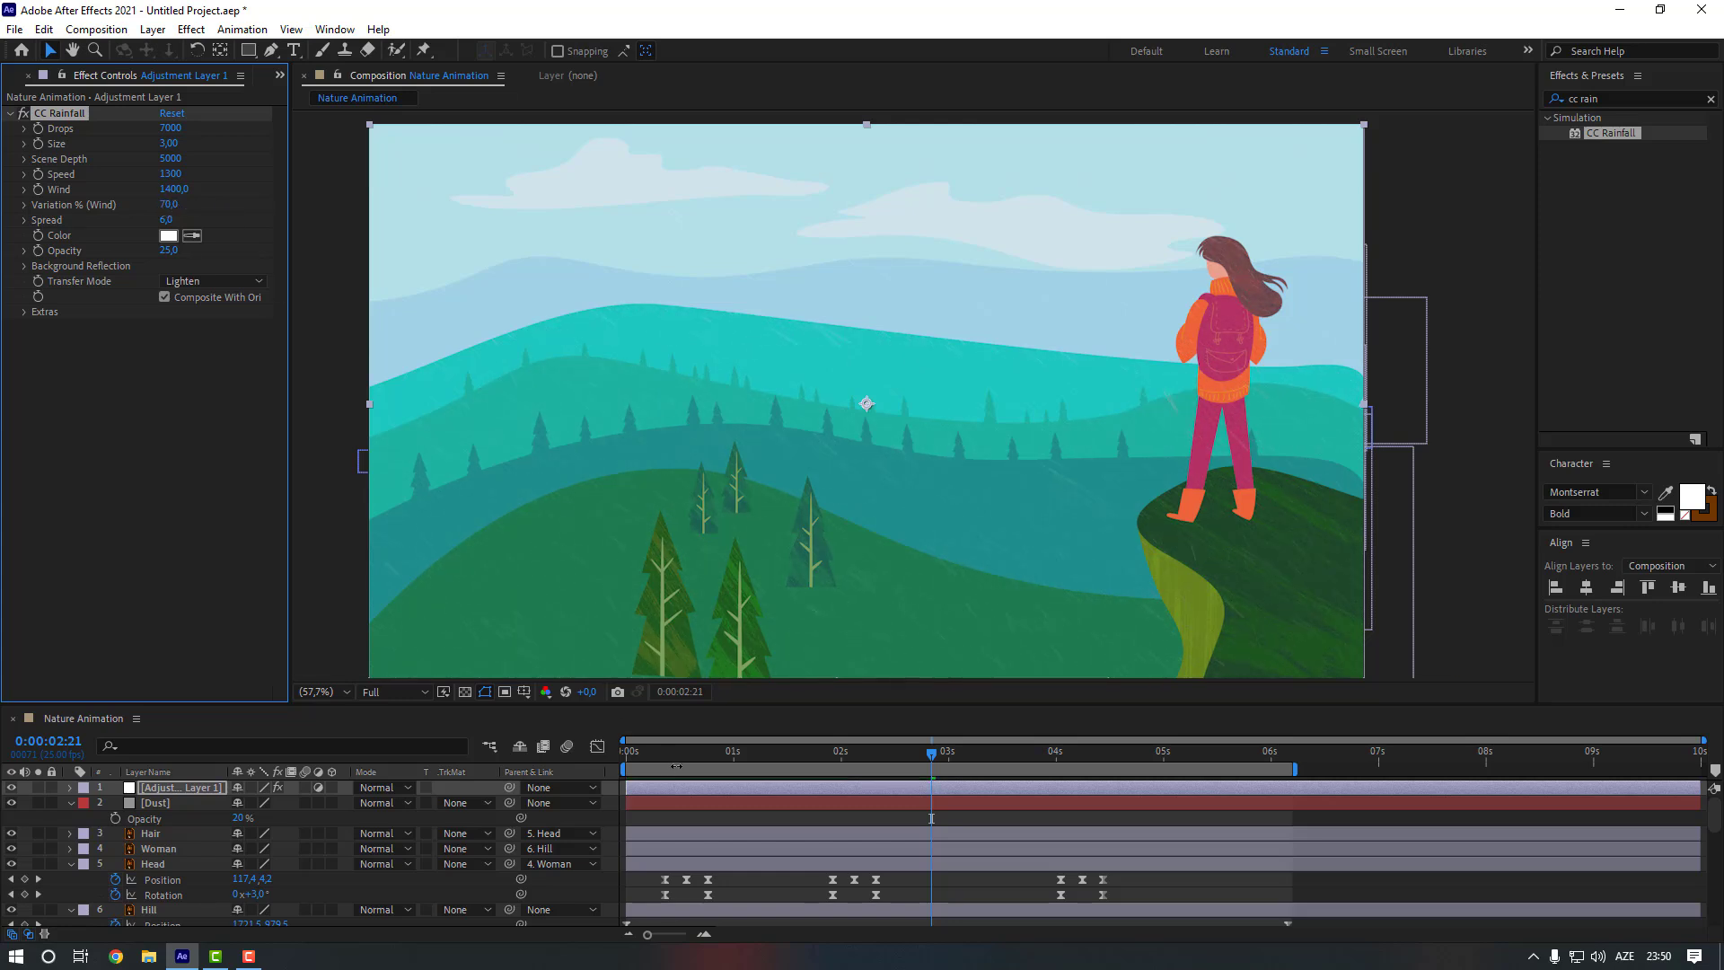
{"action": "key", "text": "Home"}
{"action": "key", "text": "space"}
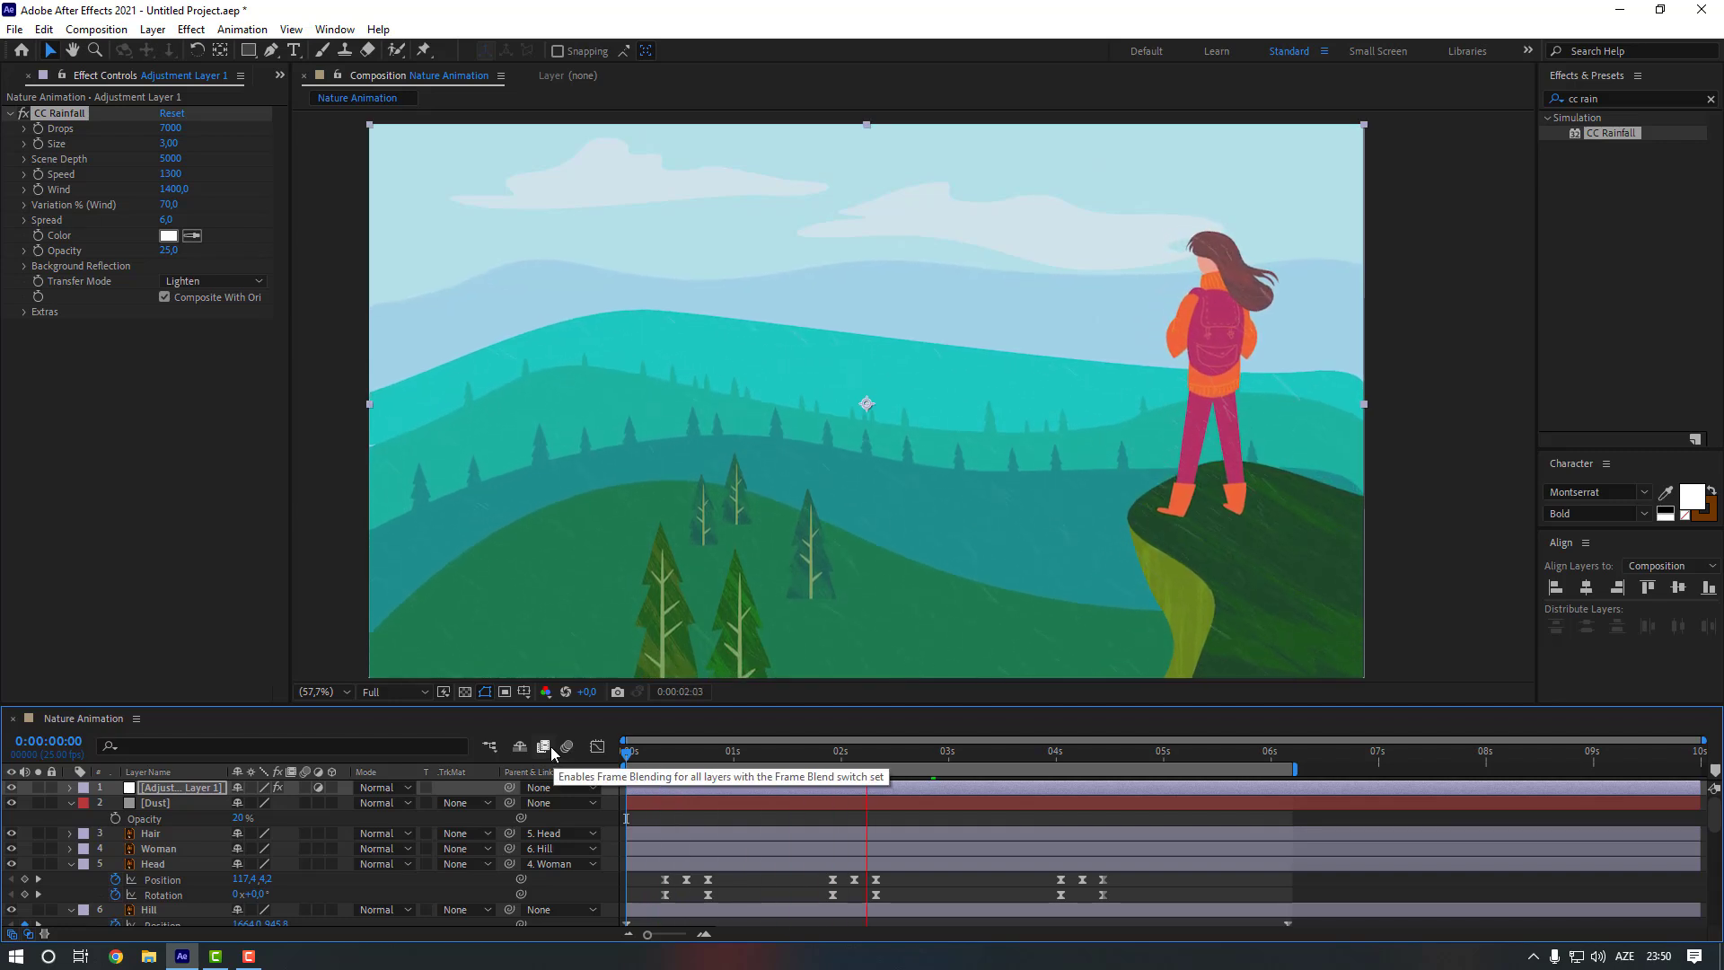
{"action": "key", "text": "space"}
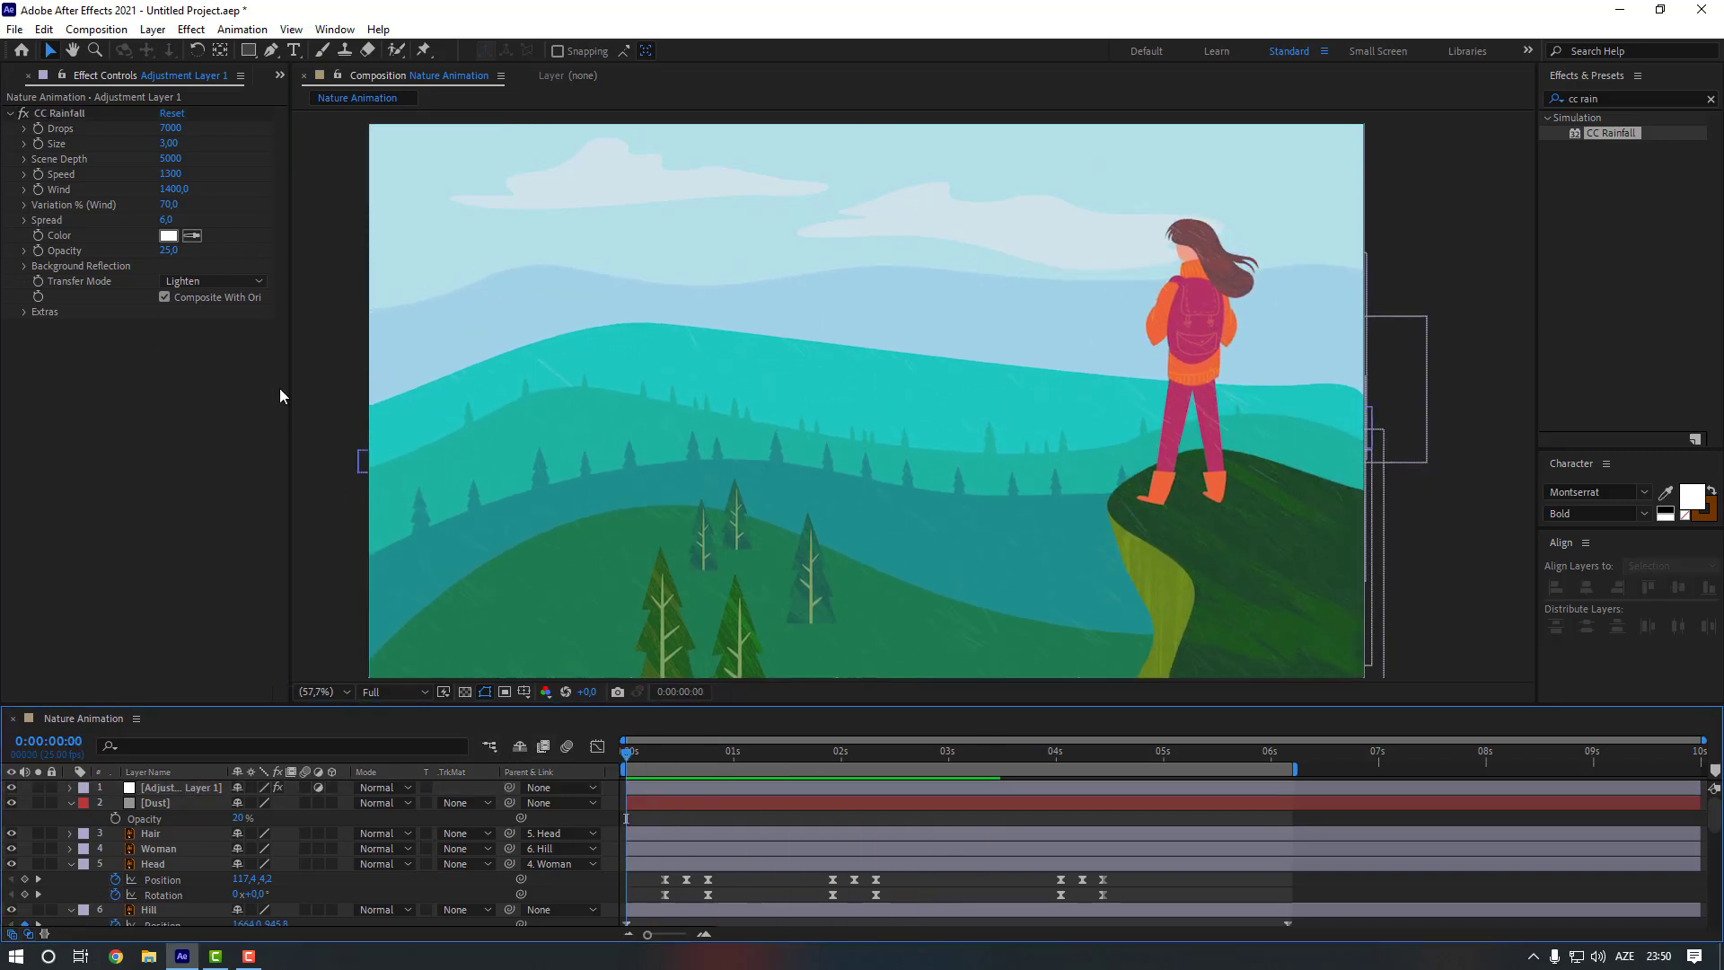
{"action": "key", "text": "space"}
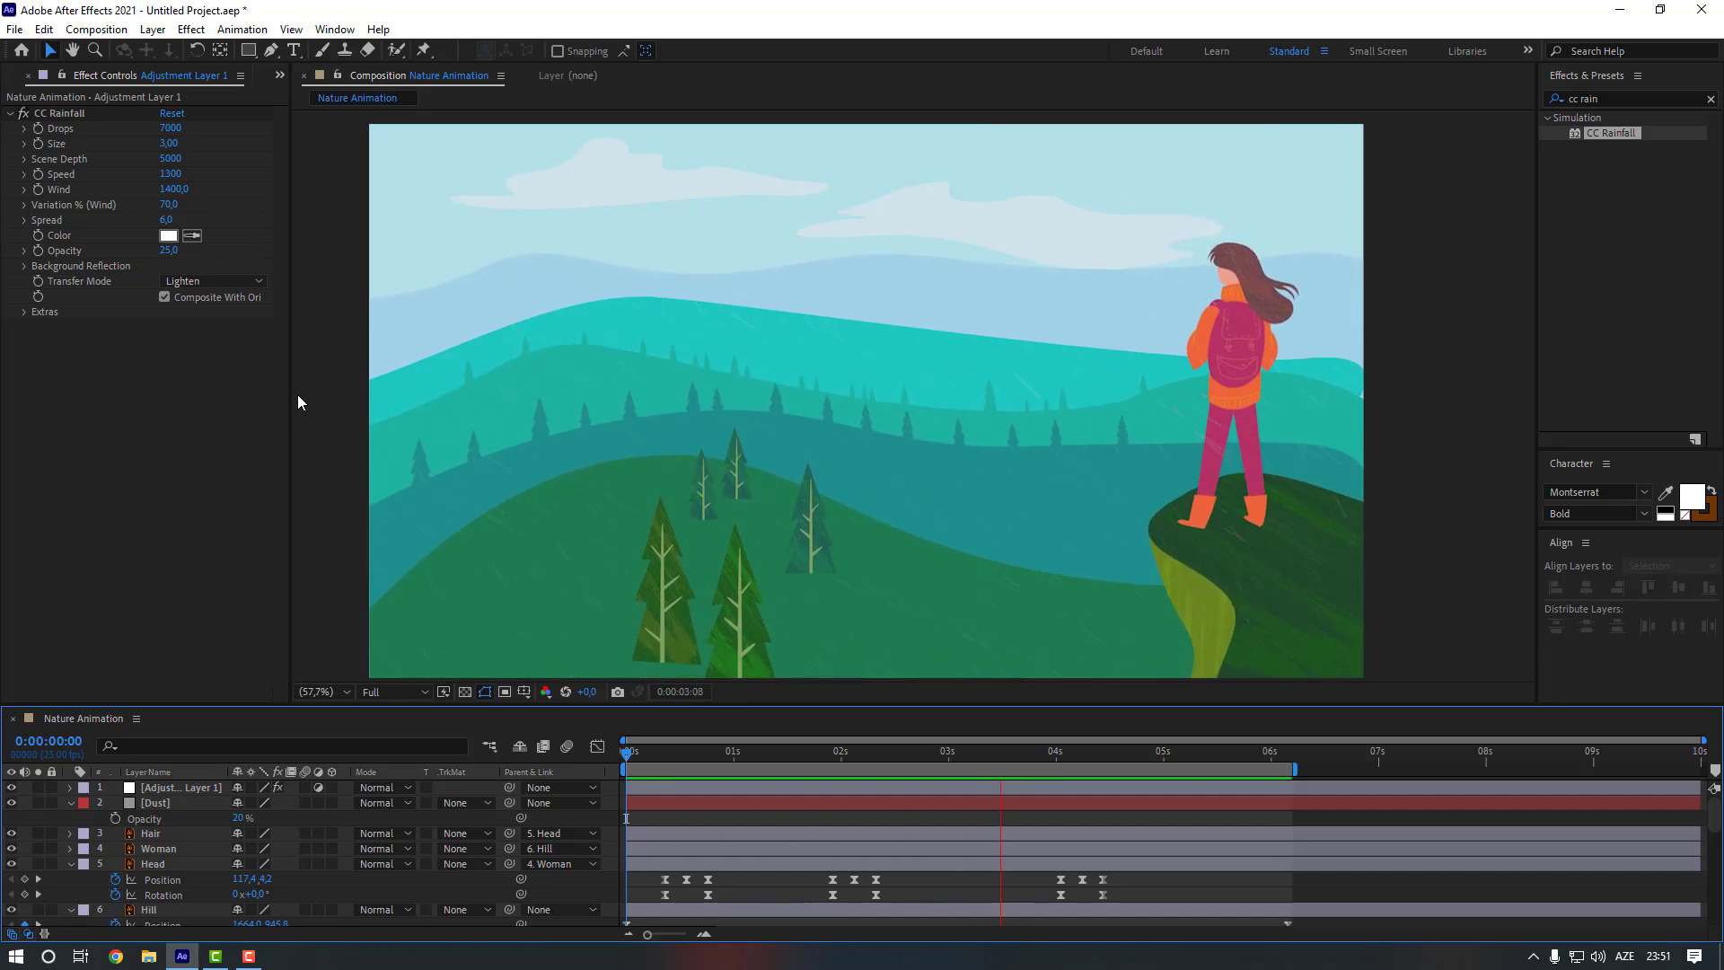
{"action": "left_click", "coordinate": [681, 763]}
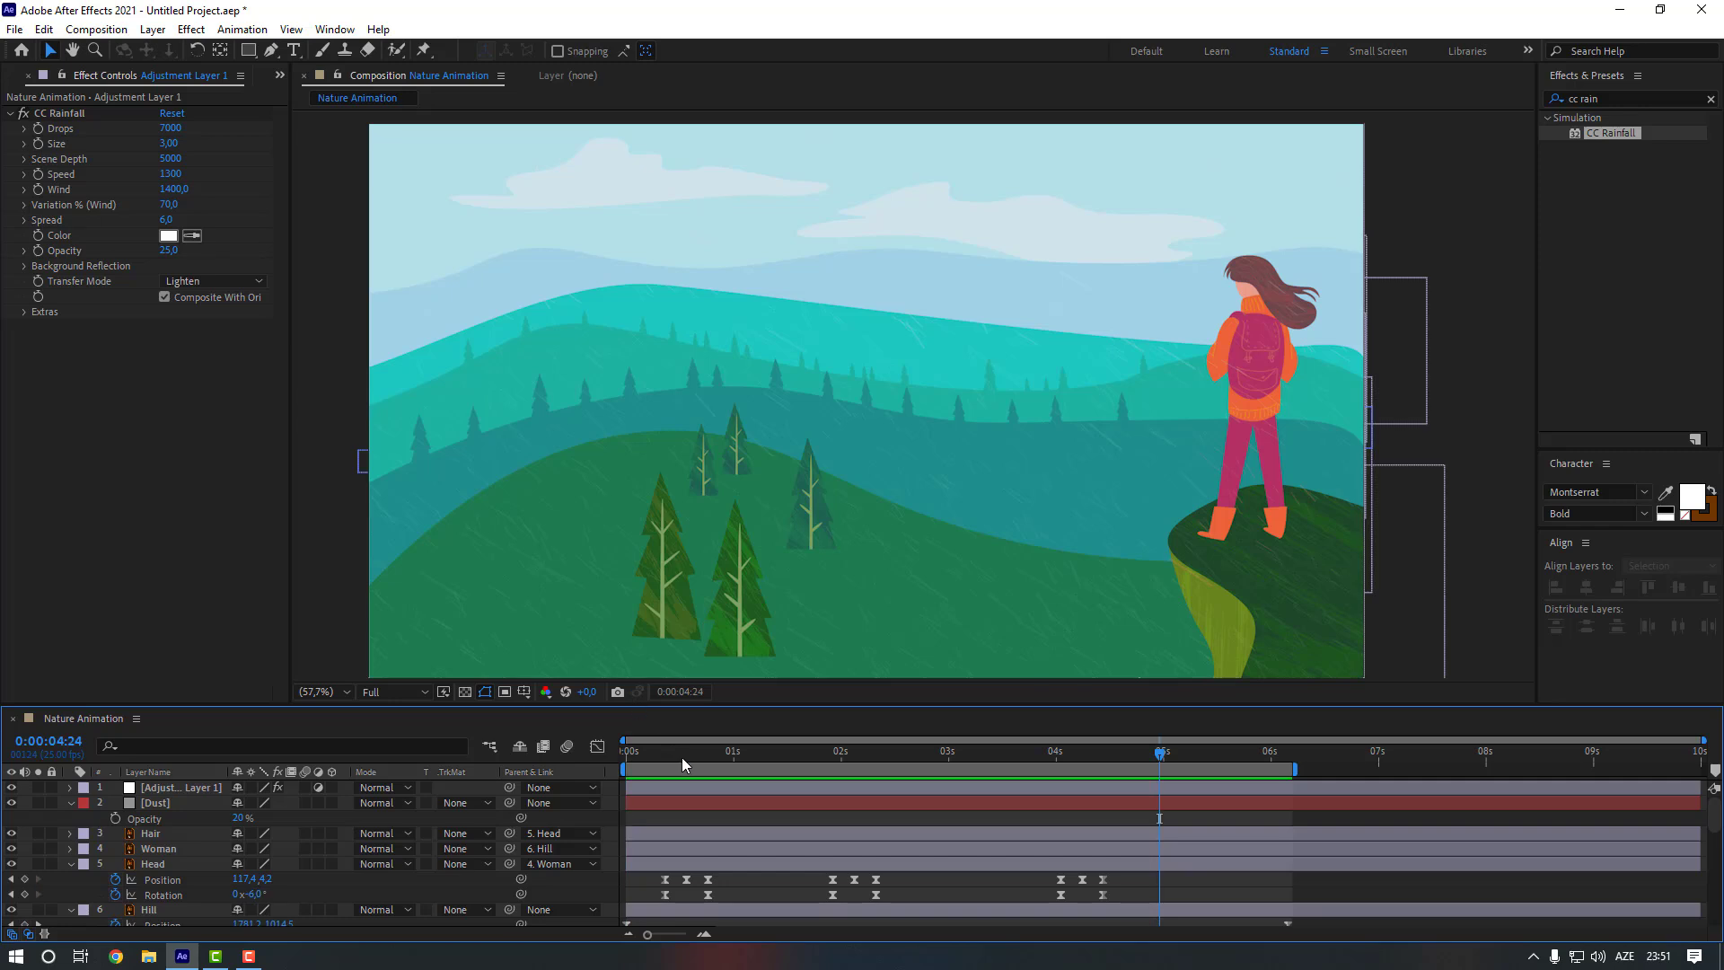
{"action": "key", "text": "Home"}
{"action": "left_click", "coordinate": [174, 831]}
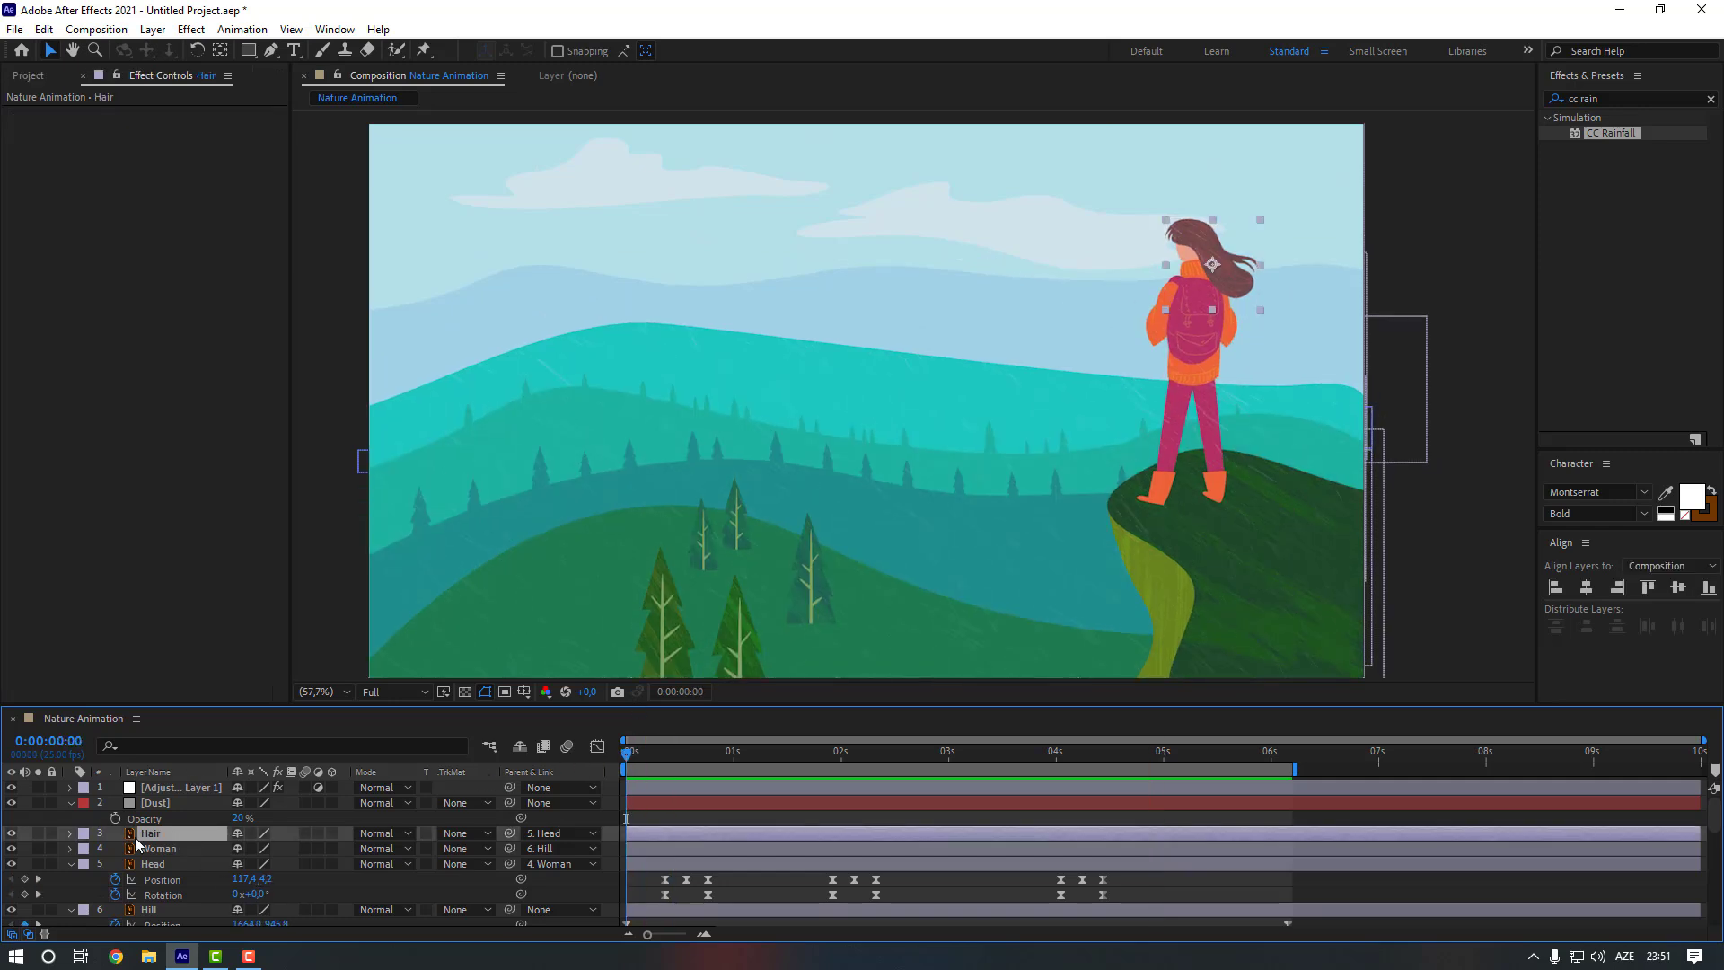
Solo the Hair layer and select it
{"action": "left_click", "coordinate": [38, 834]}
{"action": "scroll", "coordinate": [752, 518], "scroll_direction": "up", "scroll_amount": 3}
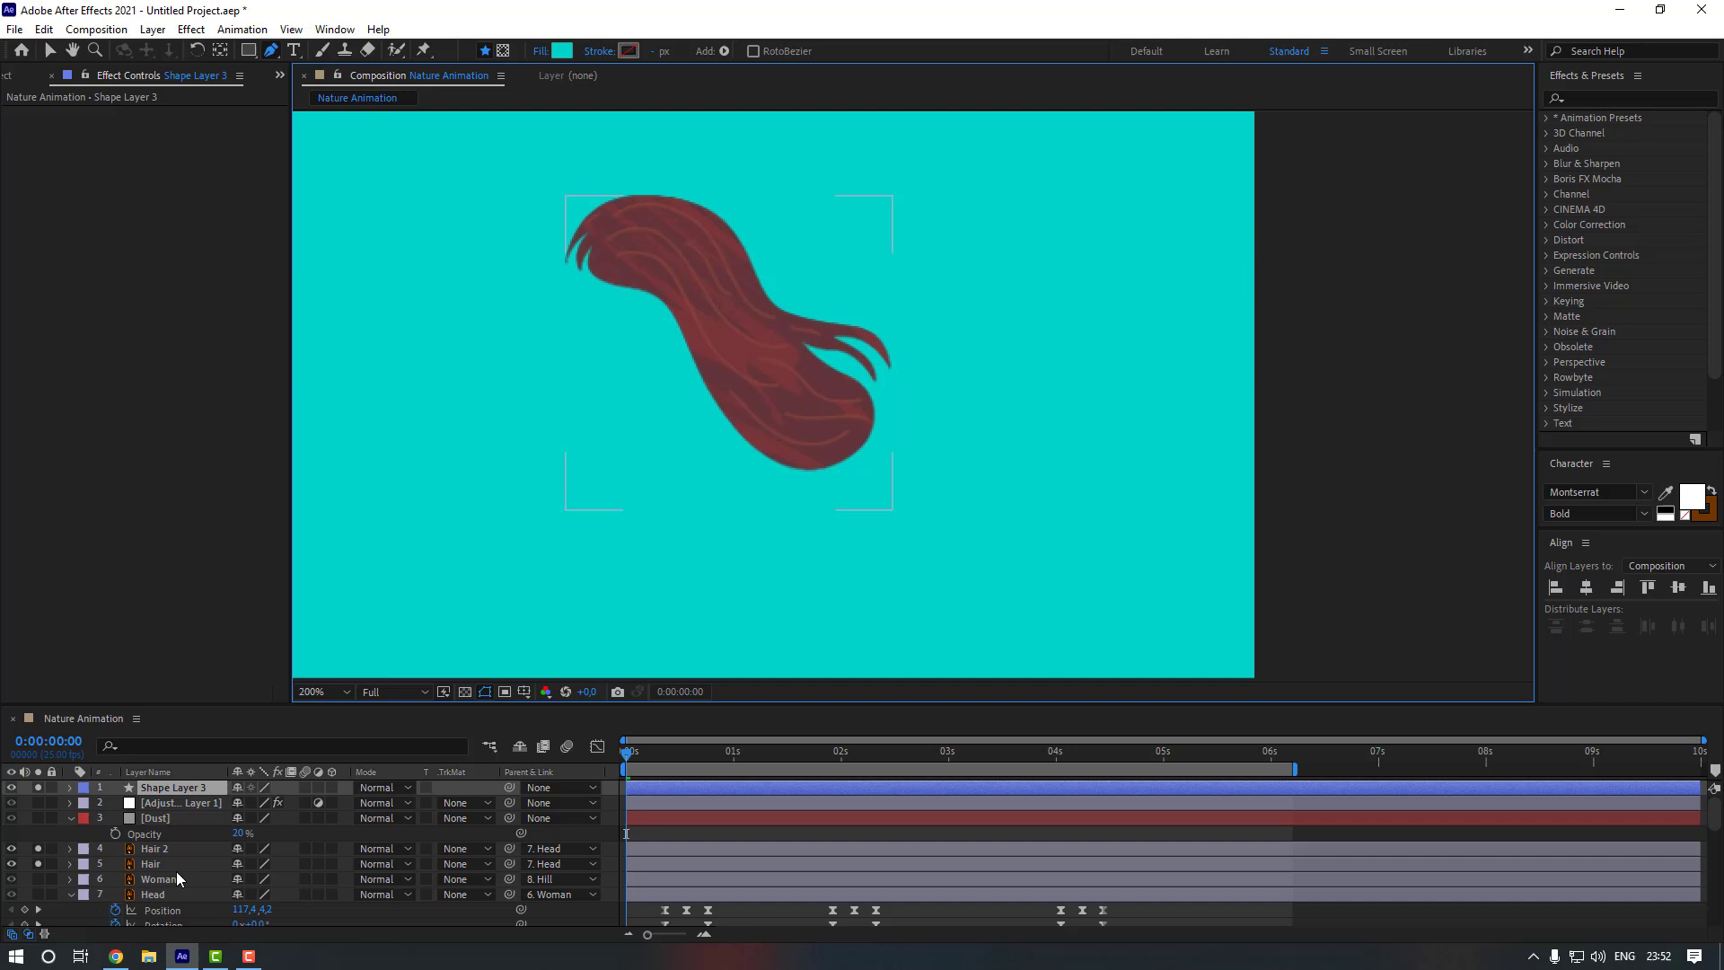
{"action": "left_click", "coordinate": [207, 863]}
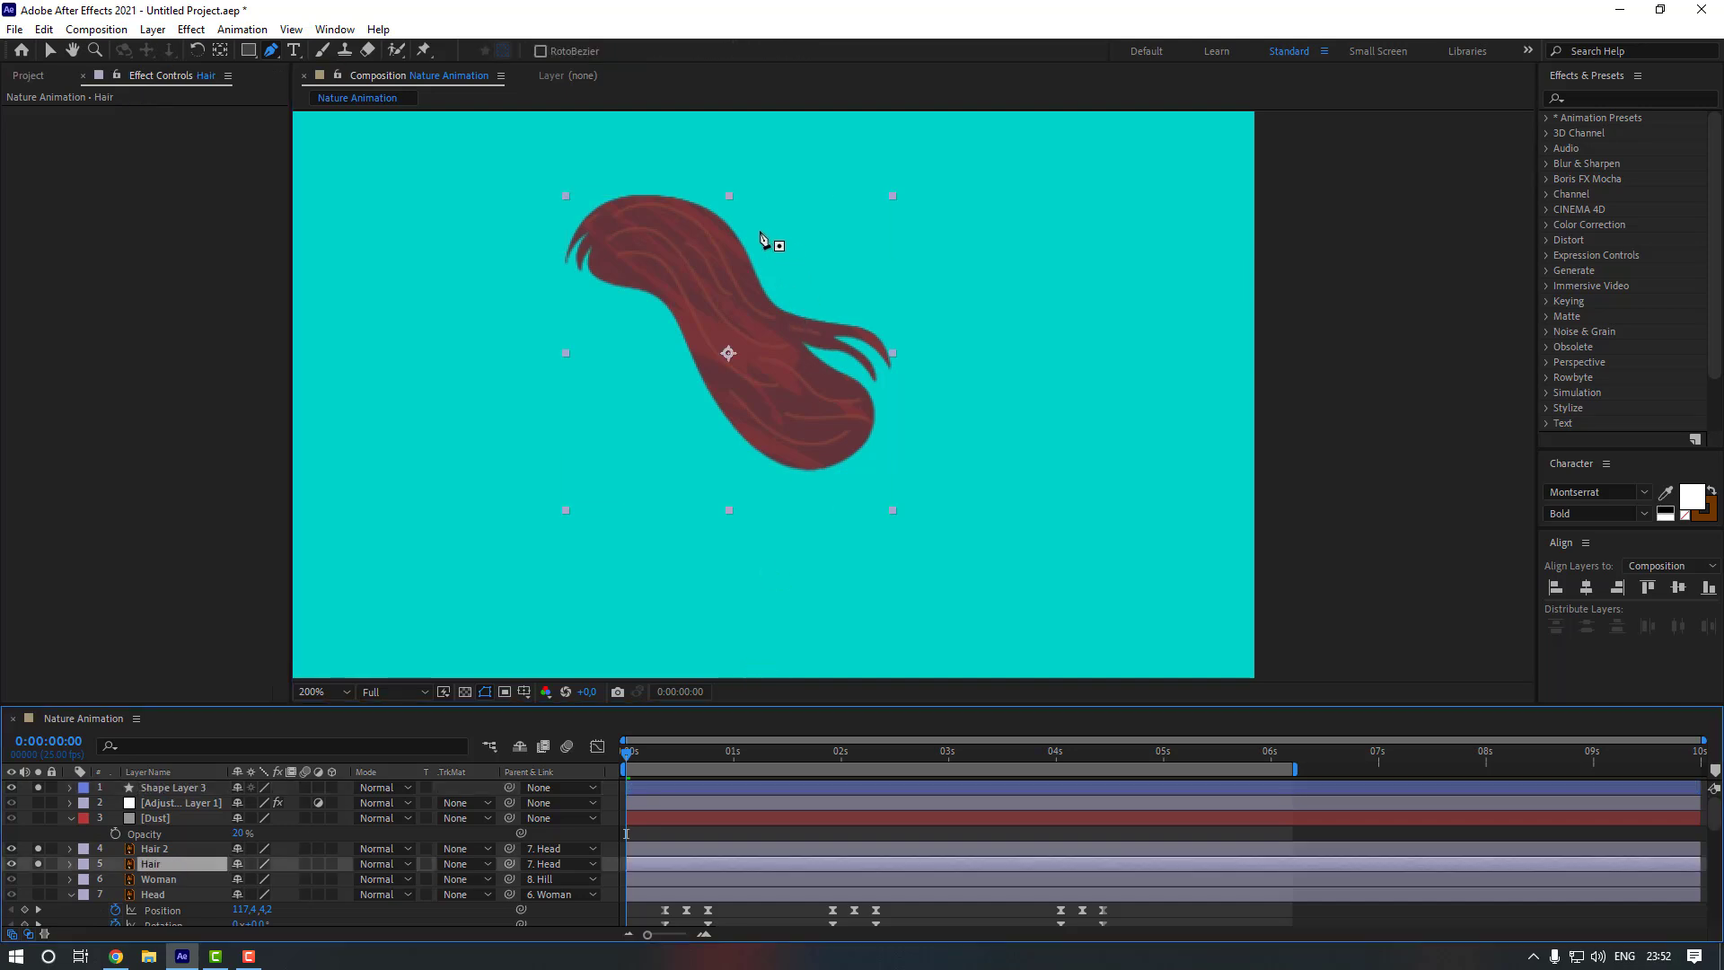
Draw a closed pen outline around the hair tips and along its lower edge
{"action": "left_click", "coordinate": [758, 230]}
{"action": "left_click", "coordinate": [800, 280]}
{"action": "left_click", "coordinate": [894, 317]}
{"action": "left_click", "coordinate": [937, 362]}
{"action": "left_click", "coordinate": [907, 440]}
{"action": "left_click", "coordinate": [888, 474]}
{"action": "left_click", "coordinate": [866, 496]}
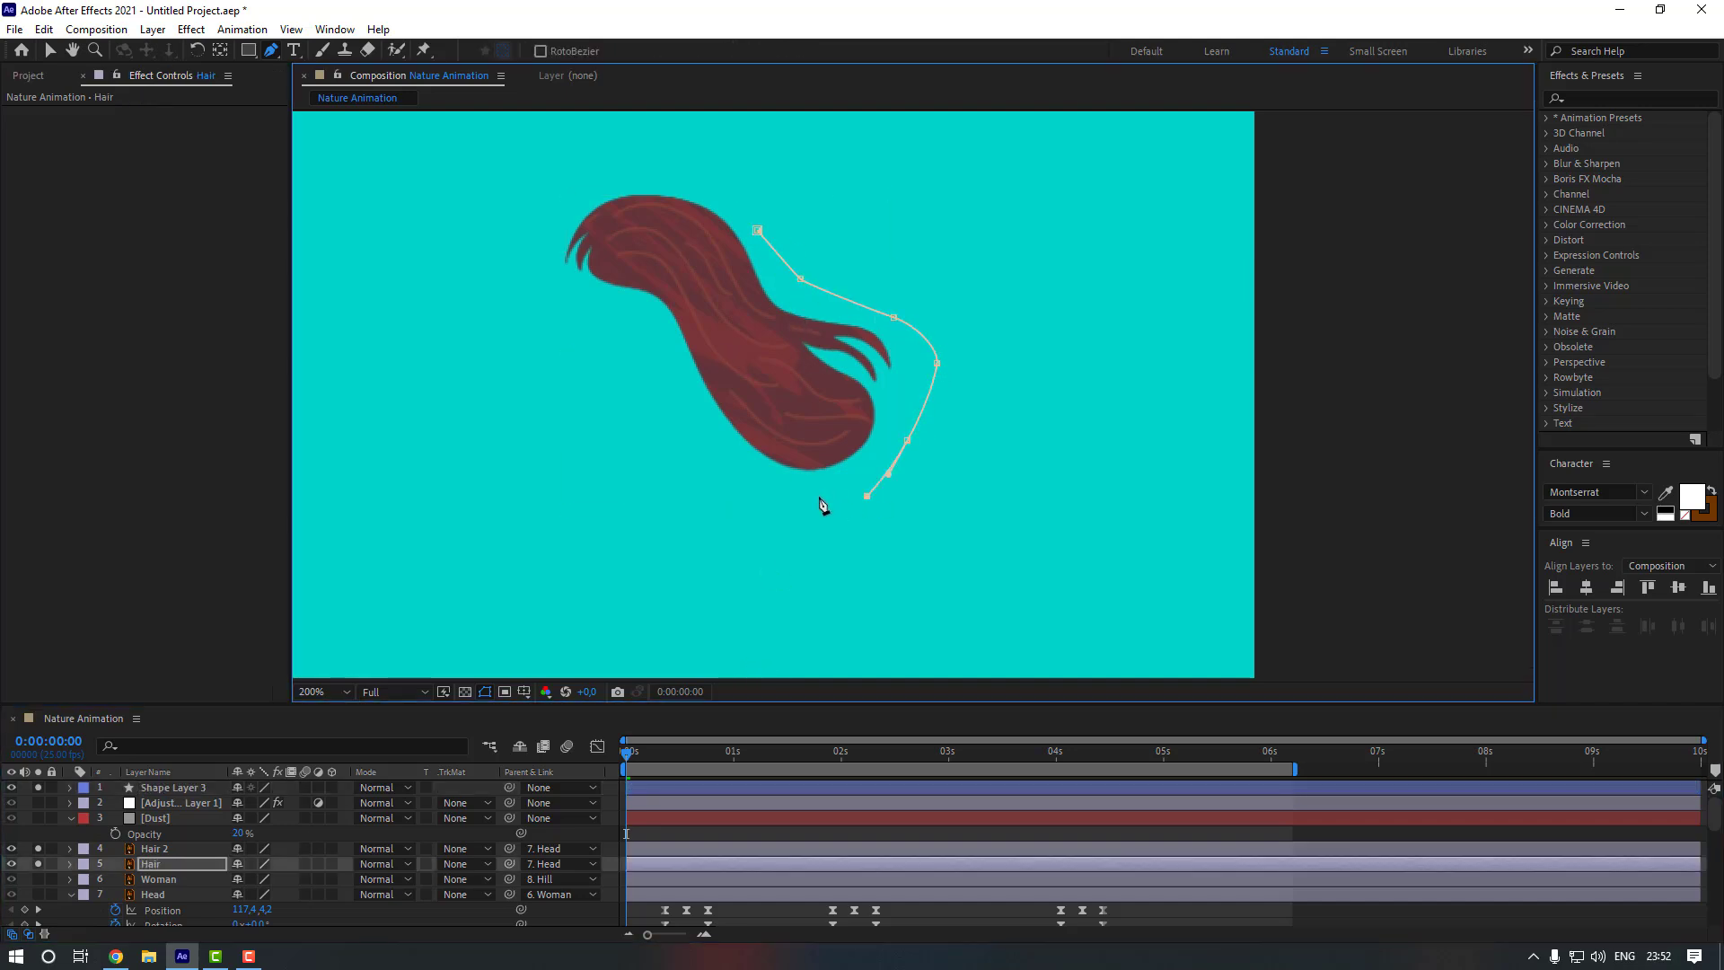
{"action": "left_click", "coordinate": [797, 492]}
{"action": "left_click", "coordinate": [735, 460]}
{"action": "left_click", "coordinate": [758, 232]}
{"action": "key", "text": "v"}
{"action": "key", "text": "F2"}
{"action": "left_click", "coordinate": [1611, 99]}
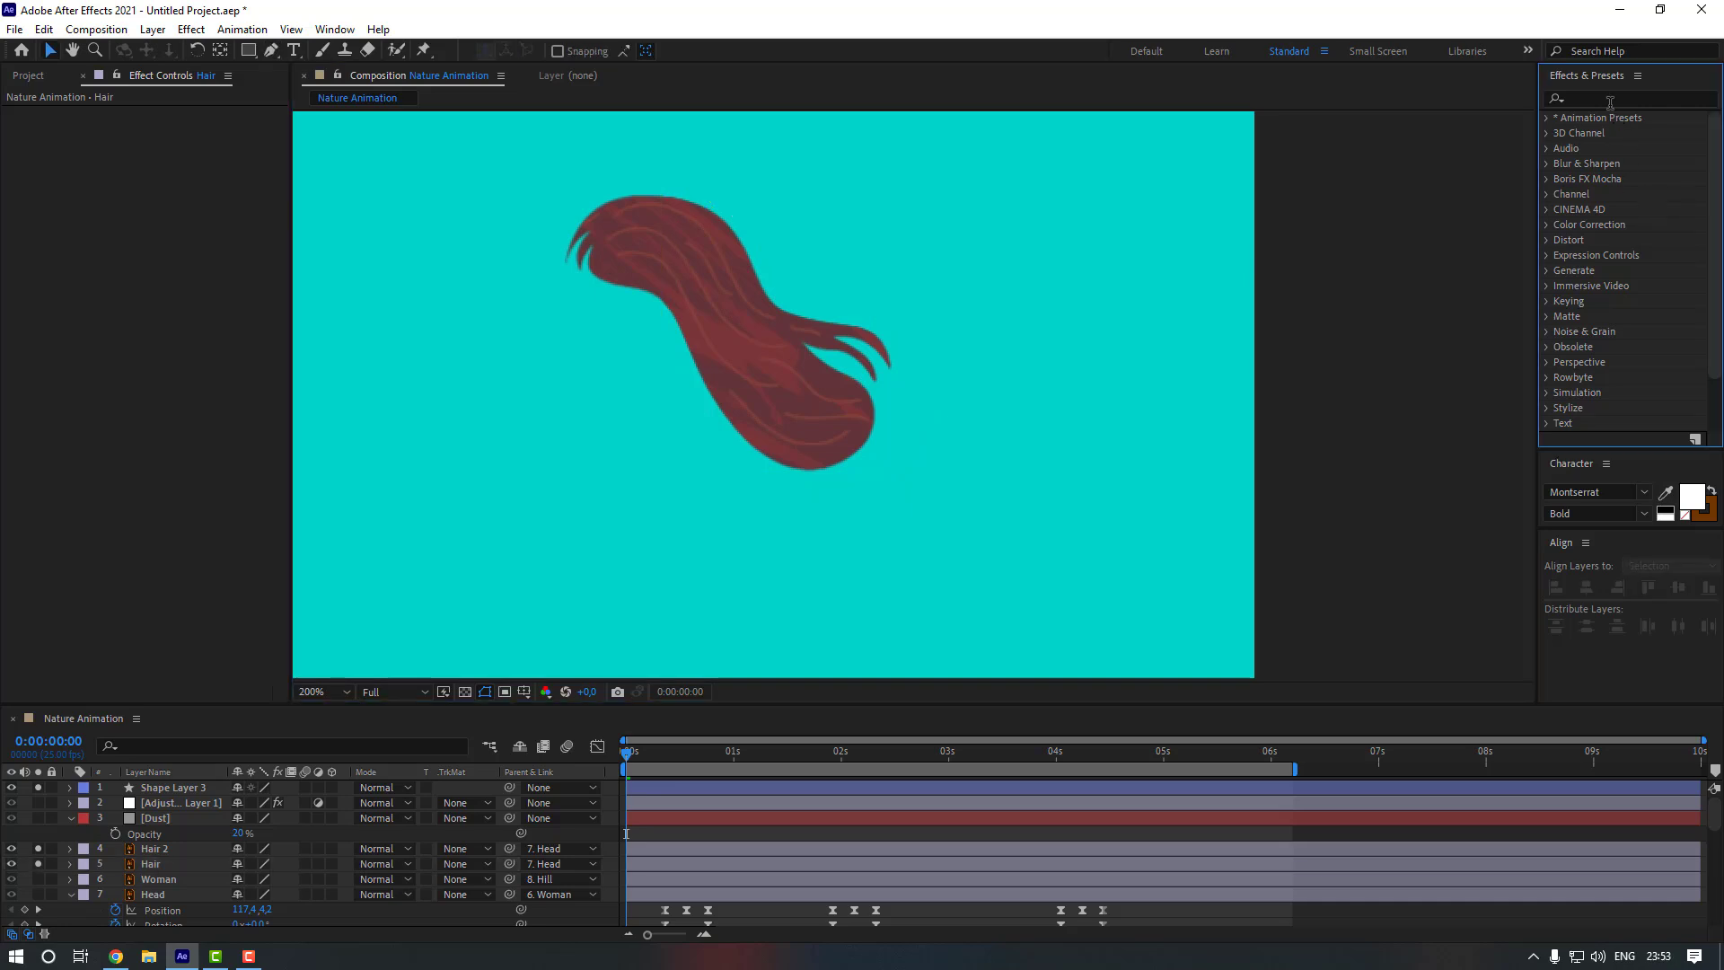
Apply Wave Warp to Hair with height 40, width 99 and speed 0,4, then preview
{"action": "type", "text": "wave"}
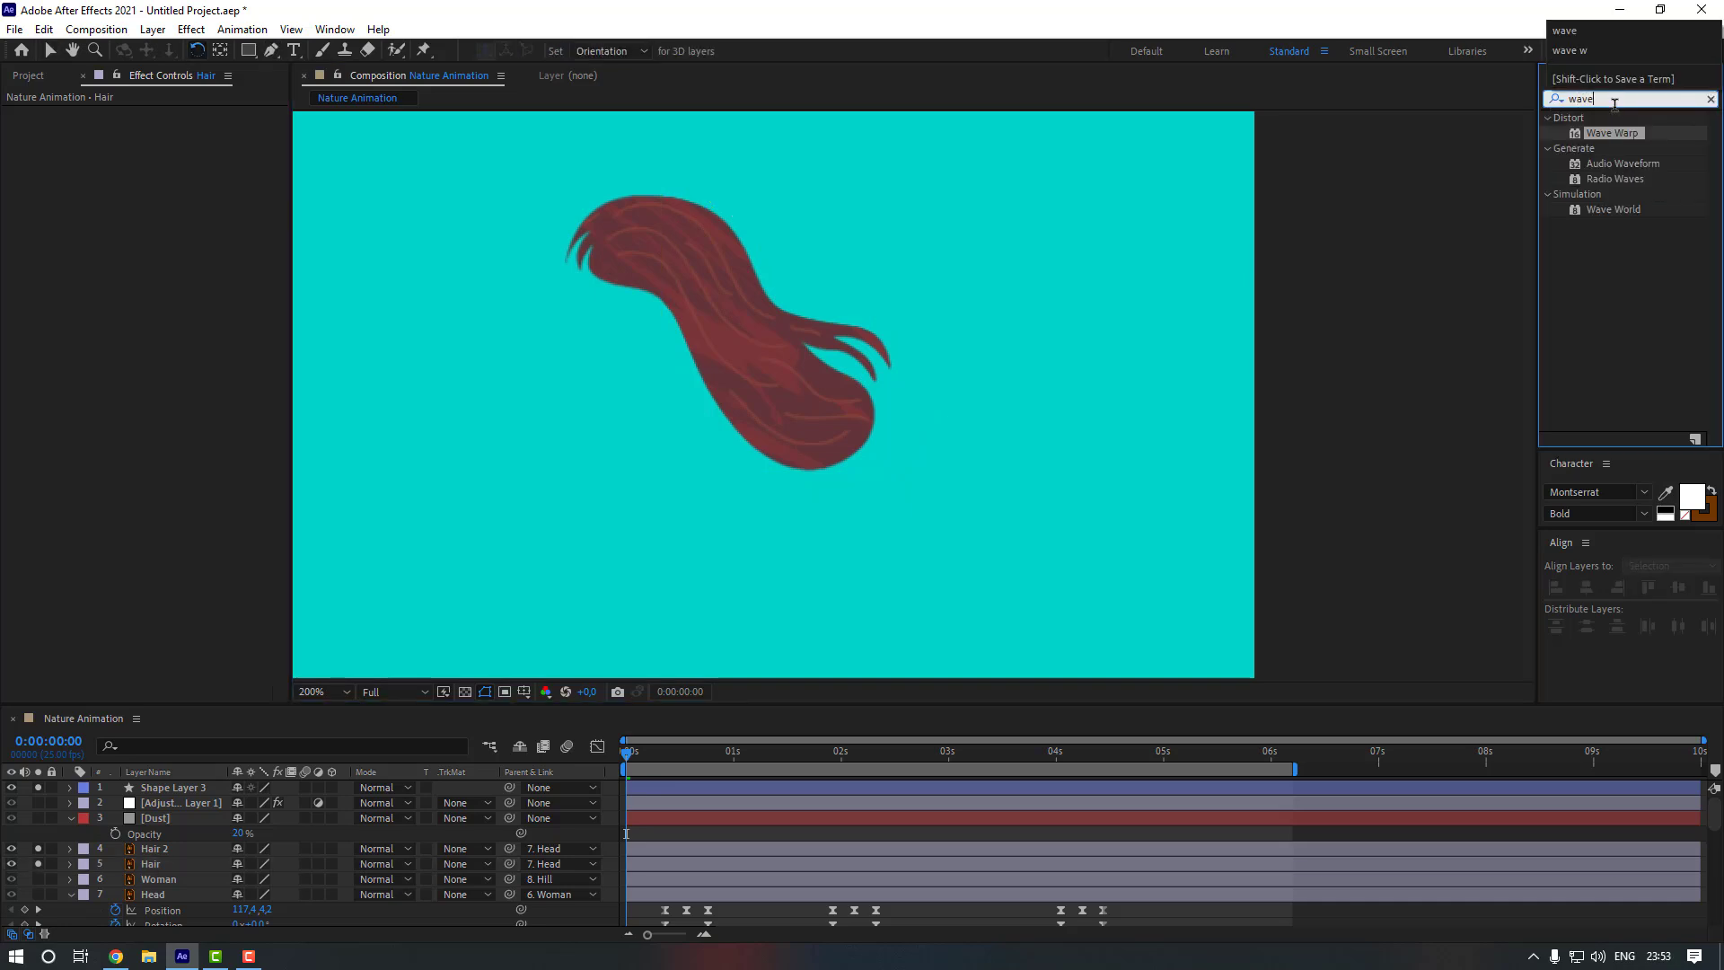
{"action": "left_click_drag", "start_coordinate": [1612, 133], "coordinate": [177, 868]}
{"action": "left_click", "coordinate": [165, 145]}
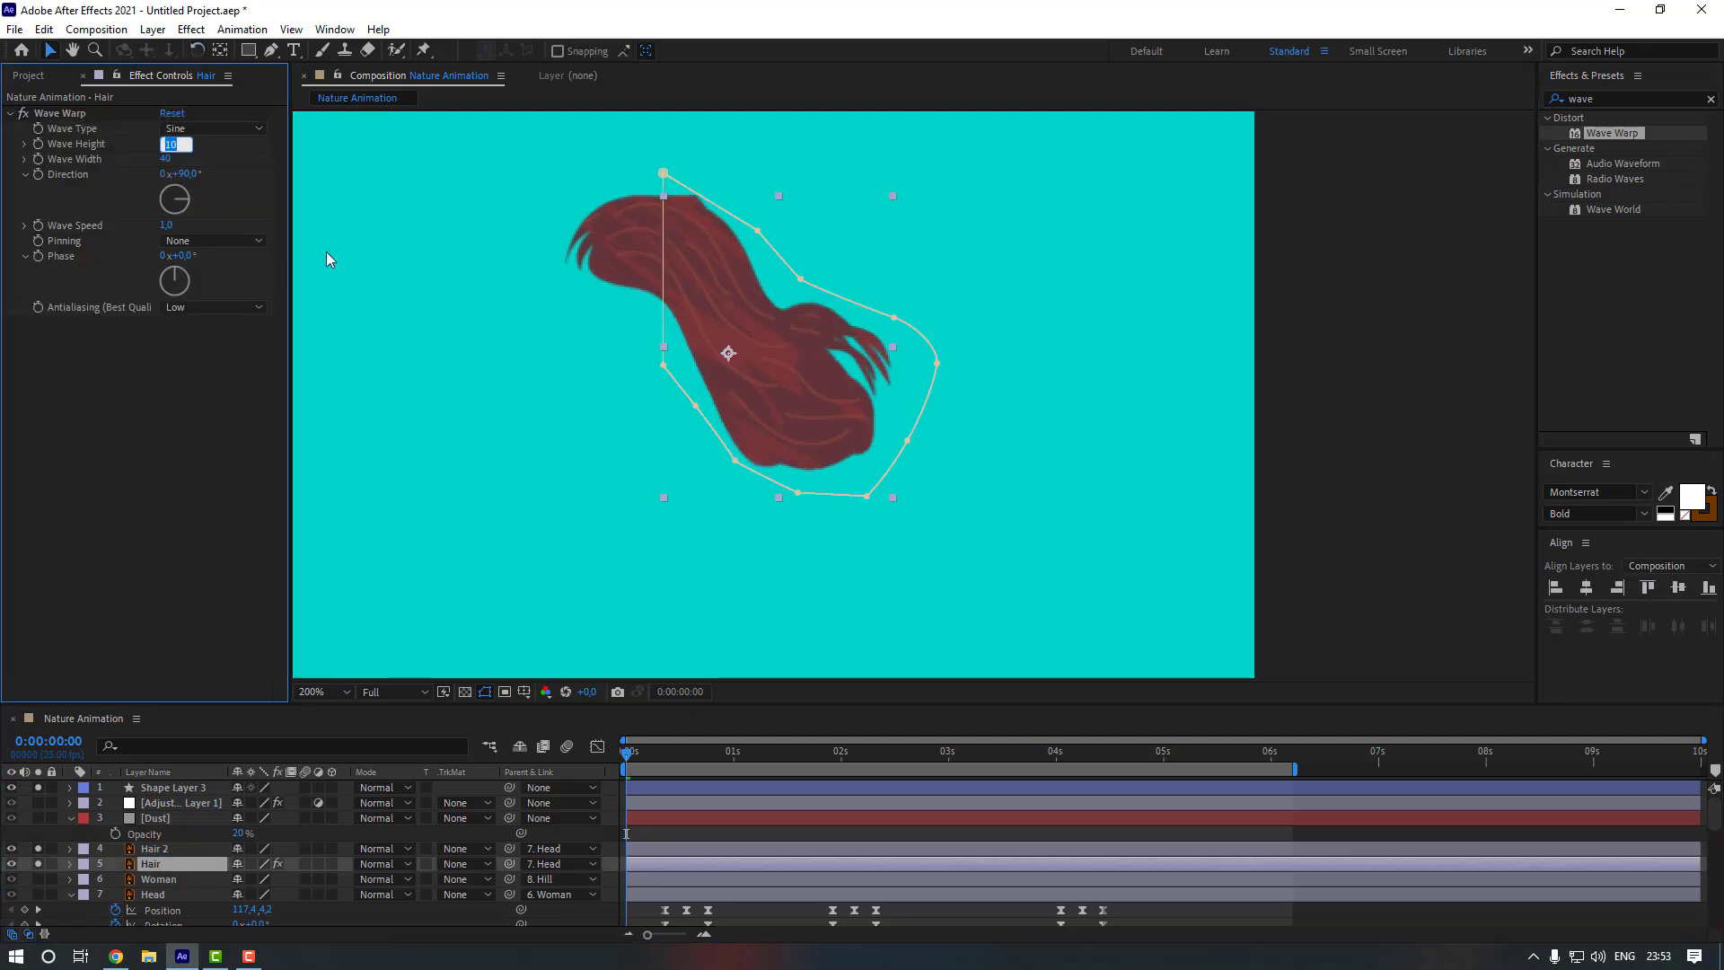
{"action": "type", "text": "40"}
{"action": "key", "text": "Return"}
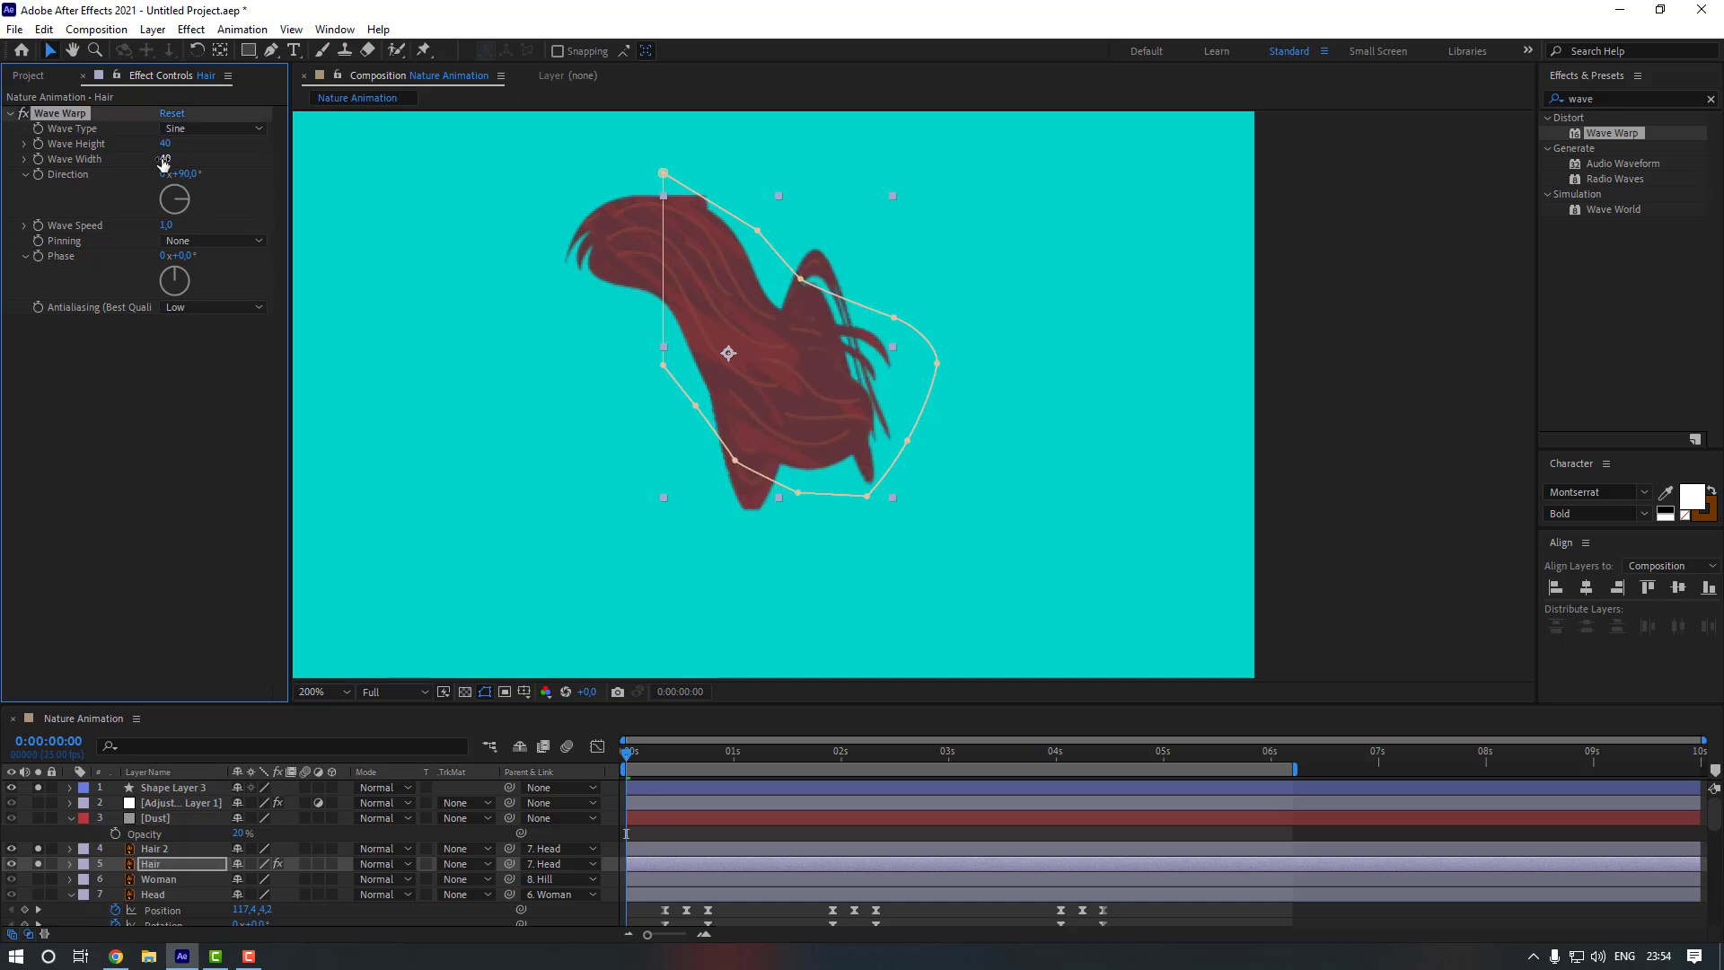
{"action": "left_click_drag", "start_coordinate": [189, 163], "coordinate": [744, 201]}
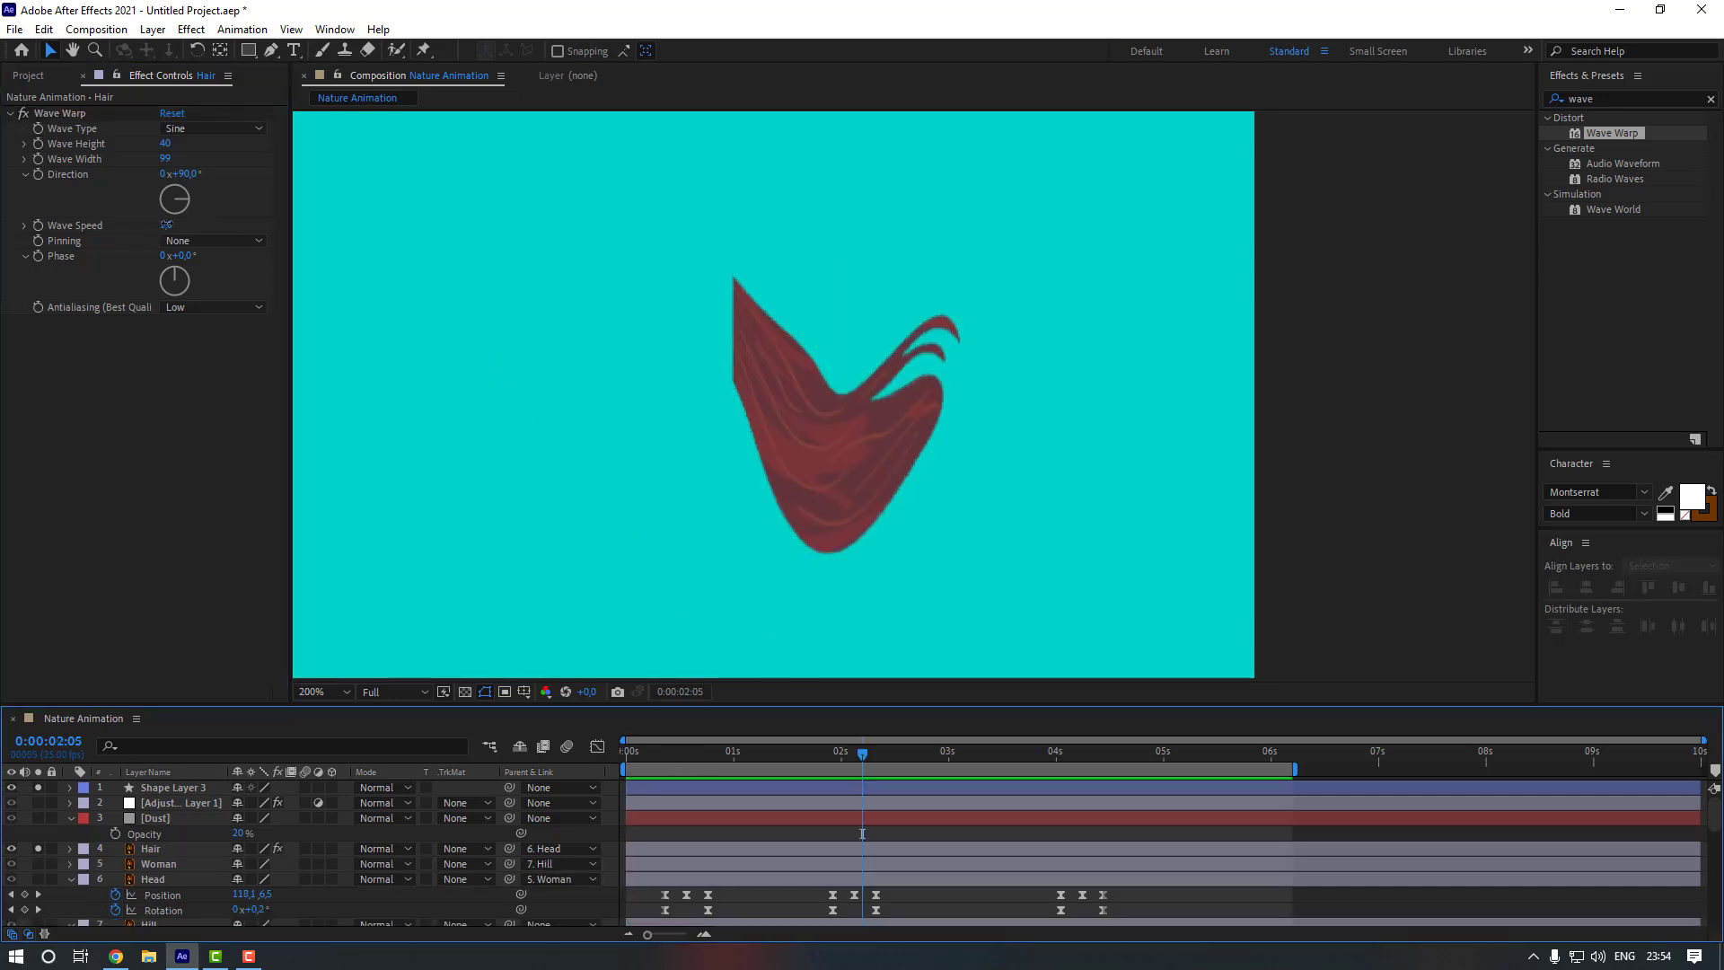
{"action": "left_click", "coordinate": [166, 225]}
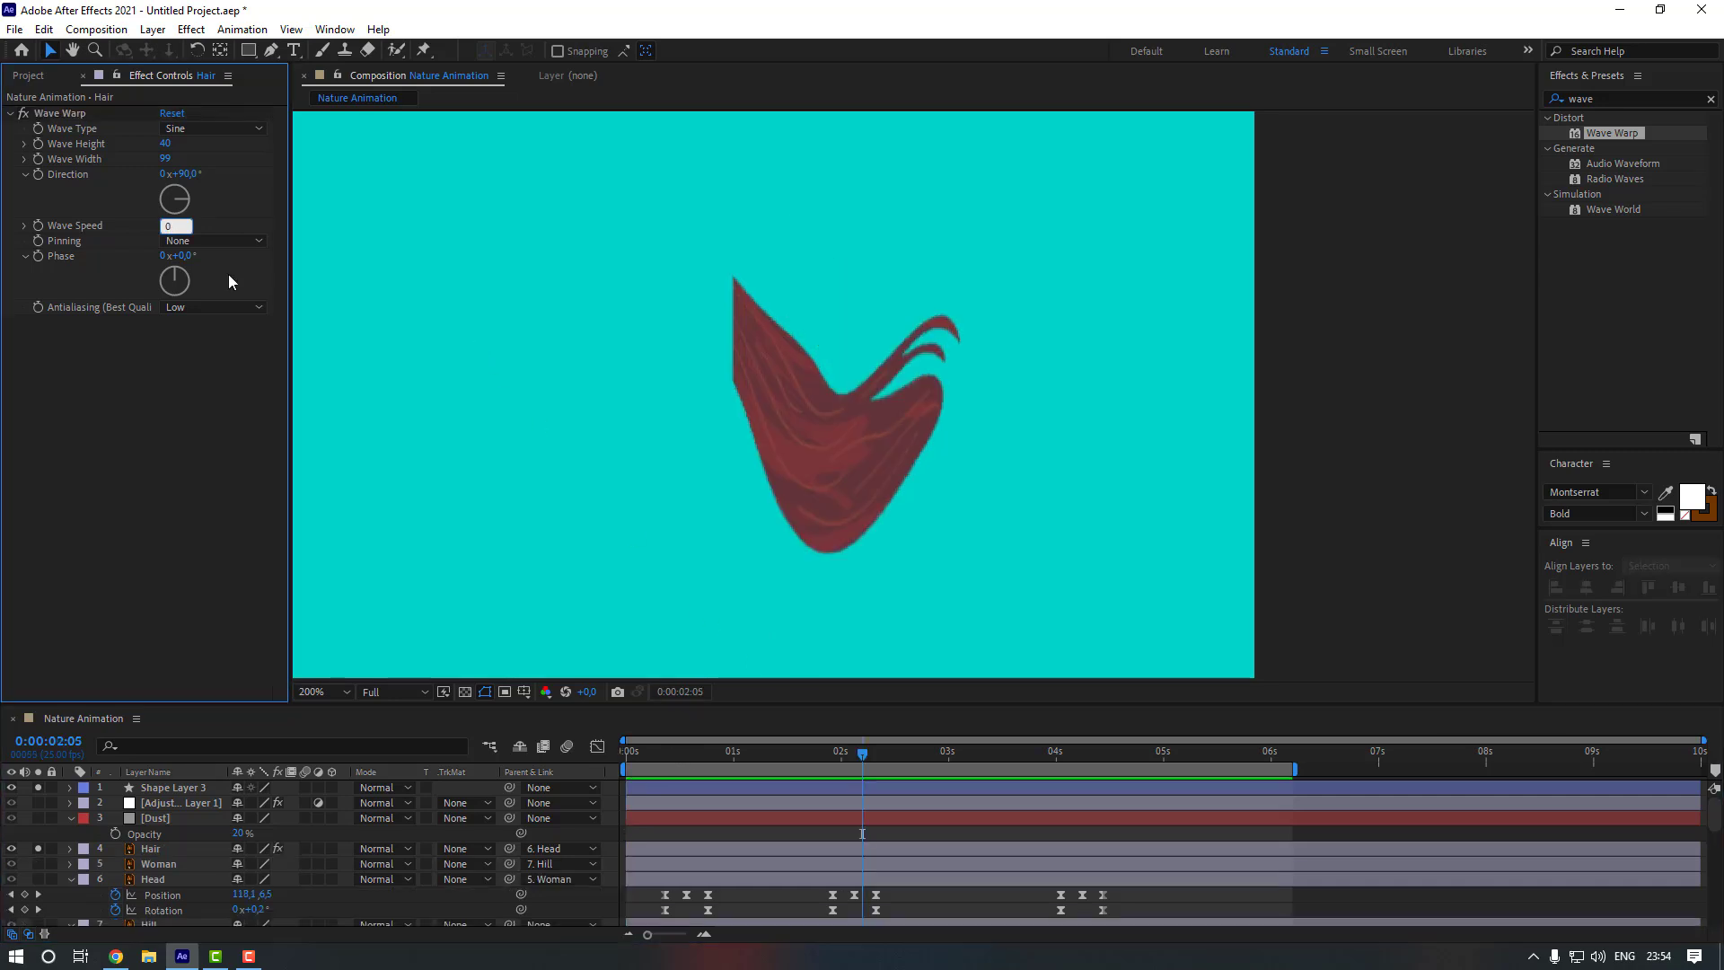
{"action": "type", "text": ",4"}
{"action": "key", "text": "Return"}
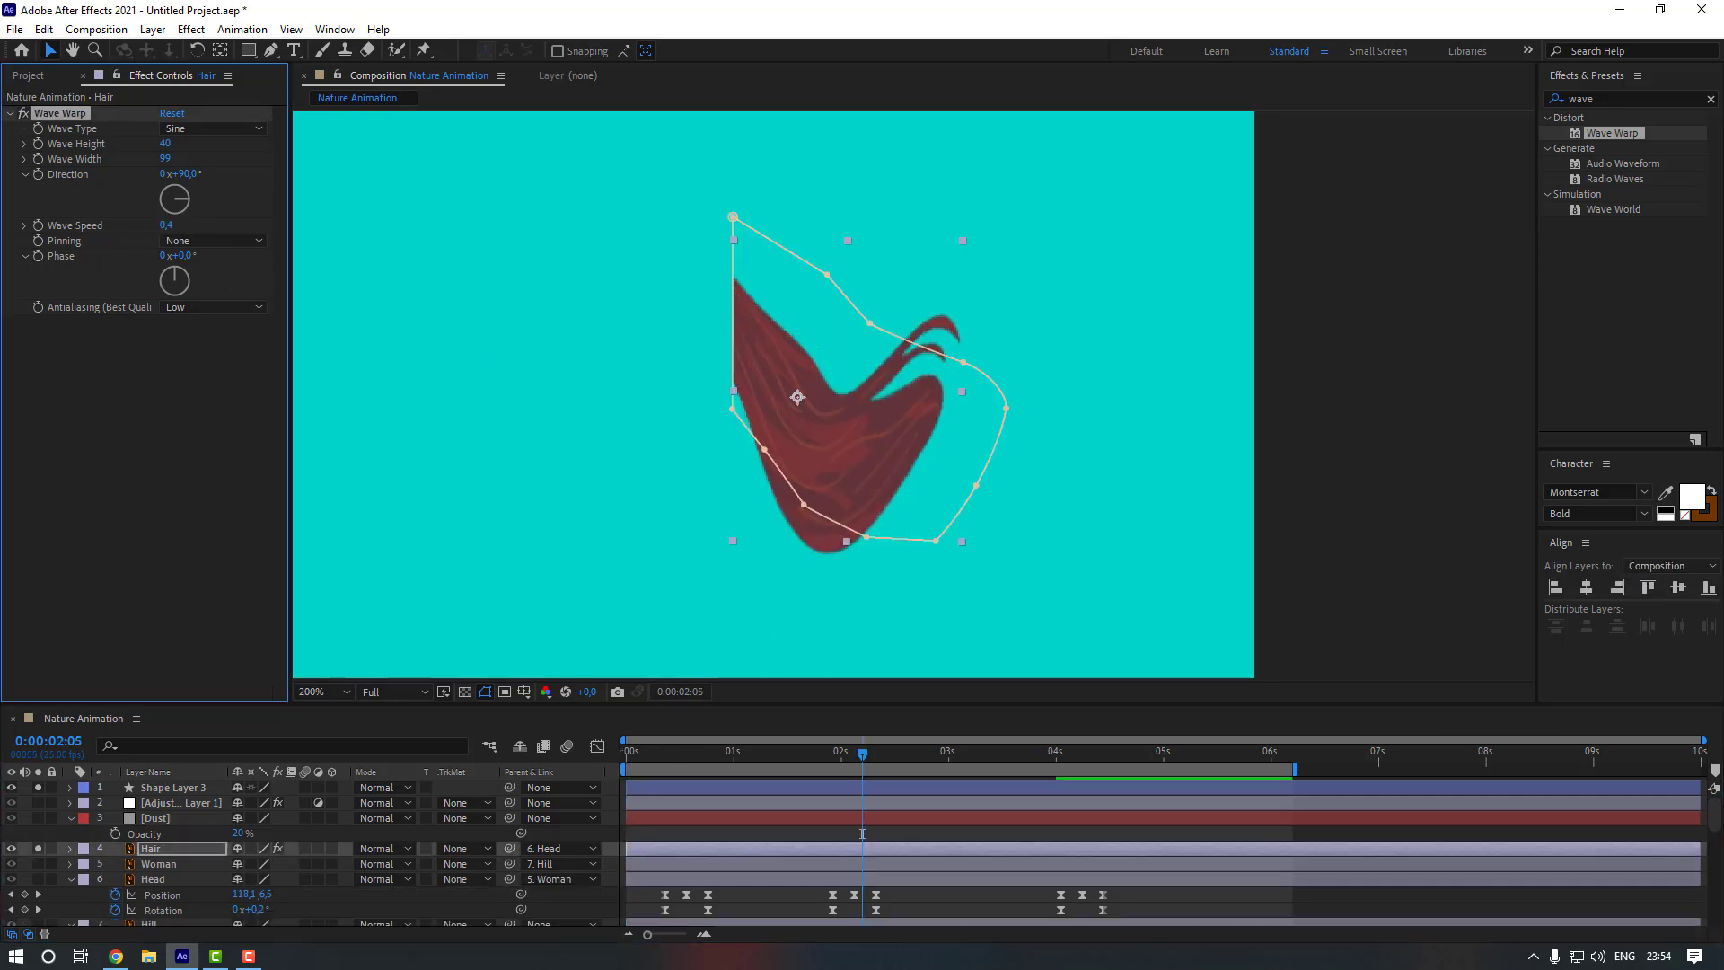
{"action": "key", "text": "space"}
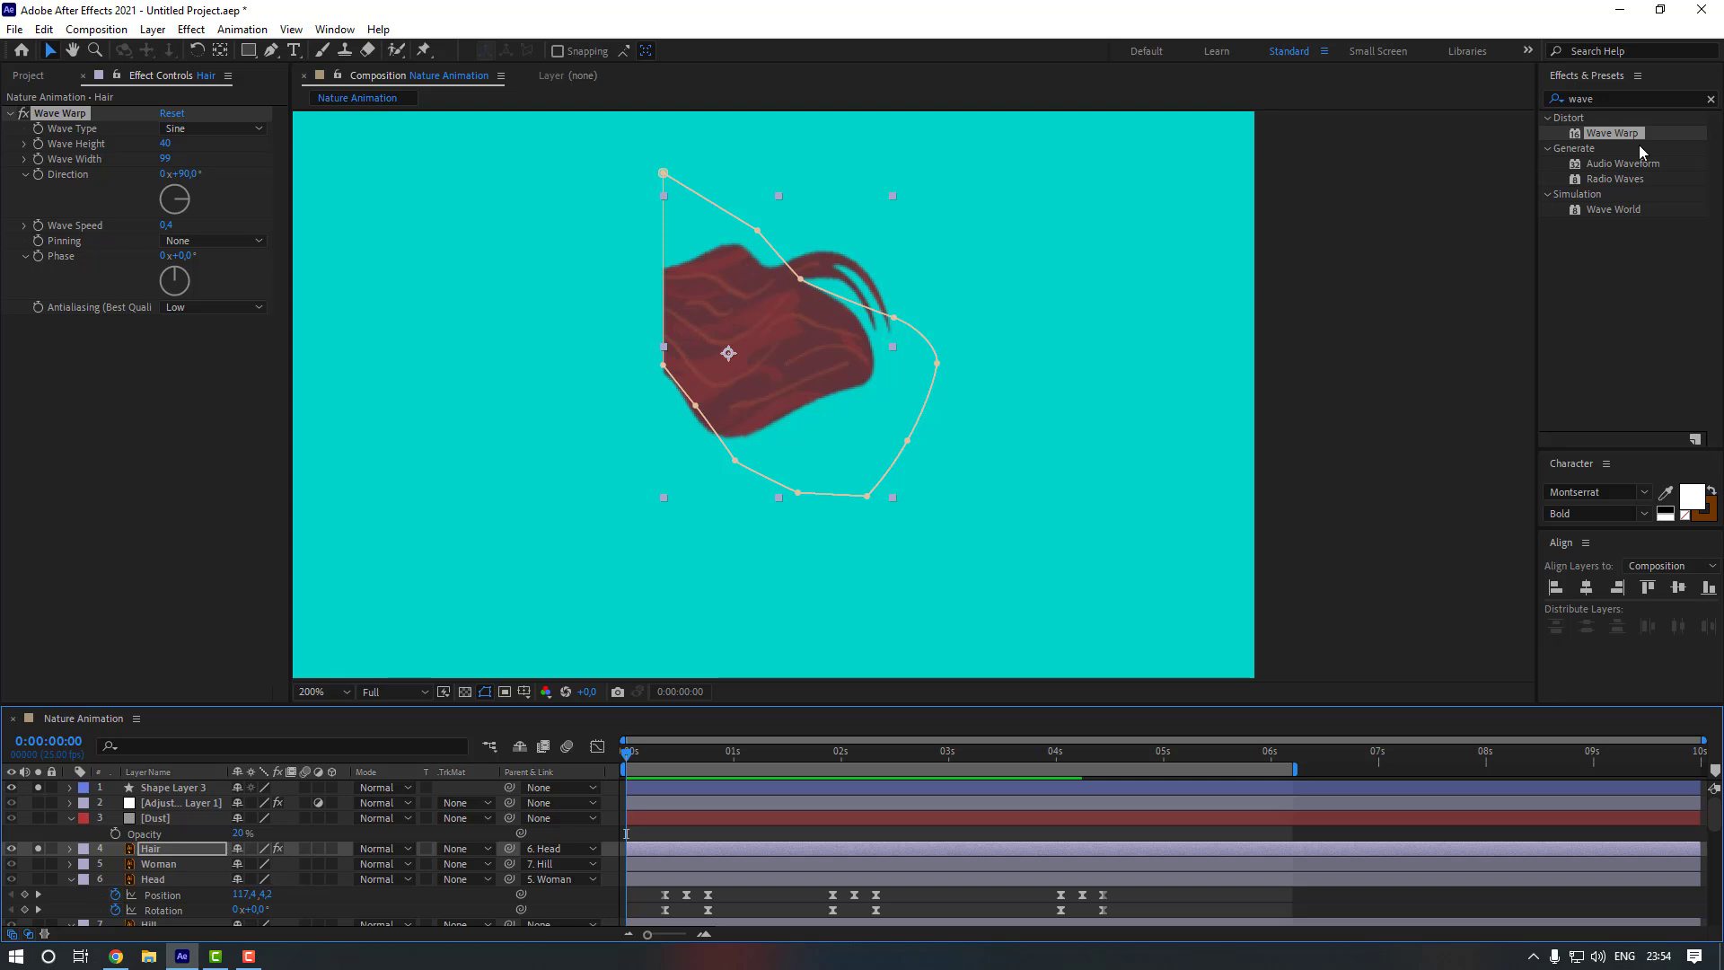
{"action": "left_click", "coordinate": [1609, 97]}
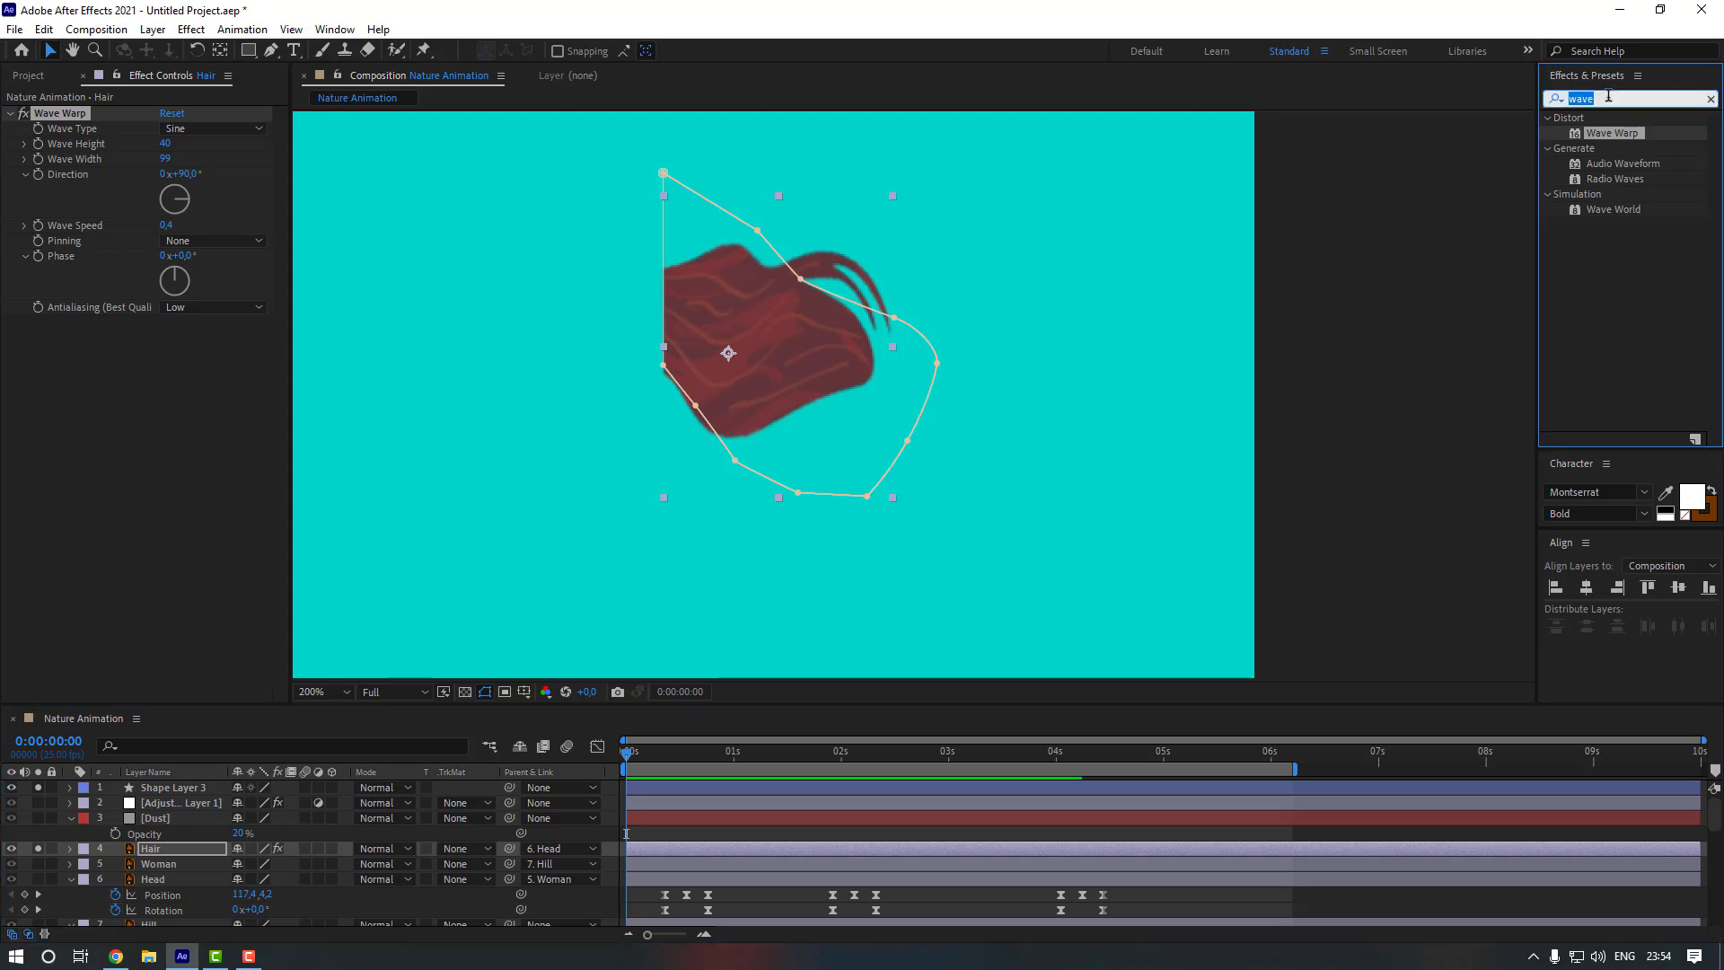
Apply the Transform effect to Hair and order it before Wave Warp
{"action": "type", "text": "transfo"}
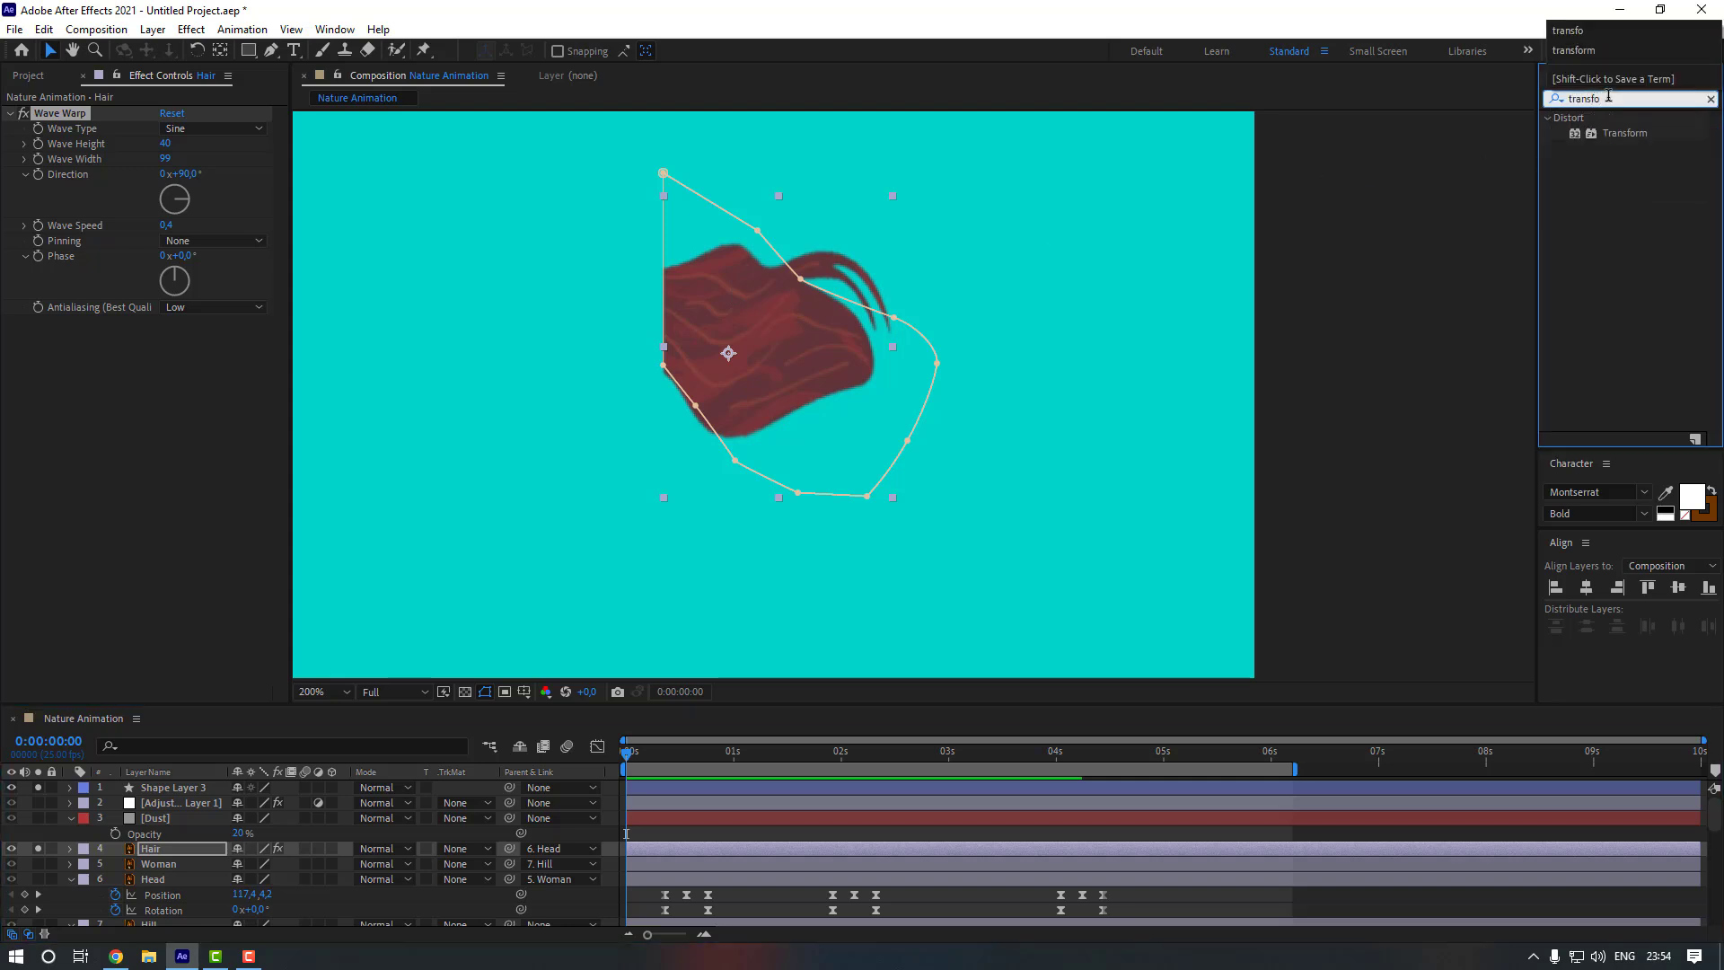
{"action": "left_click_drag", "start_coordinate": [1621, 134], "coordinate": [190, 854]}
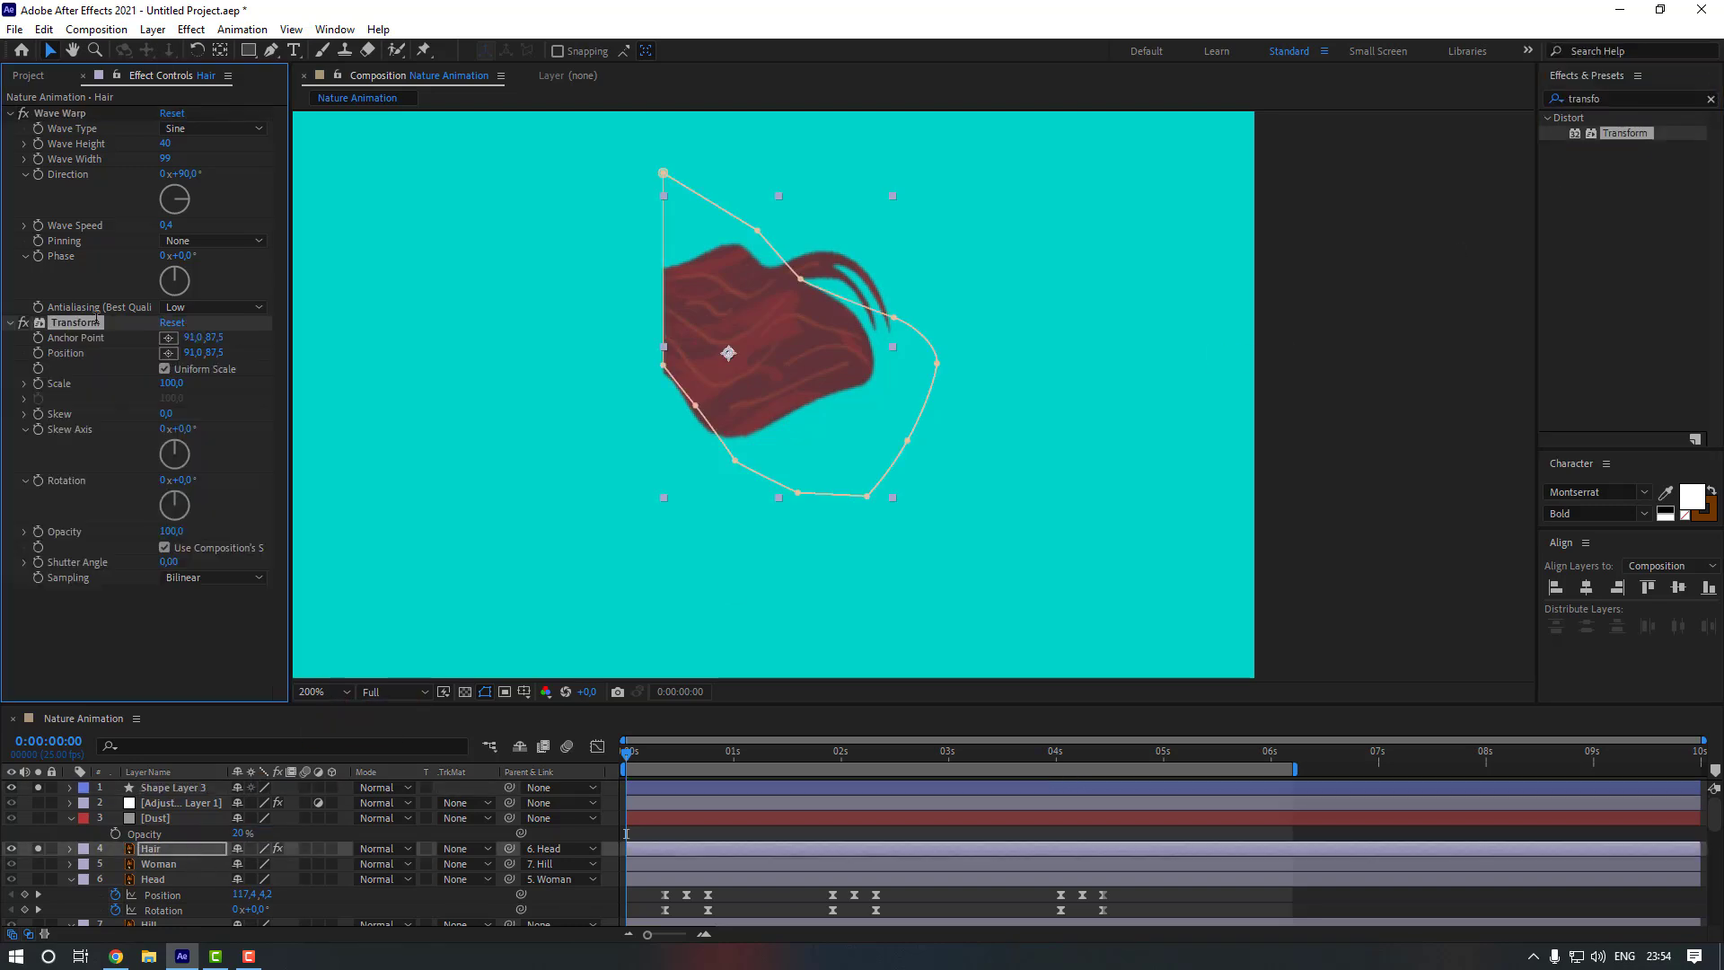
{"action": "left_click_drag", "start_coordinate": [83, 333], "coordinate": [108, 147]}
{"action": "key", "text": "comma"}
{"action": "left_click", "coordinate": [64, 115]}
Shift the hair far to the left using the Transform effect's position
{"action": "key", "text": "h"}
{"action": "left_click_drag", "start_coordinate": [767, 339], "coordinate": [1067, 336]}
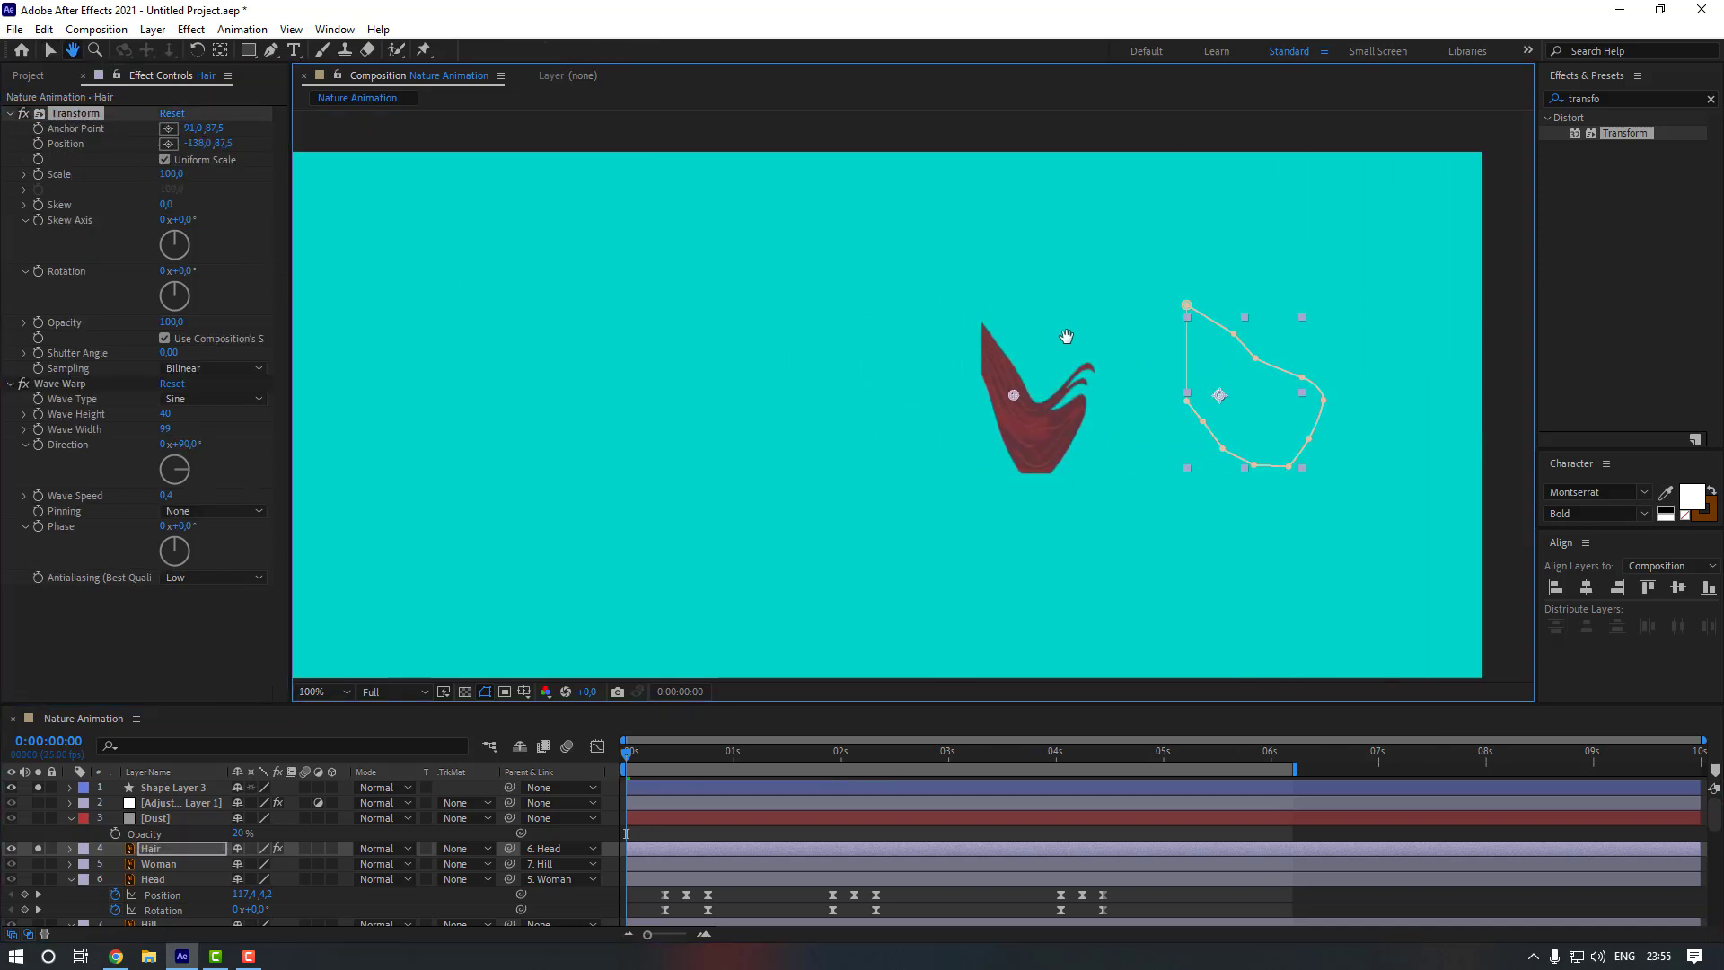
{"action": "key", "text": "v"}
{"action": "key", "text": "comma"}
{"action": "left_click_drag", "start_coordinate": [188, 146], "coordinate": [89, 160]}
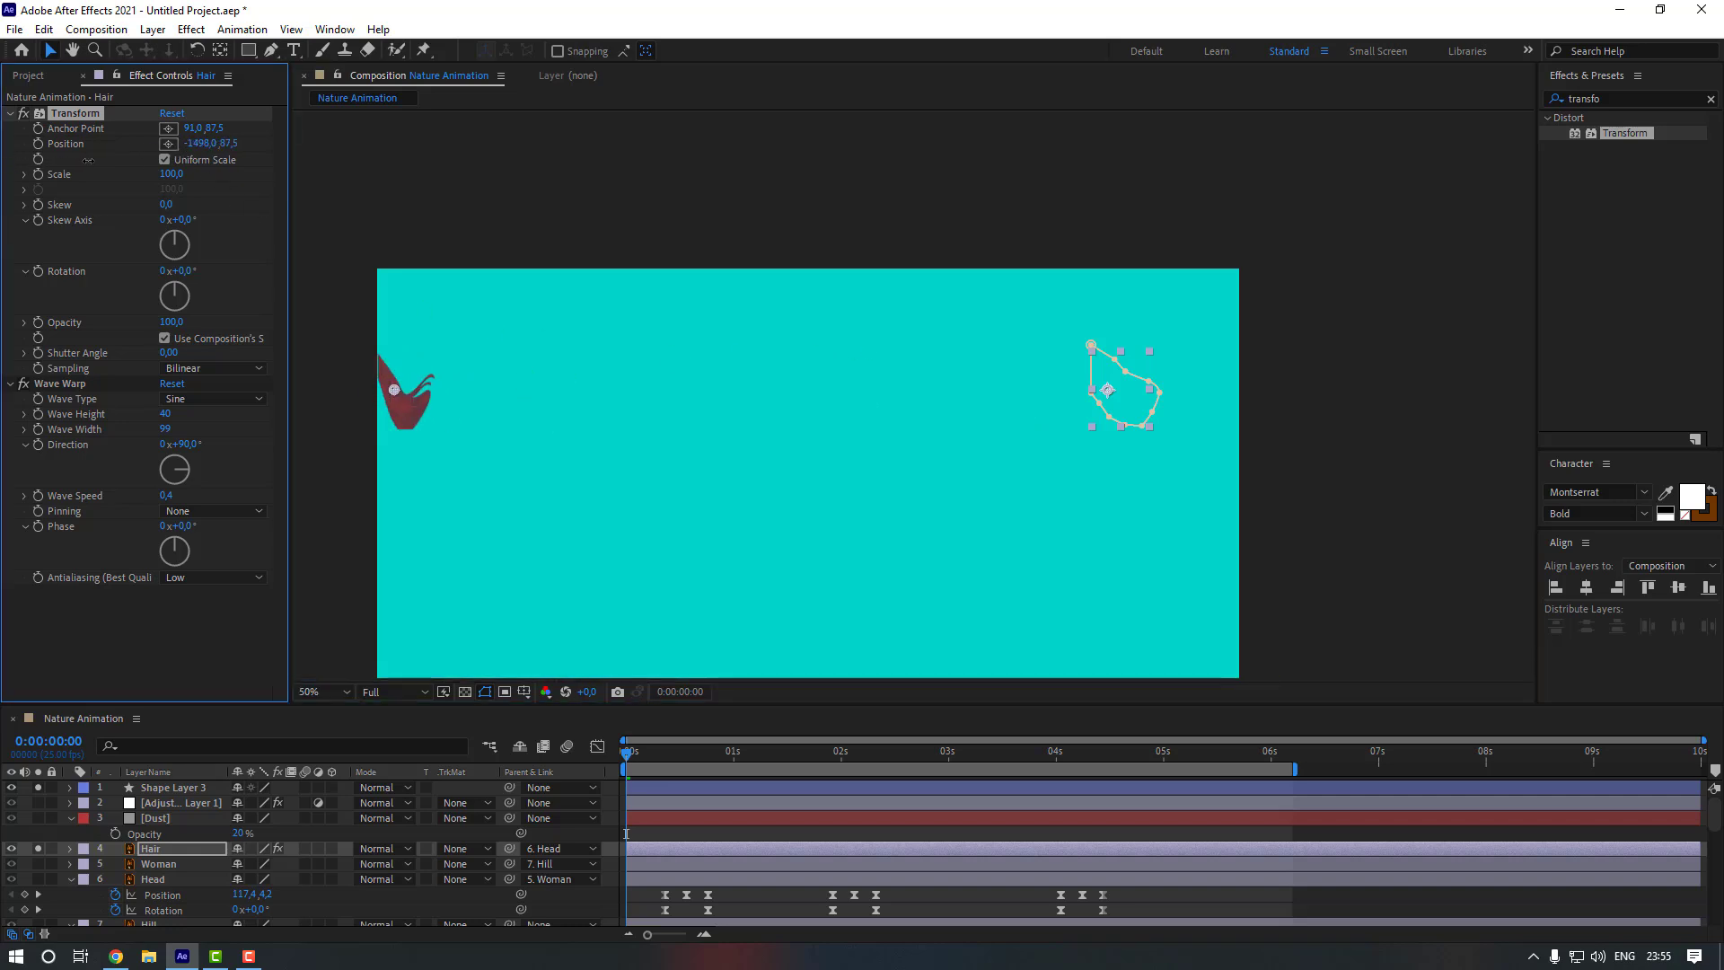
{"action": "key", "text": "h"}
{"action": "scroll", "coordinate": [372, 359], "scroll_direction": "up", "scroll_amount": 4}
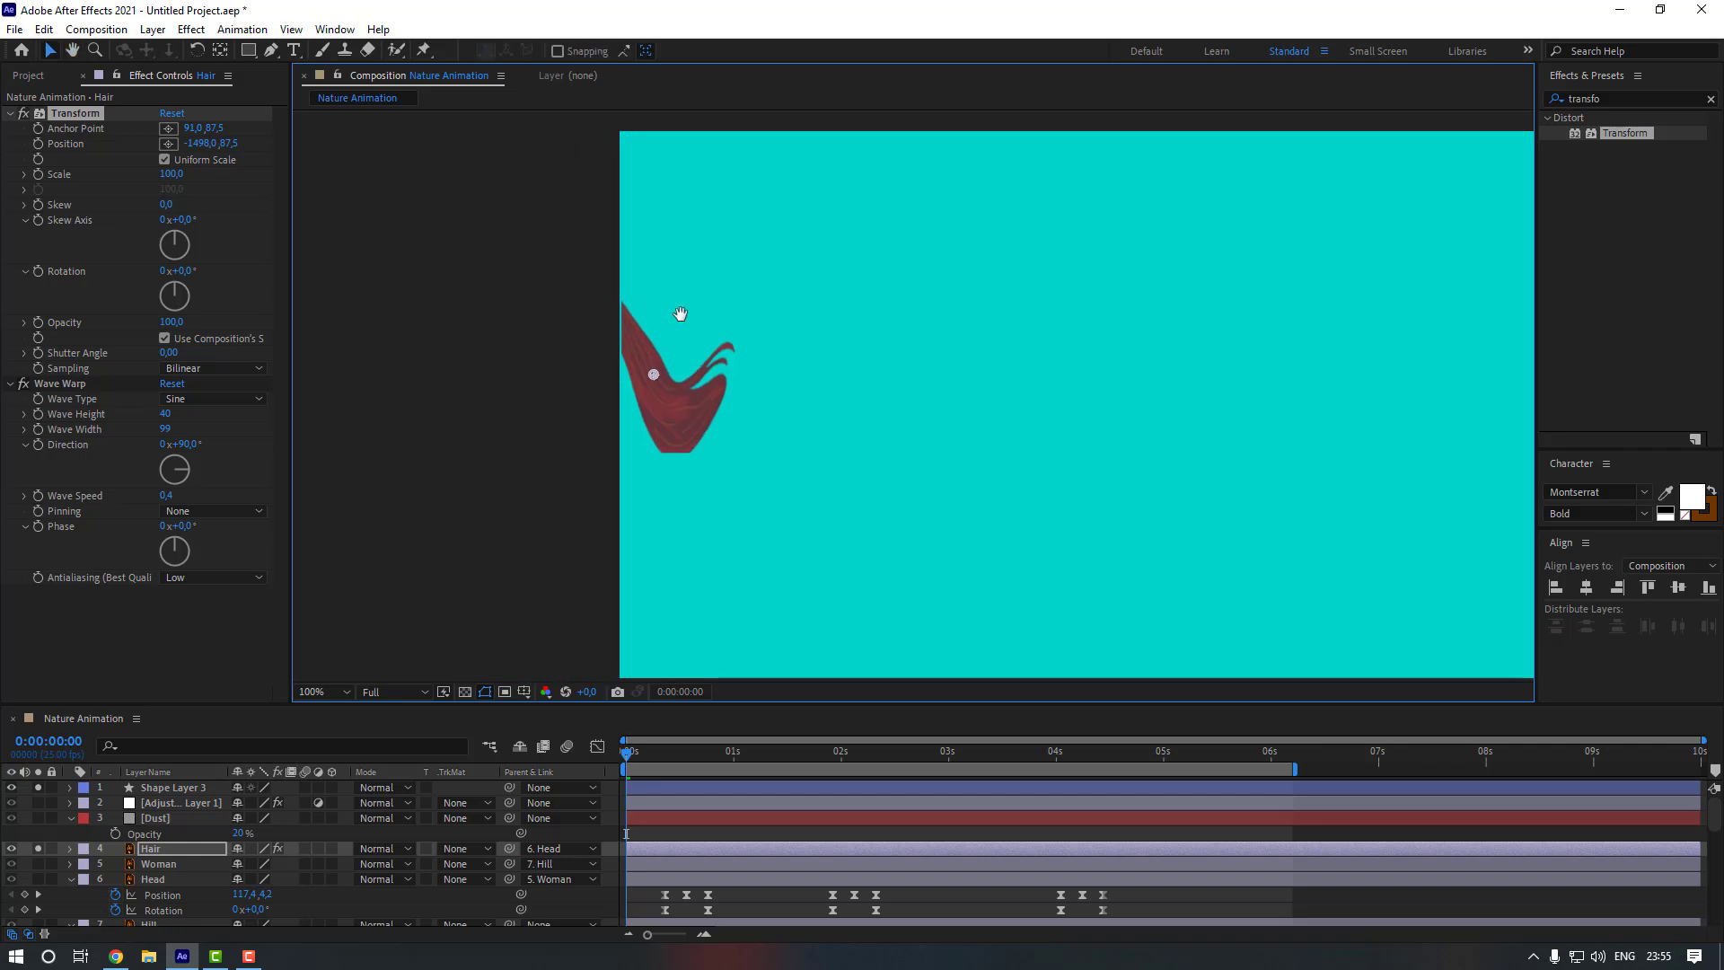
{"action": "key", "text": "v"}
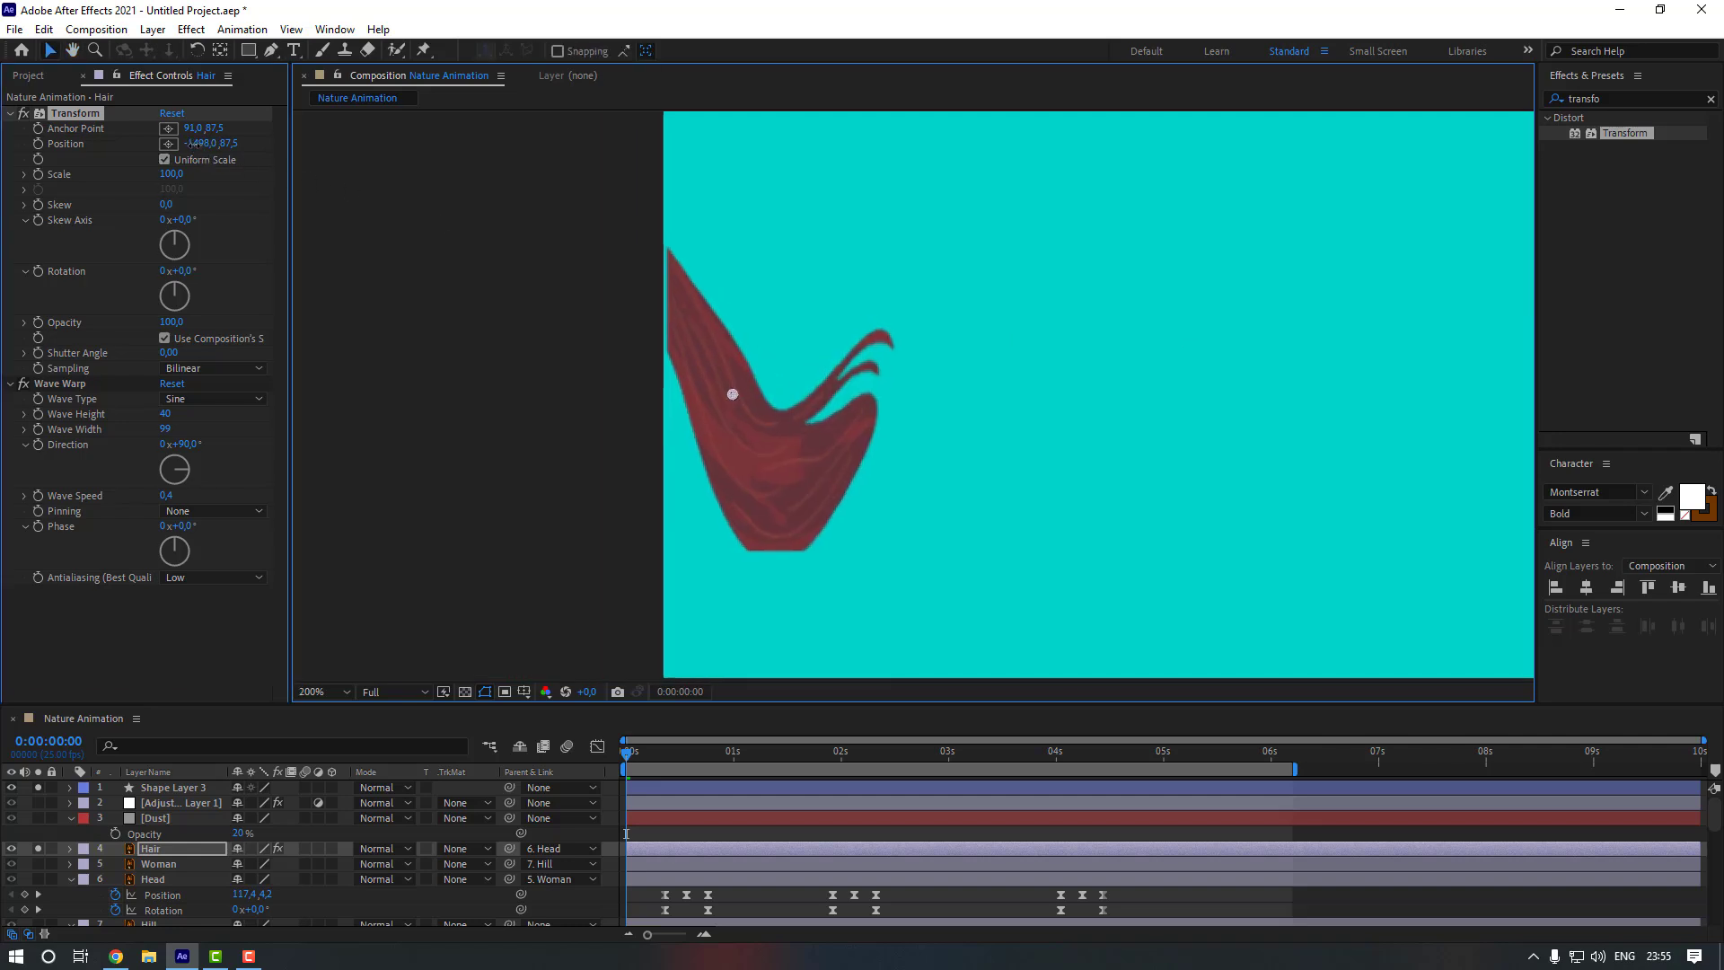
{"action": "left_click_drag", "start_coordinate": [198, 144], "coordinate": [194, 144]}
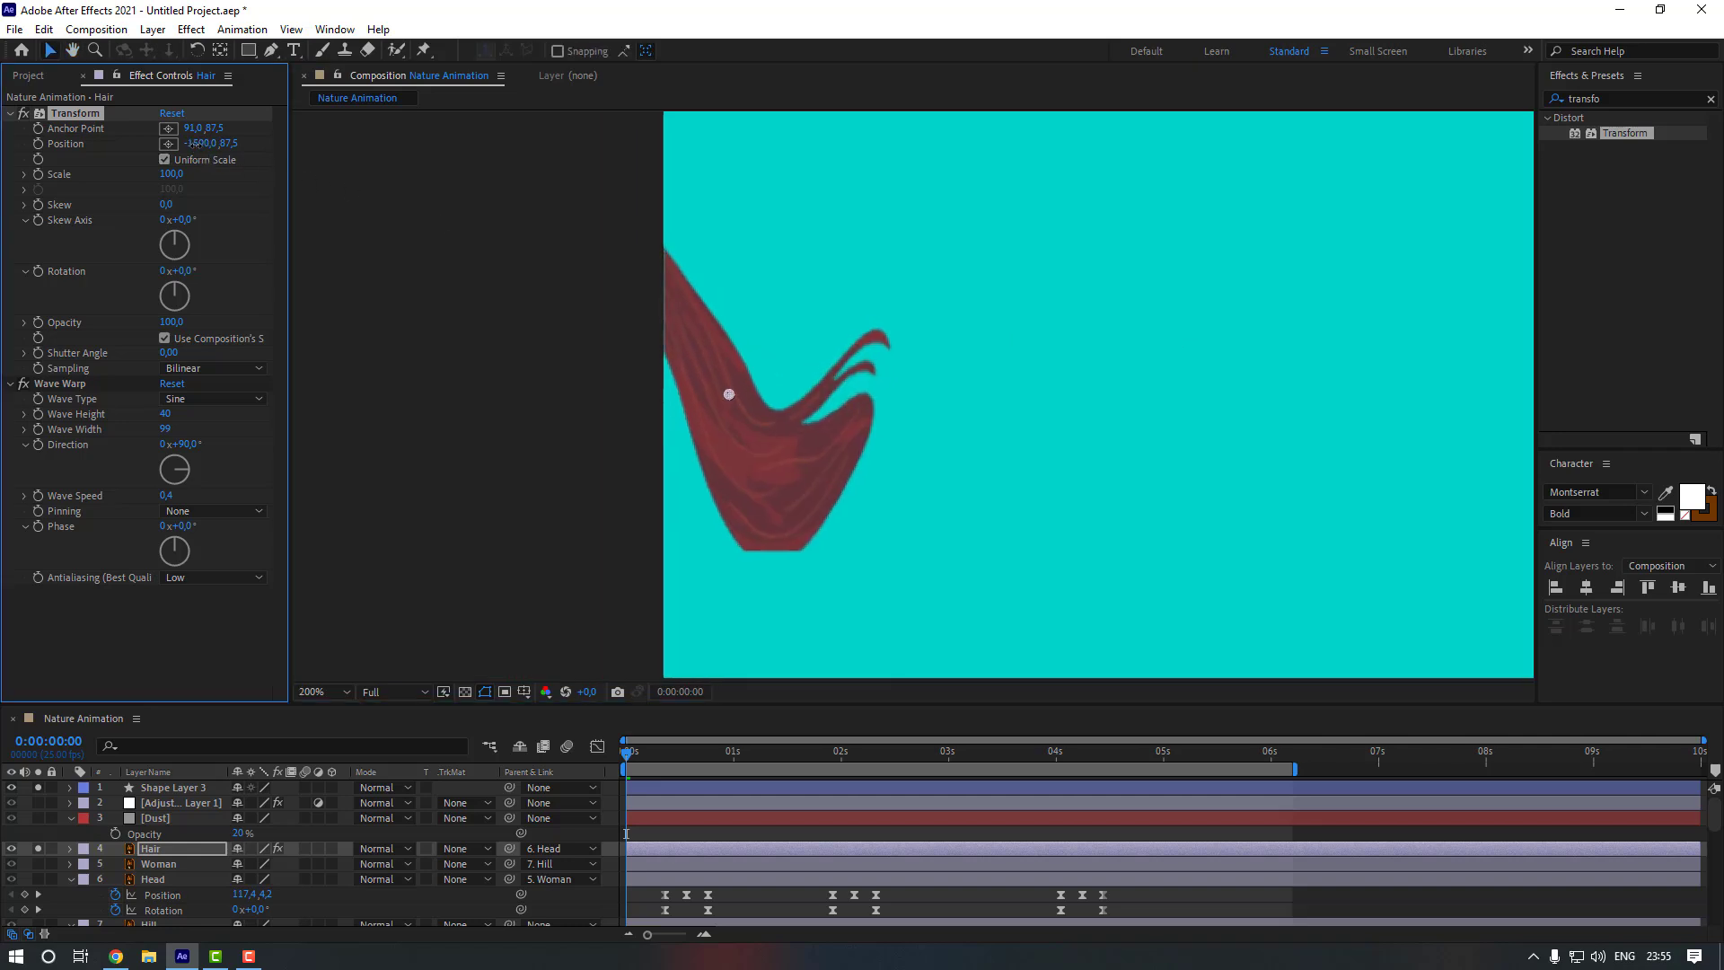
{"action": "key", "text": "ctrl+shift+a"}
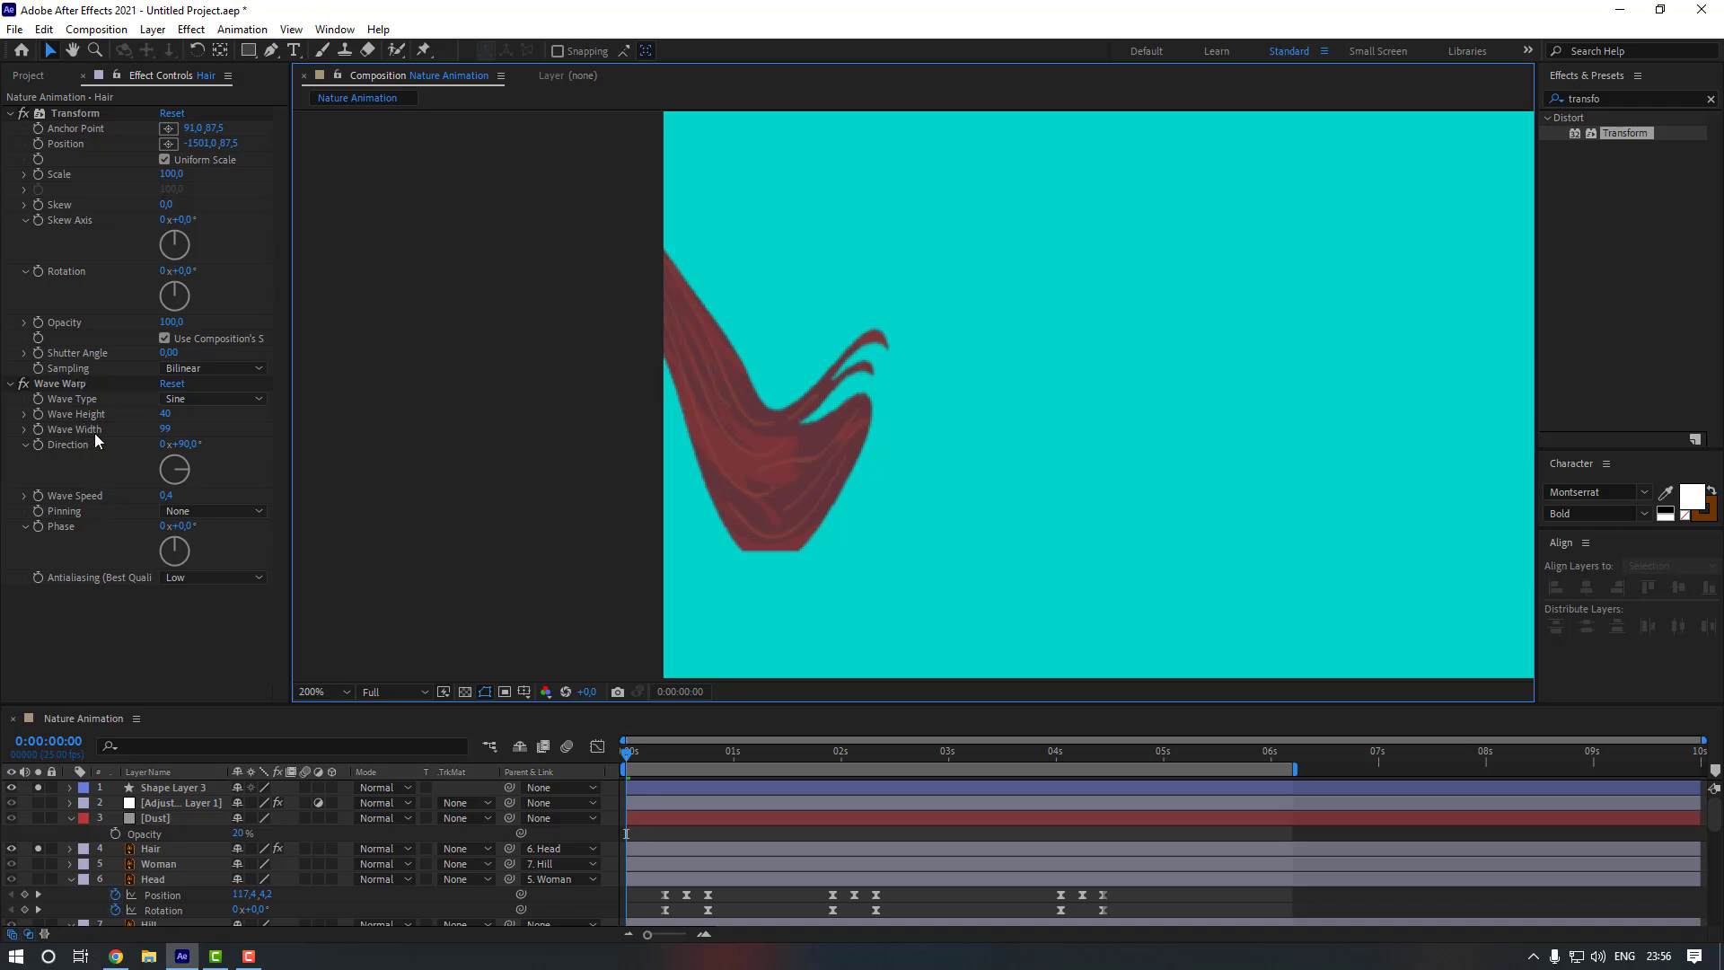
Set Wave Warp Pinning to Left Edge
{"action": "left_click", "coordinate": [213, 511]}
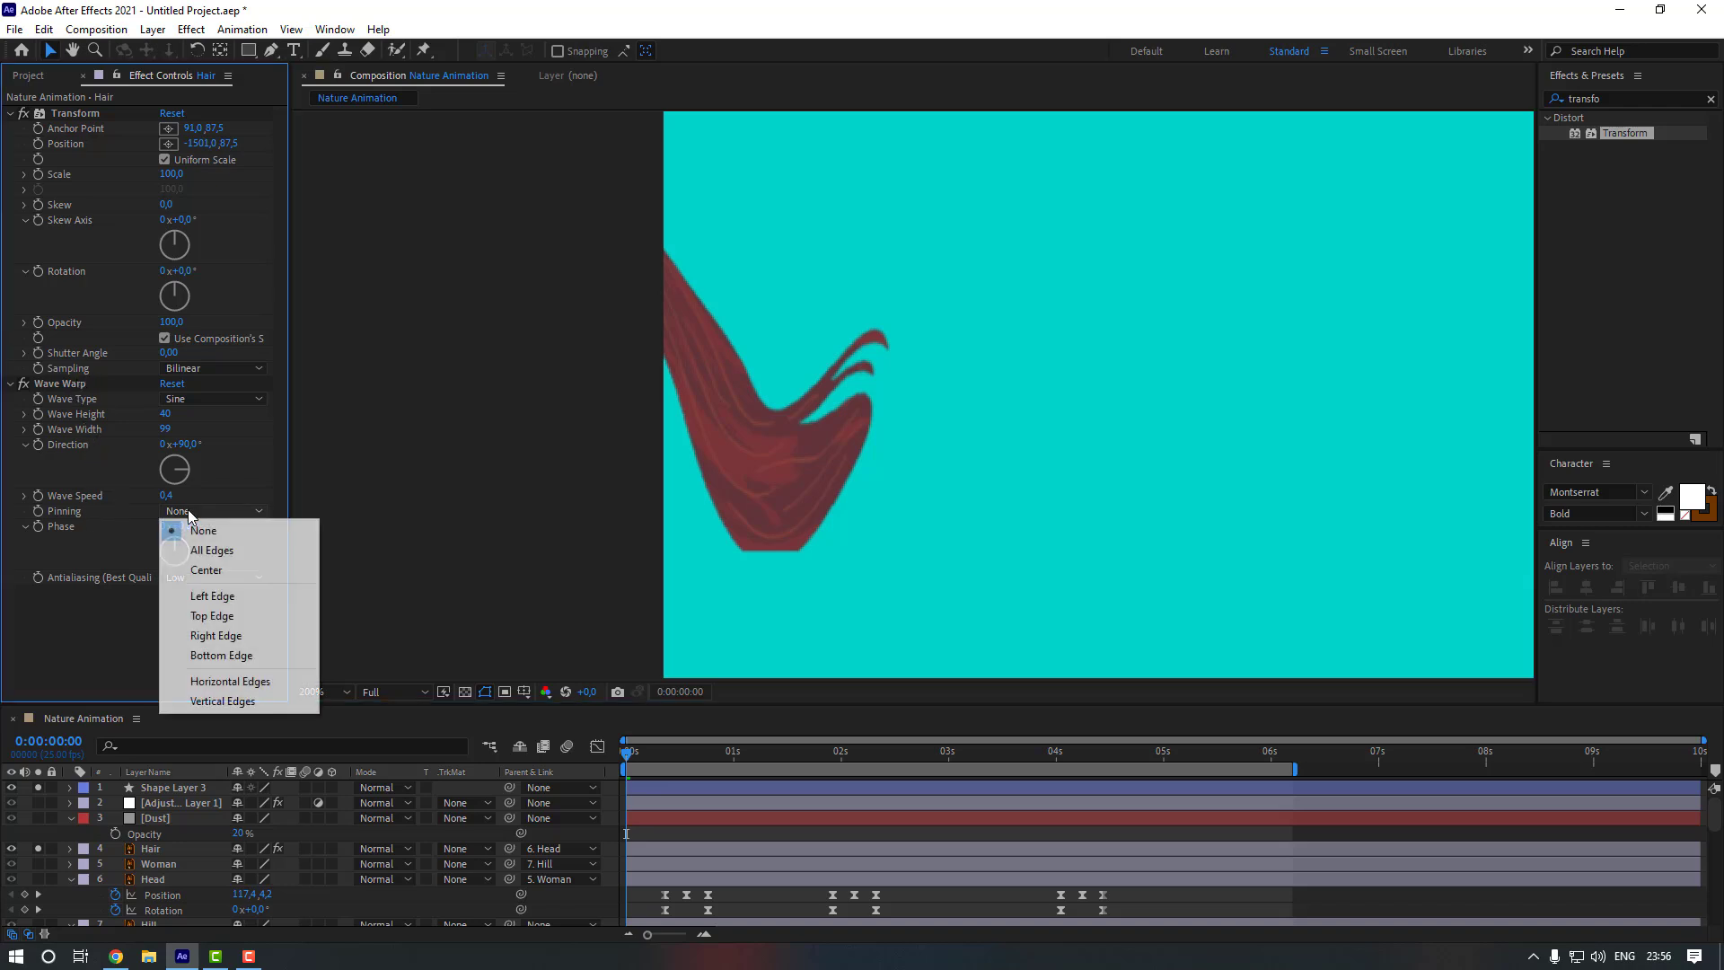
{"action": "left_click", "coordinate": [204, 598]}
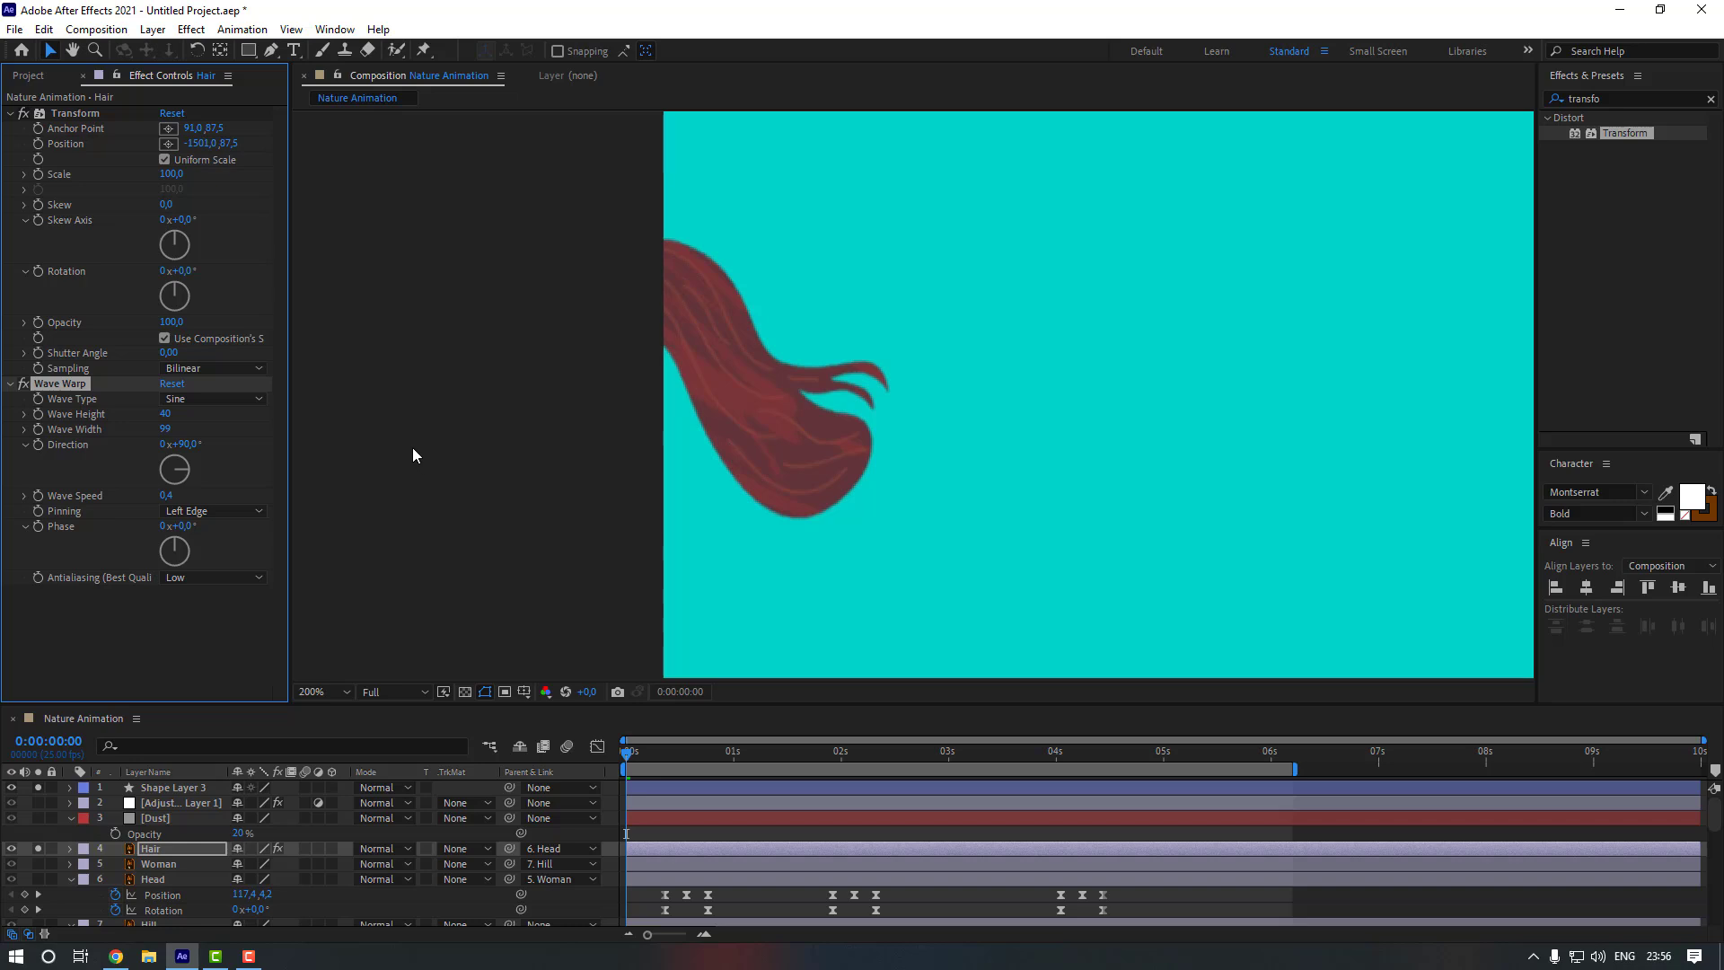
{"action": "left_click_drag", "start_coordinate": [412, 455], "coordinate": [464, 449]}
Scrub the Hair layer's Position right to about 1507.4, 53.3
{"action": "left_click", "coordinate": [176, 849]}
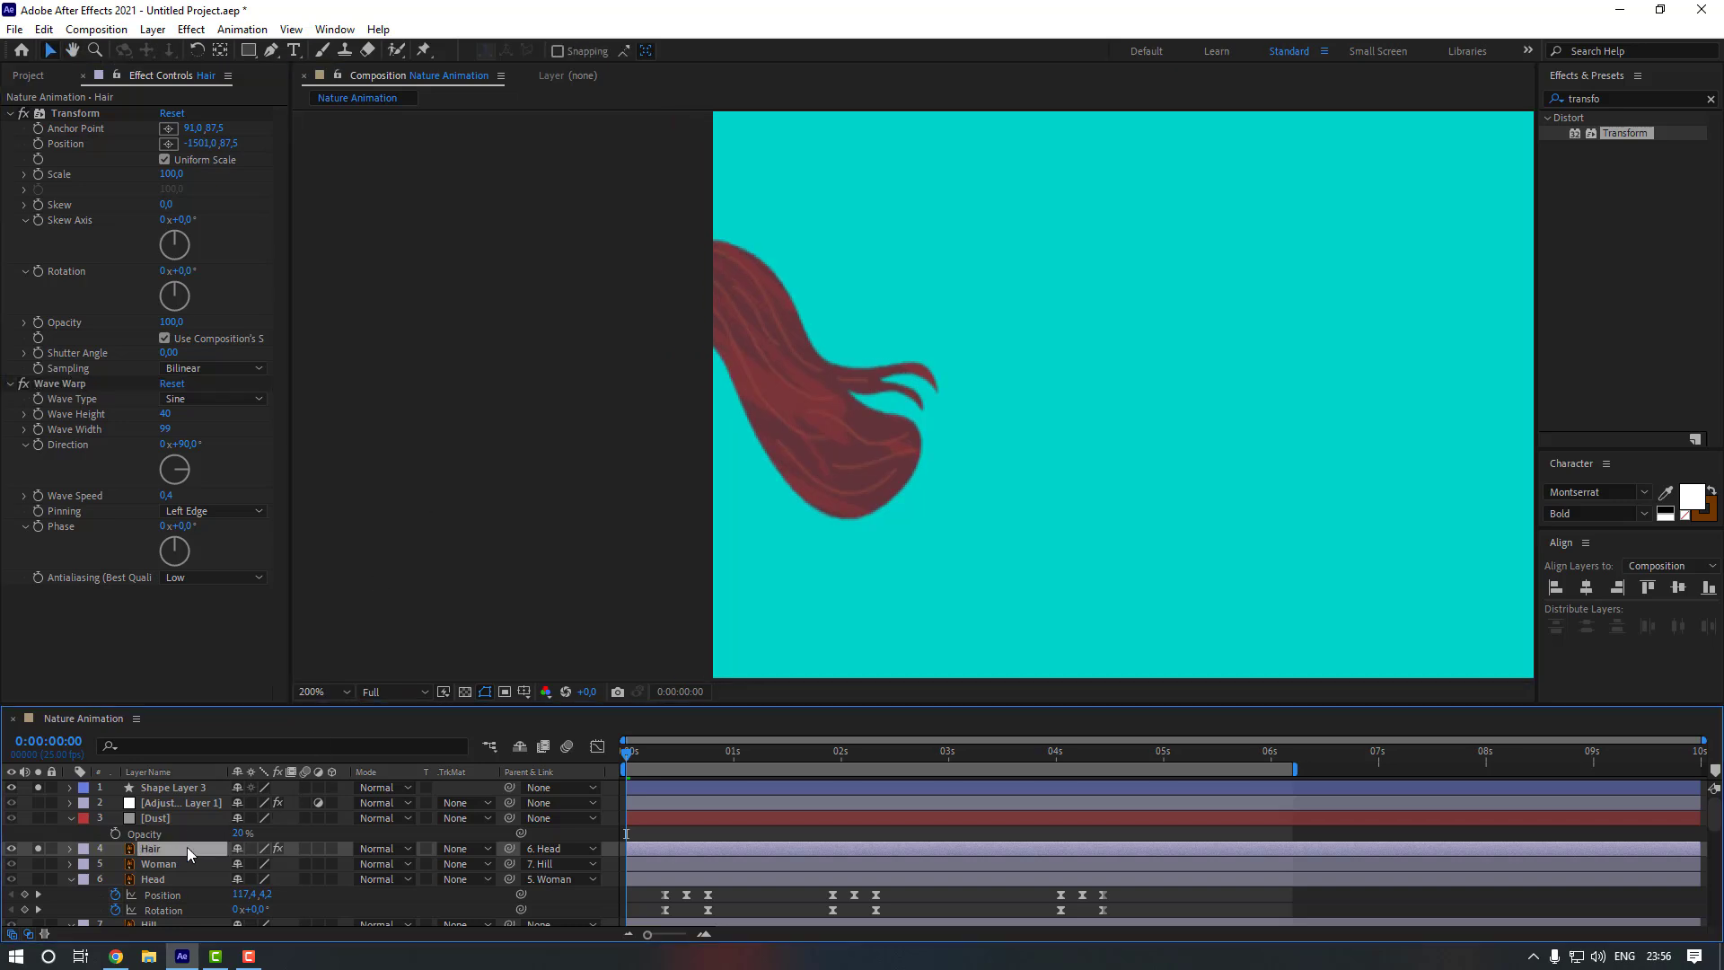
{"action": "key", "text": "p"}
{"action": "scroll", "coordinate": [761, 384], "scroll_direction": "down", "scroll_amount": 3}
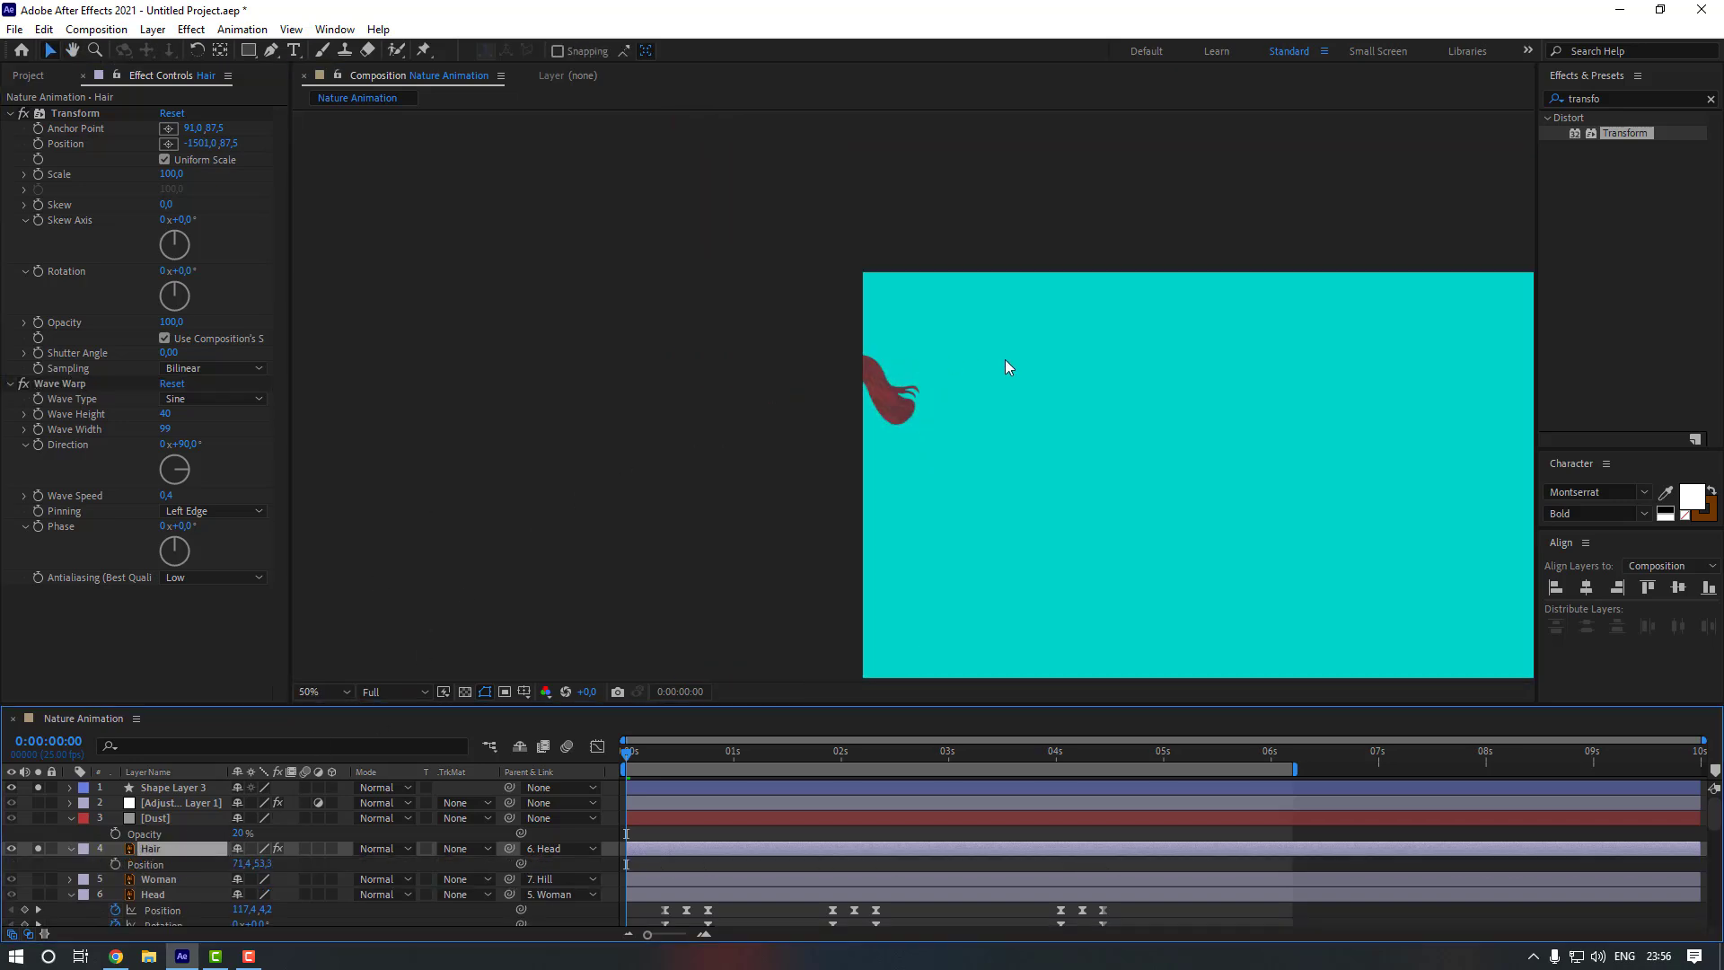
{"action": "key", "text": "h"}
{"action": "key", "text": "v"}
{"action": "left_click_drag", "start_coordinate": [252, 863], "coordinate": [466, 848]}
{"action": "left_click_drag", "start_coordinate": [248, 869], "coordinate": [273, 867]}
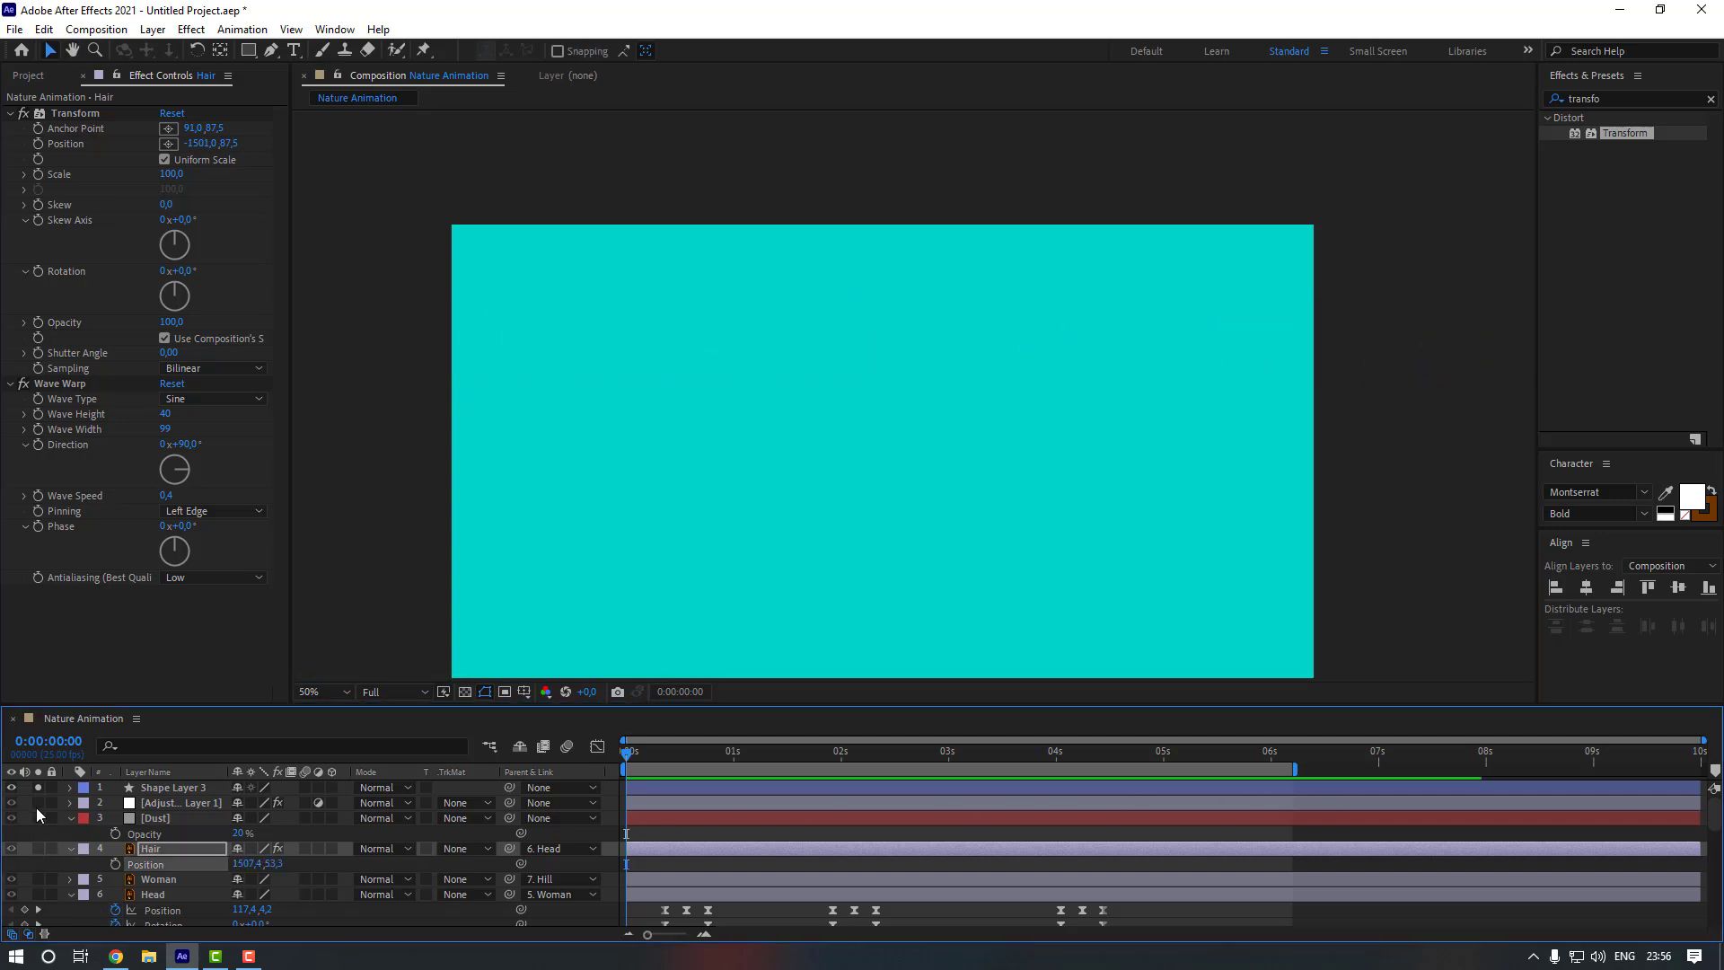
Delete the cyan cover Shape Layer 3 and position the hair on the woman's head
{"action": "left_click", "coordinate": [163, 788]}
{"action": "key", "text": "Delete"}
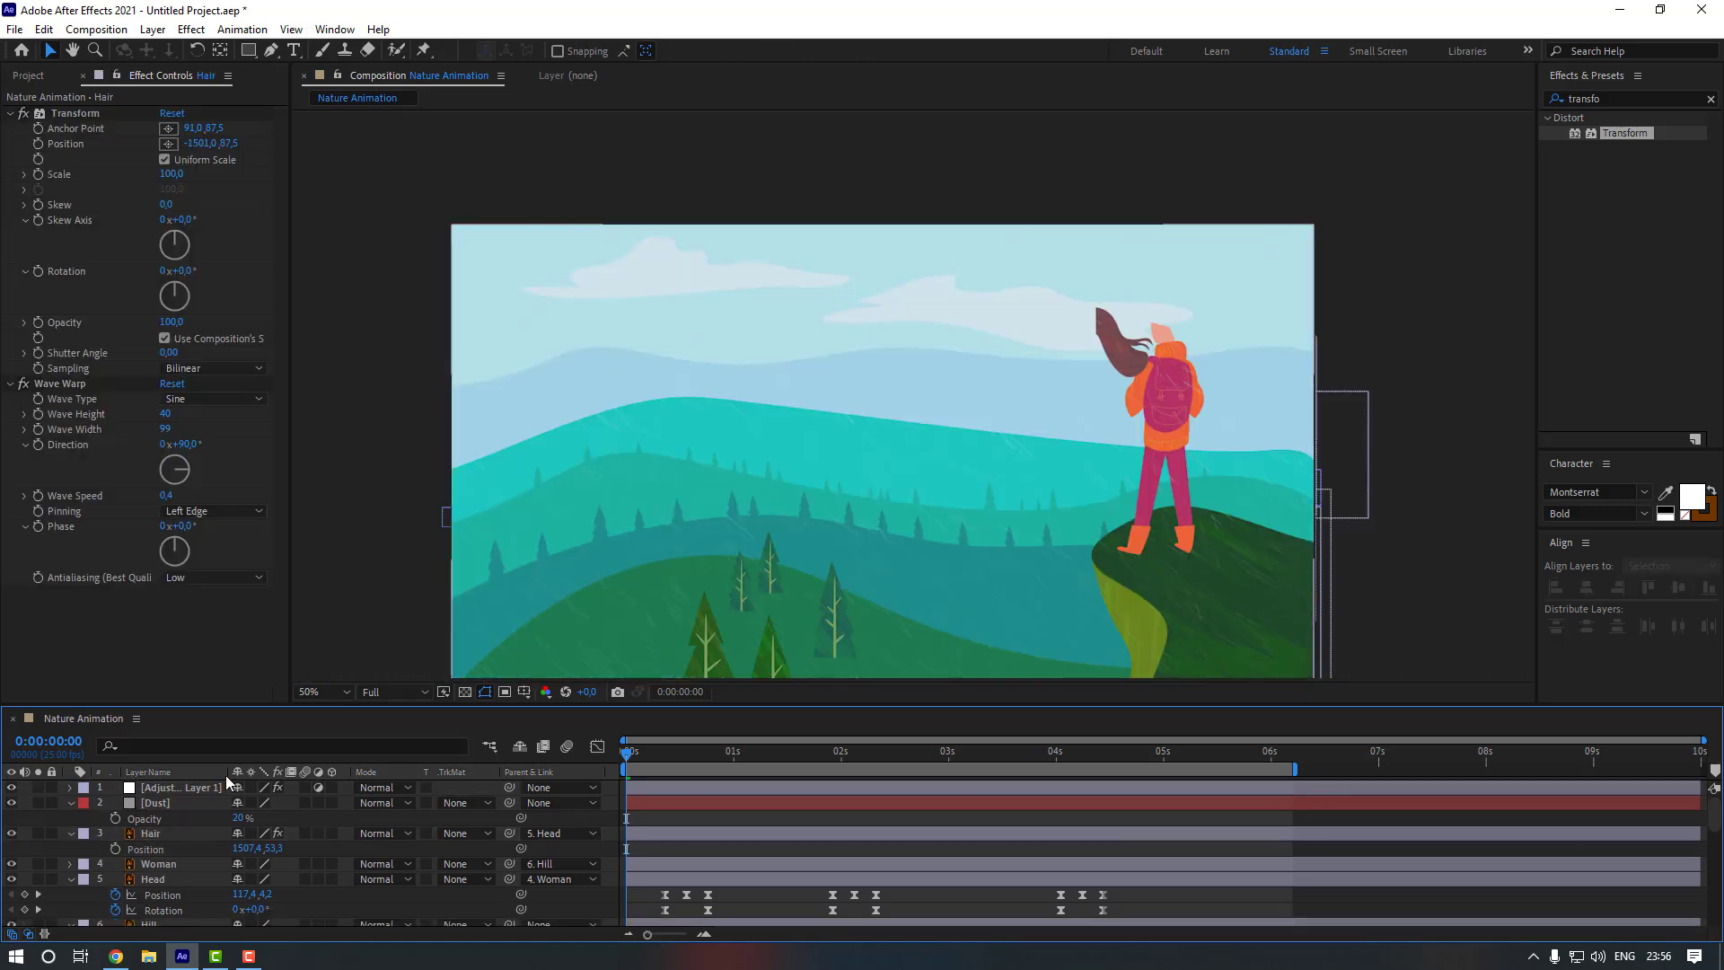
{"action": "left_click_drag", "start_coordinate": [235, 850], "coordinate": [359, 835]}
{"action": "left_click", "coordinate": [190, 833]}
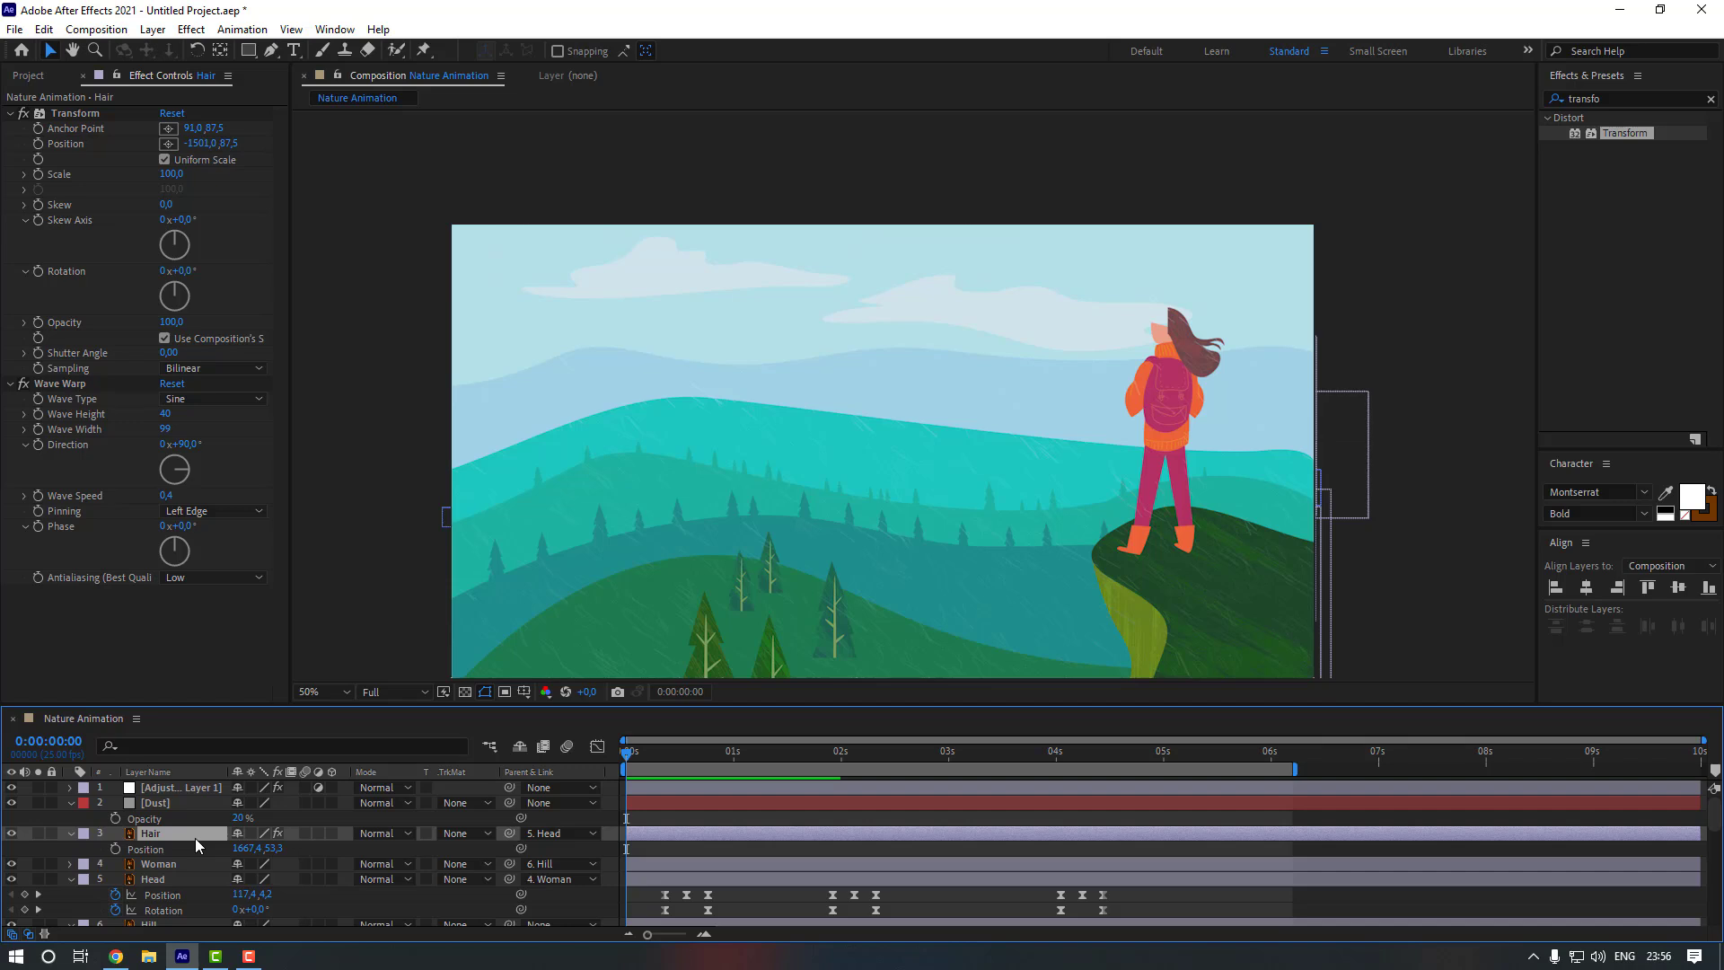
Duplicate the Hair layer and remove the copy's mask and Wave Warp so it stays still
{"action": "key", "text": "ctrl+d"}
{"action": "key", "text": "m"}
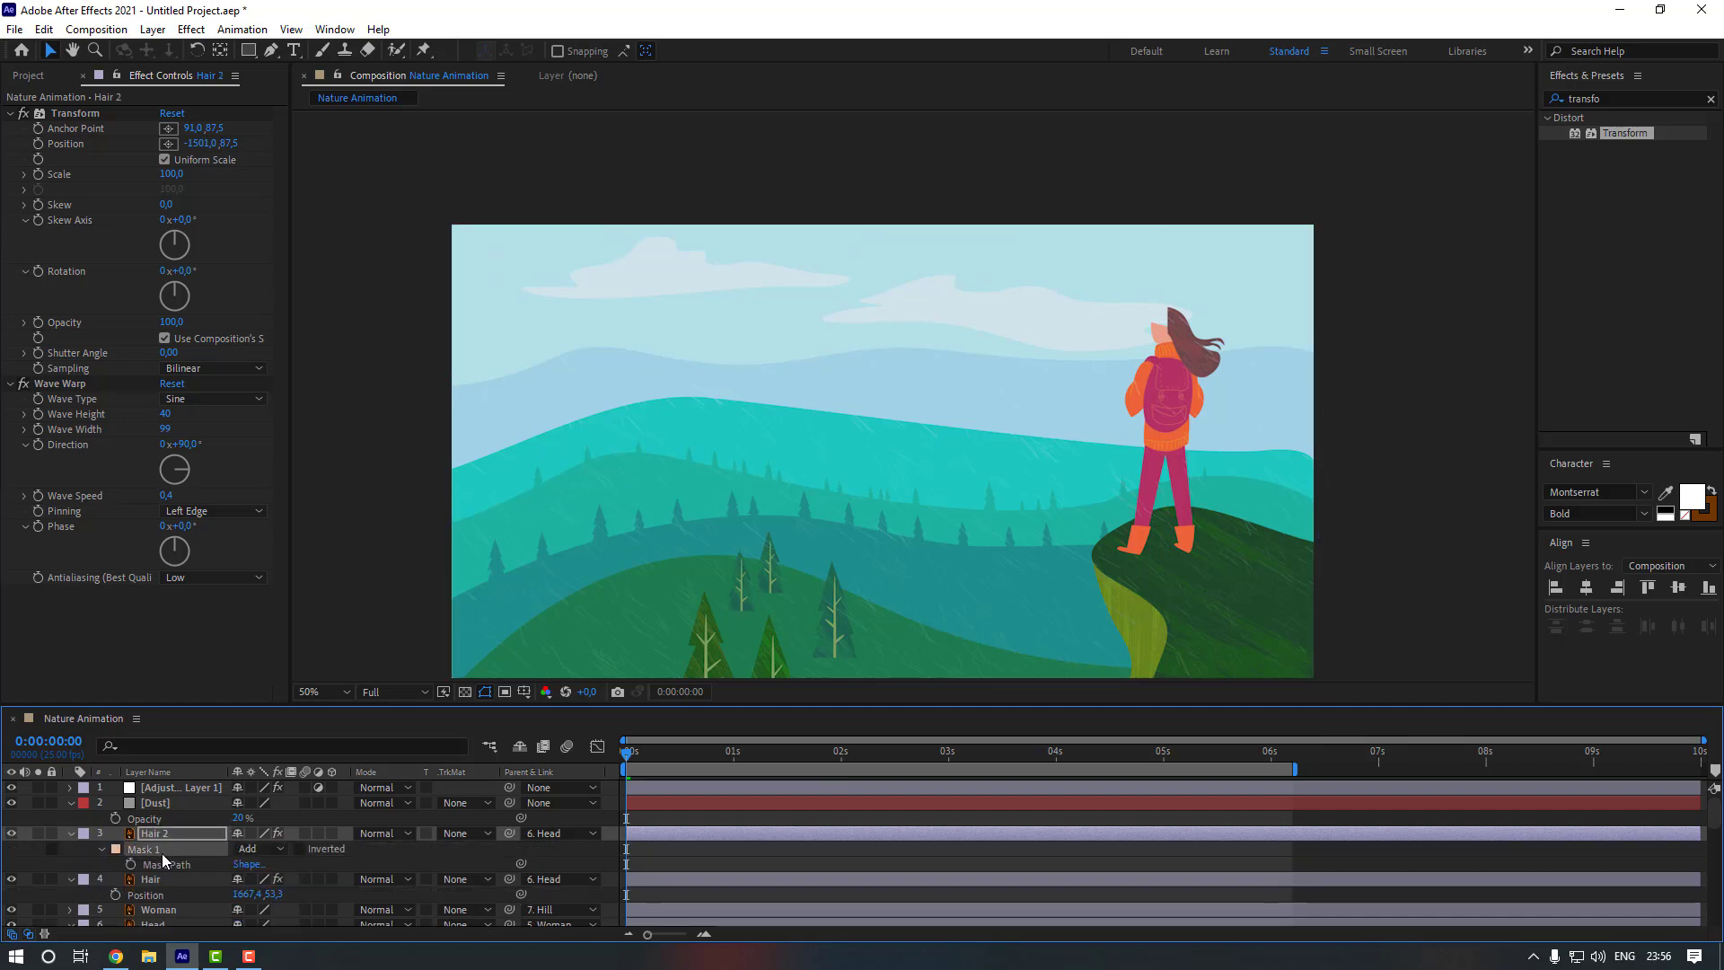
{"action": "key", "text": "m"}
{"action": "left_click", "coordinate": [78, 386]}
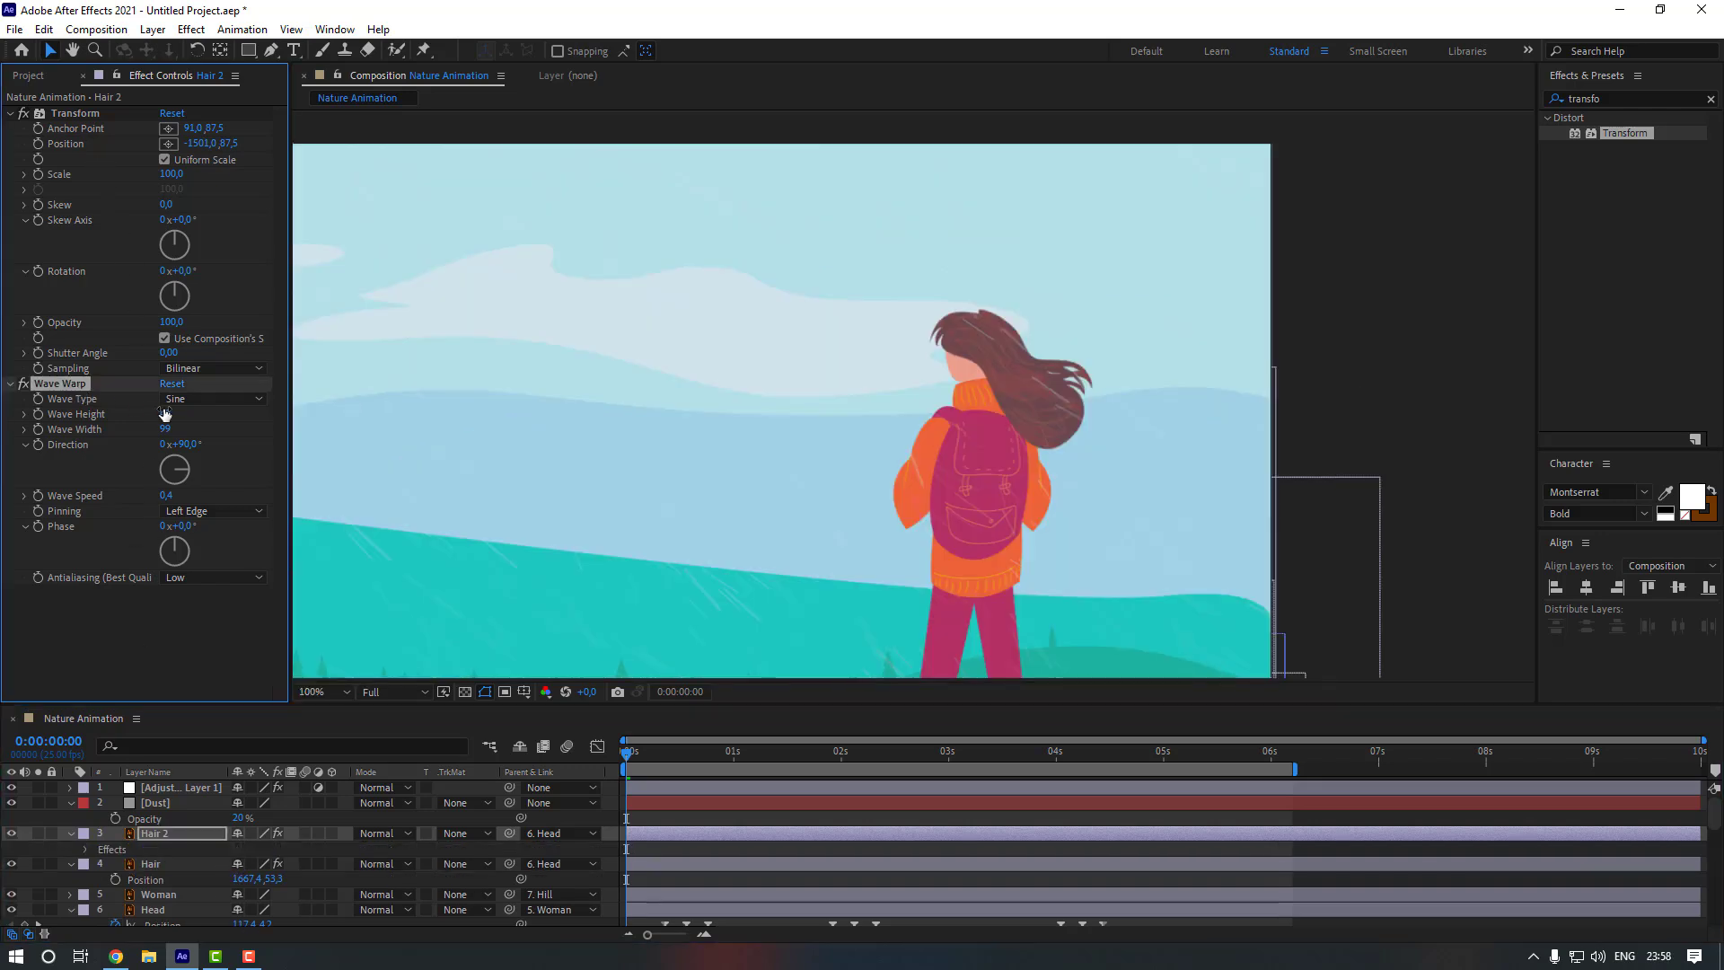
{"action": "key", "text": "Delete"}
{"action": "key", "text": "space"}
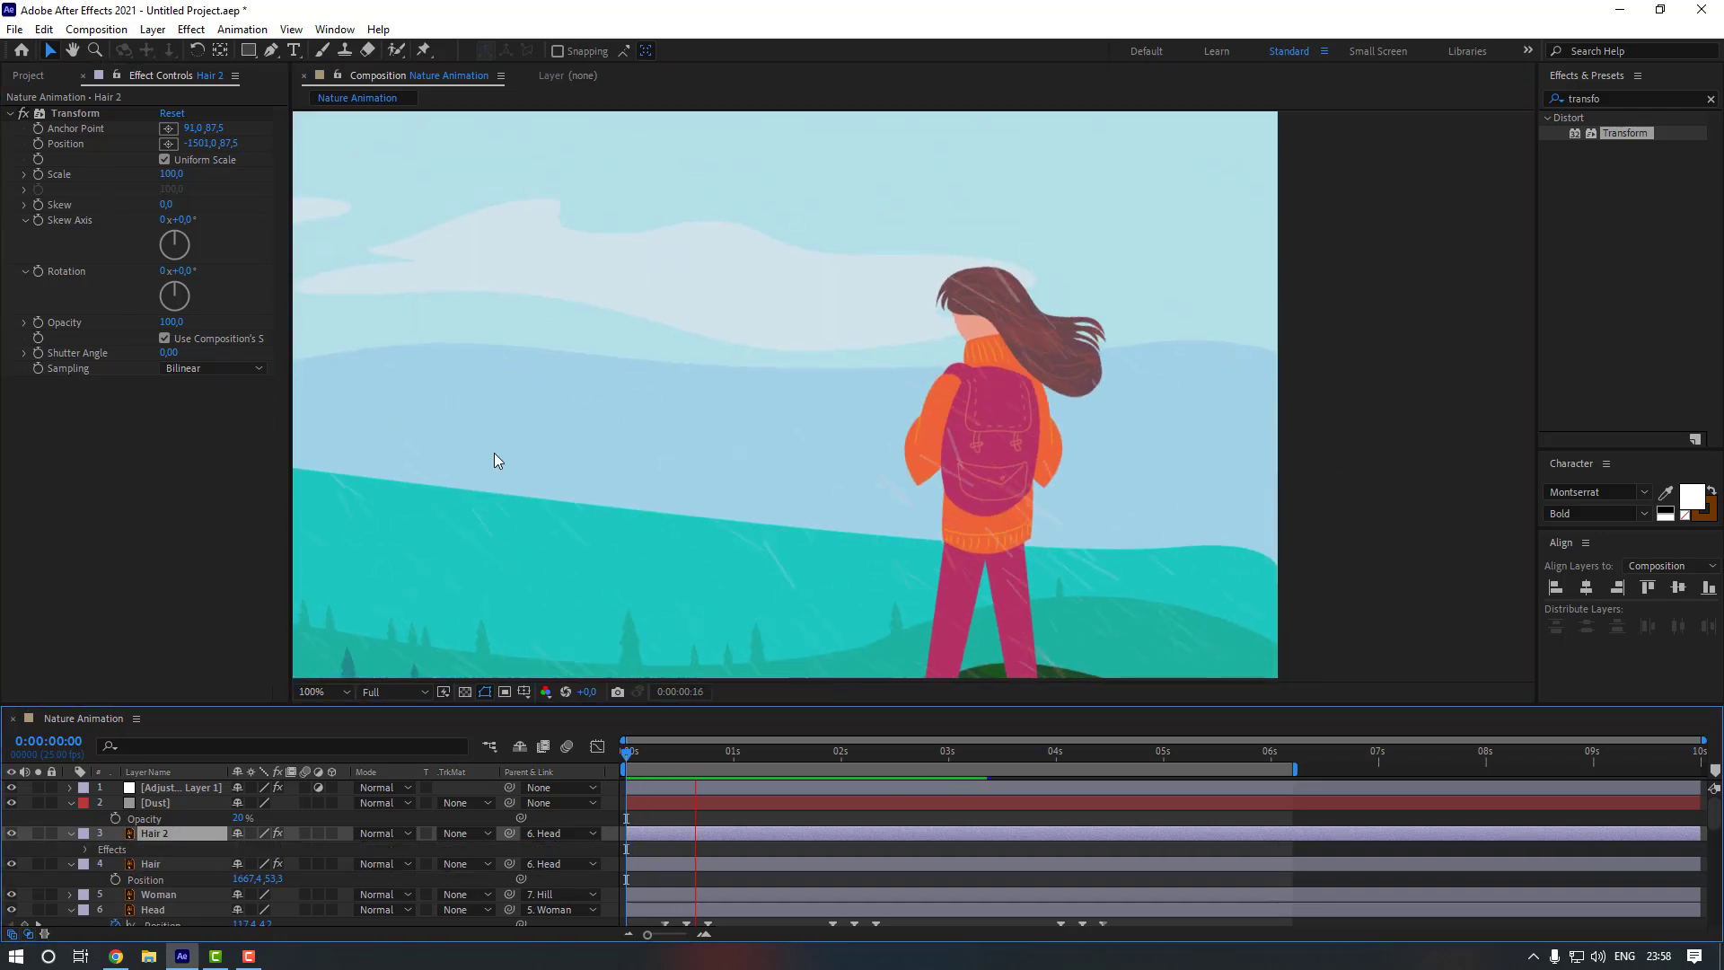
{"action": "key", "text": "space"}
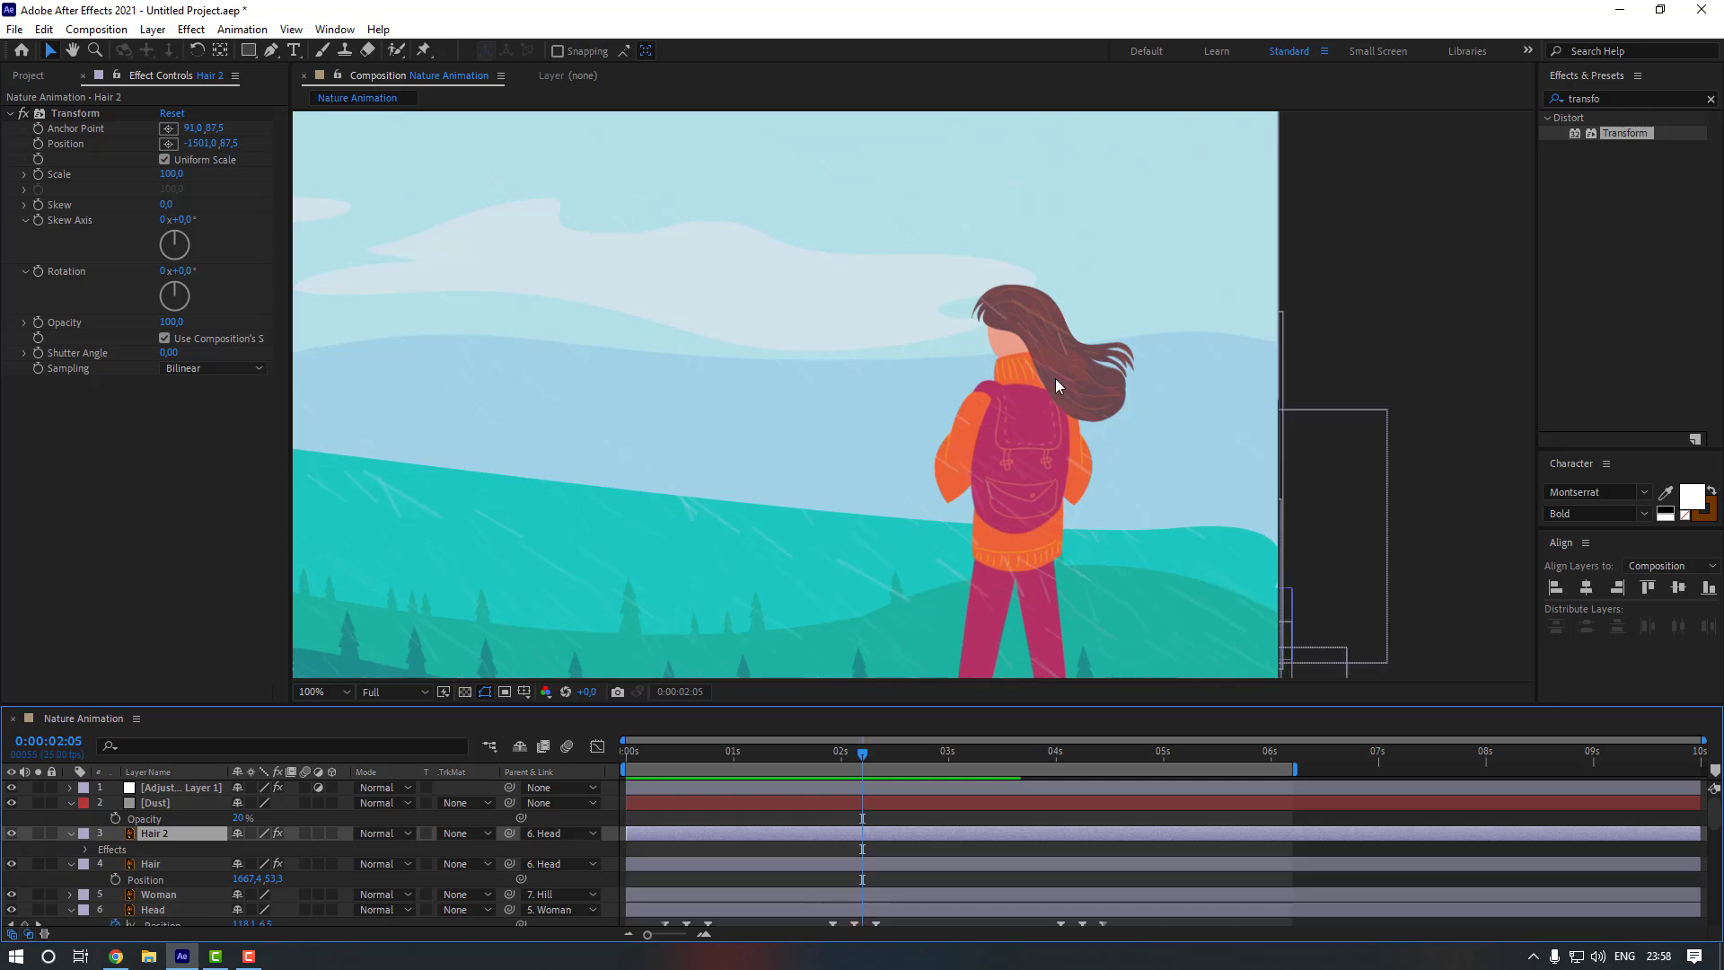
Set the original Hair layer's Wave Warp speed to 0,8 and preview it
{"action": "left_click", "coordinate": [720, 865]}
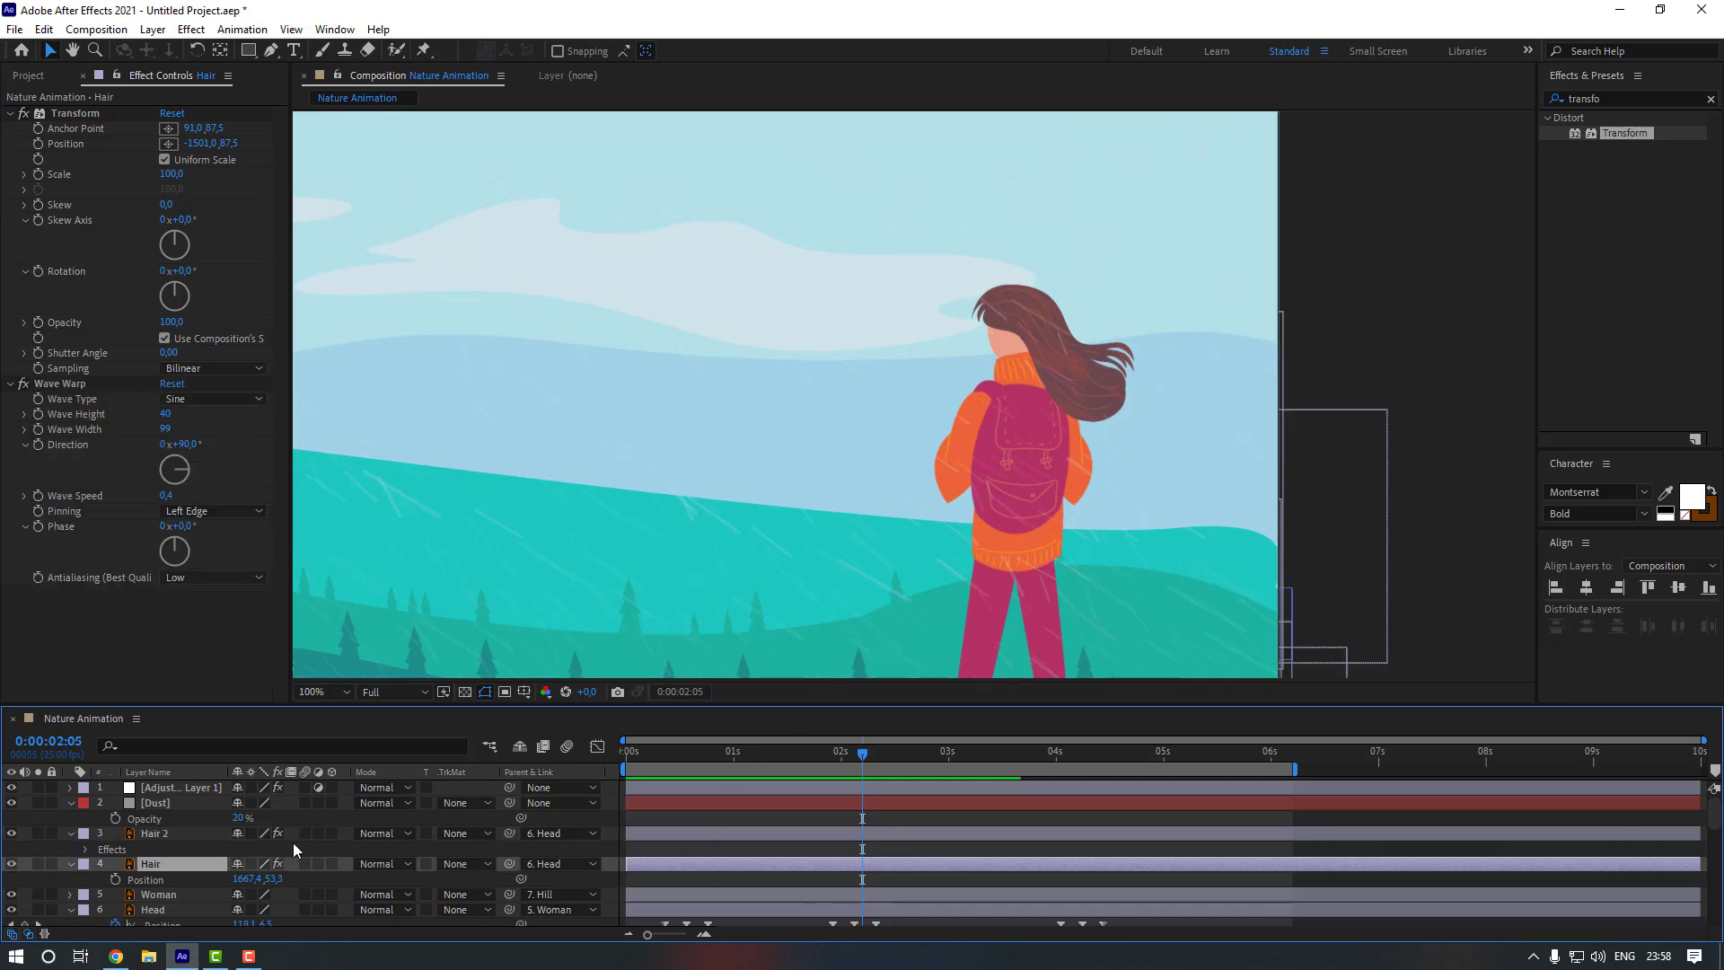
{"action": "left_click", "coordinate": [166, 495]}
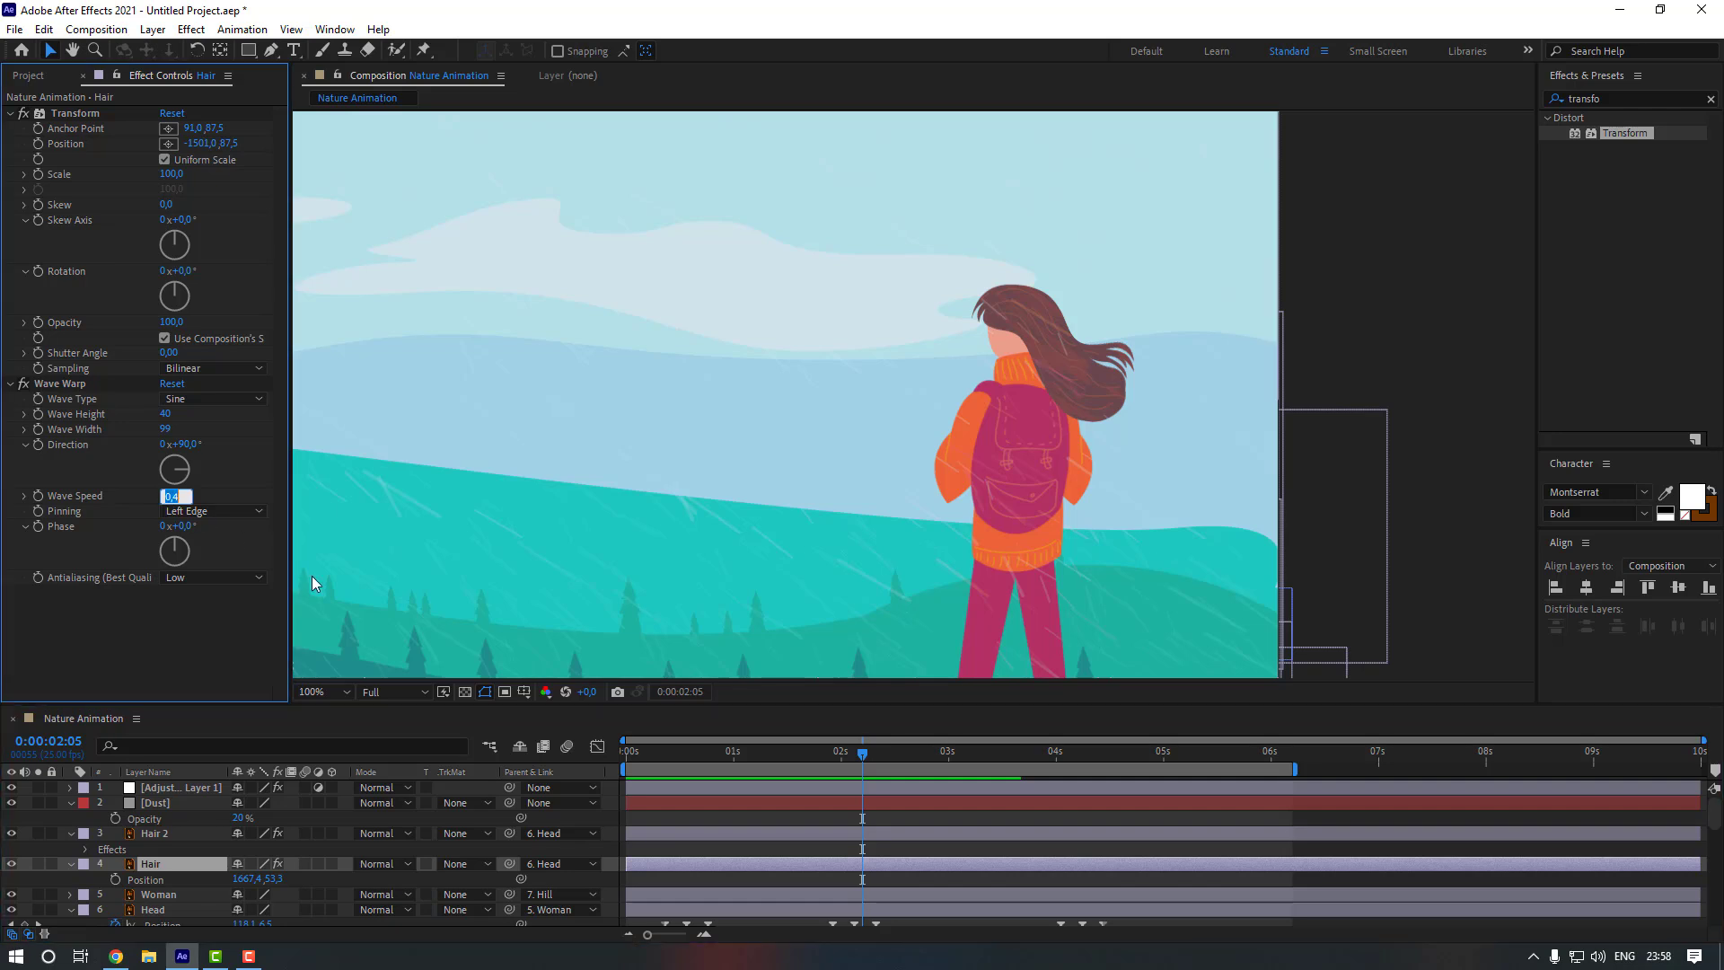
{"action": "type", "text": "0,8"}
{"action": "key", "text": "Return"}
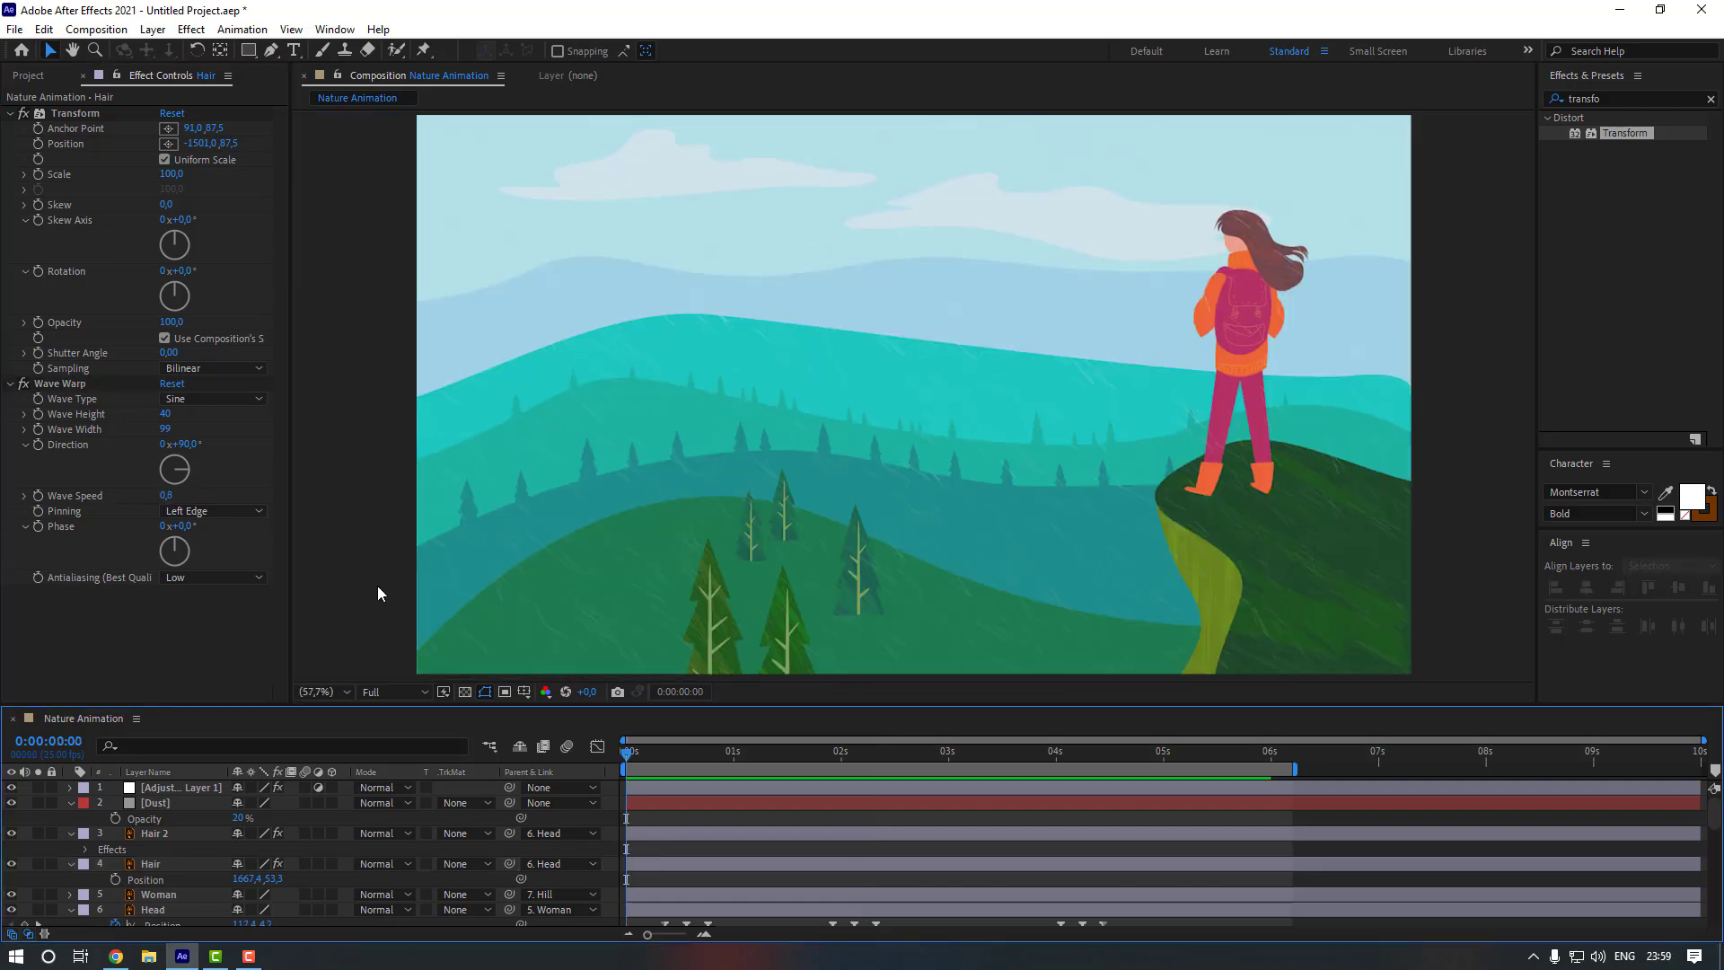
{"action": "key", "text": "space"}
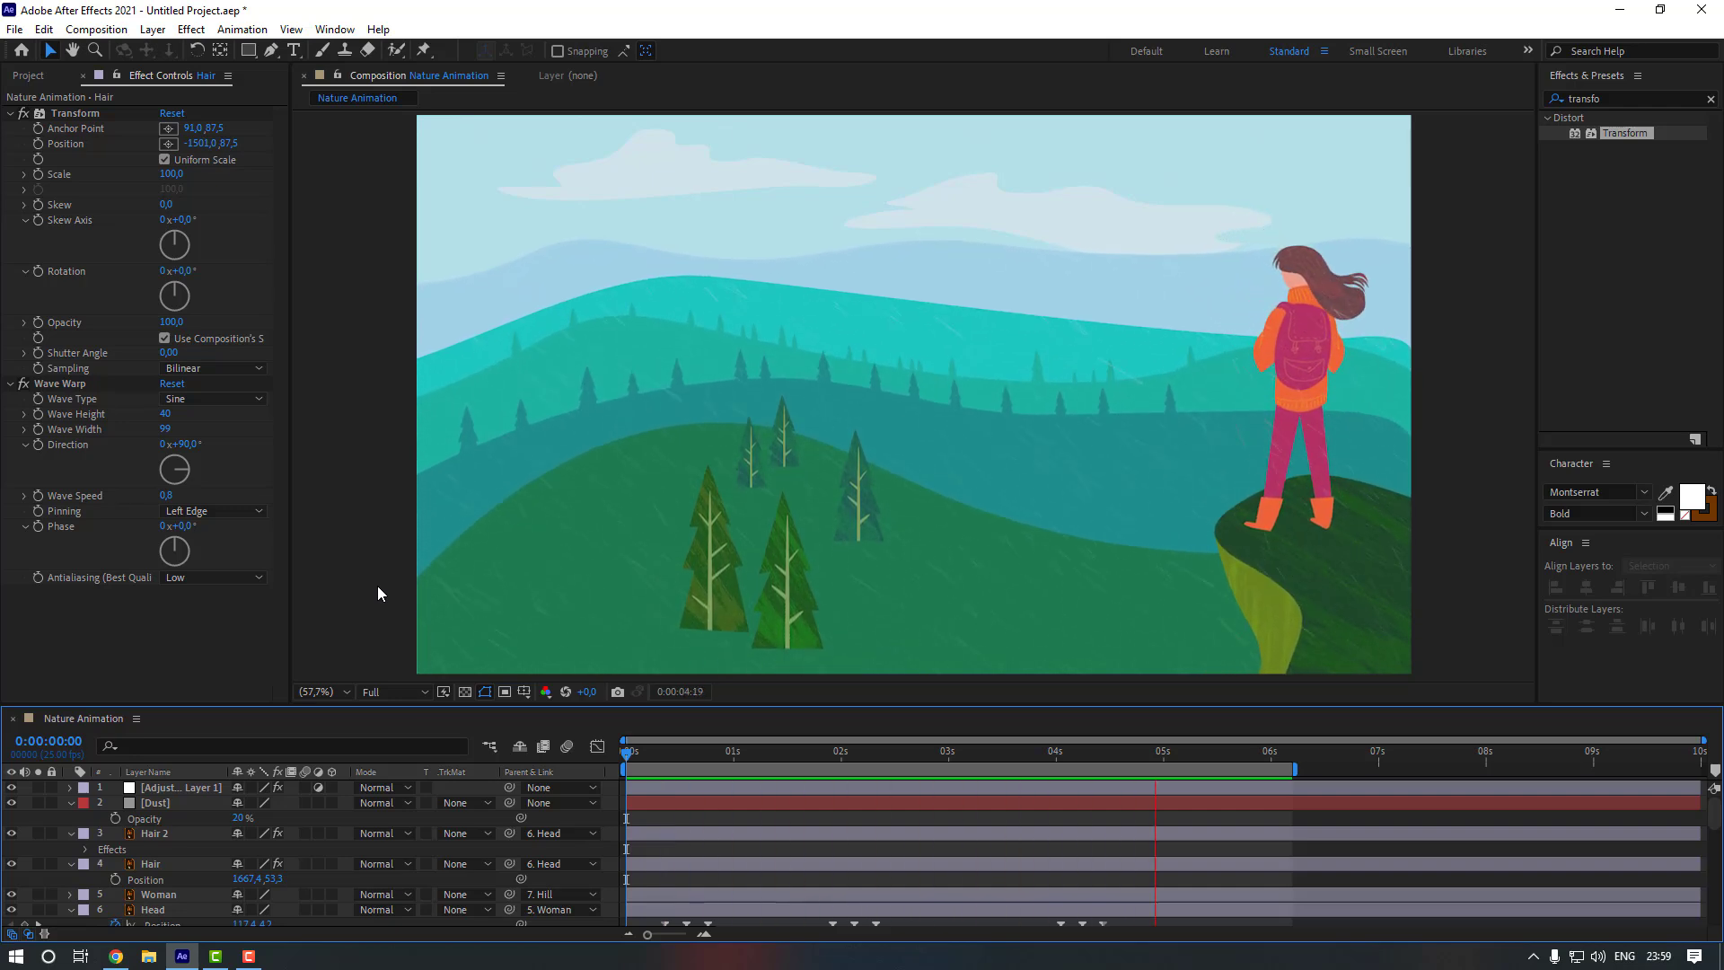
Add starting Position keyframes at 0 s to both Cloud_1 and Cloud_2
{"action": "left_click", "coordinate": [675, 320]}
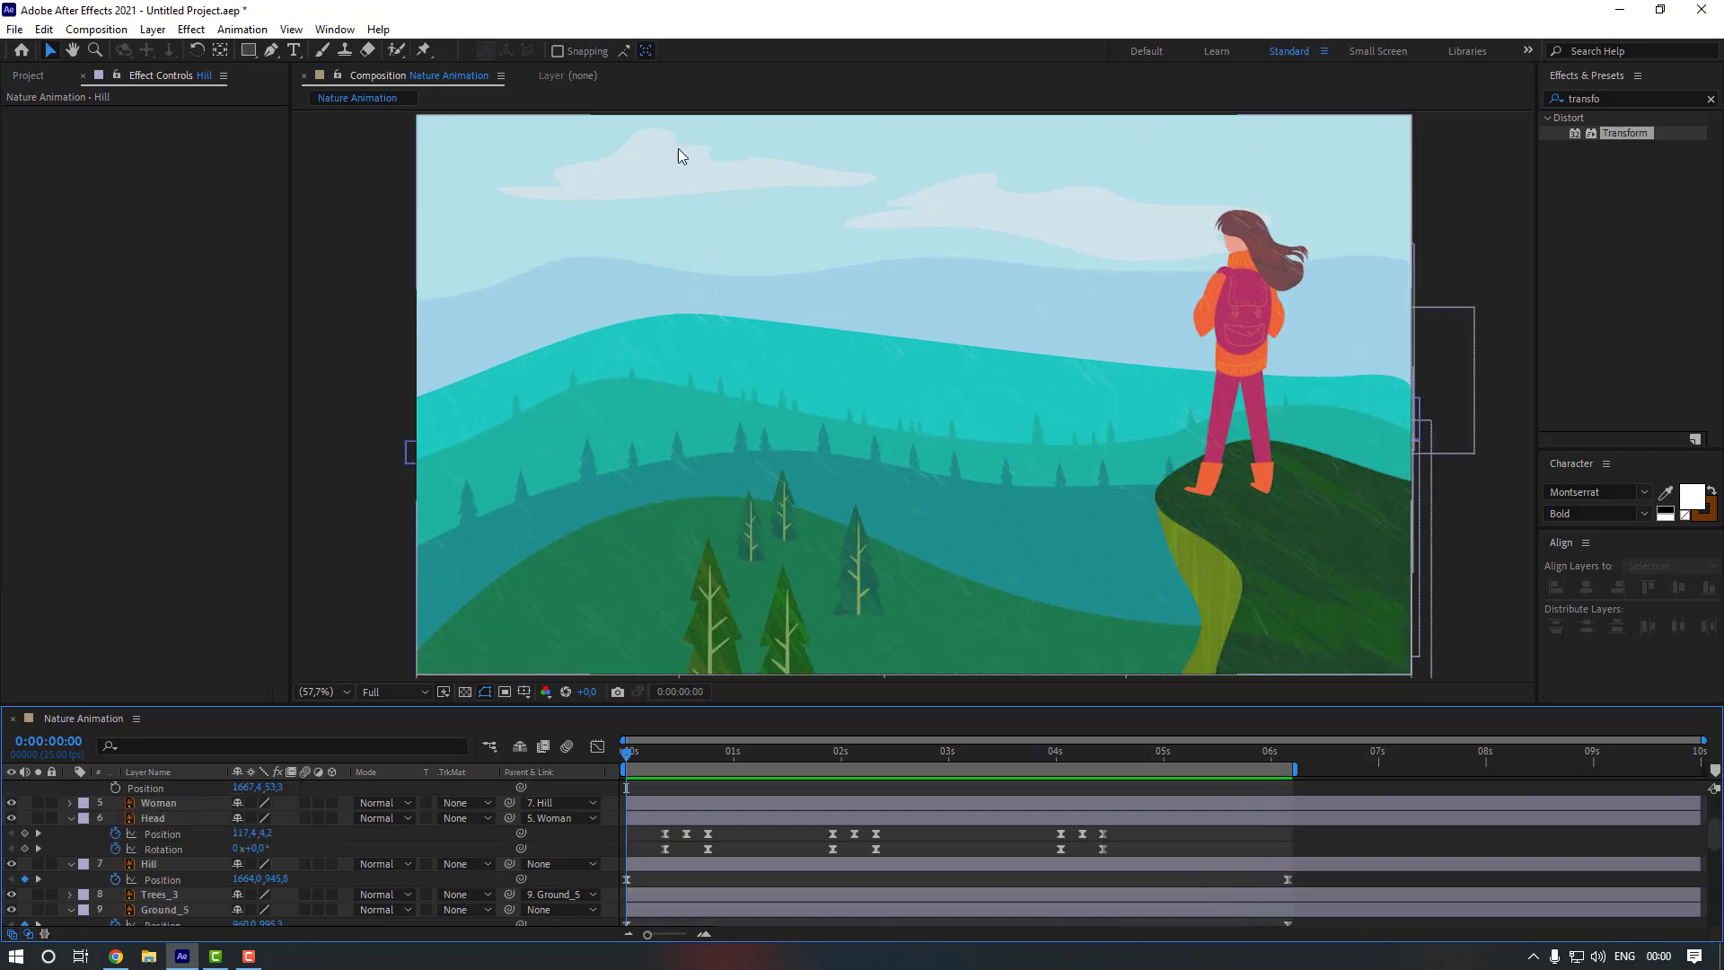
{"action": "scroll", "coordinate": [170, 828], "scroll_direction": "down", "scroll_amount": 8}
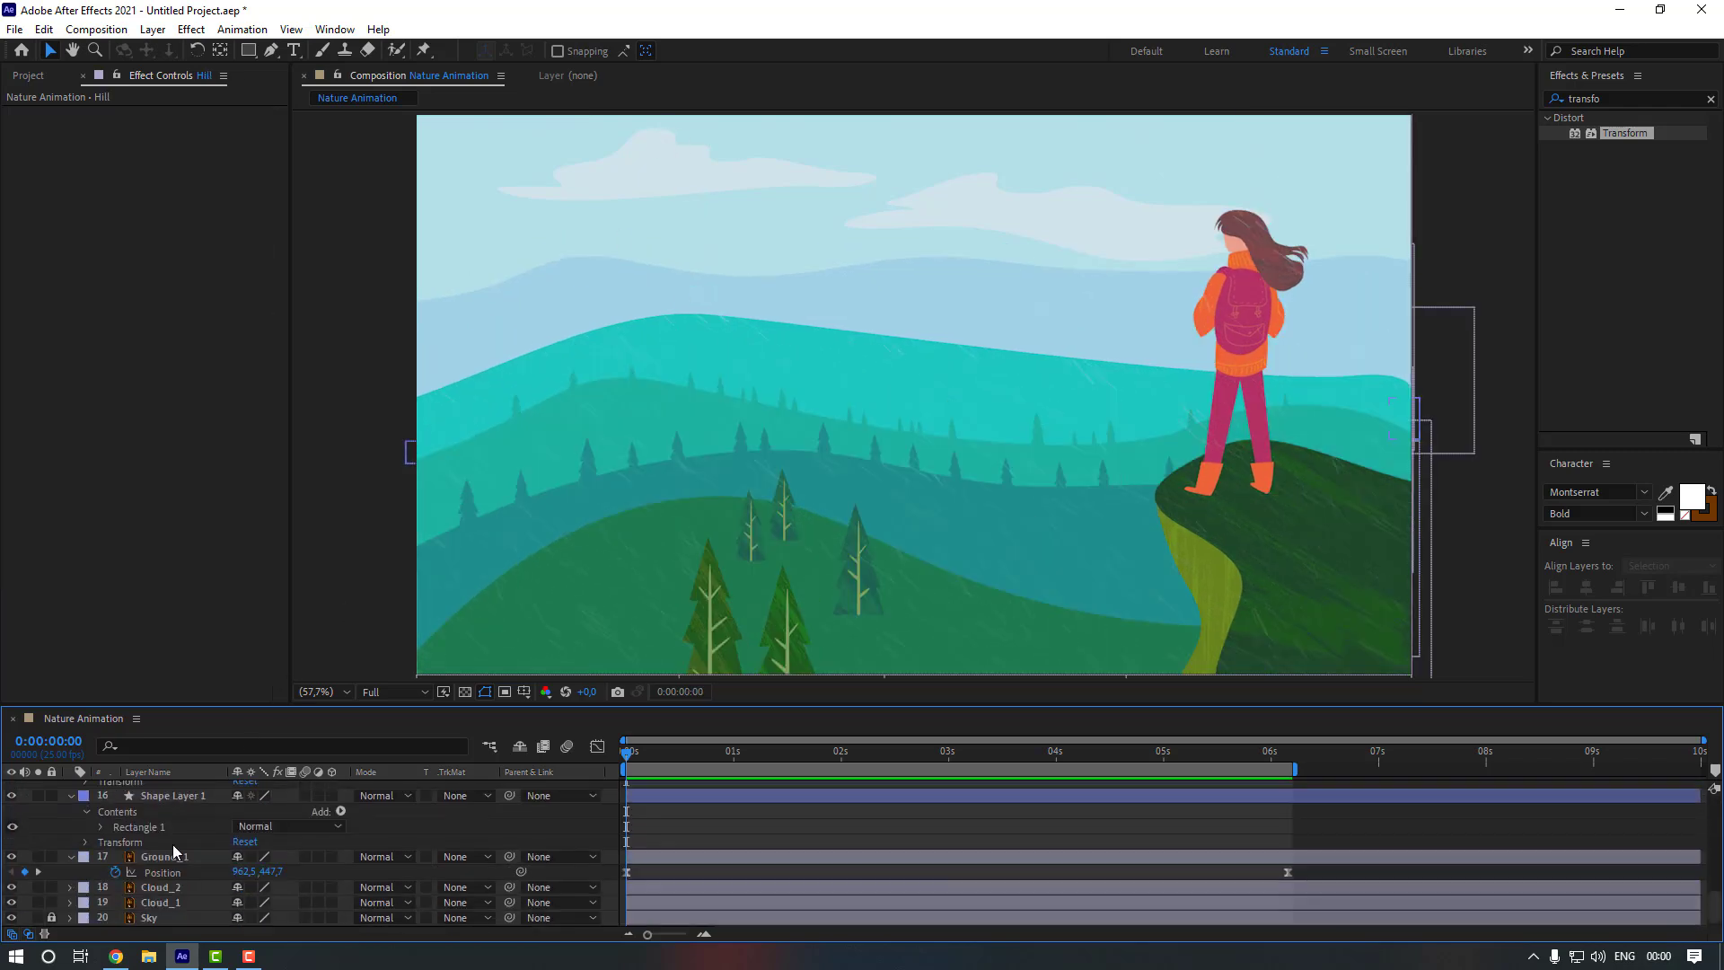
{"action": "left_click", "coordinate": [170, 902]}
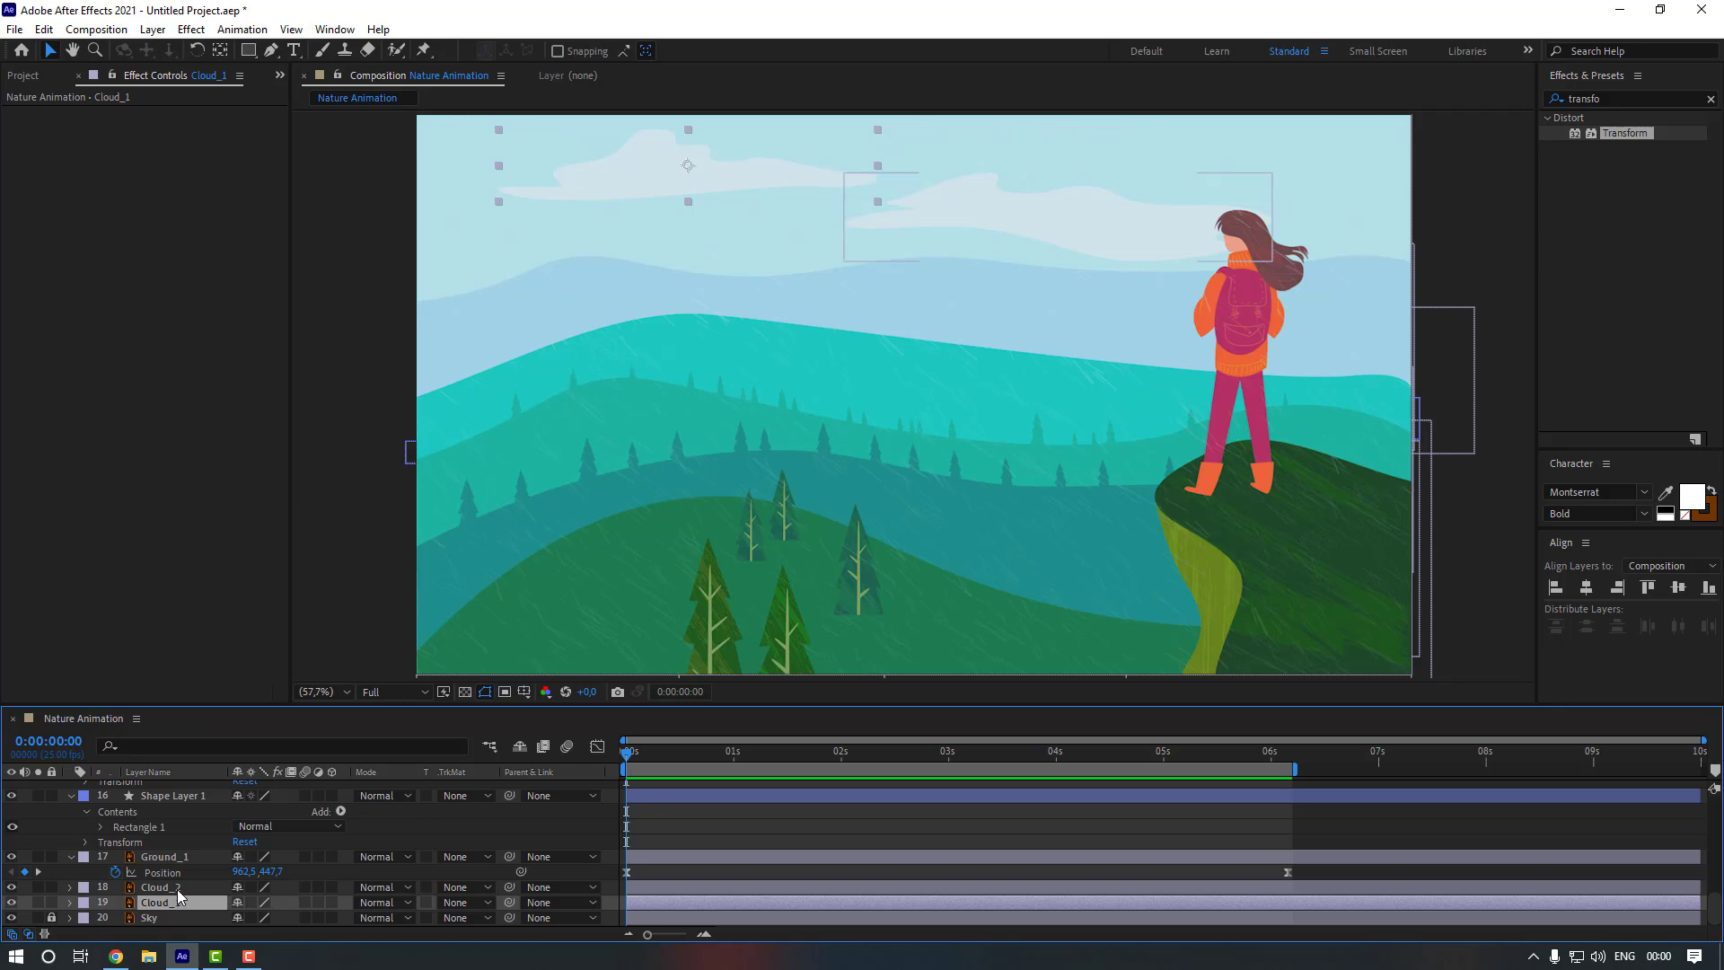
{"action": "left_click", "coordinate": [176, 888], "text": "shift"}
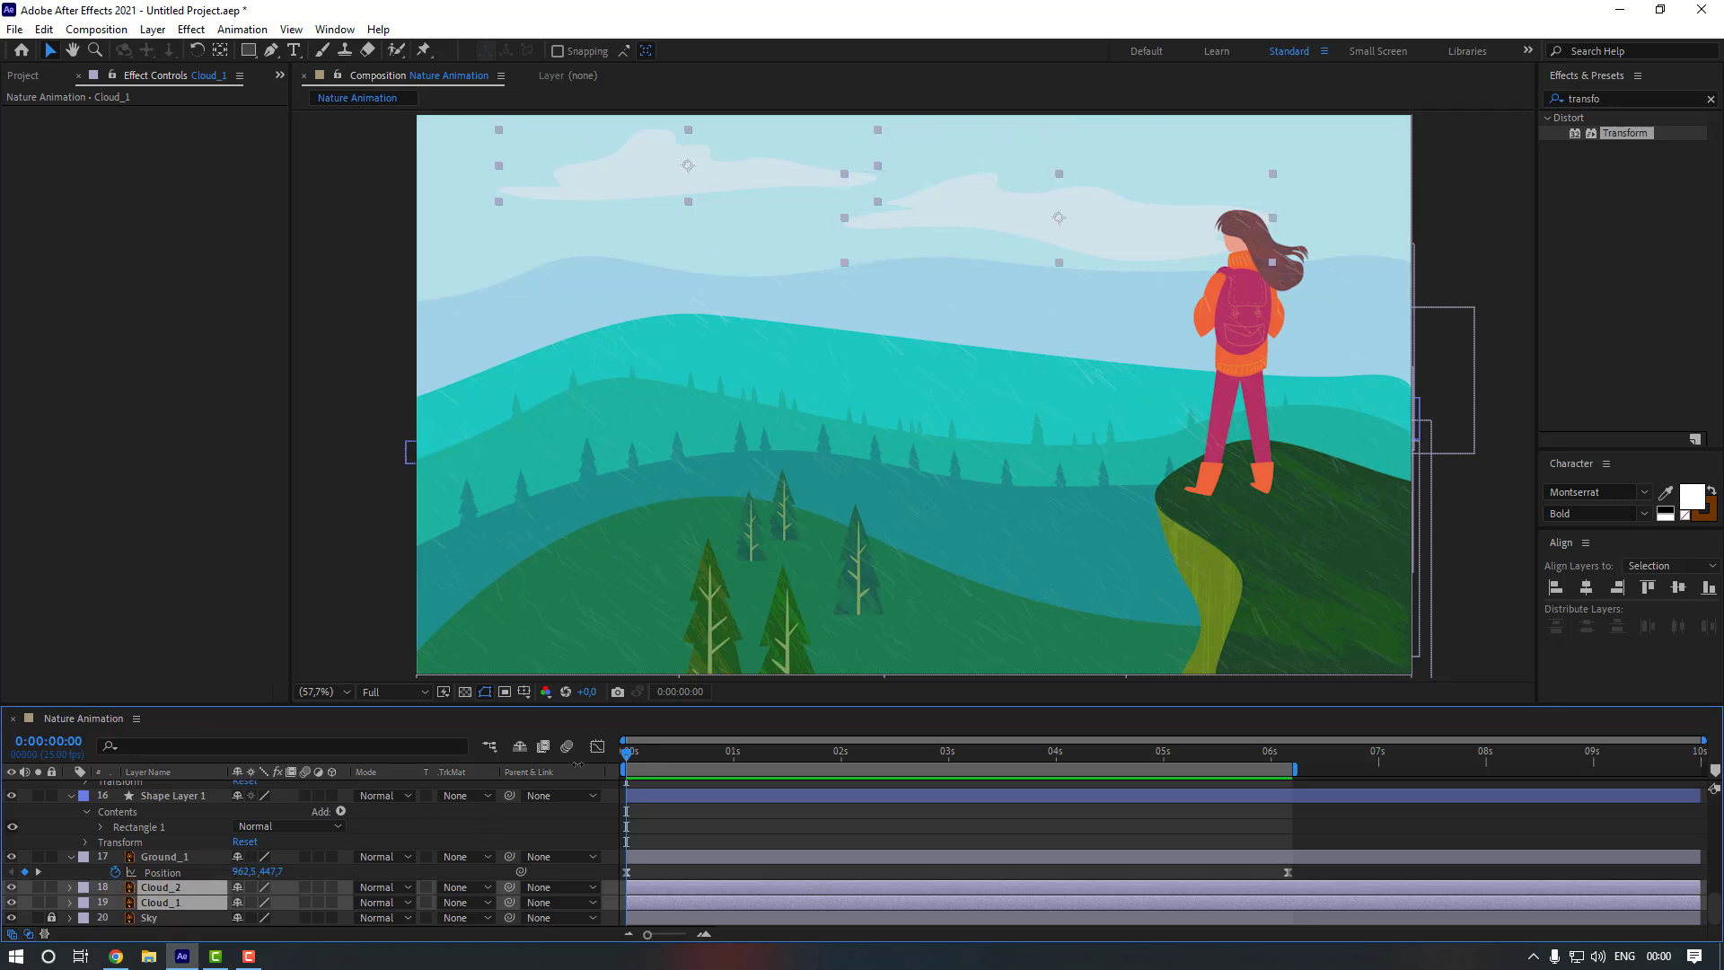
{"action": "key", "text": "p"}
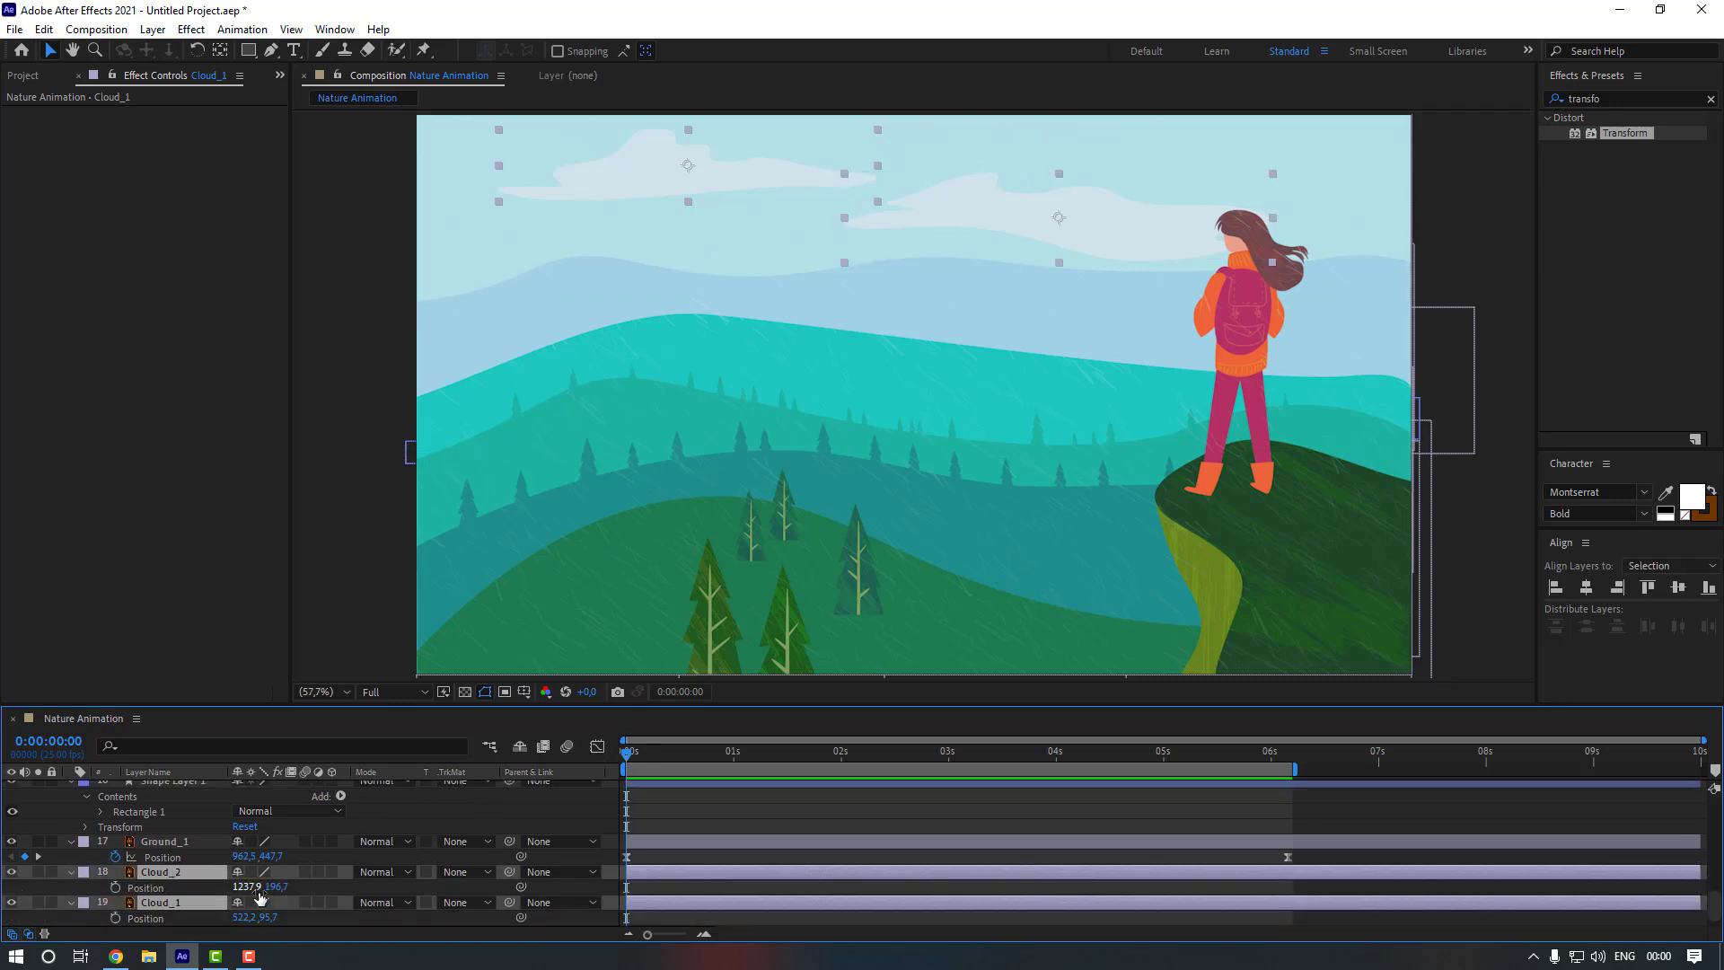
{"action": "left_click", "coordinate": [115, 887]}
{"action": "left_click", "coordinate": [115, 918]}
At about 6 s, shift both clouds right, Cloud_1 slightly further, then preview the drift
{"action": "left_click_drag", "start_coordinate": [1104, 751], "coordinate": [1289, 757]}
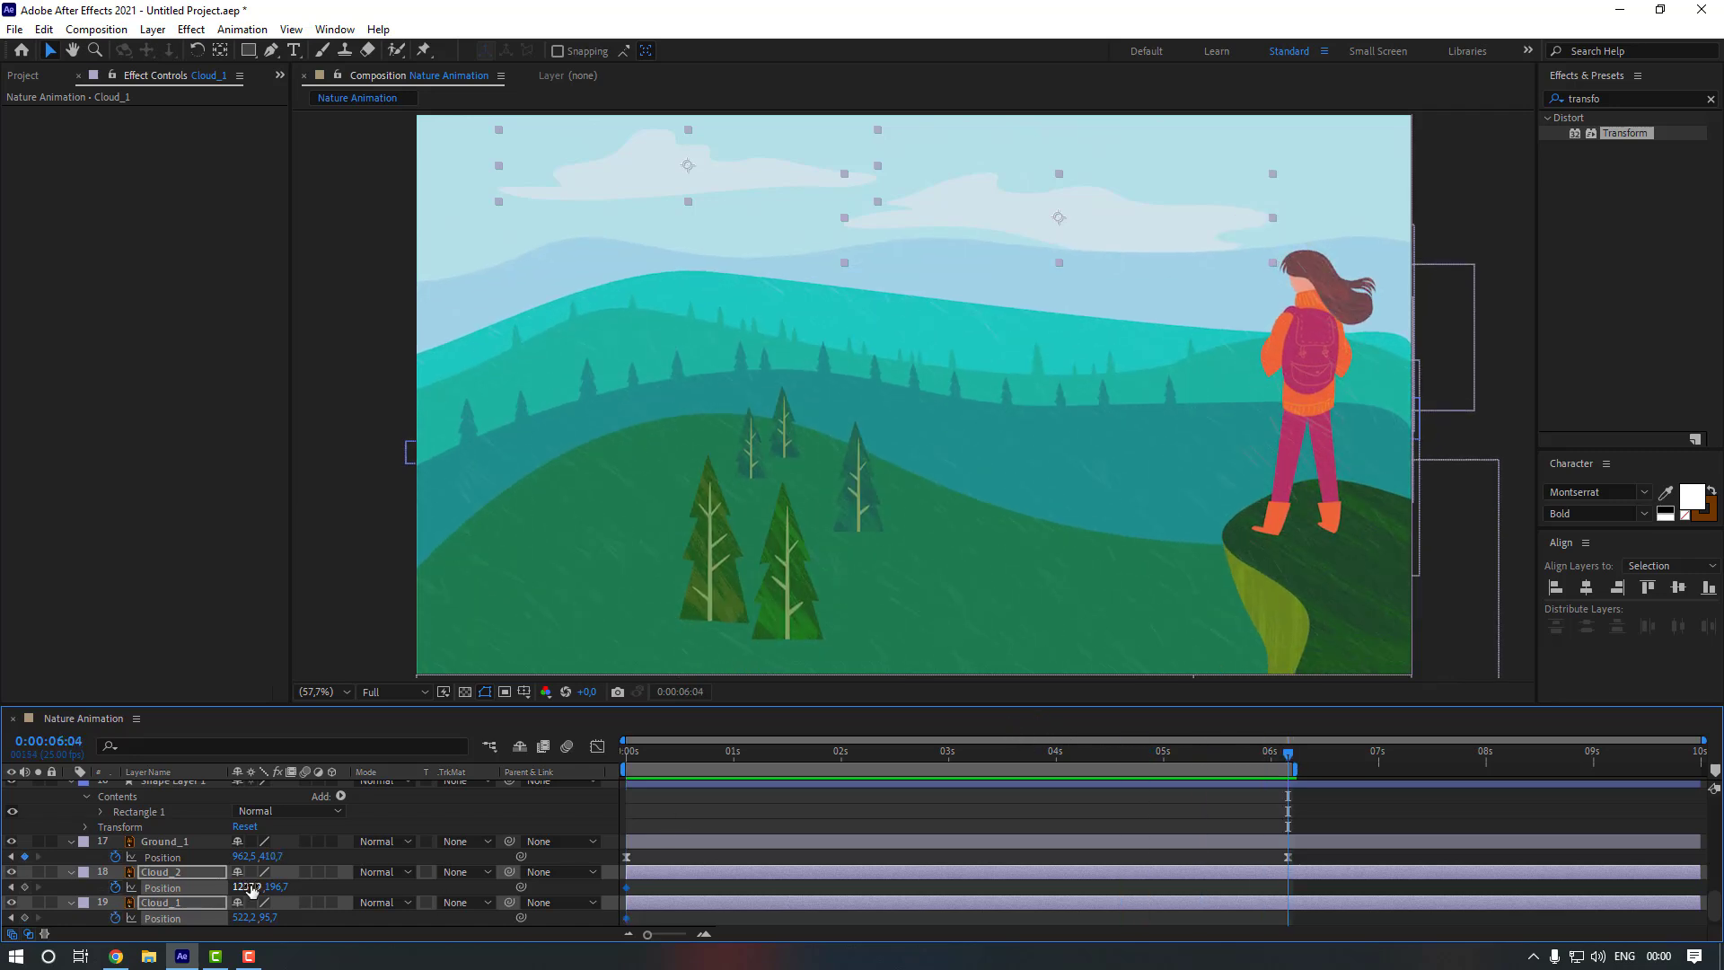
{"action": "left_click_drag", "start_coordinate": [244, 886], "coordinate": [356, 885]}
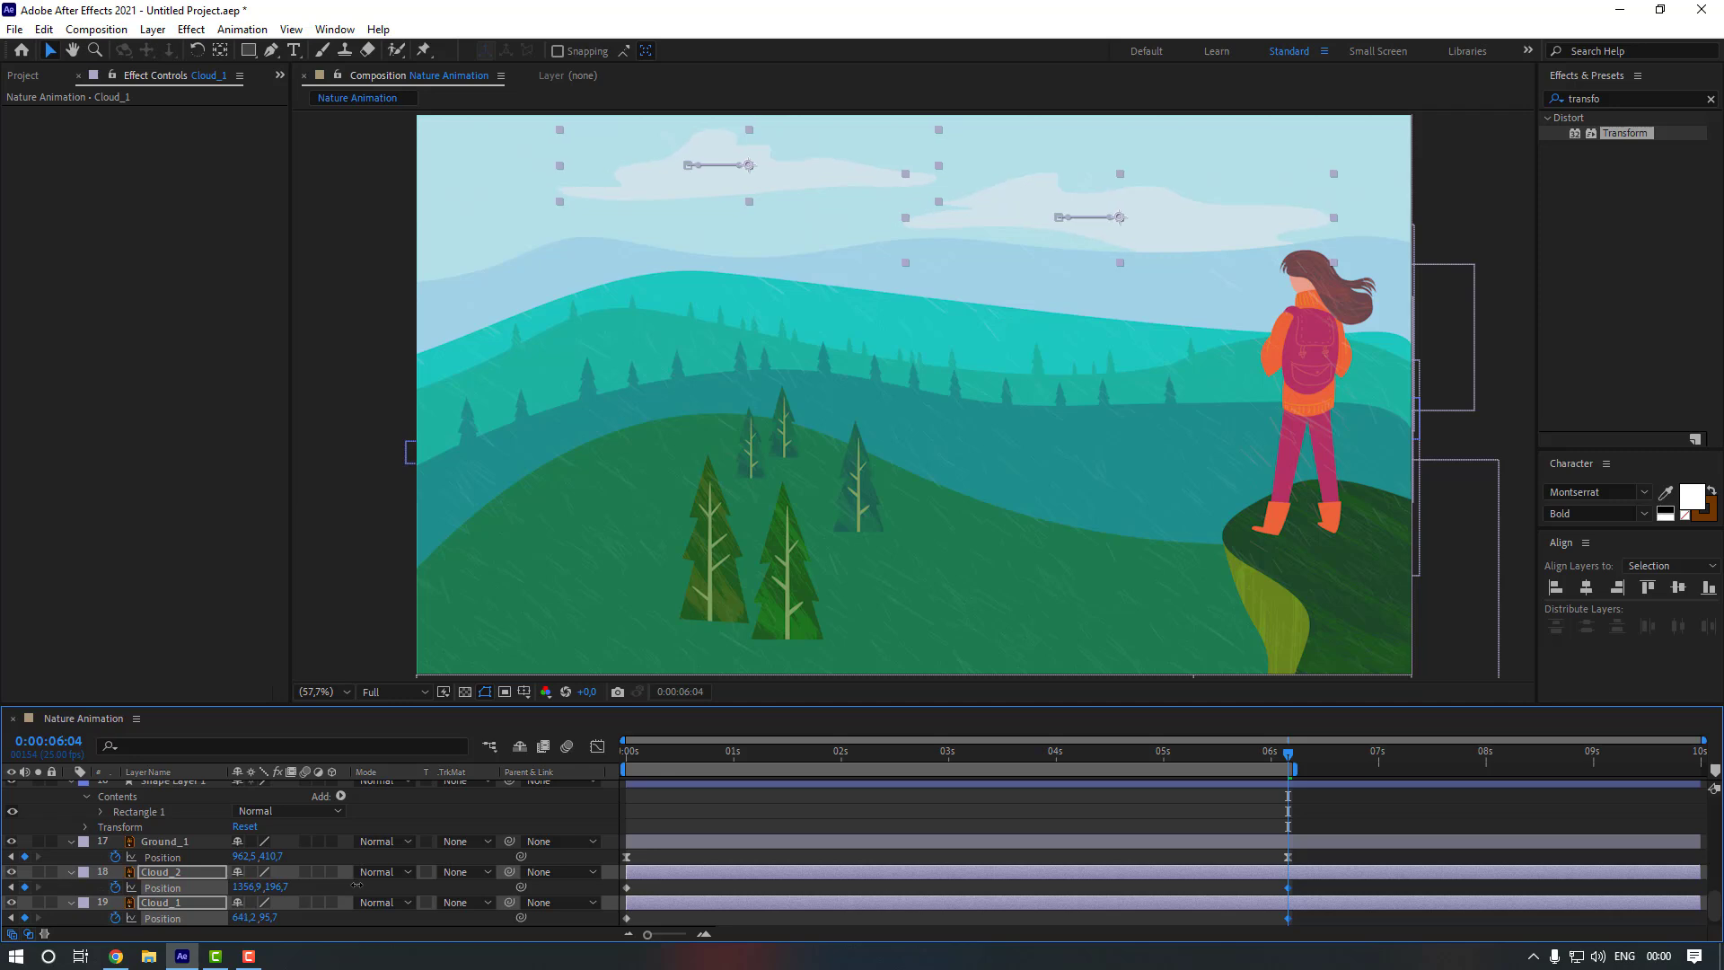
{"action": "left_click", "coordinate": [341, 888]}
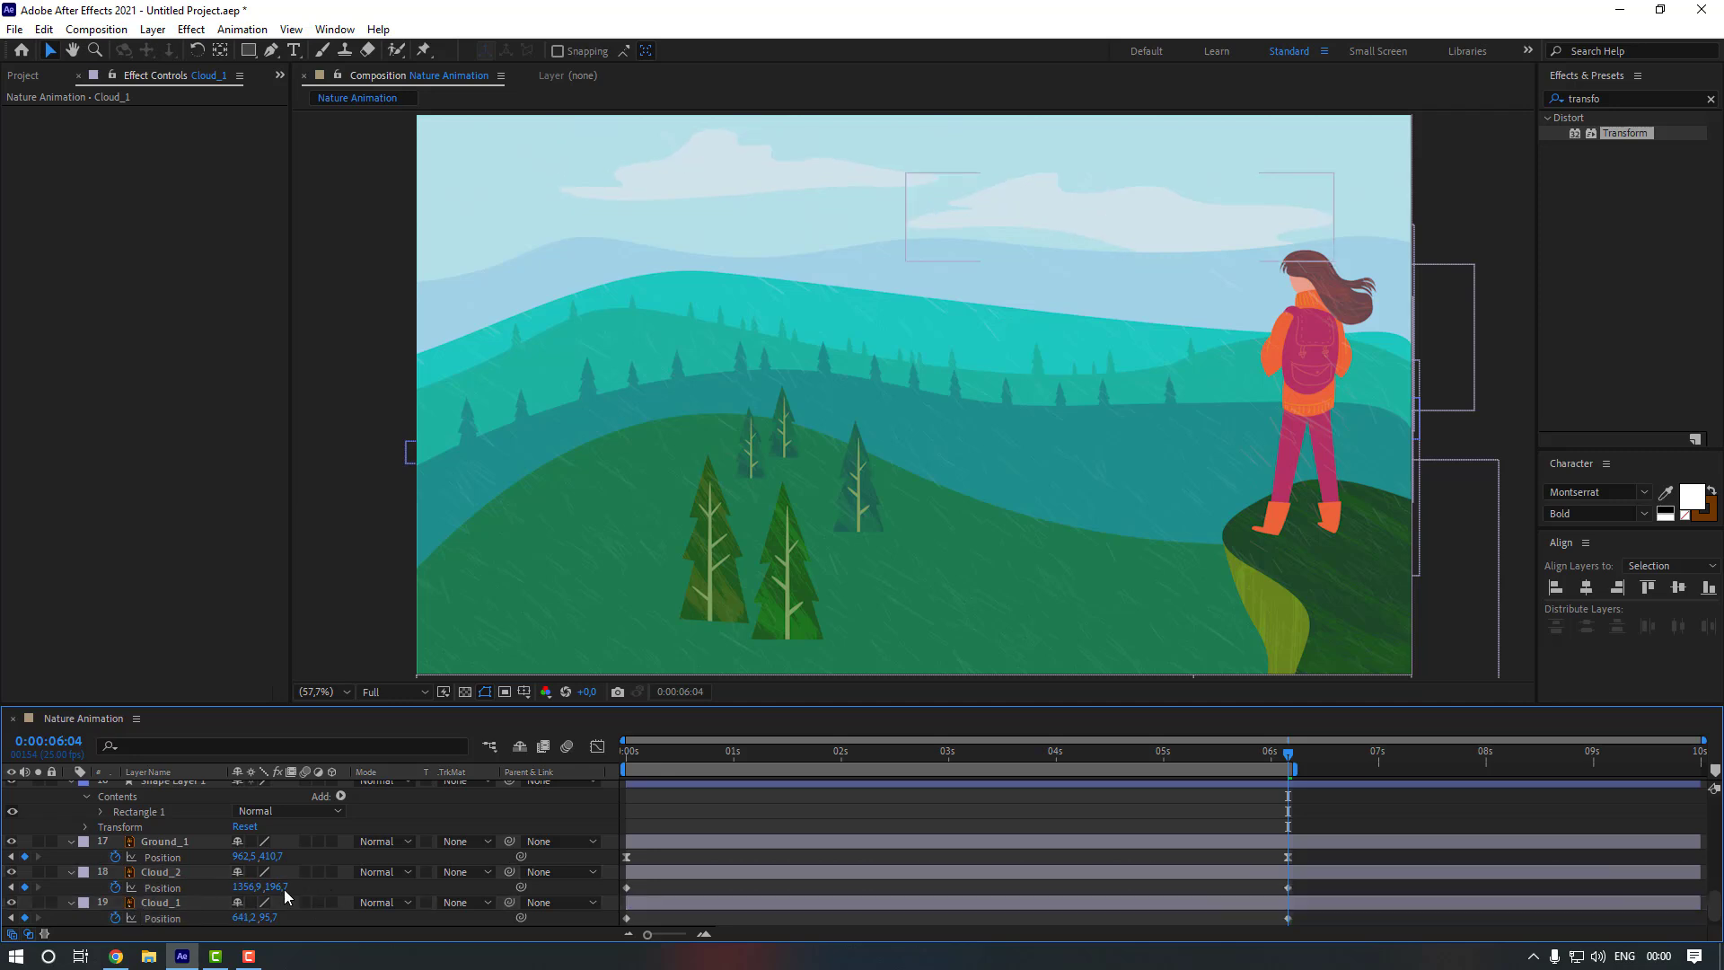
{"action": "left_click", "coordinate": [180, 903]}
{"action": "mouse_move", "coordinate": [241, 917]}
{"action": "left_mouse_down"}
{"action": "mouse_move", "coordinate": [281, 917]}
{"action": "mouse_move", "coordinate": [219, 892]}
{"action": "left_mouse_up"}
{"action": "left_click", "coordinate": [176, 873]}
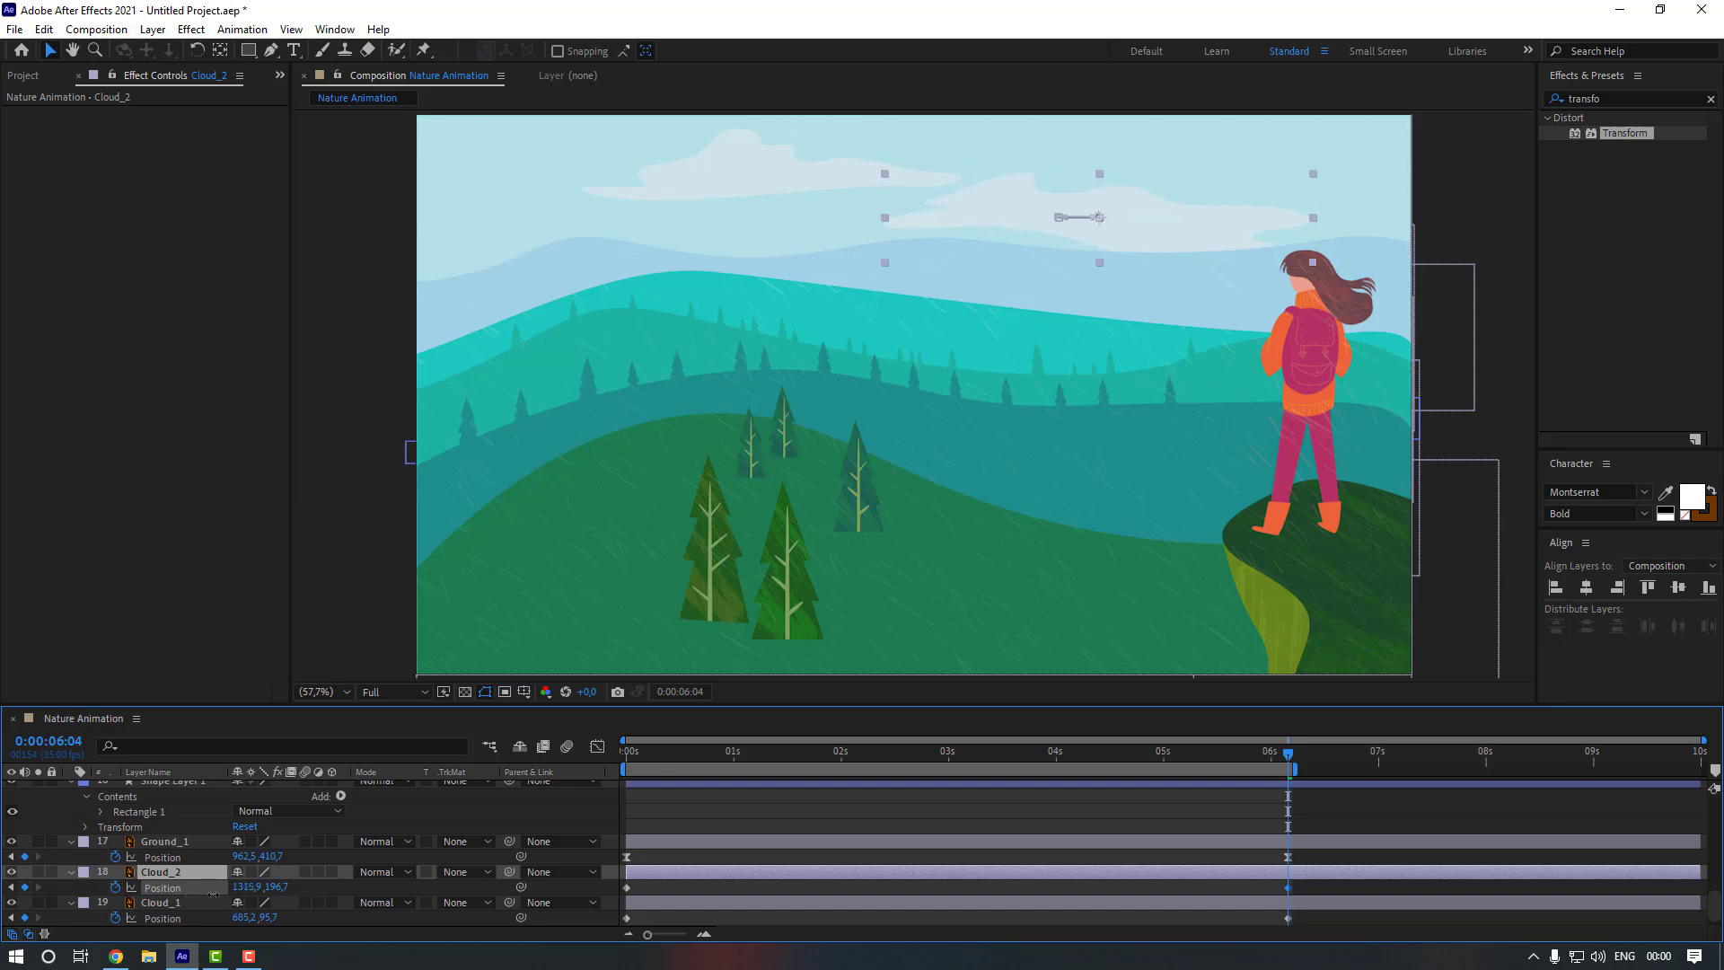
{"action": "left_click", "coordinate": [670, 805]}
{"action": "key", "text": "space"}
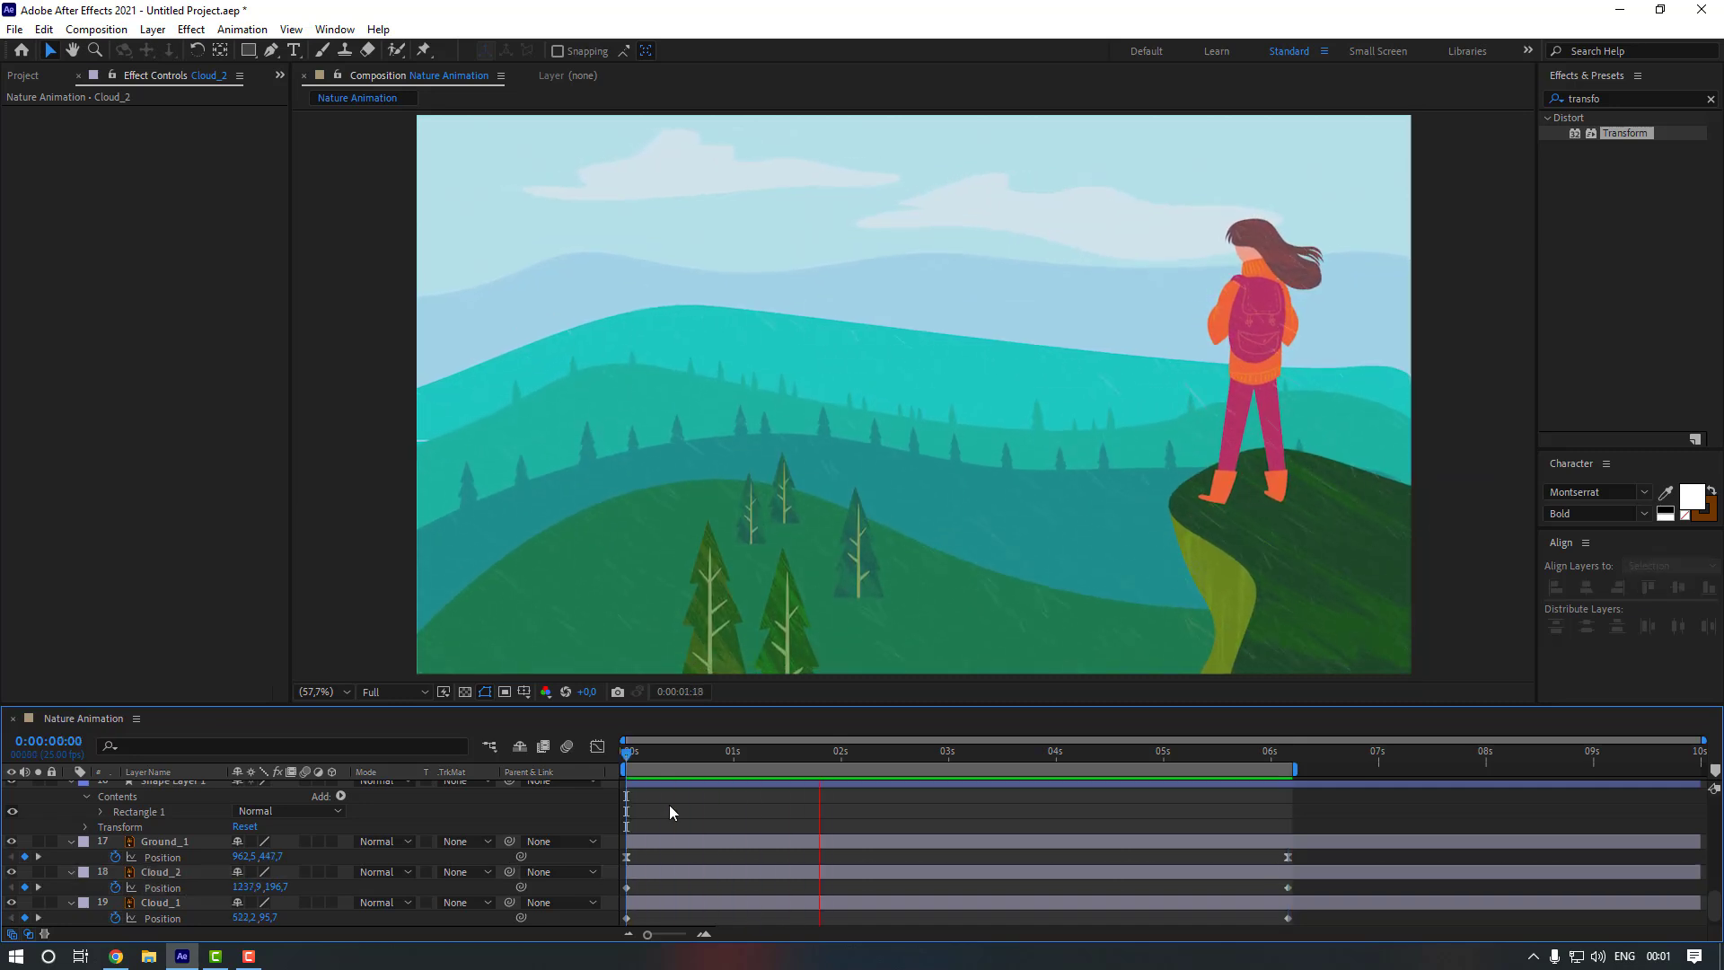